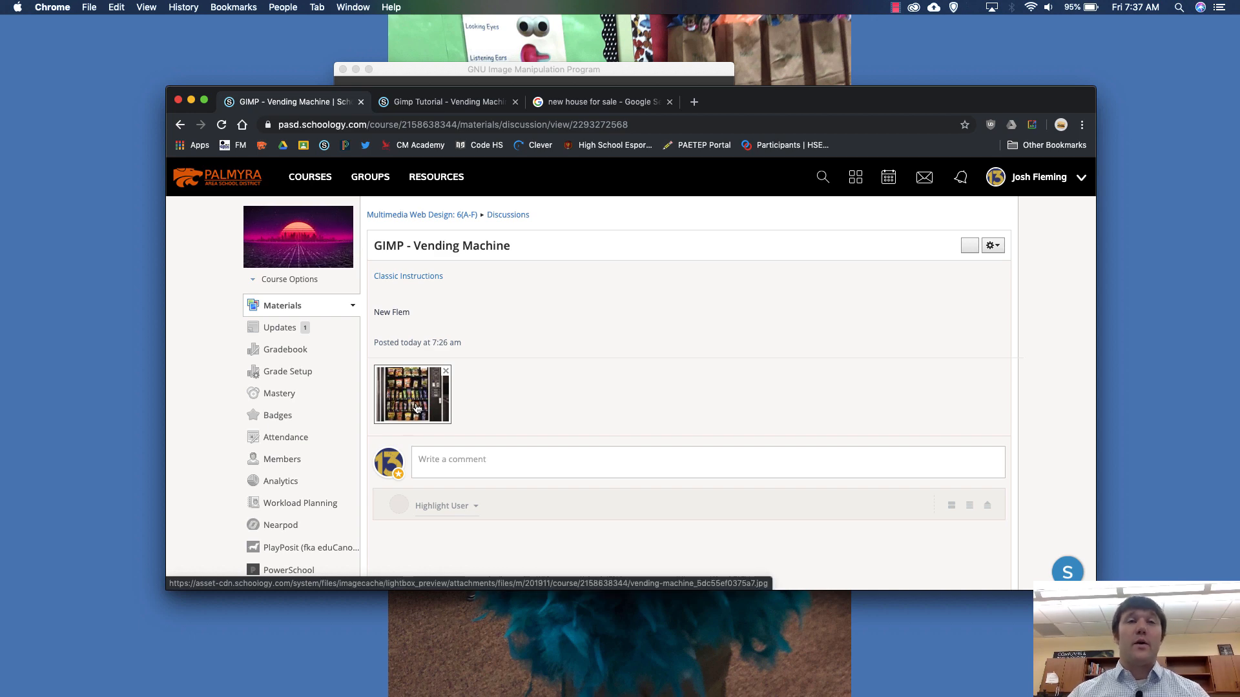
- Open the vending machine picture attached to the discussion and download the image
{"action": "left_click", "coordinate": [416, 409]}
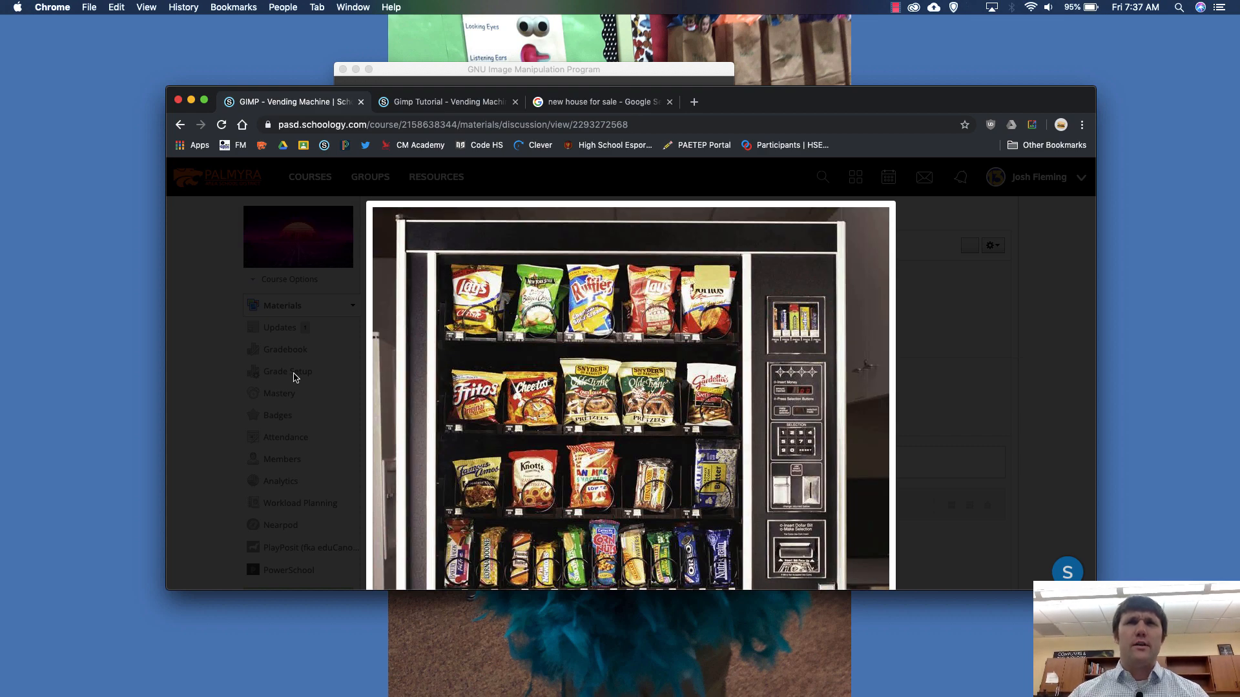
{"action": "left_click", "coordinate": [294, 377]}
{"action": "left_click", "coordinate": [412, 393]}
{"action": "scroll", "coordinate": [536, 335], "scroll_direction": "down", "scroll_amount": 5}
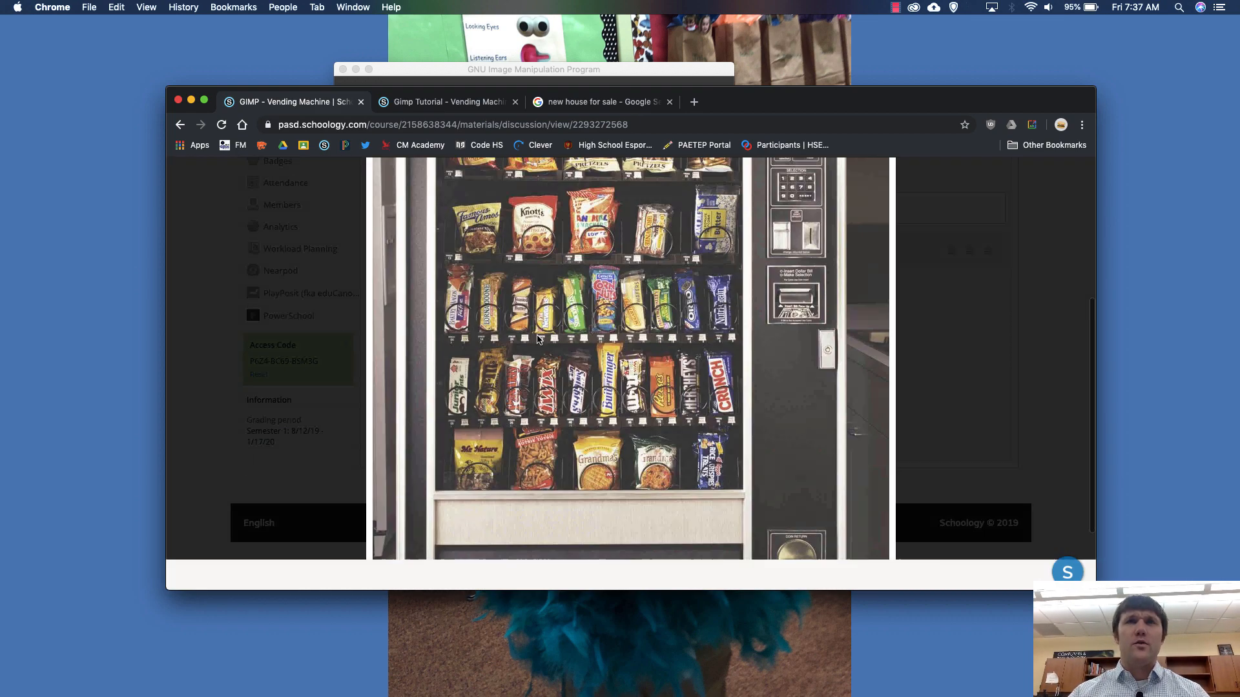
{"action": "left_click", "coordinate": [396, 577]}
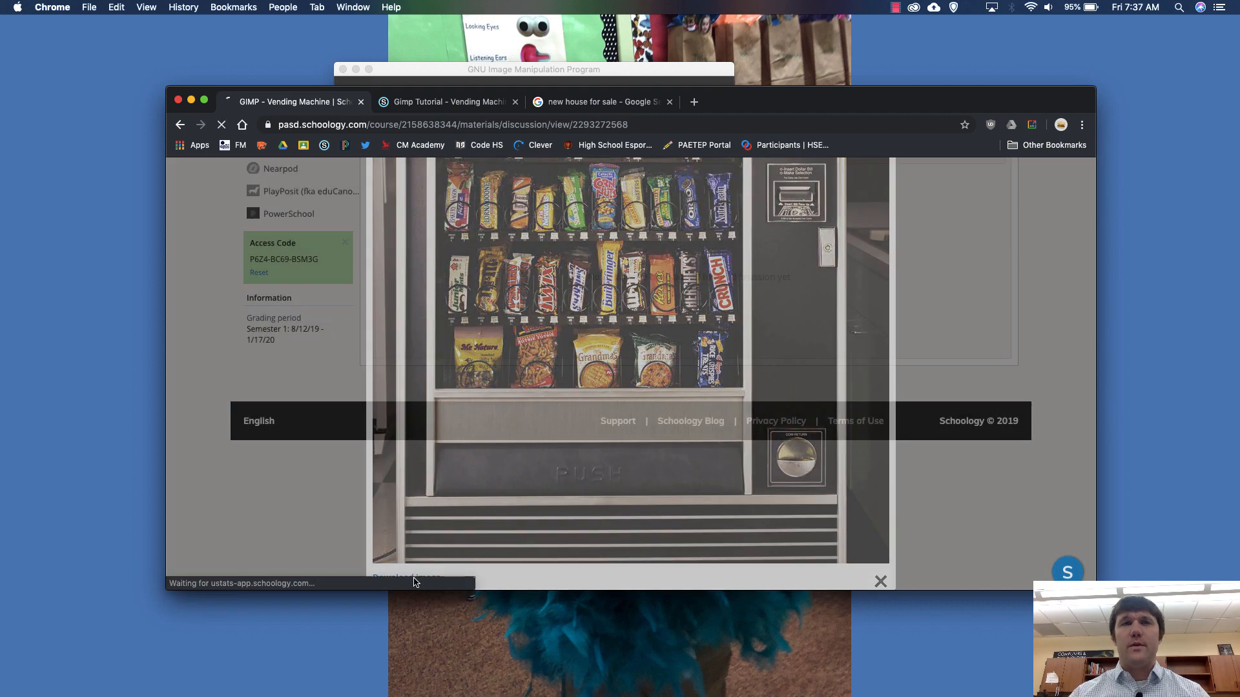
- Switch to GIMP and open the downloaded vending-machine image from the Downloads folder
{"action": "key", "text": "super+Tab"}
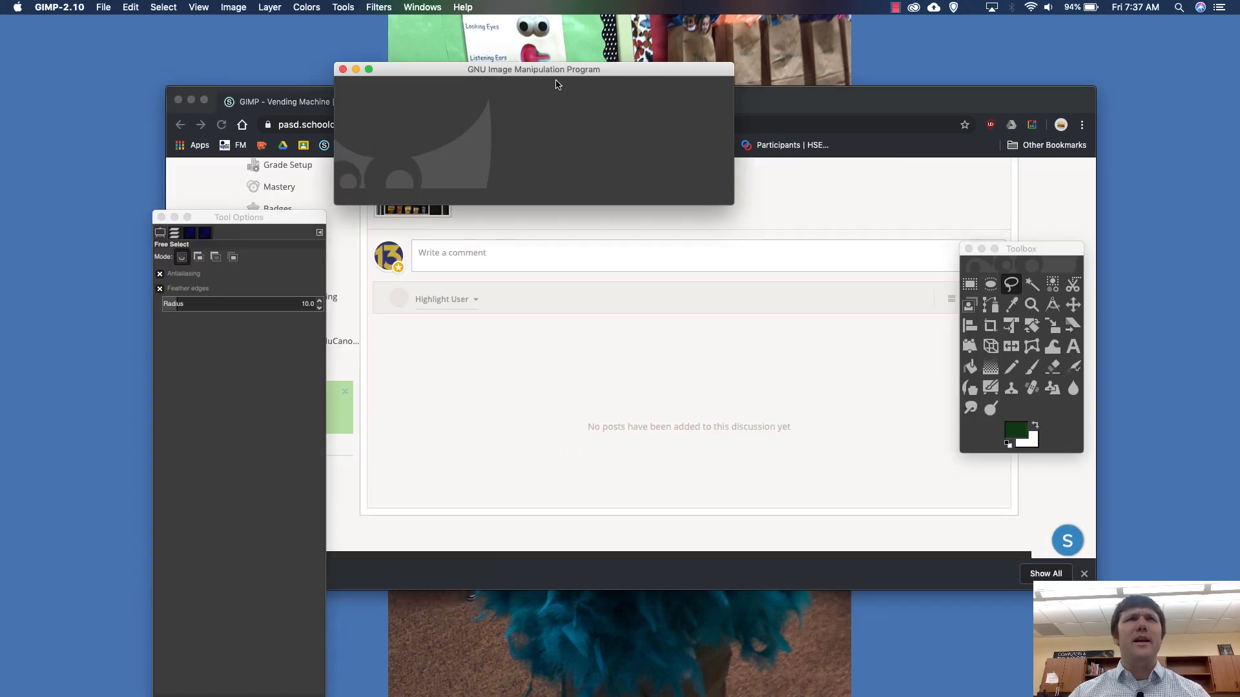
{"action": "left_click", "coordinate": [103, 7]}
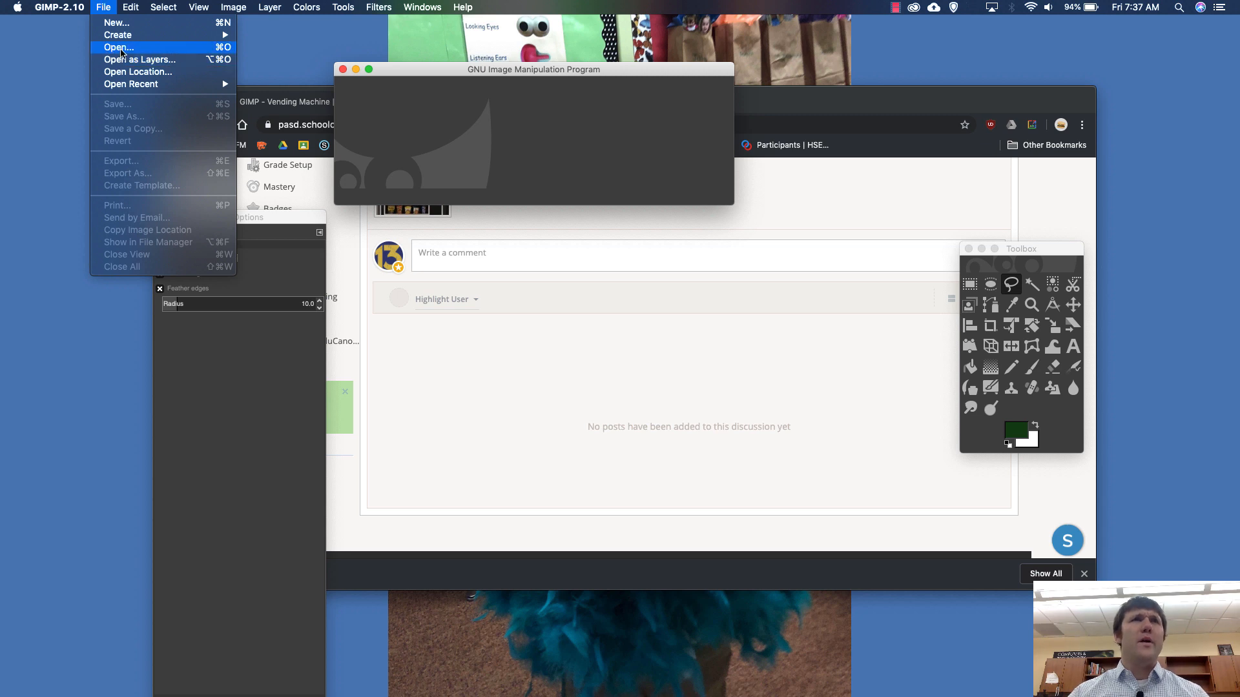
{"action": "left_click", "coordinate": [111, 49]}
{"action": "left_click", "coordinate": [193, 125]}
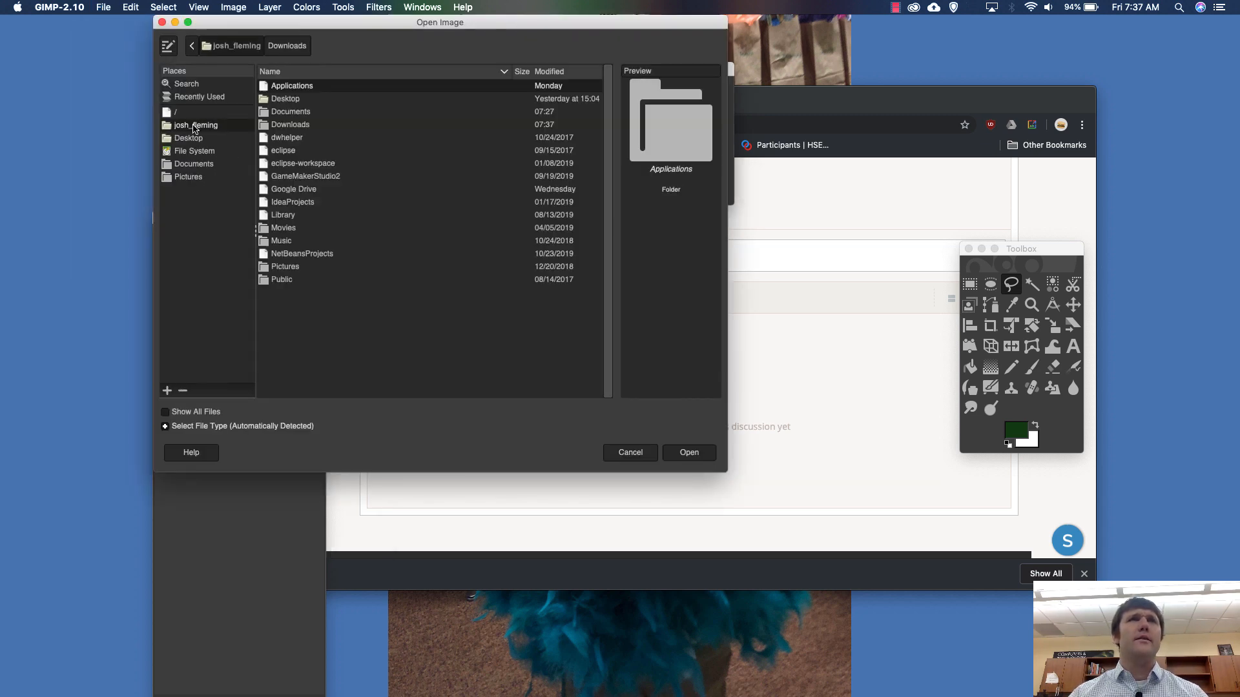
{"action": "left_click", "coordinate": [293, 125]}
{"action": "double_click", "coordinate": [293, 124]}
{"action": "double_click", "coordinate": [311, 114]}
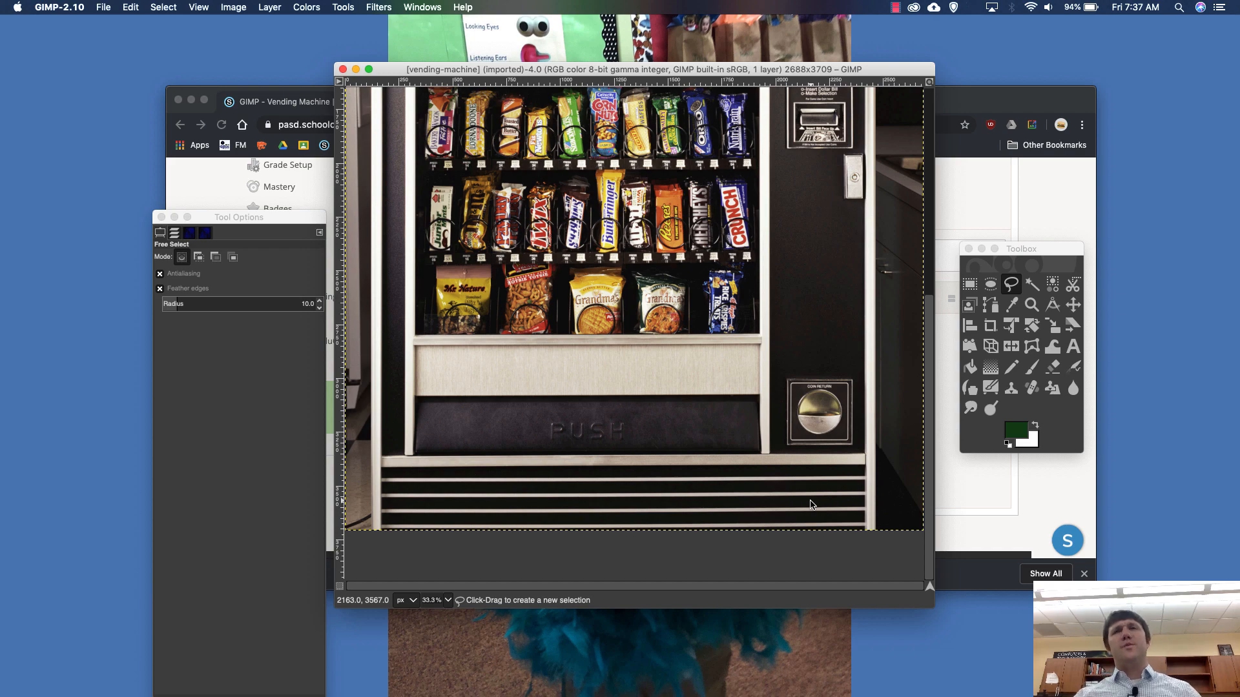
- Move the Tool Options window up beside the image so its full height fits on the screen
{"action": "scroll", "coordinate": [813, 505], "scroll_direction": "up", "scroll_amount": 5}
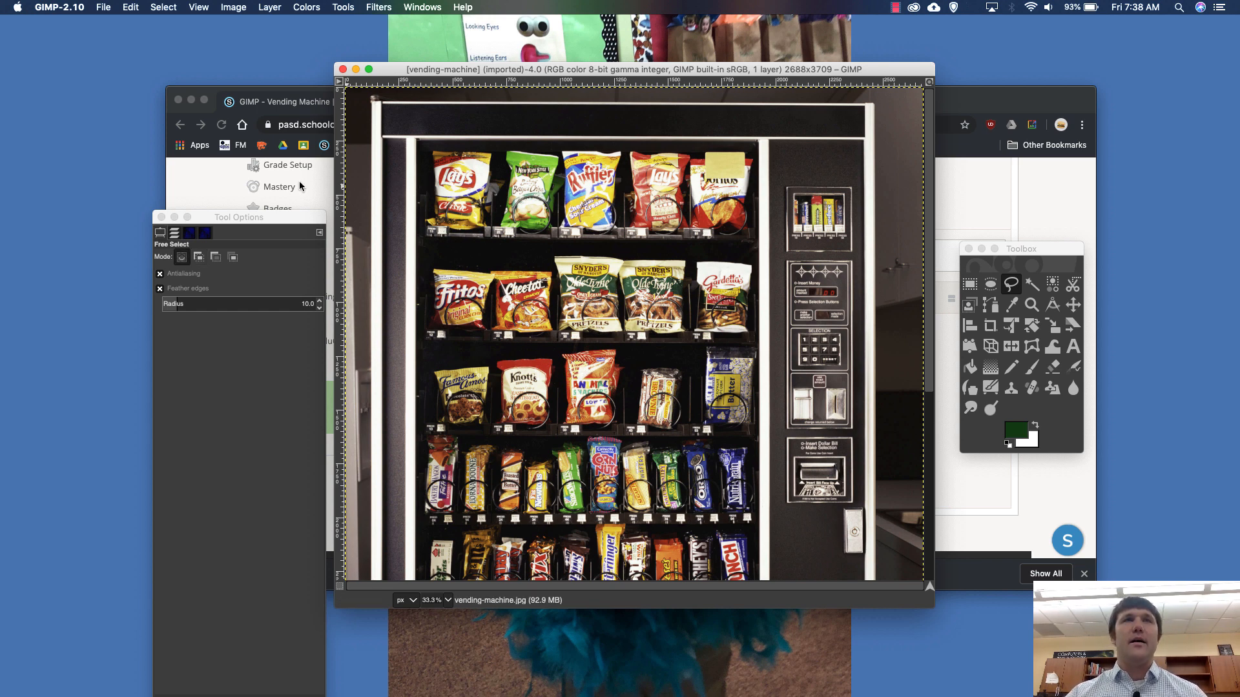
{"action": "left_click_drag", "start_coordinate": [292, 219], "coordinate": [284, 171]}
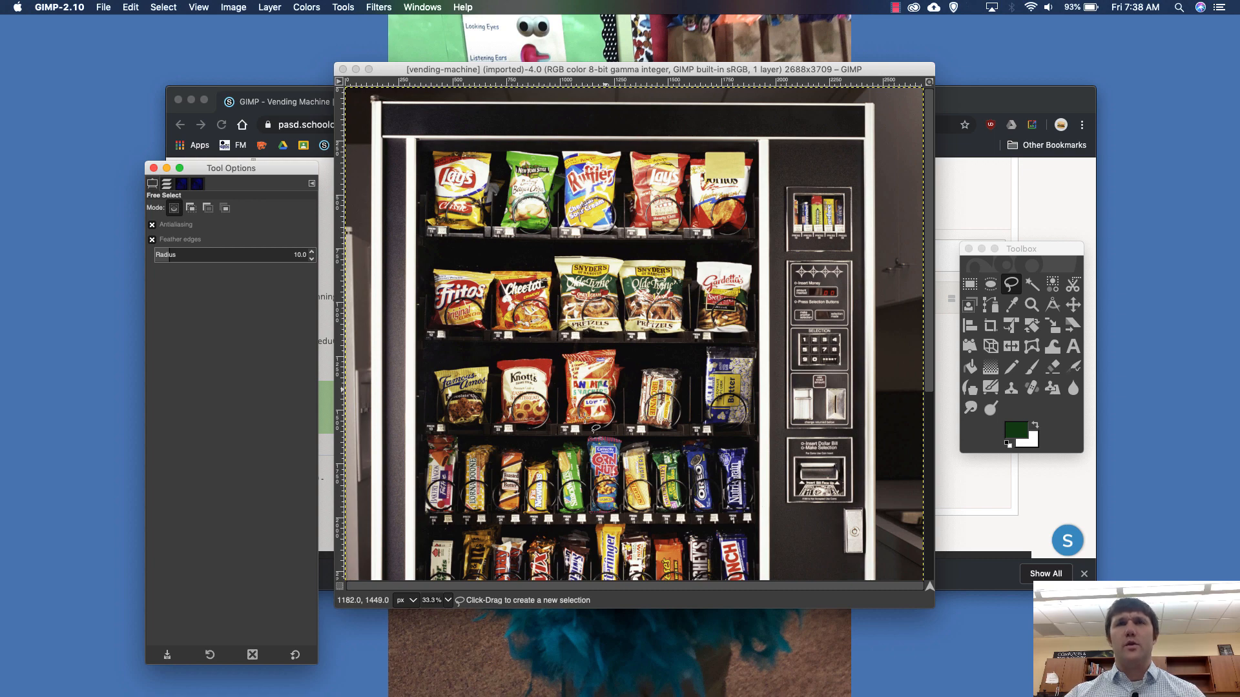
- Start a Free Select outline at the loose tip of the coil over the brownie package and trace the outer edge up its left side
{"action": "scroll", "coordinate": [585, 423], "scroll_direction": "up", "scroll_amount": 4}
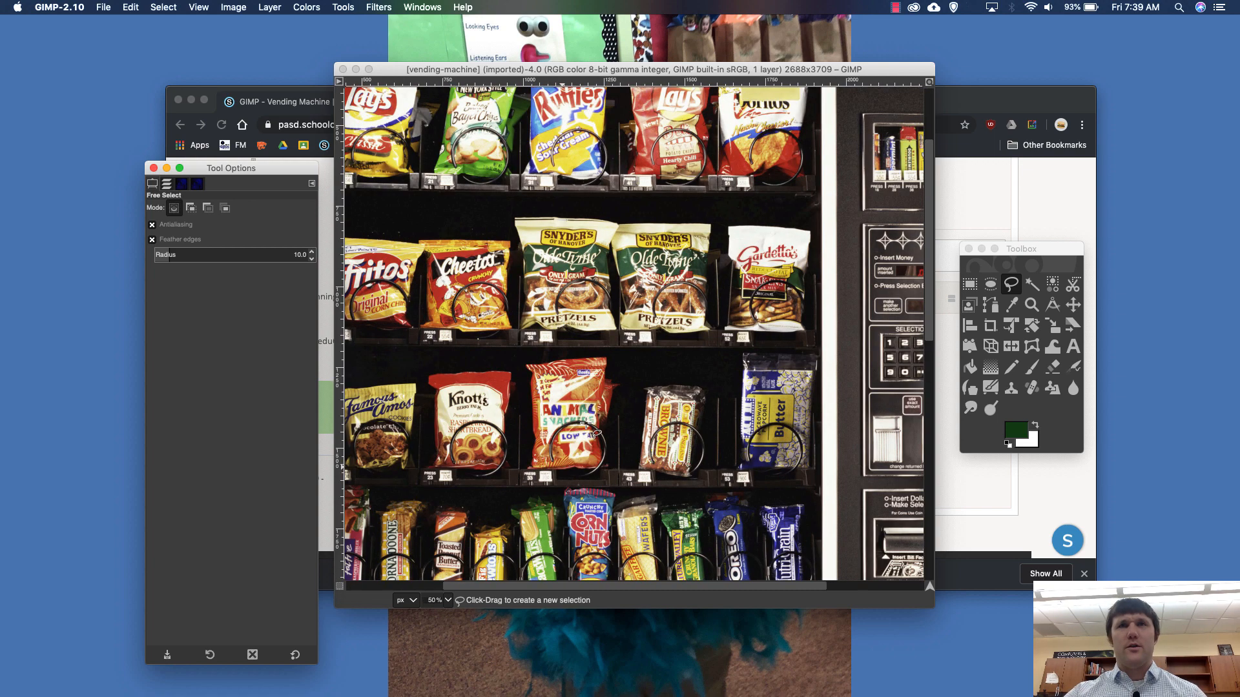
{"action": "scroll", "coordinate": [586, 423], "scroll_direction": "left", "scroll_amount": 3}
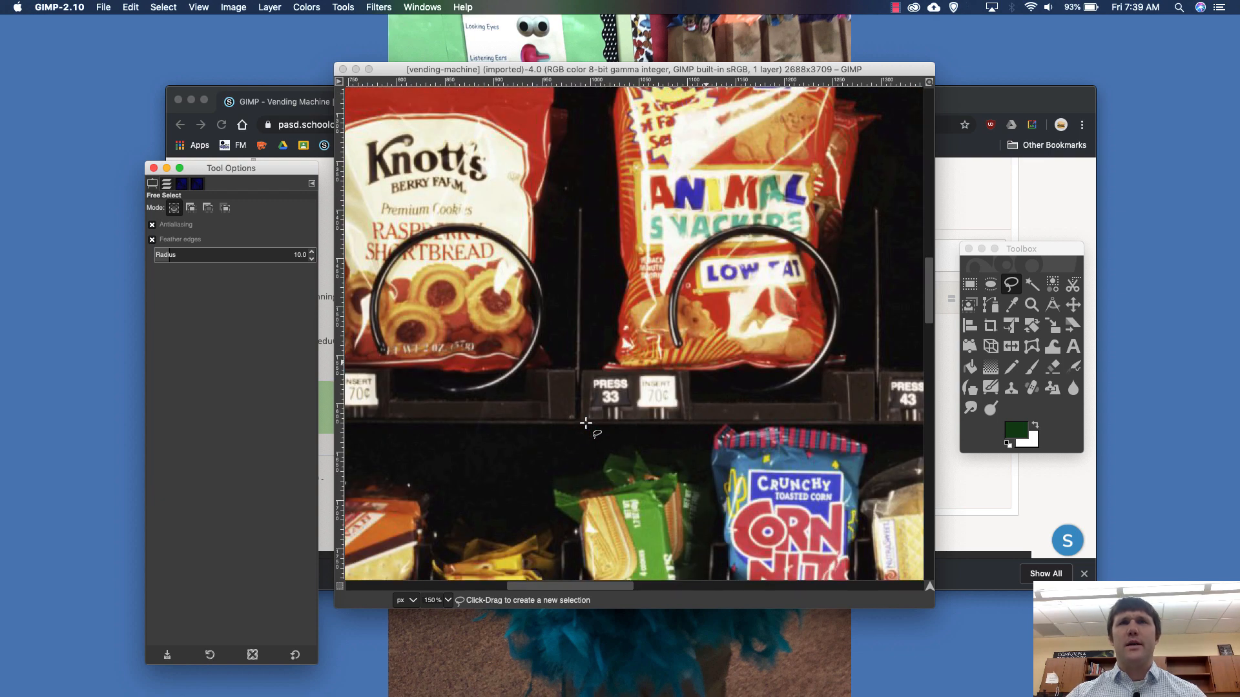
{"action": "scroll", "coordinate": [586, 423], "scroll_direction": "right", "scroll_amount": 3}
{"action": "scroll", "coordinate": [585, 423], "scroll_direction": "right", "scroll_amount": 3}
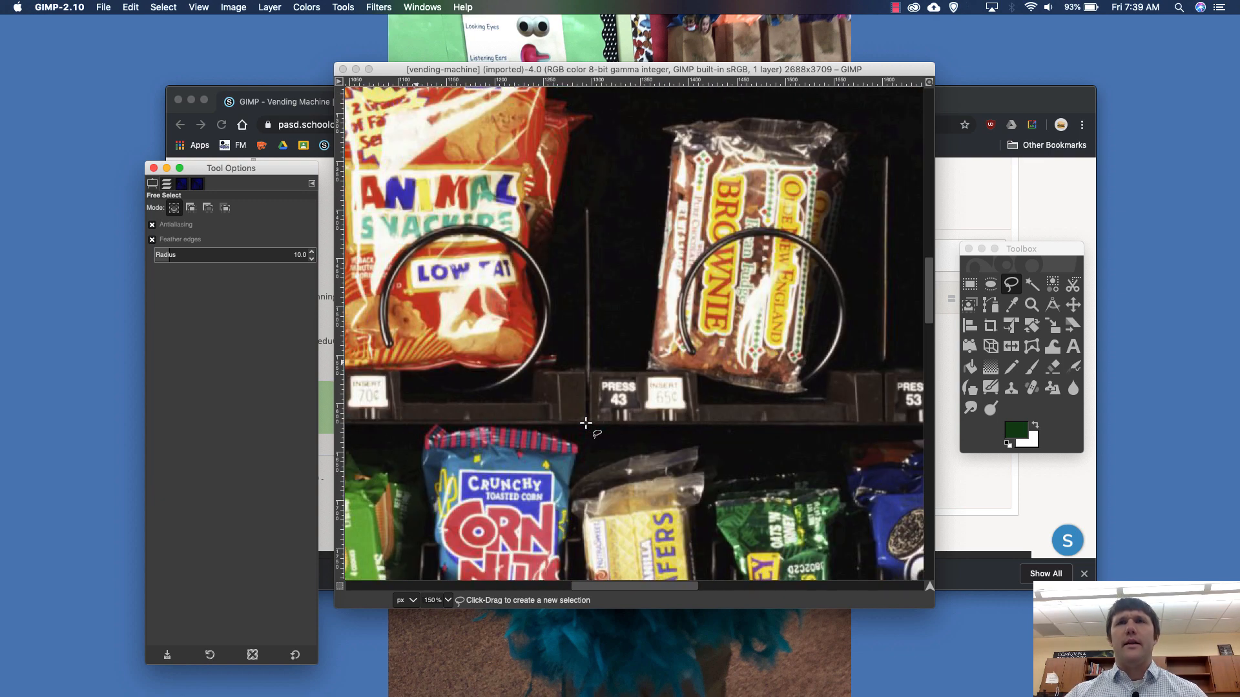
{"action": "scroll", "coordinate": [586, 423], "scroll_direction": "right", "scroll_amount": 3}
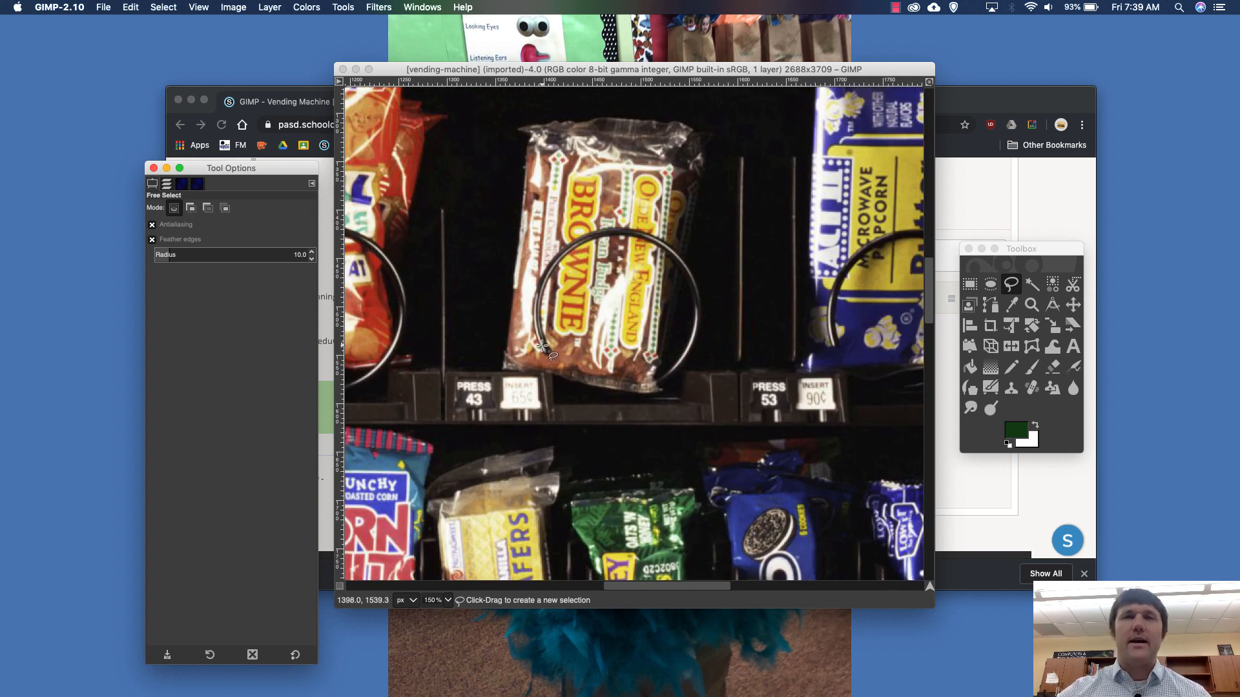
{"action": "scroll", "coordinate": [542, 346], "scroll_direction": "up", "scroll_amount": 2}
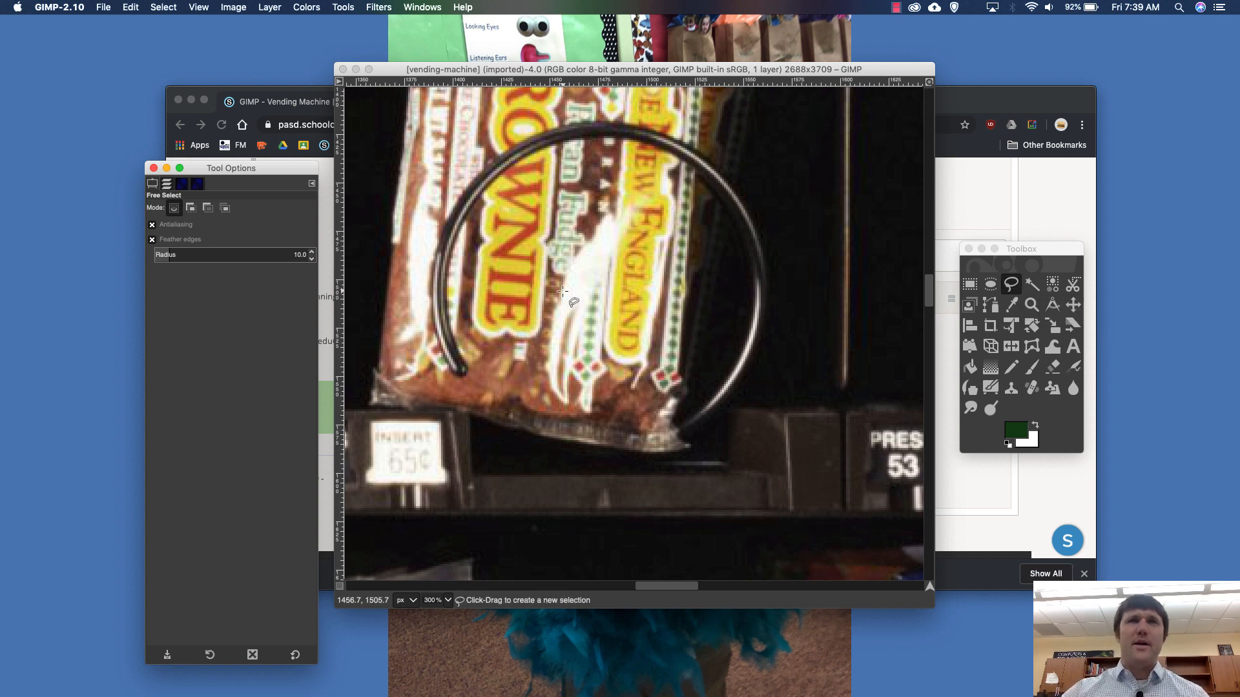
{"action": "key", "text": "plus"}
{"action": "key", "text": "Left"}
{"action": "key", "text": "Up"}
{"action": "key", "text": "Right"}
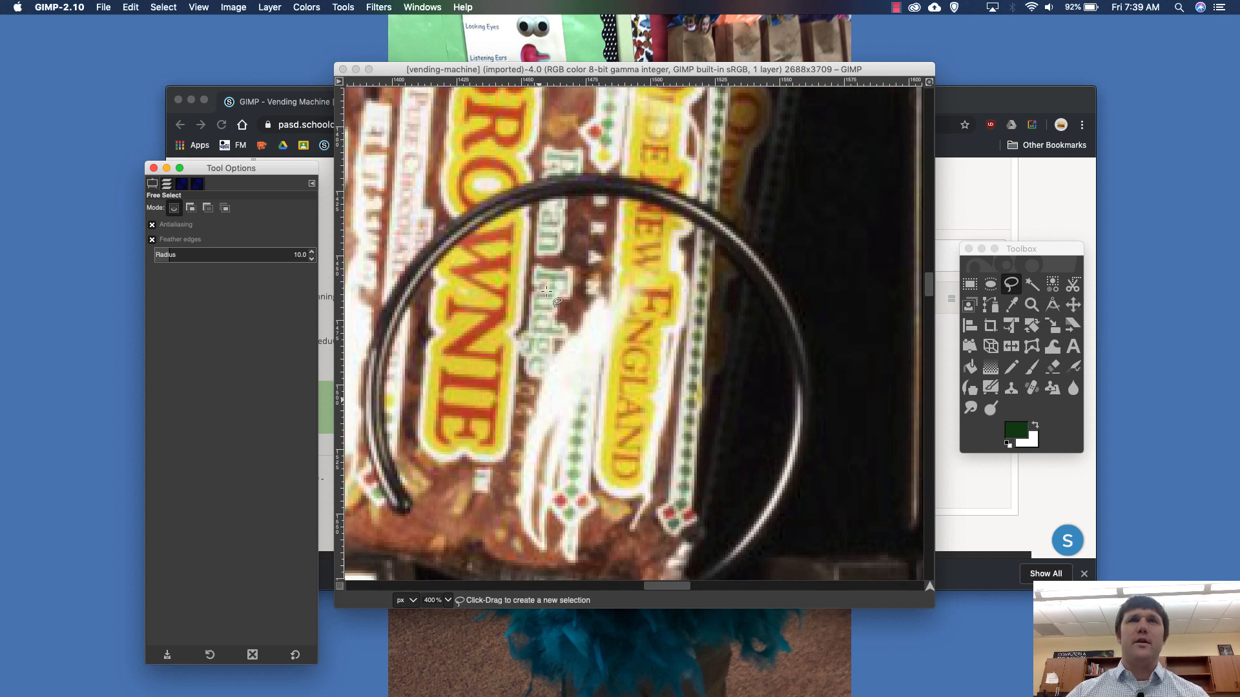
{"action": "left_click", "coordinate": [404, 513]}
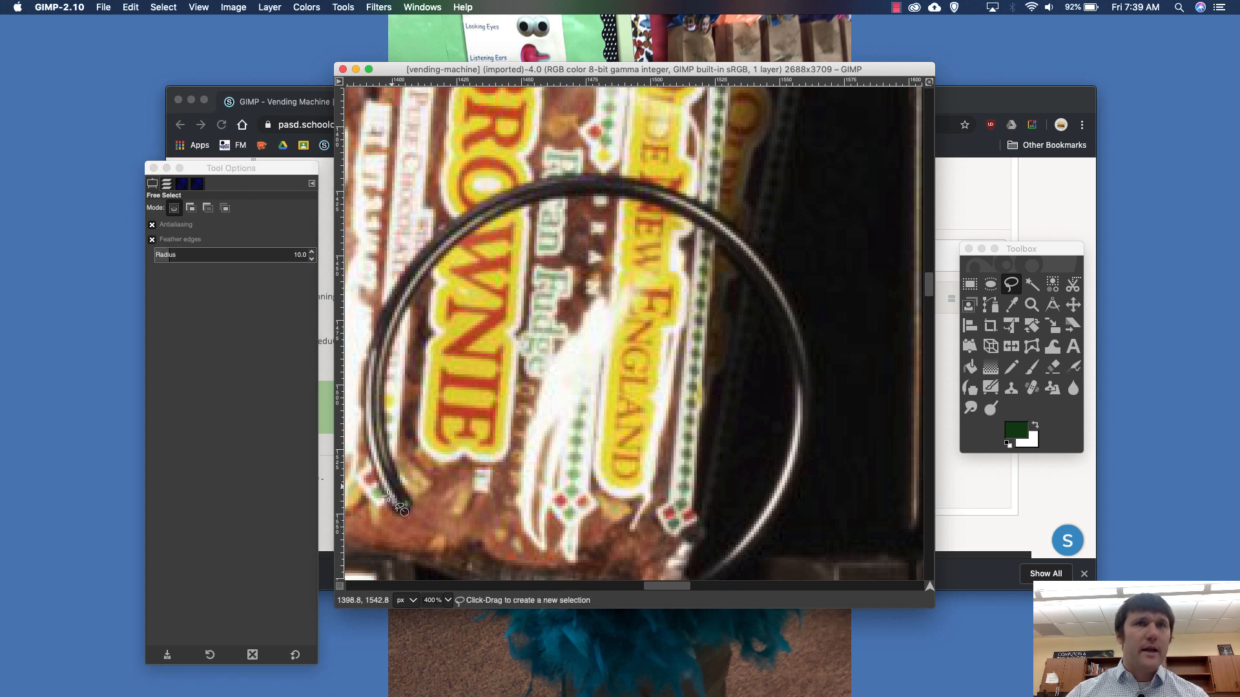
{"action": "left_click", "coordinate": [390, 505]}
{"action": "left_click", "coordinate": [374, 466]}
{"action": "left_click", "coordinate": [366, 438]}
{"action": "left_click", "coordinate": [371, 346]}
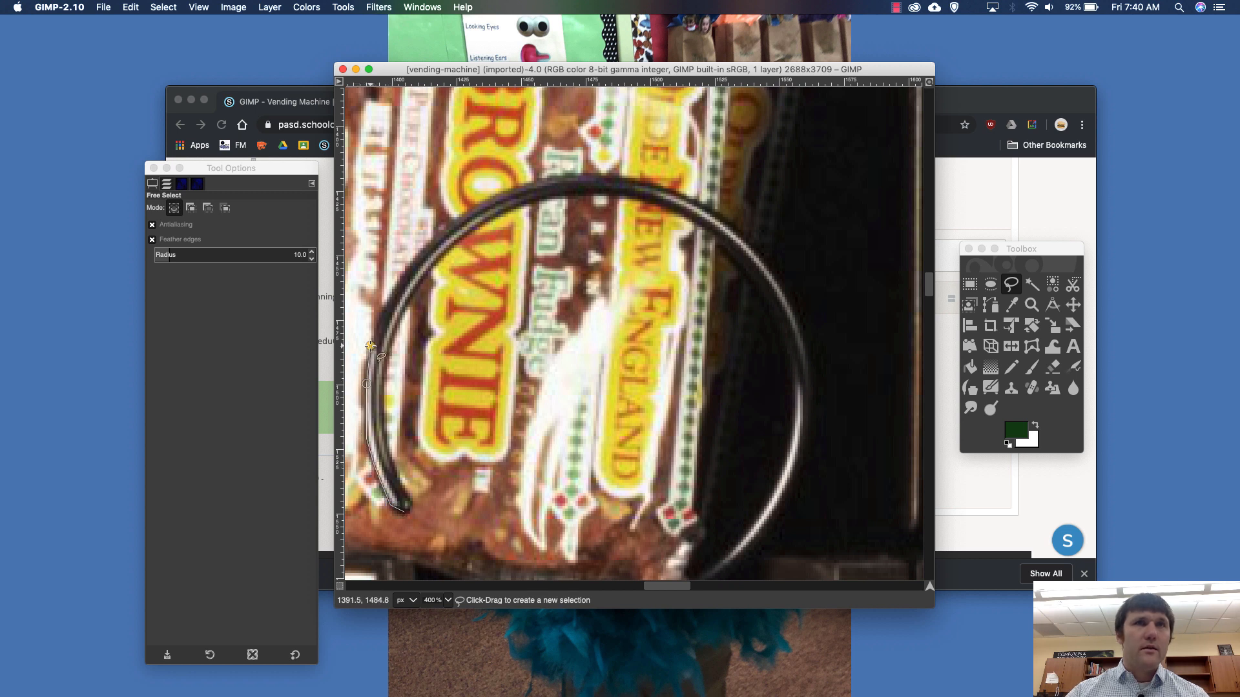
{"action": "left_click", "coordinate": [389, 295]}
{"action": "left_click", "coordinate": [425, 245]}
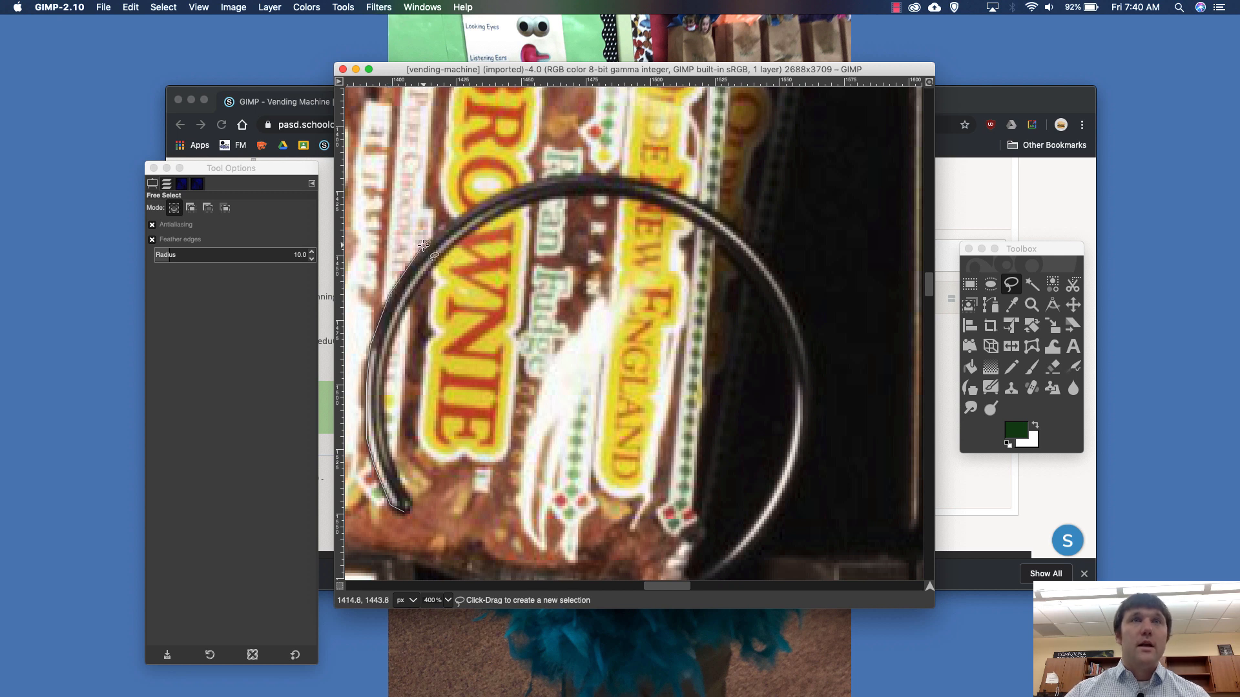
{"action": "left_click", "coordinate": [504, 192]}
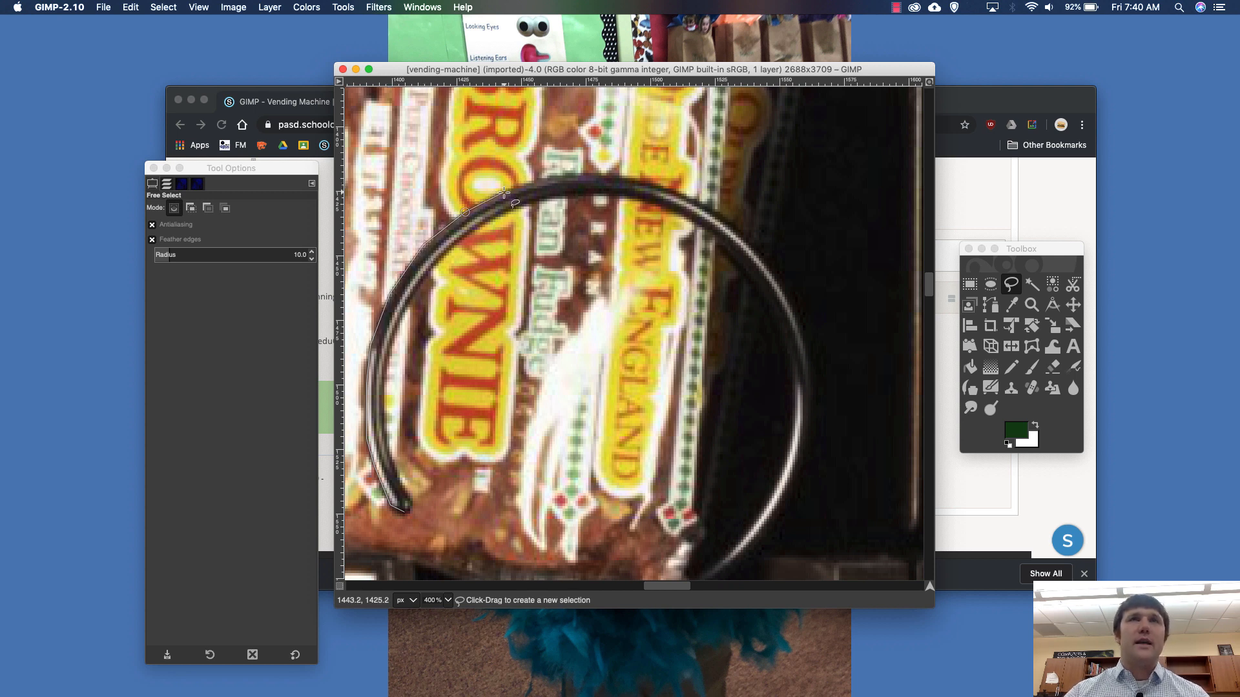
- Continue the Free Select outline along the coil's outer edge, over the top and down the upper right side
{"action": "left_click", "coordinate": [576, 175]}
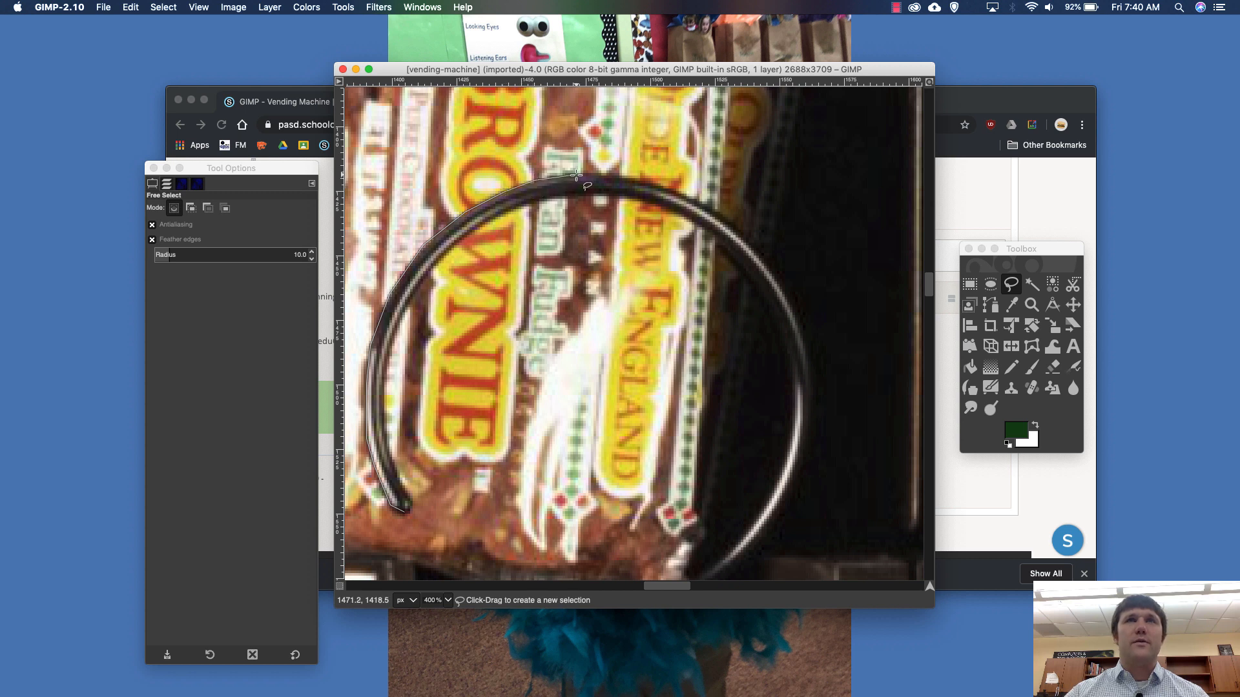
{"action": "left_click", "coordinate": [620, 177]}
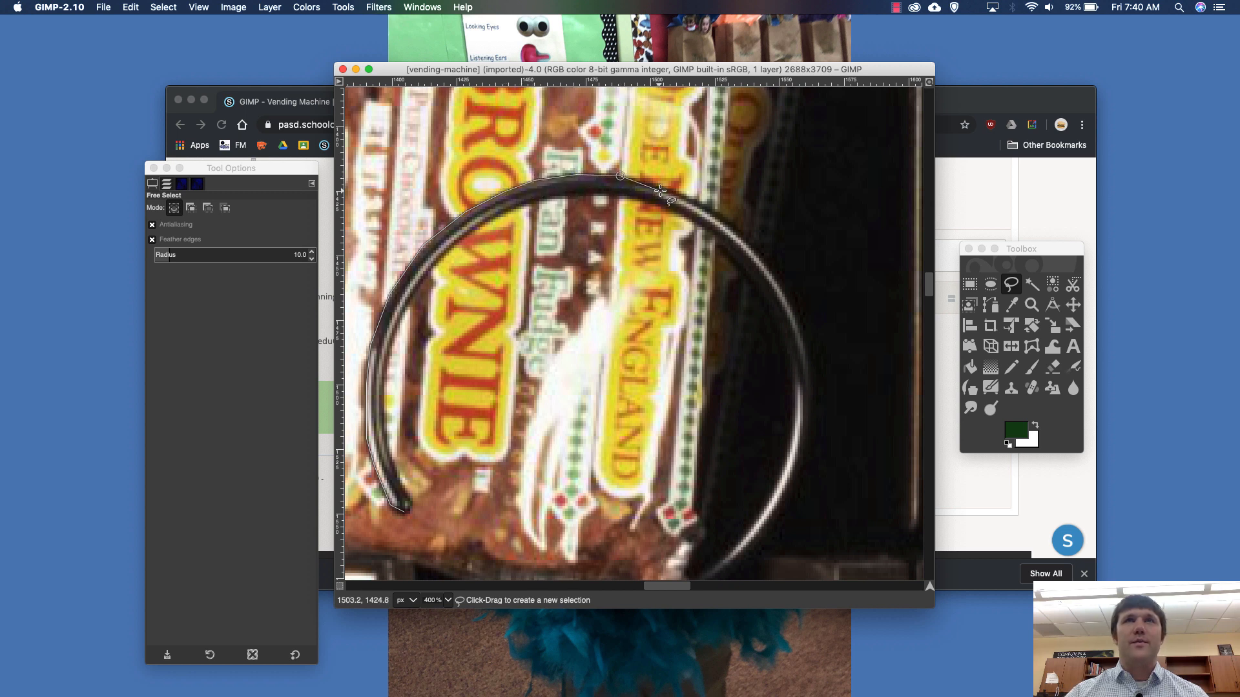
{"action": "left_click", "coordinate": [670, 188]}
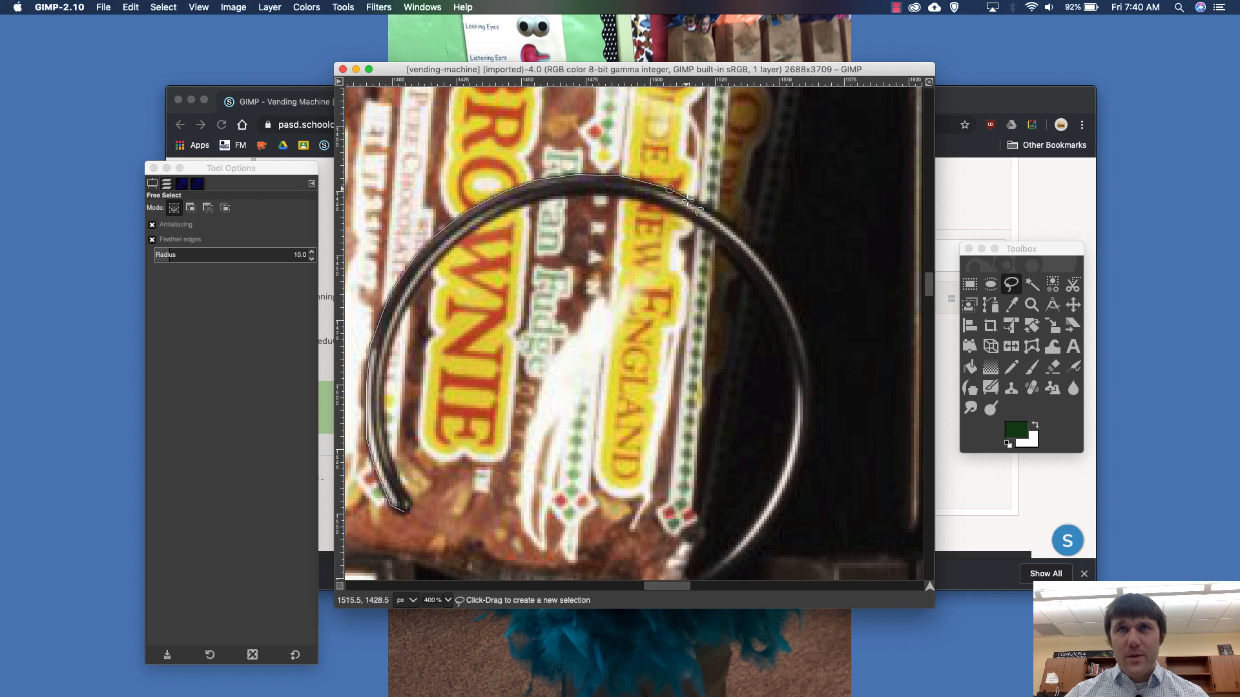
{"action": "left_click", "coordinate": [727, 224]}
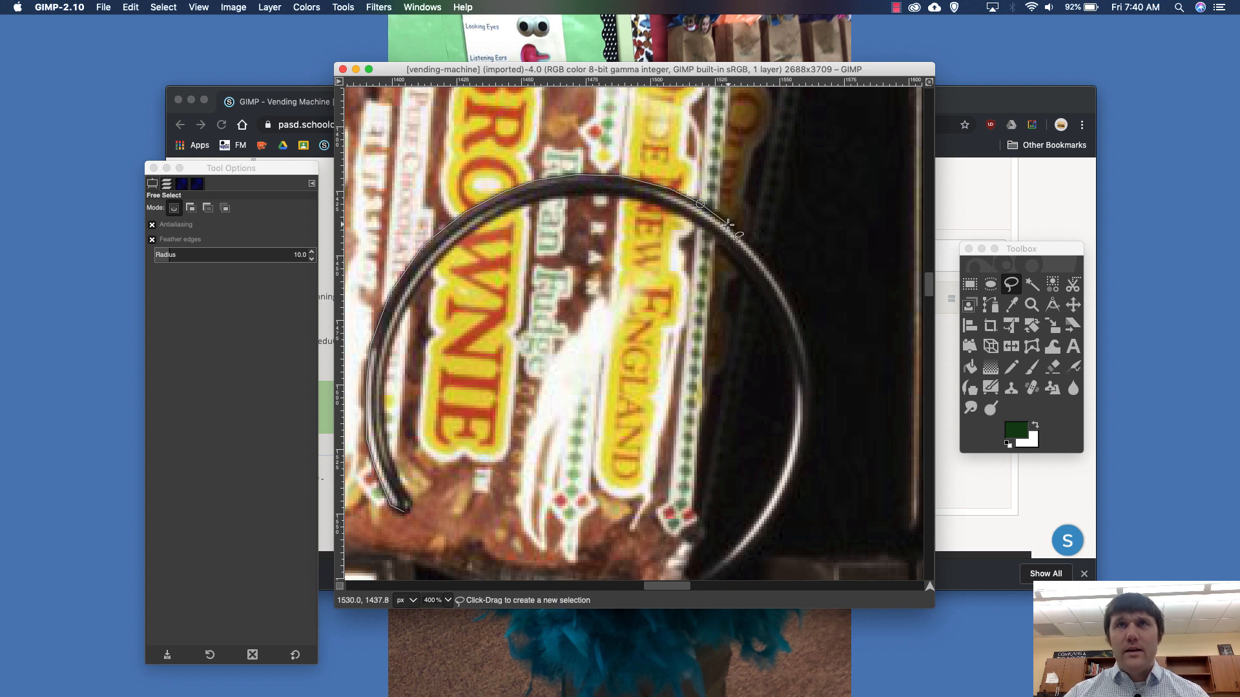
{"action": "left_click", "coordinate": [759, 259]}
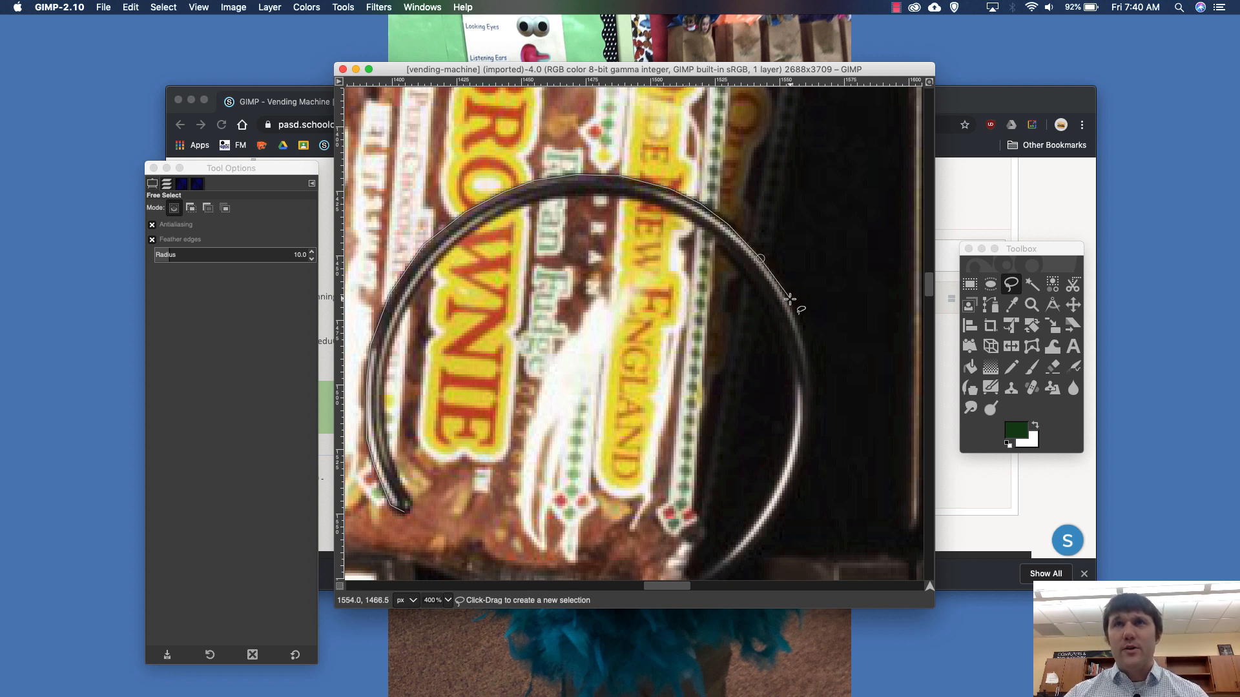
{"action": "left_click", "coordinate": [789, 300]}
{"action": "left_click", "coordinate": [804, 336]}
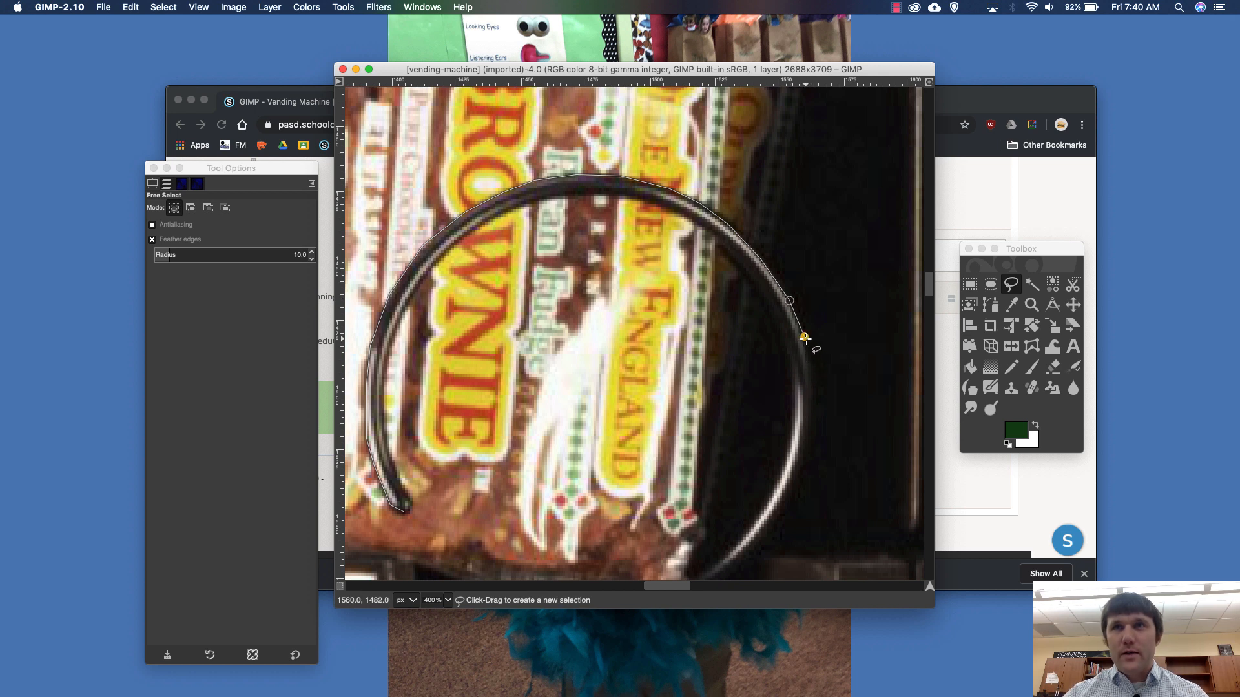
{"action": "left_click", "coordinate": [811, 374]}
- Trace the coil's outer edge down the lower right to the wrapper corner and cross over to its inner edge
{"action": "scroll", "coordinate": [808, 396], "scroll_direction": "down", "scroll_amount": 4}
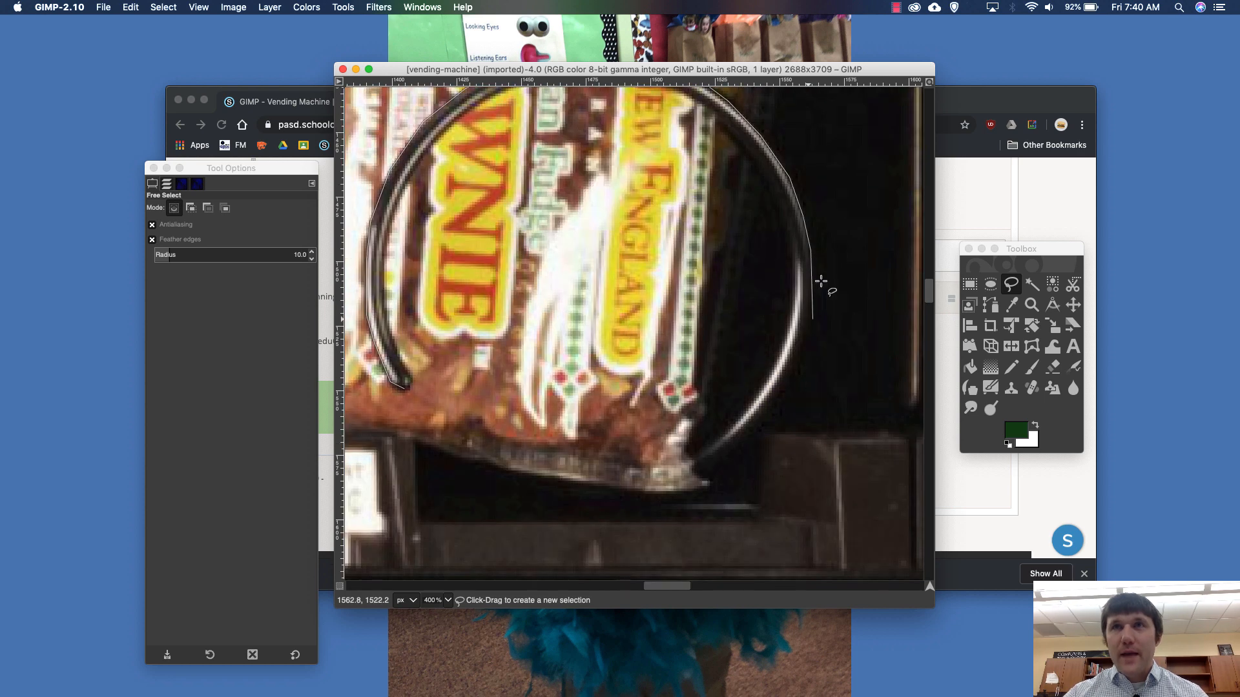
{"action": "left_click", "coordinate": [804, 332]}
{"action": "left_click", "coordinate": [794, 369]}
{"action": "left_click", "coordinate": [748, 436]}
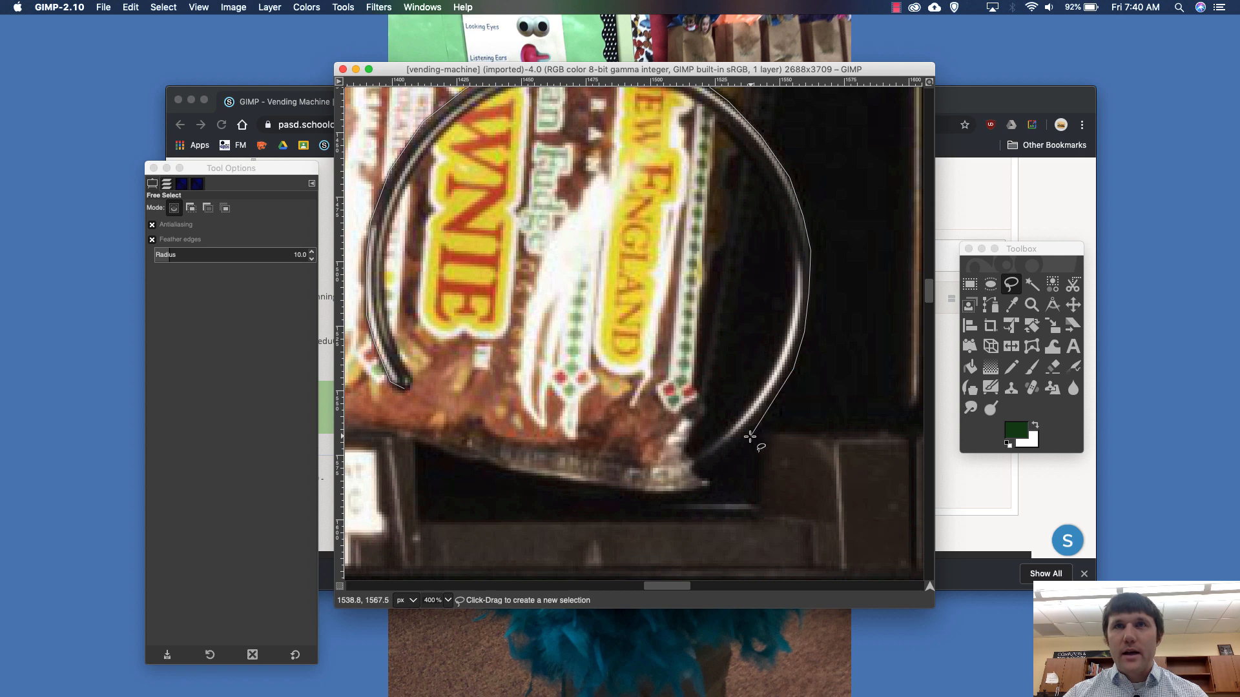
{"action": "left_click", "coordinate": [708, 474]}
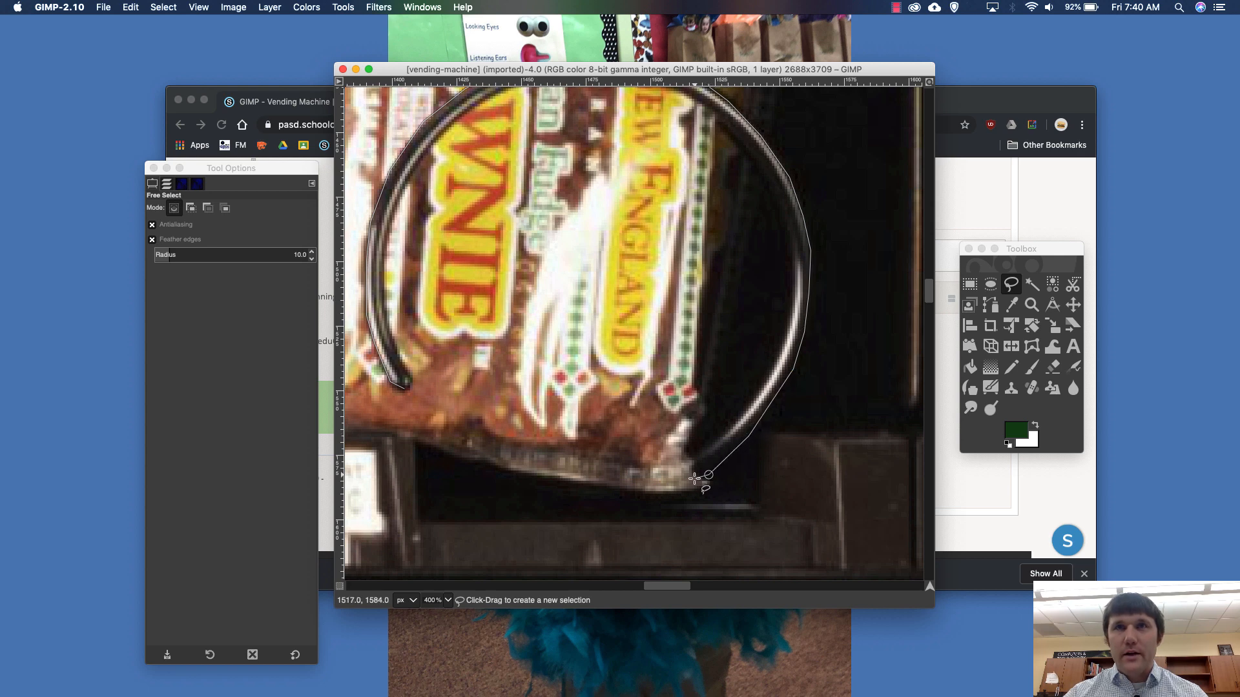
{"action": "left_click", "coordinate": [697, 476]}
{"action": "left_click", "coordinate": [689, 459]}
- Trace the coil's inner edge back to the starting tip, close the Free Select outline and commit the selection
{"action": "left_click", "coordinate": [760, 392]}
{"action": "left_click", "coordinate": [774, 368]}
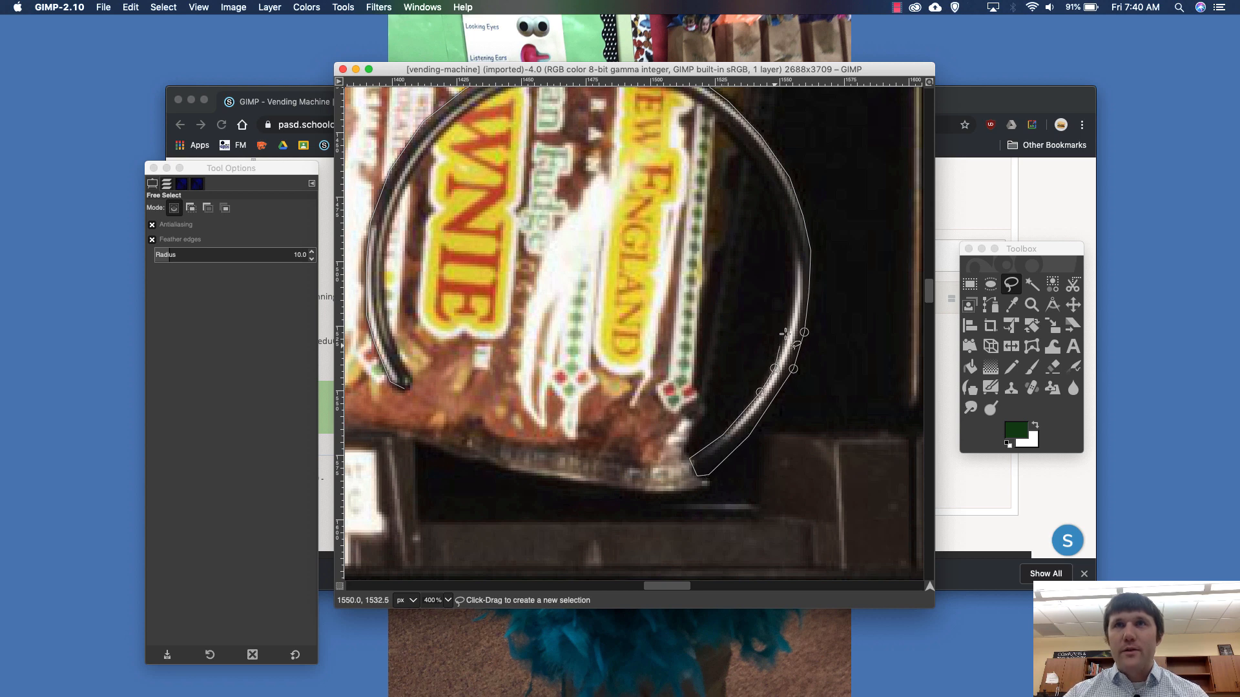
{"action": "left_click", "coordinate": [789, 328]}
{"action": "left_click", "coordinate": [793, 299]}
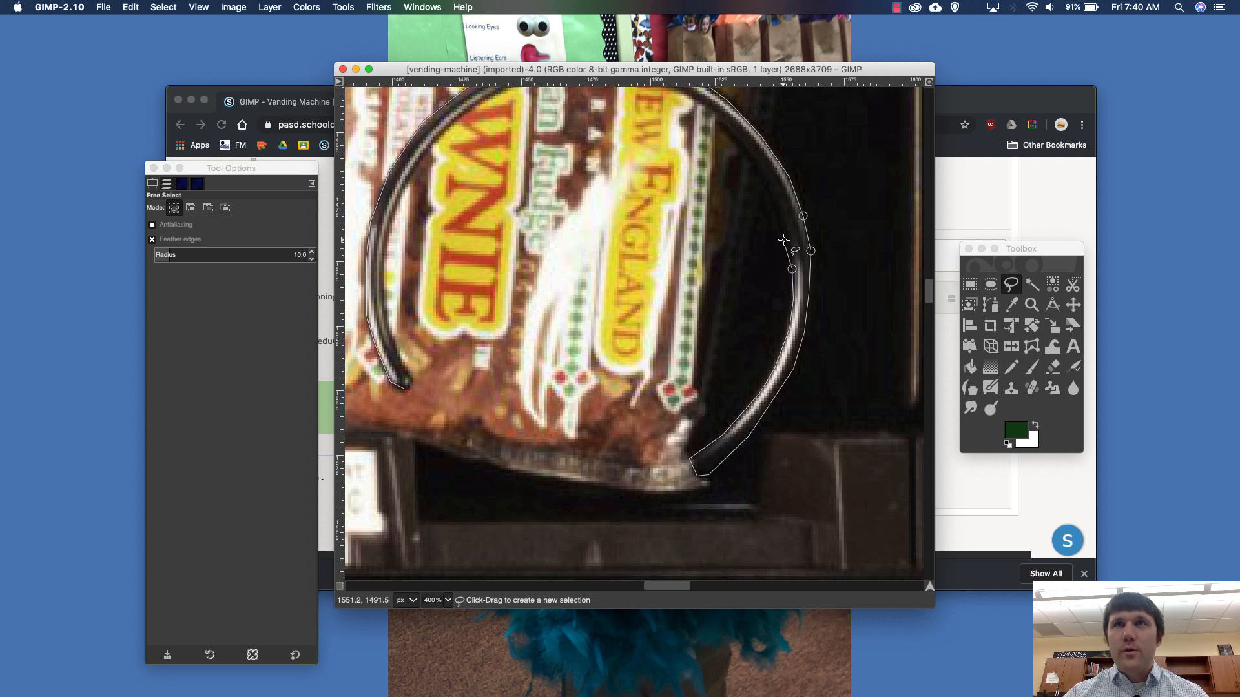
{"action": "left_click", "coordinate": [788, 237]}
{"action": "left_click", "coordinate": [778, 204]}
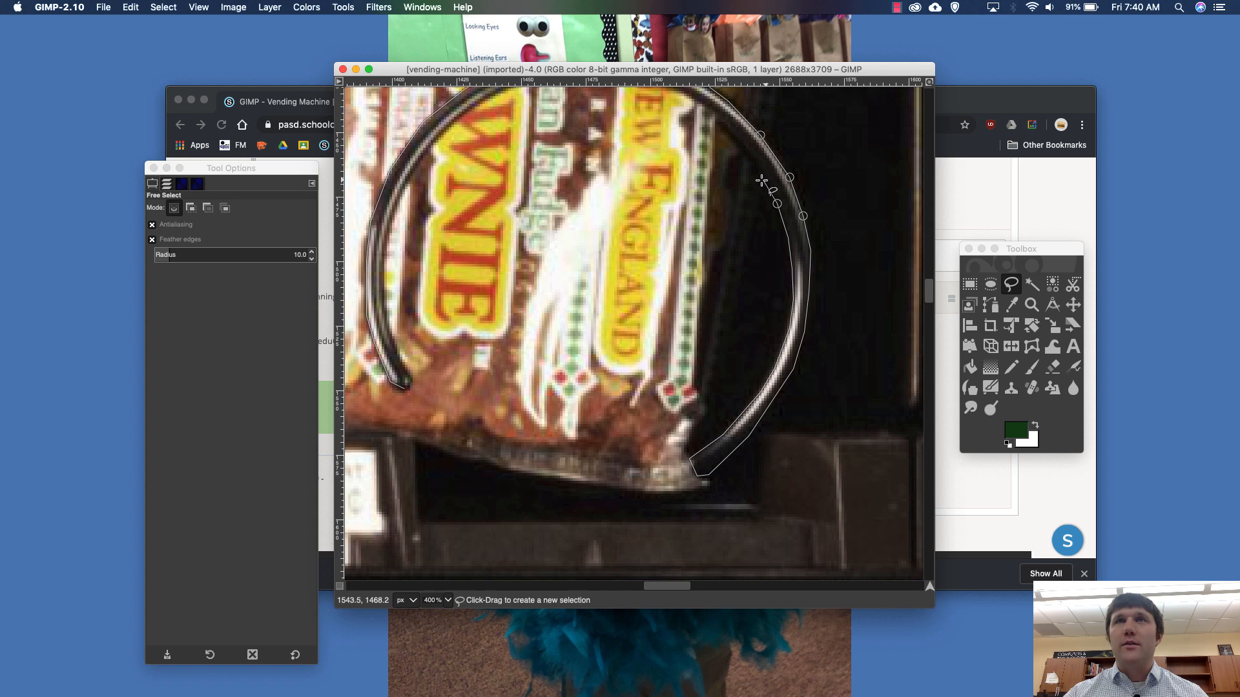
{"action": "scroll", "coordinate": [761, 180], "scroll_direction": "up", "scroll_amount": 3}
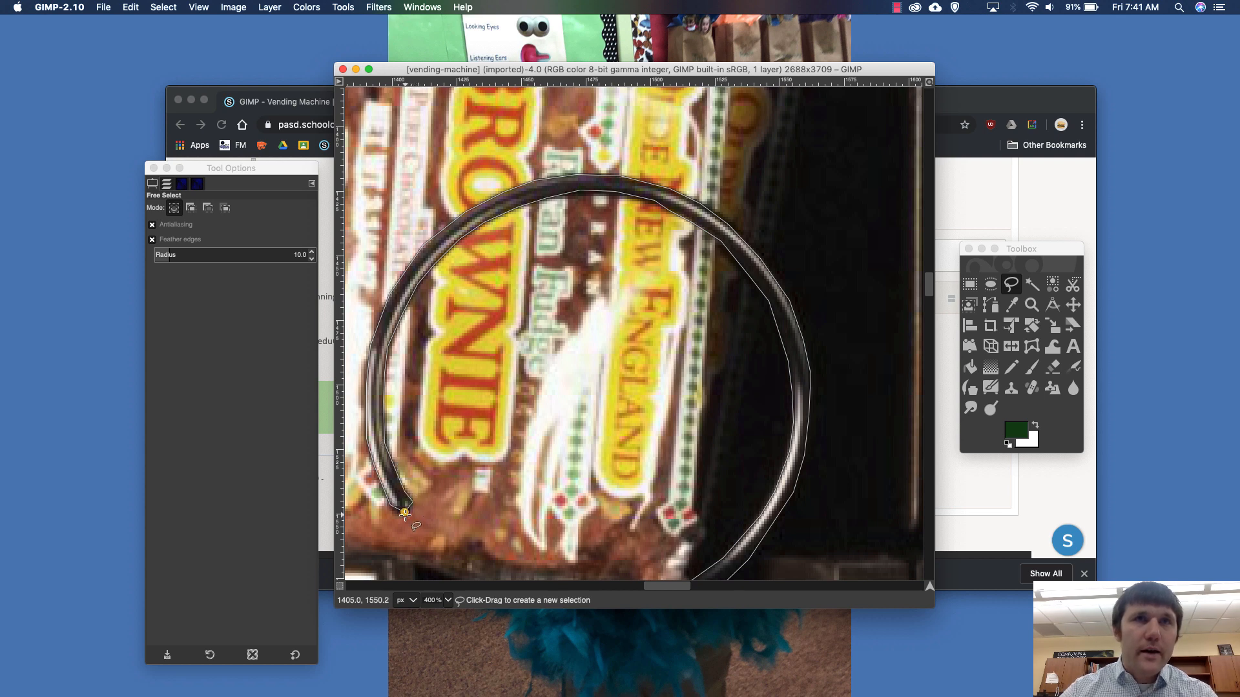
{"action": "left_click", "coordinate": [404, 513]}
{"action": "key", "text": "Return"}
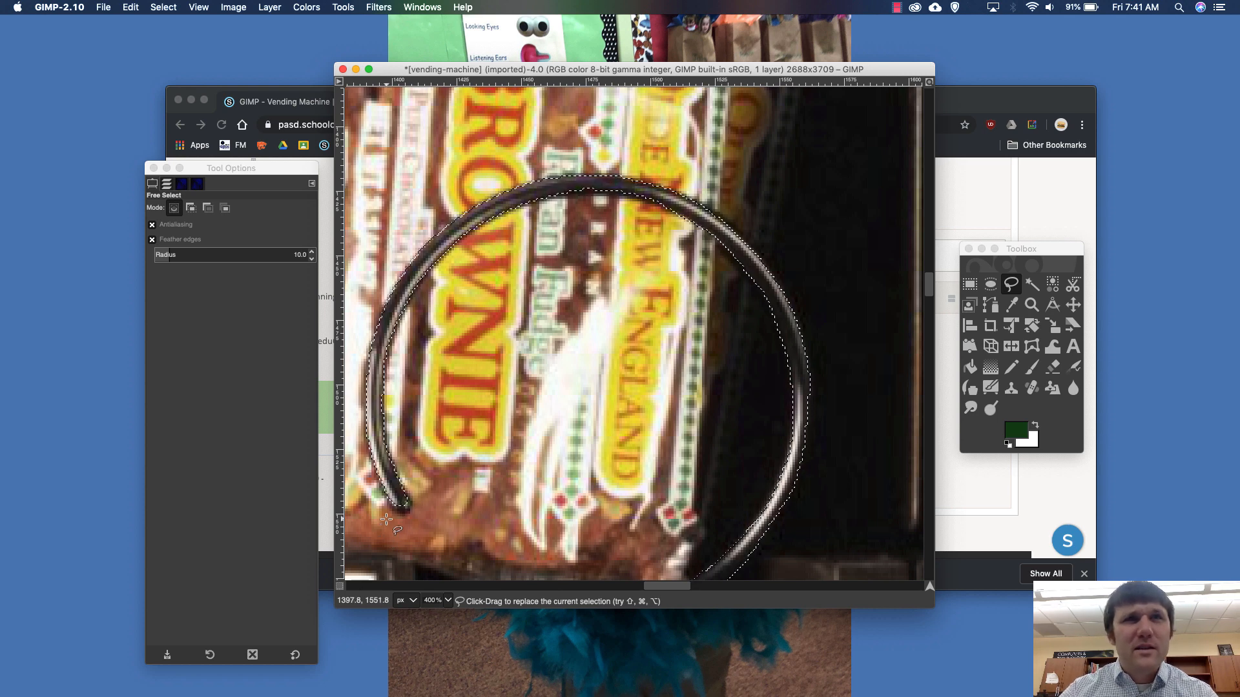
- Set Free Select to add to the current selection and outline the missed loose tip of the coil to include it
{"action": "scroll", "coordinate": [386, 519], "scroll_direction": "up", "scroll_amount": 3}
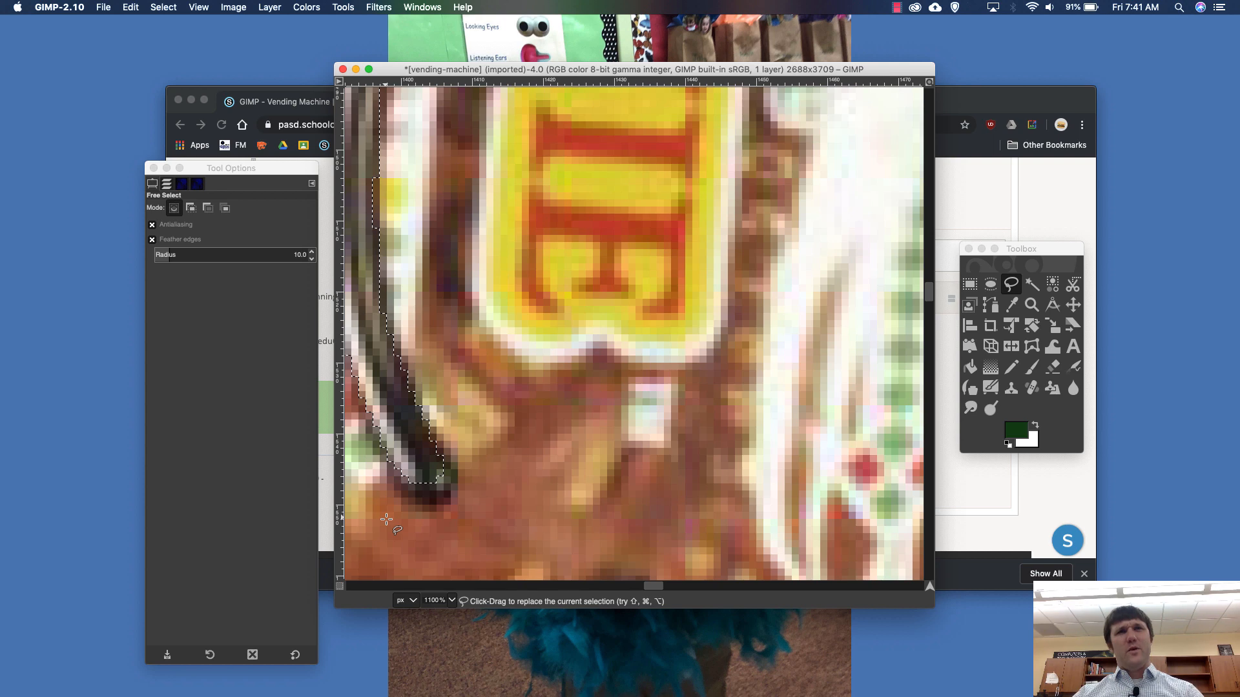
{"action": "scroll", "coordinate": [386, 519], "scroll_direction": "down", "scroll_amount": 3}
{"action": "scroll", "coordinate": [386, 518], "scroll_direction": "left", "scroll_amount": 3}
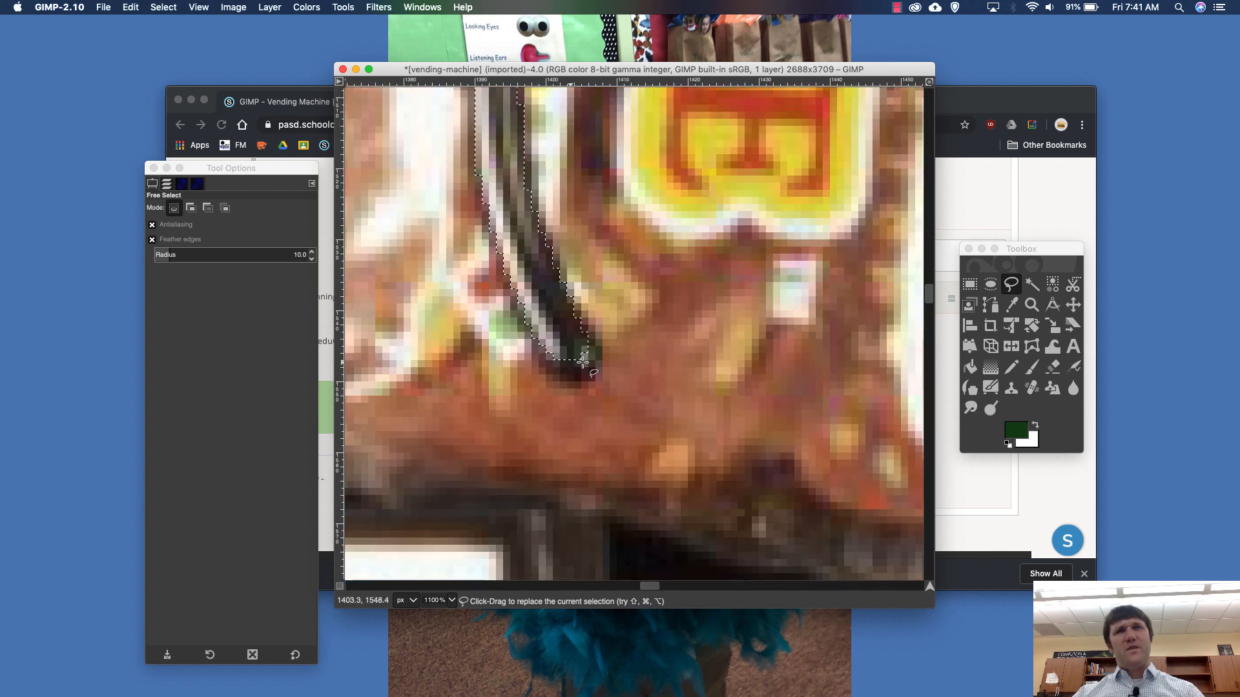
{"action": "left_click", "coordinate": [189, 215]}
{"action": "left_click", "coordinate": [190, 215]}
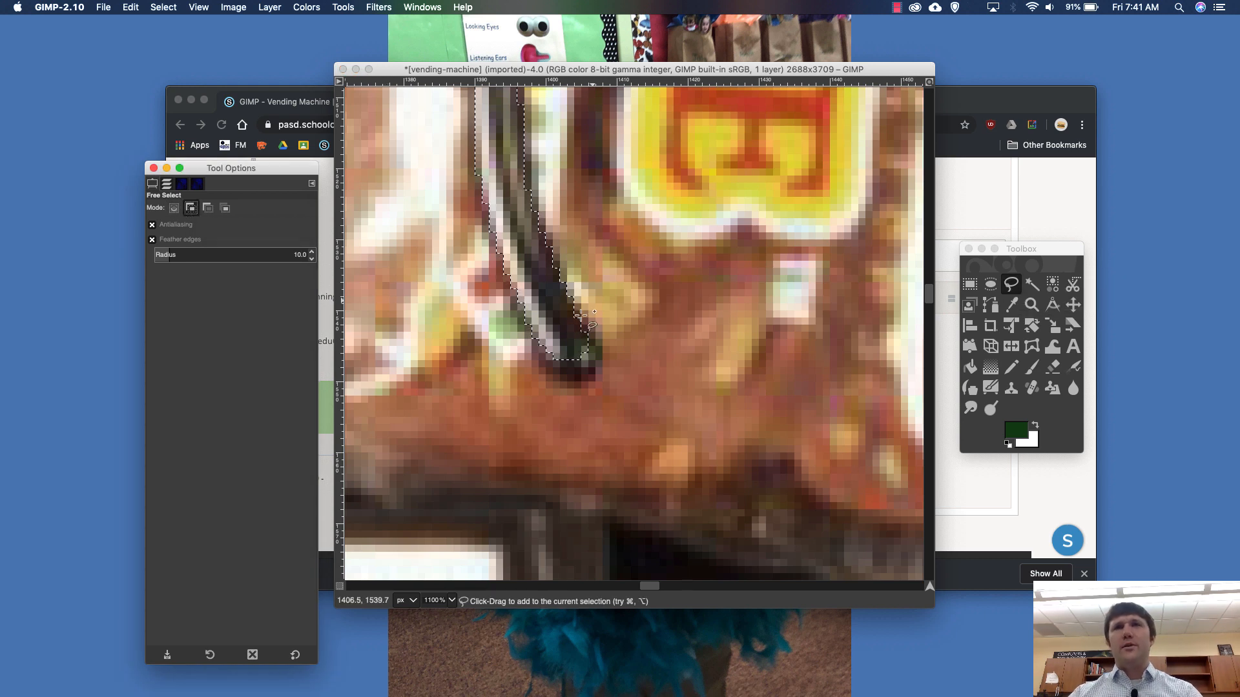
{"action": "left_click", "coordinate": [543, 345]}
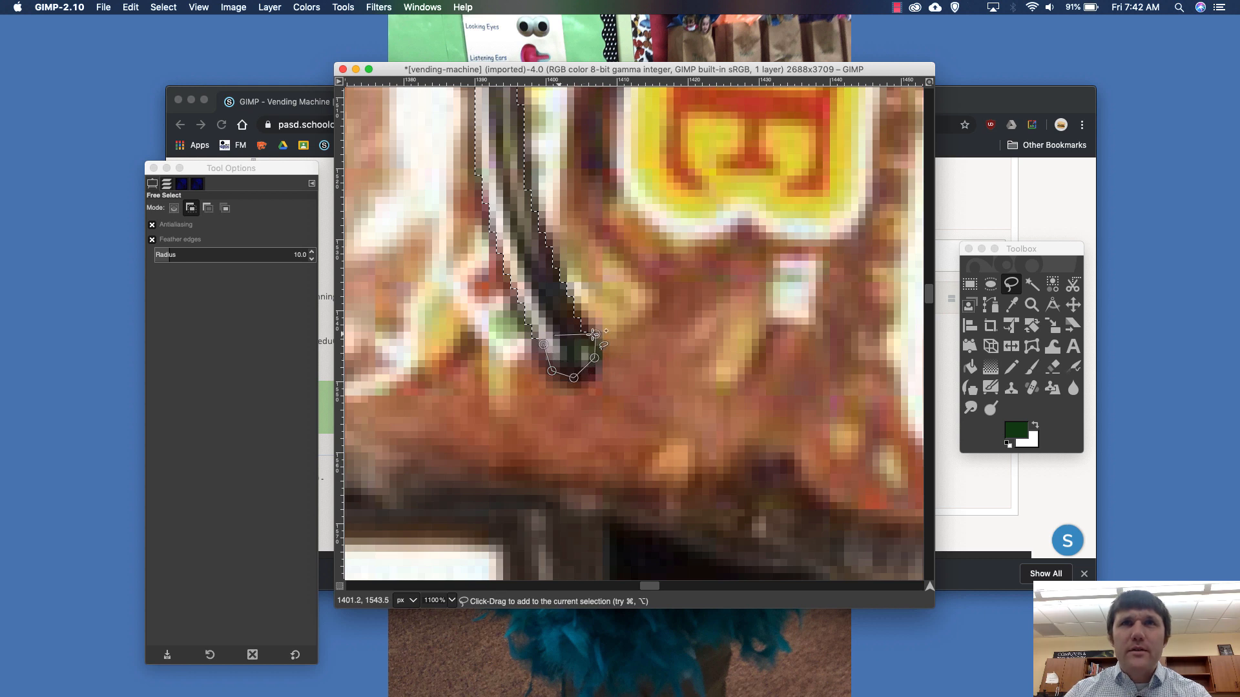
{"action": "left_click", "coordinate": [549, 369]}
{"action": "key", "text": "Return"}
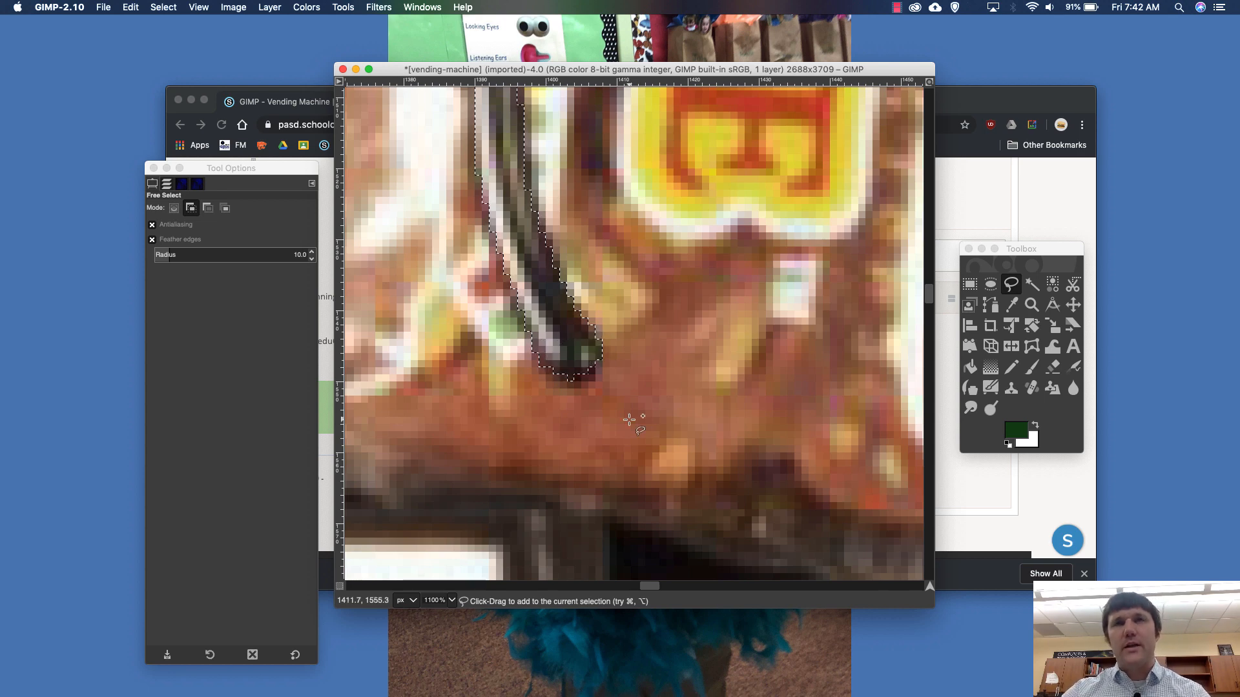
- Add the missed sliver along the inner edge at the top of the coil to the selection
{"action": "scroll", "coordinate": [629, 420], "scroll_direction": "down", "scroll_amount": 3}
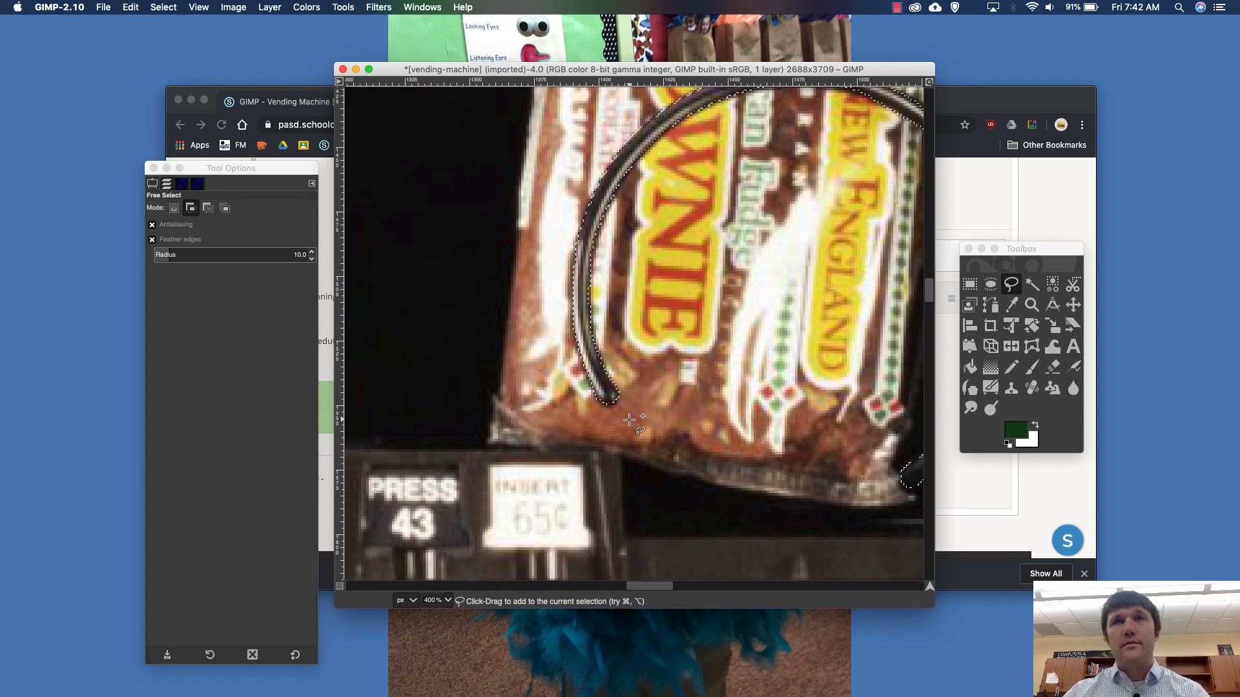
{"action": "scroll", "coordinate": [629, 420], "scroll_direction": "right", "scroll_amount": 12}
{"action": "scroll", "coordinate": [629, 419], "scroll_direction": "left", "scroll_amount": 5}
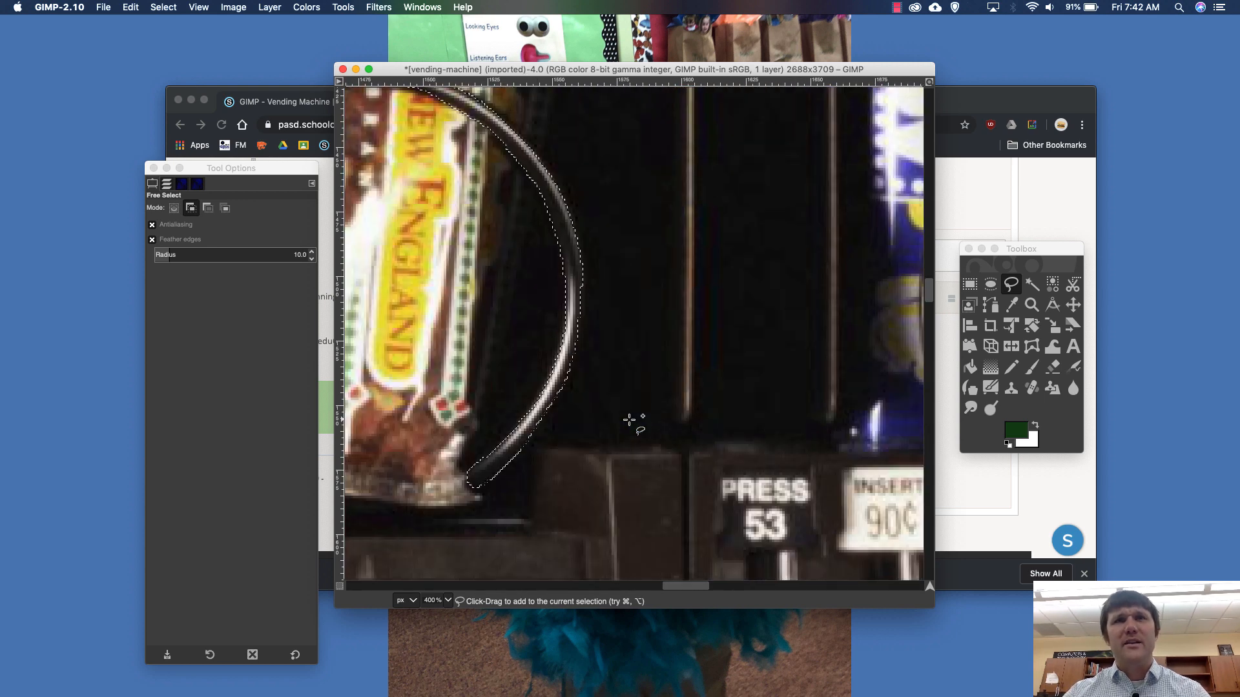
{"action": "scroll", "coordinate": [629, 420], "scroll_direction": "left", "scroll_amount": 5}
{"action": "scroll", "coordinate": [629, 420], "scroll_direction": "up", "scroll_amount": 3}
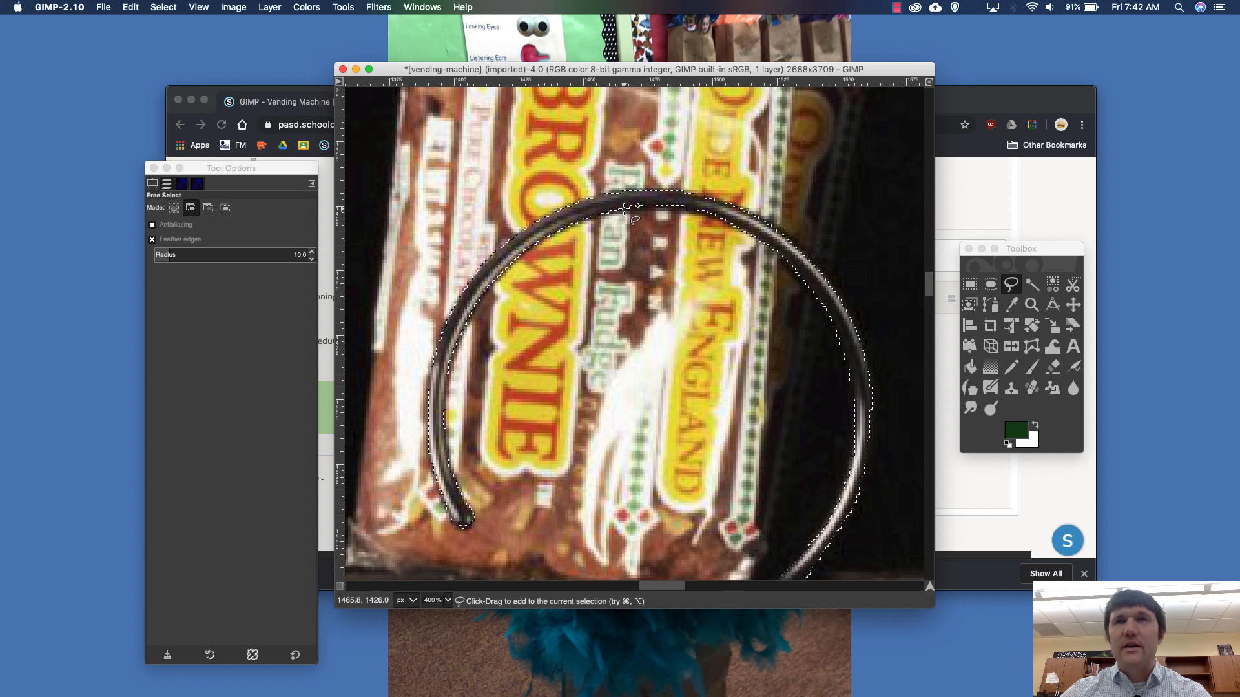
{"action": "scroll", "coordinate": [624, 208], "scroll_direction": "up", "scroll_amount": 3}
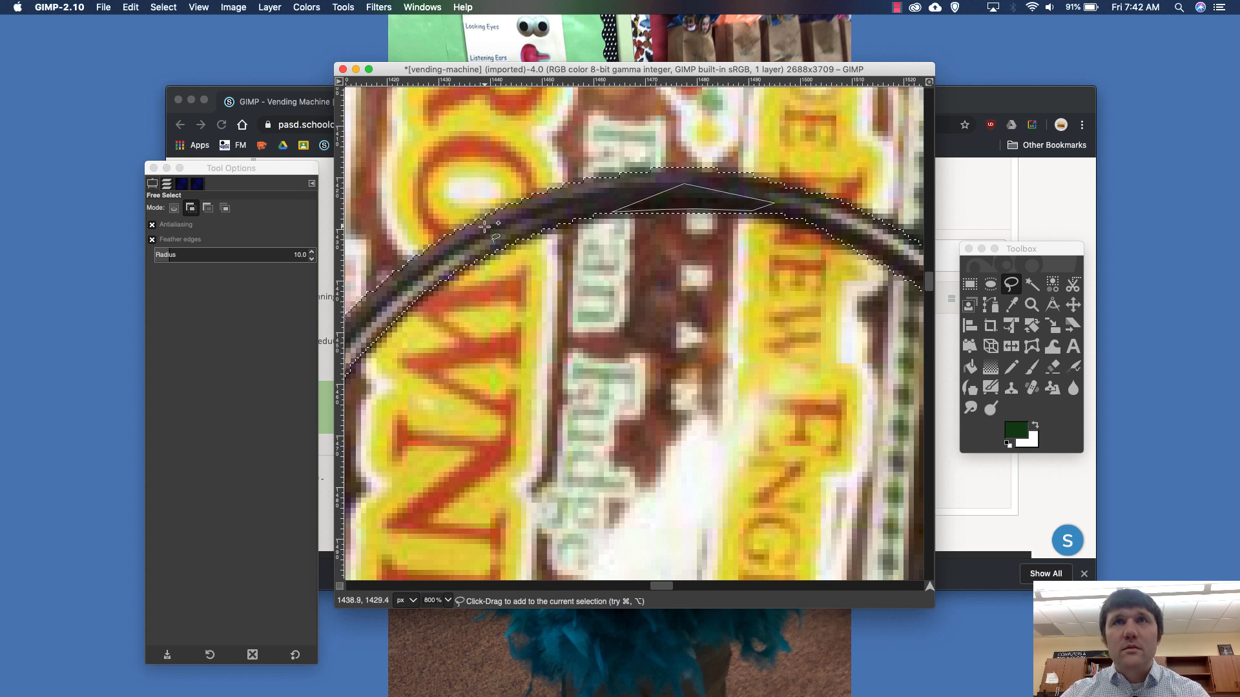
{"action": "key", "text": "Return"}
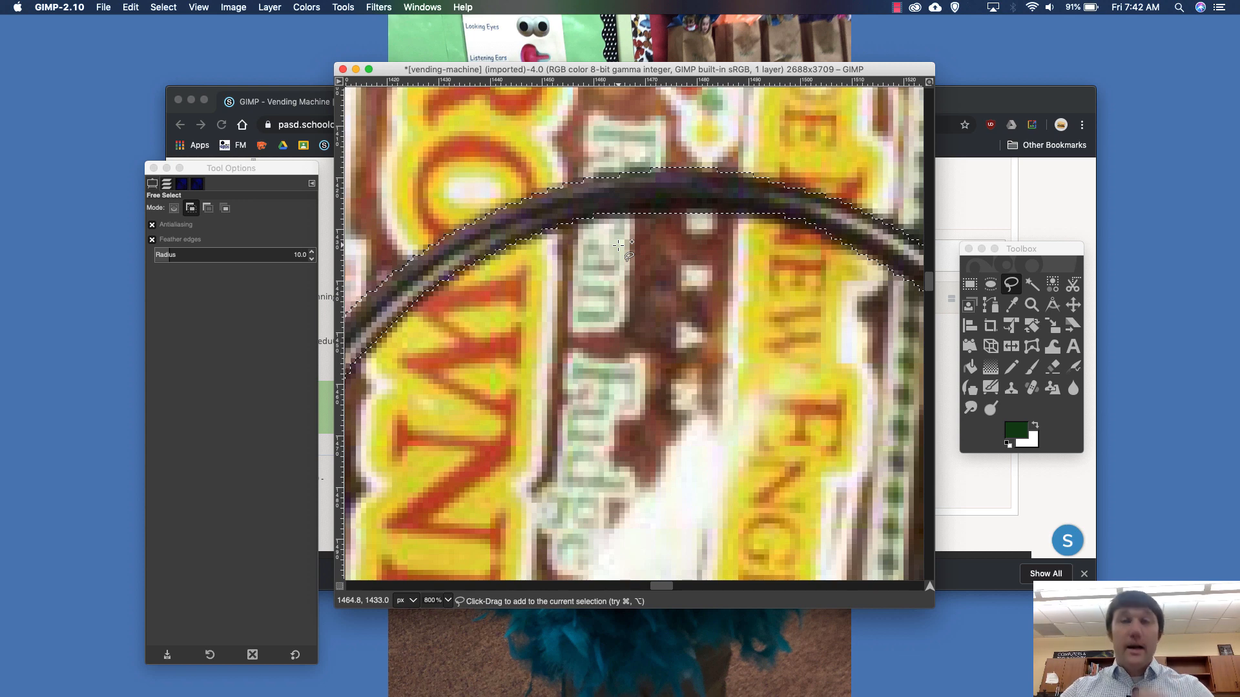
- Copy the selected coil, paste it as a new layer and show the layer list
{"action": "scroll", "coordinate": [619, 246], "scroll_direction": "down", "scroll_amount": 2}
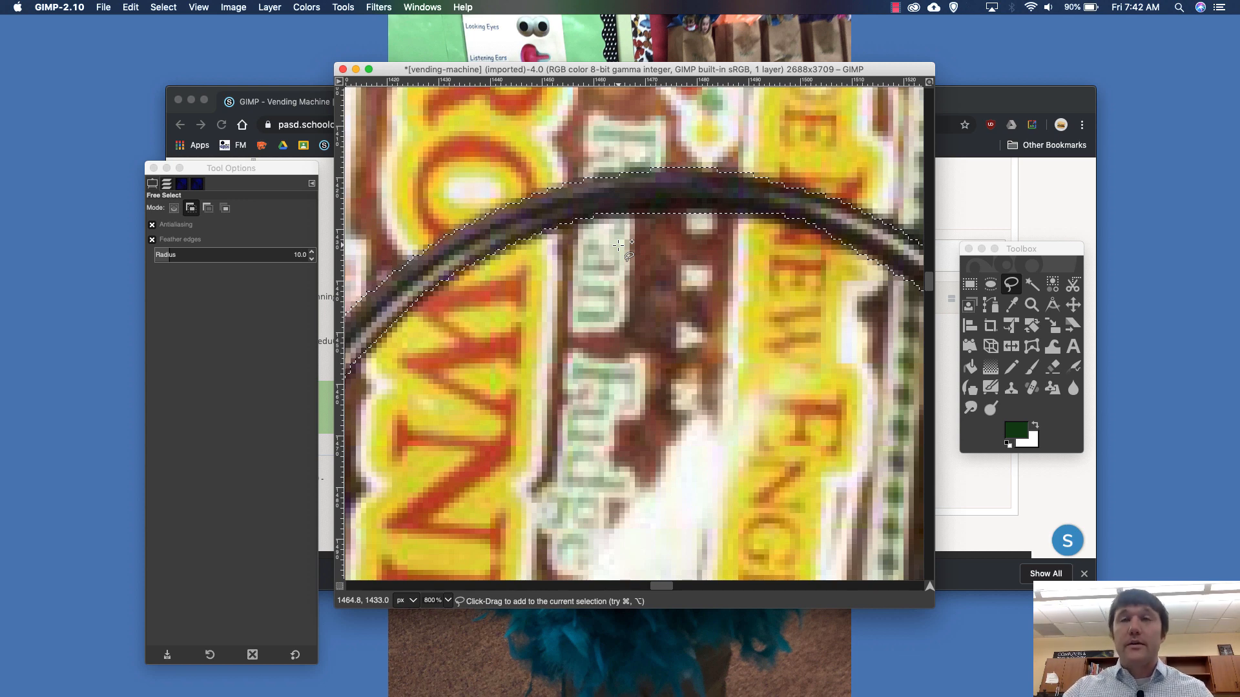
{"action": "scroll", "coordinate": [618, 245], "scroll_direction": "down", "scroll_amount": 2}
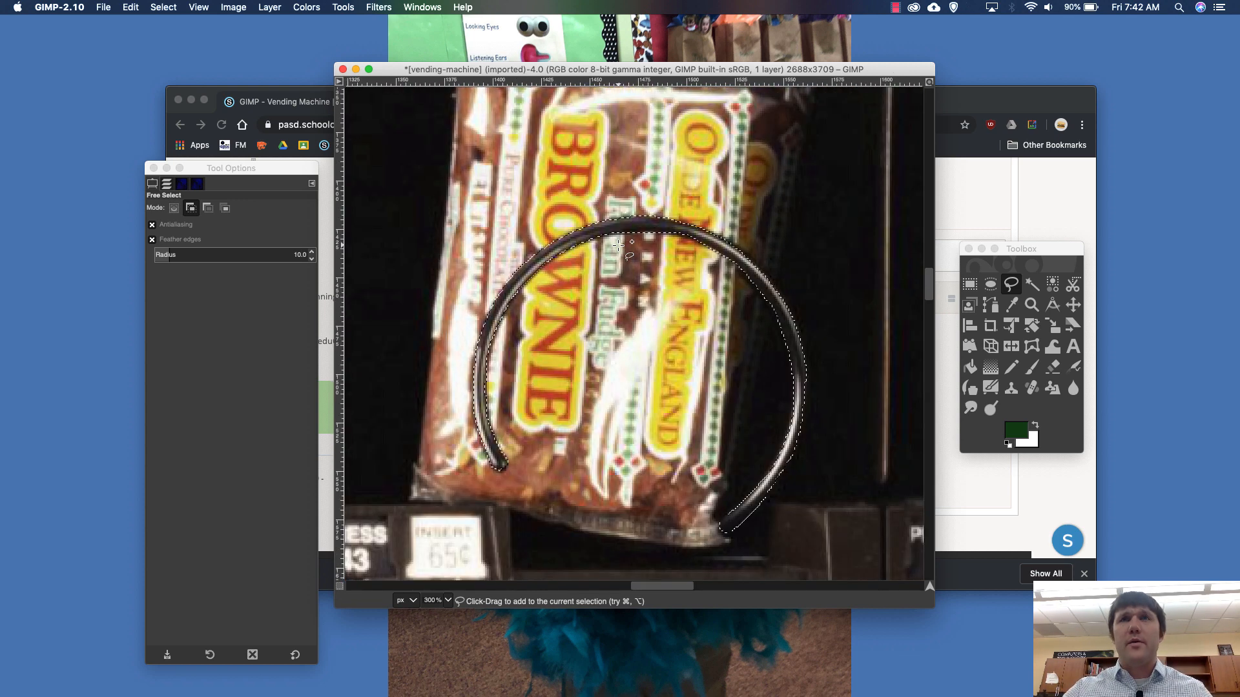
{"action": "left_click", "coordinate": [126, 7]}
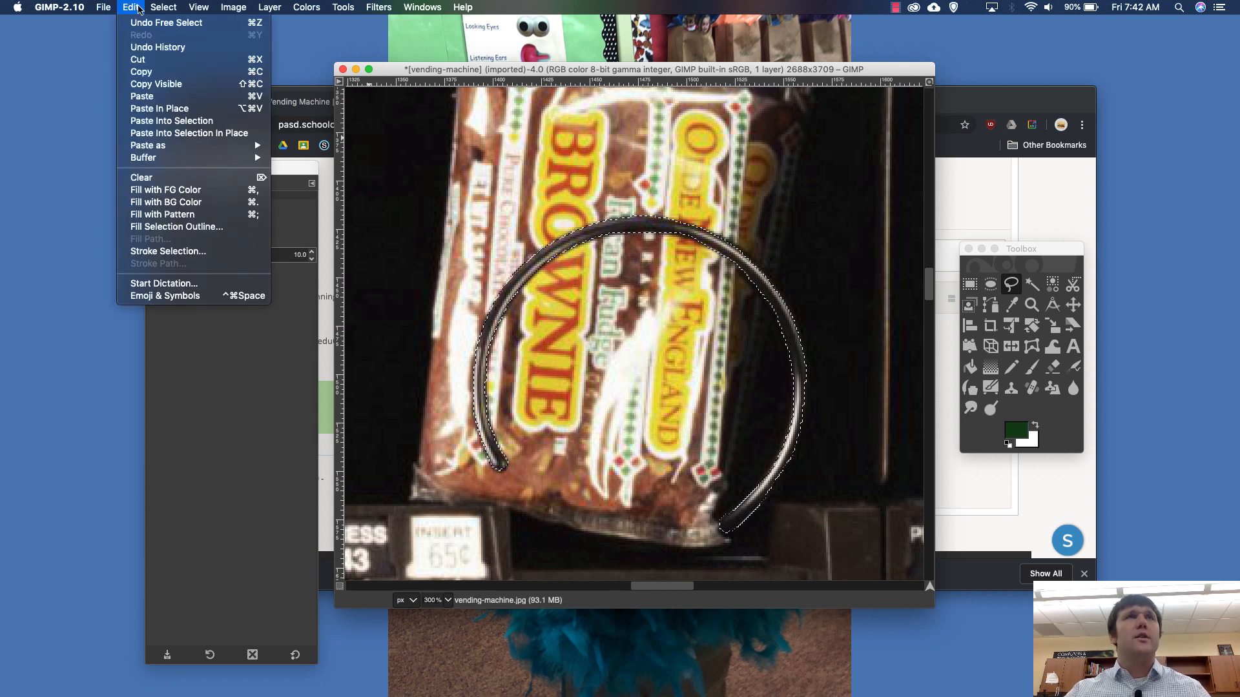
{"action": "left_click", "coordinate": [153, 74]}
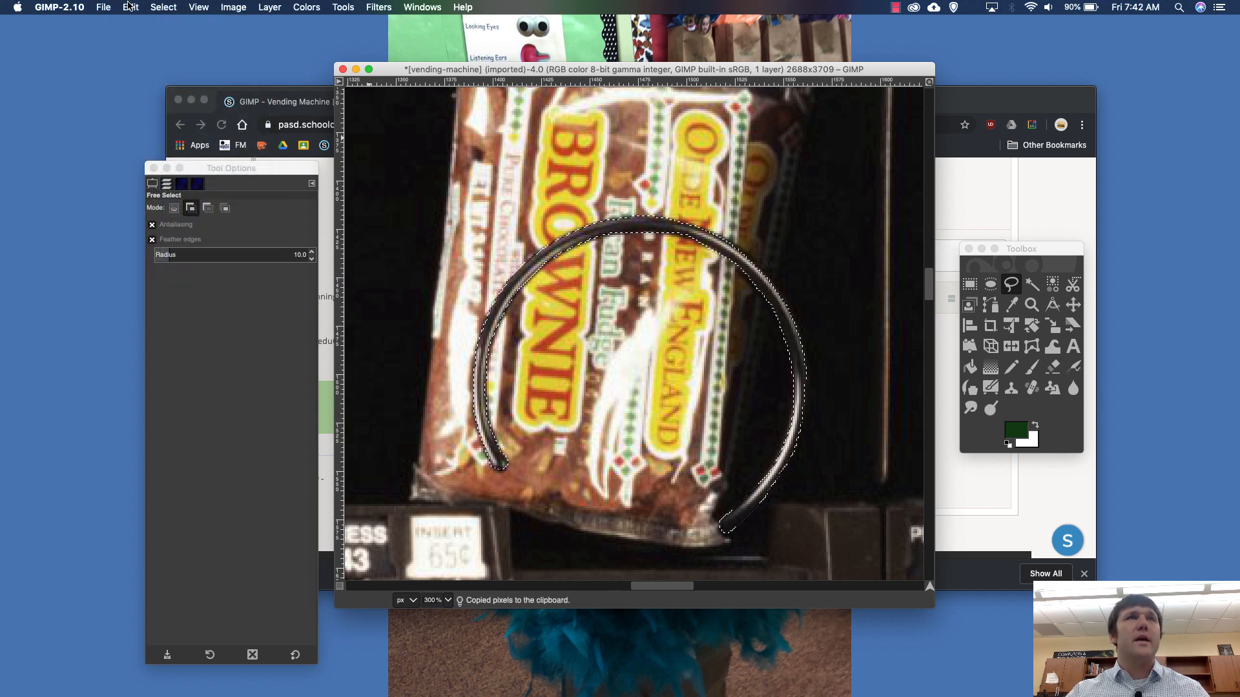
{"action": "left_click", "coordinate": [131, 7]}
{"action": "mouse_move", "coordinate": [174, 143]}
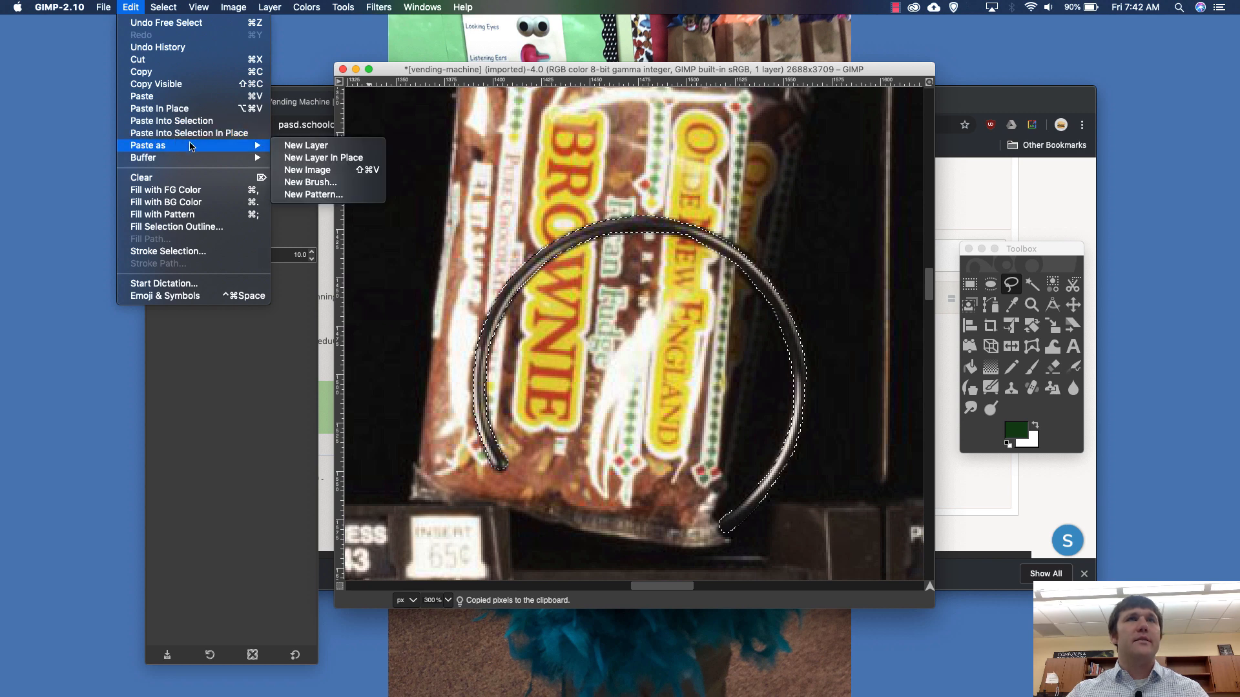
{"action": "left_click", "coordinate": [294, 145]}
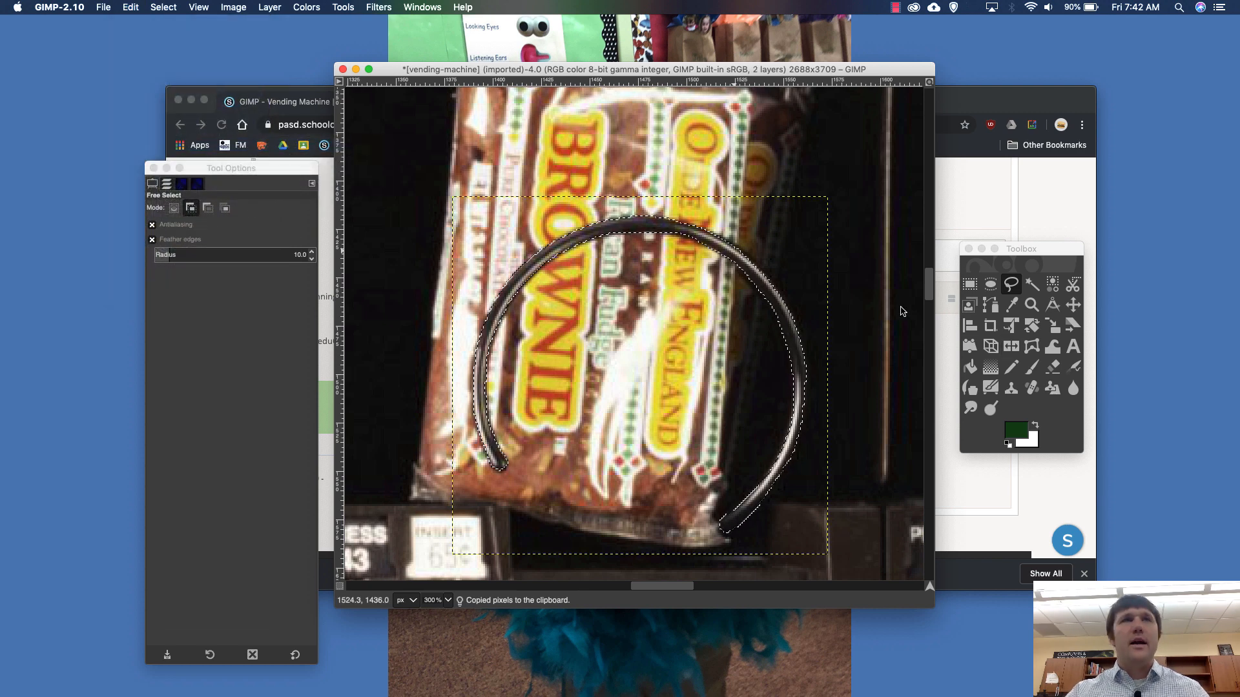
{"action": "left_click", "coordinate": [168, 184]}
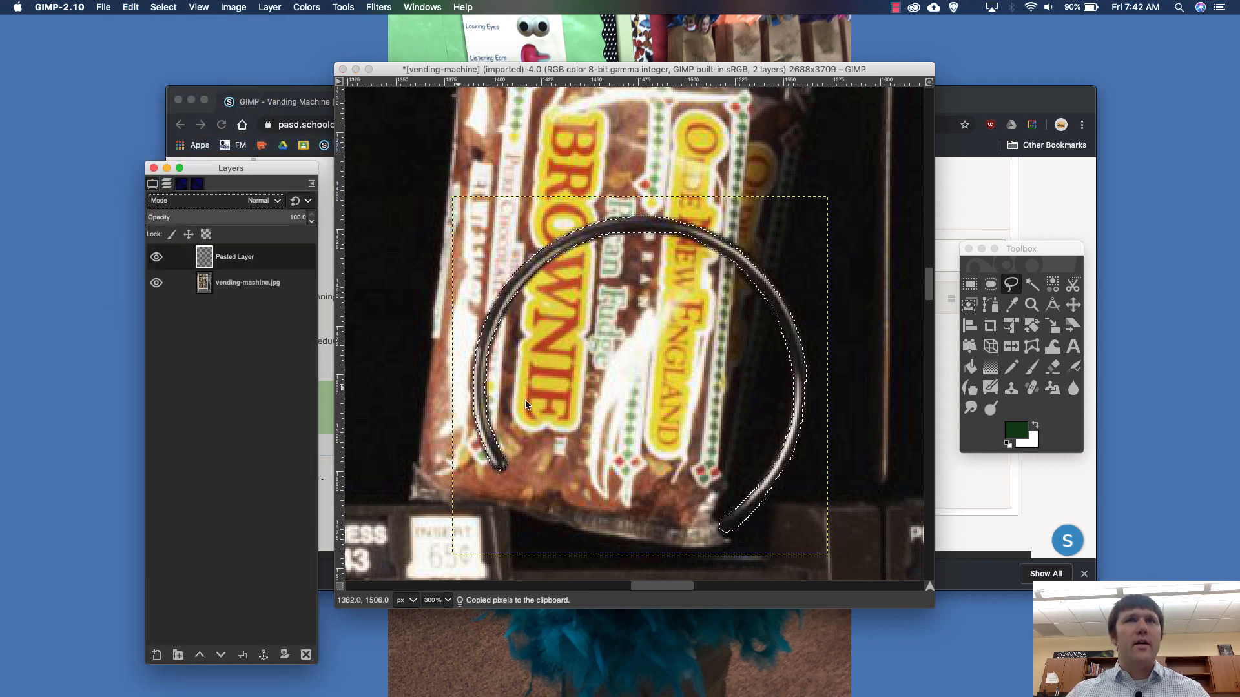
- Clear the selection and move the pasted coil up over the upper part of the brownie package with the Move tool
{"action": "left_click", "coordinate": [1073, 305]}
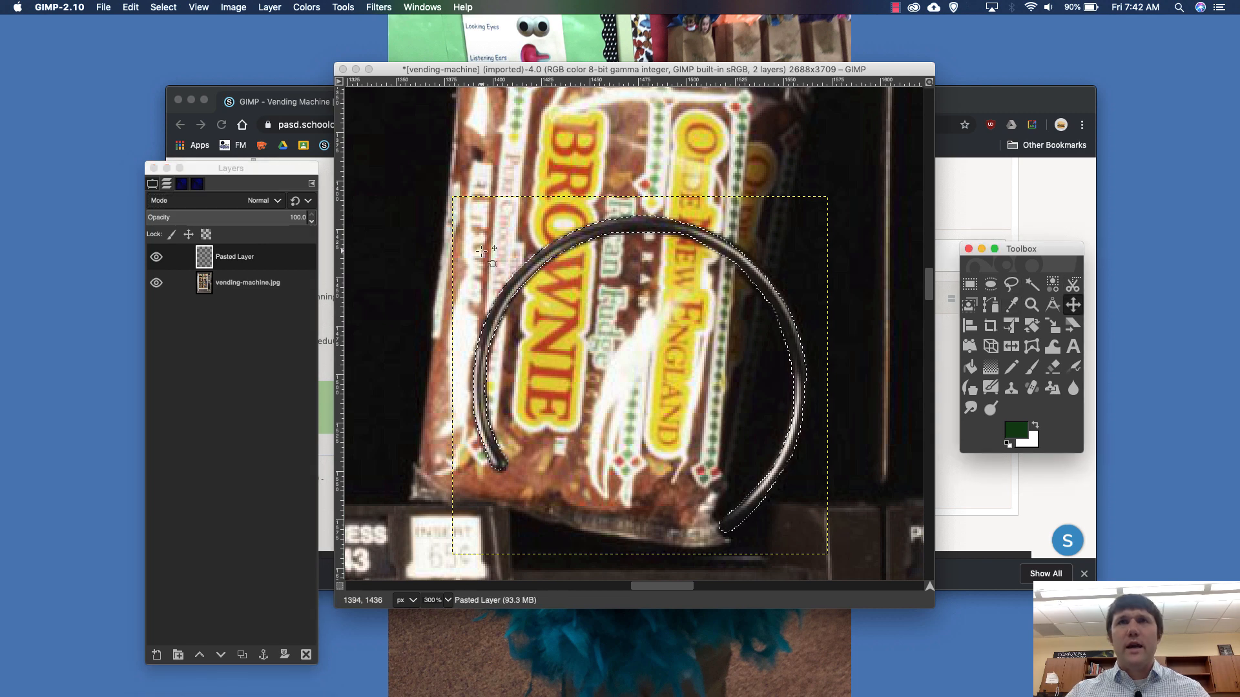
{"action": "left_click", "coordinate": [150, 7]}
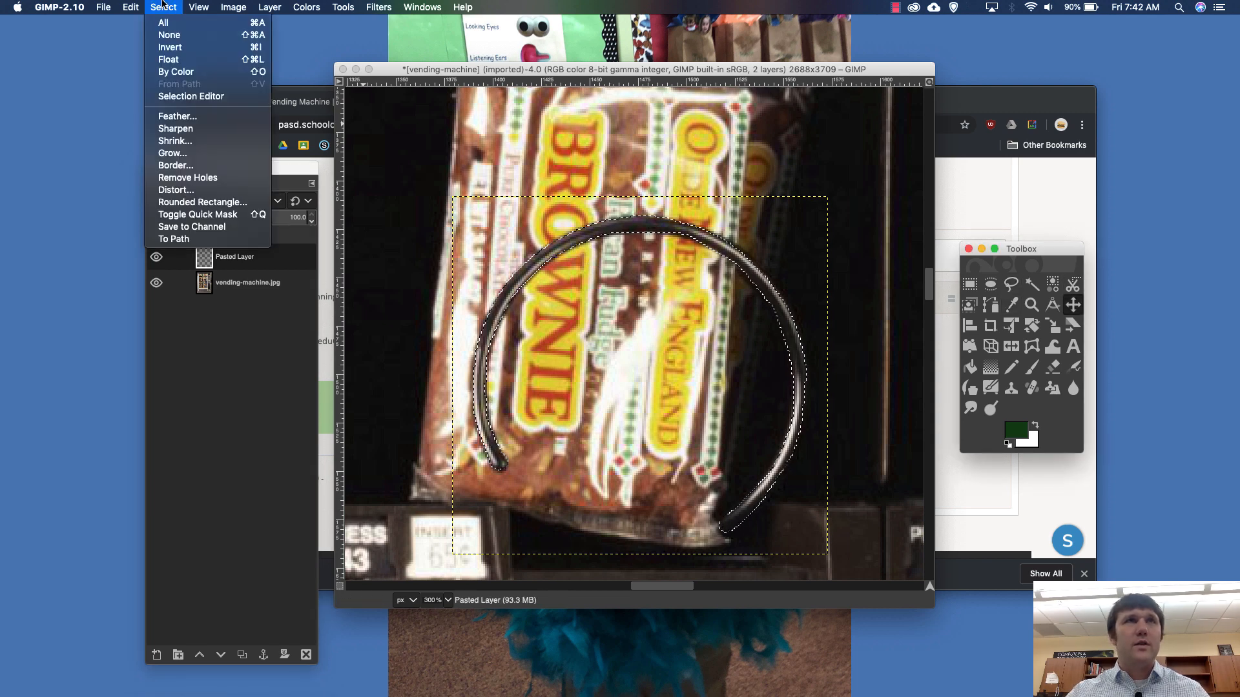
{"action": "left_click", "coordinate": [159, 33]}
{"action": "left_click_drag", "start_coordinate": [613, 230], "coordinate": [560, 122]}
{"action": "scroll", "coordinate": [560, 123], "scroll_direction": "up", "scroll_amount": 2}
{"action": "scroll", "coordinate": [560, 123], "scroll_direction": "right", "scroll_amount": 3}
{"action": "scroll", "coordinate": [561, 123], "scroll_direction": "left", "scroll_amount": 3}
{"action": "scroll", "coordinate": [561, 122], "scroll_direction": "down", "scroll_amount": 5}
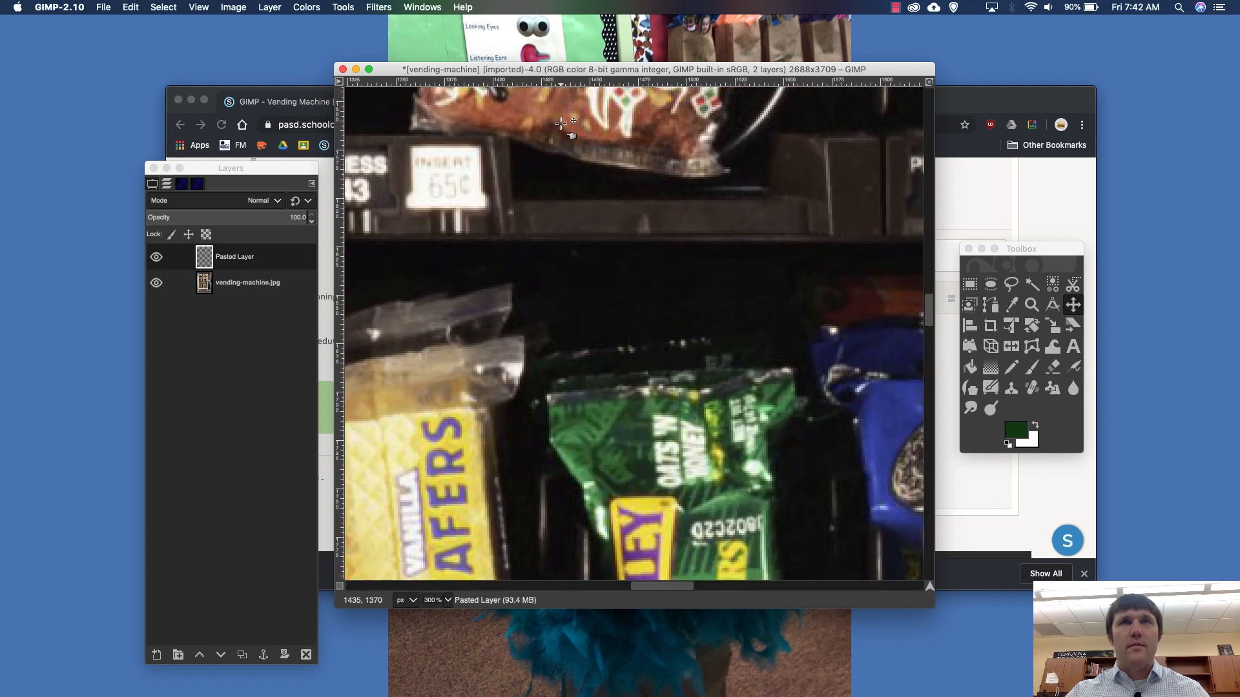
{"action": "scroll", "coordinate": [625, 191], "scroll_direction": "up", "scroll_amount": 4}
{"action": "left_click_drag", "start_coordinate": [597, 237], "coordinate": [564, 115]}
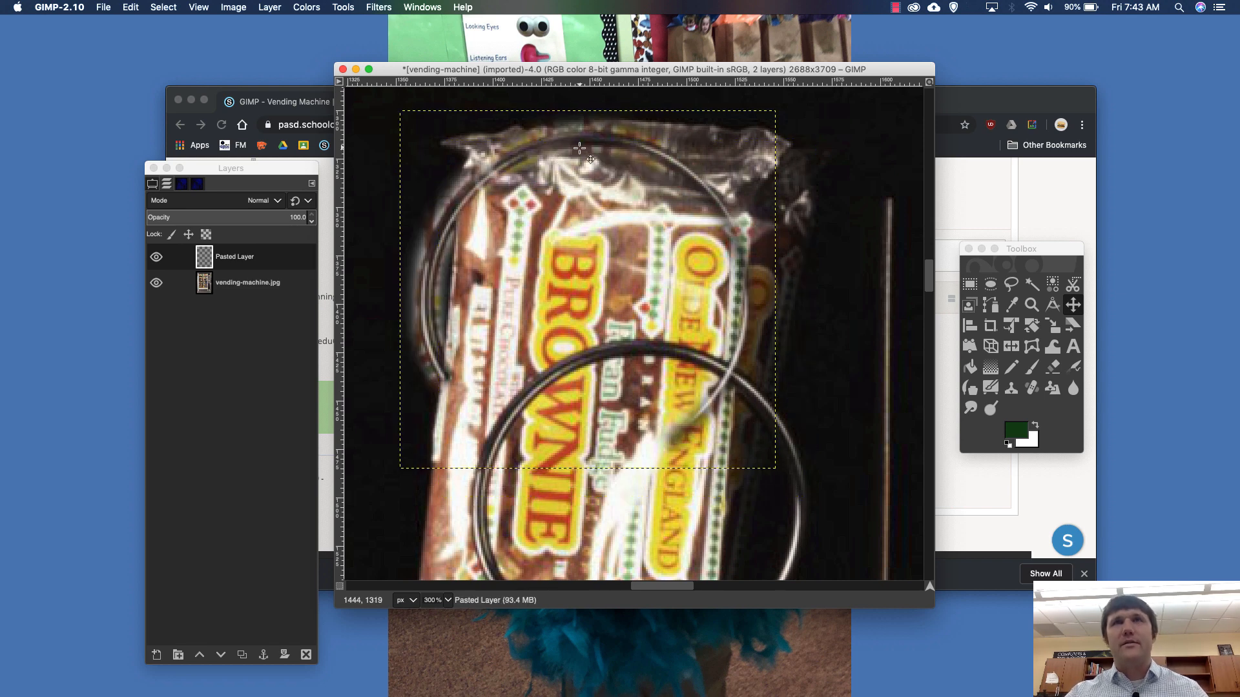
- Move the pasted coil up and left so its left half lies on the dark background beside the brownie package, and inspect its edges
{"action": "left_click_drag", "start_coordinate": [548, 146], "coordinate": [448, 108]}
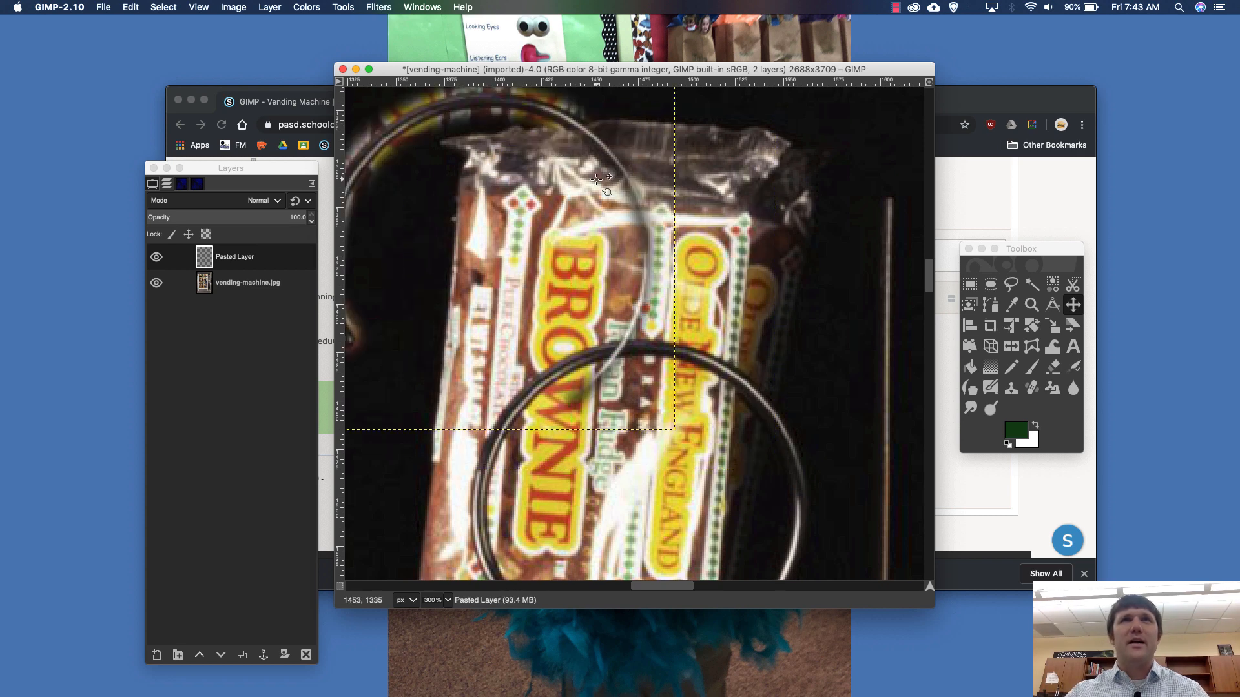
{"action": "scroll", "coordinate": [596, 179], "scroll_direction": "up", "scroll_amount": 5}
{"action": "scroll", "coordinate": [562, 188], "scroll_direction": "down", "scroll_amount": 3}
{"action": "left_click_drag", "start_coordinate": [521, 231], "coordinate": [523, 155]}
{"action": "scroll", "coordinate": [541, 159], "scroll_direction": "left", "scroll_amount": 3}
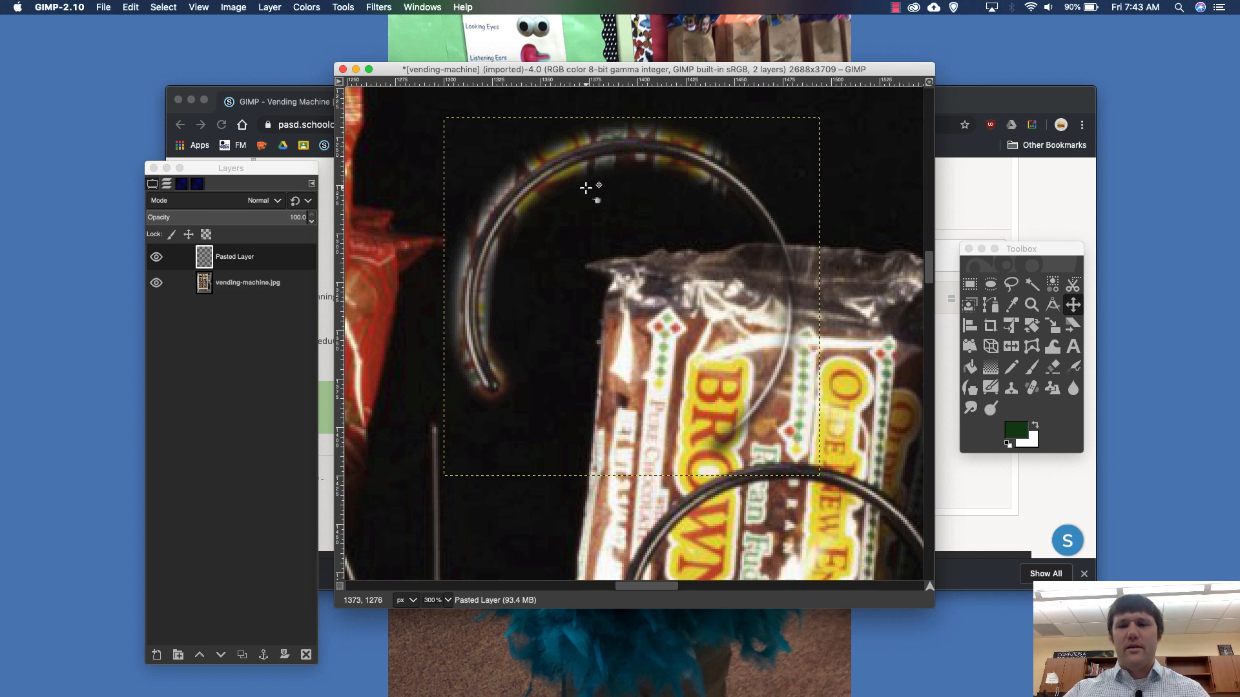
{"action": "scroll", "coordinate": [586, 187], "scroll_direction": "up", "scroll_amount": 3}
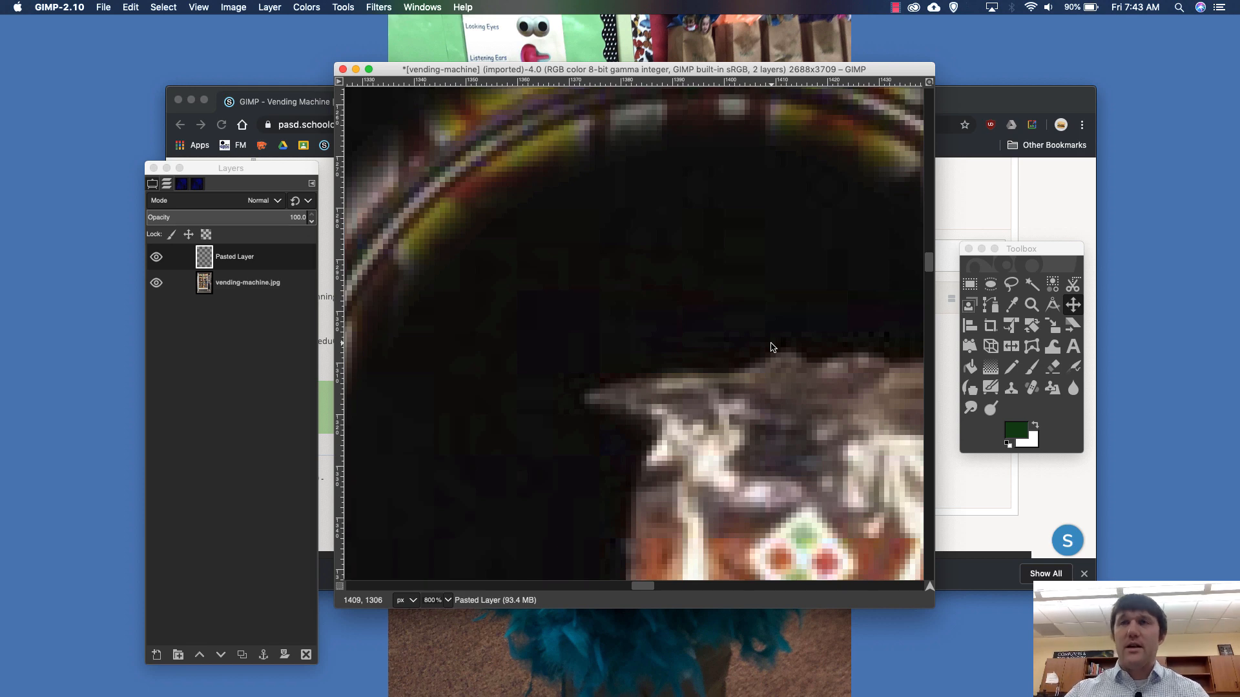
{"action": "scroll", "coordinate": [771, 343], "scroll_direction": "down", "scroll_amount": 4}
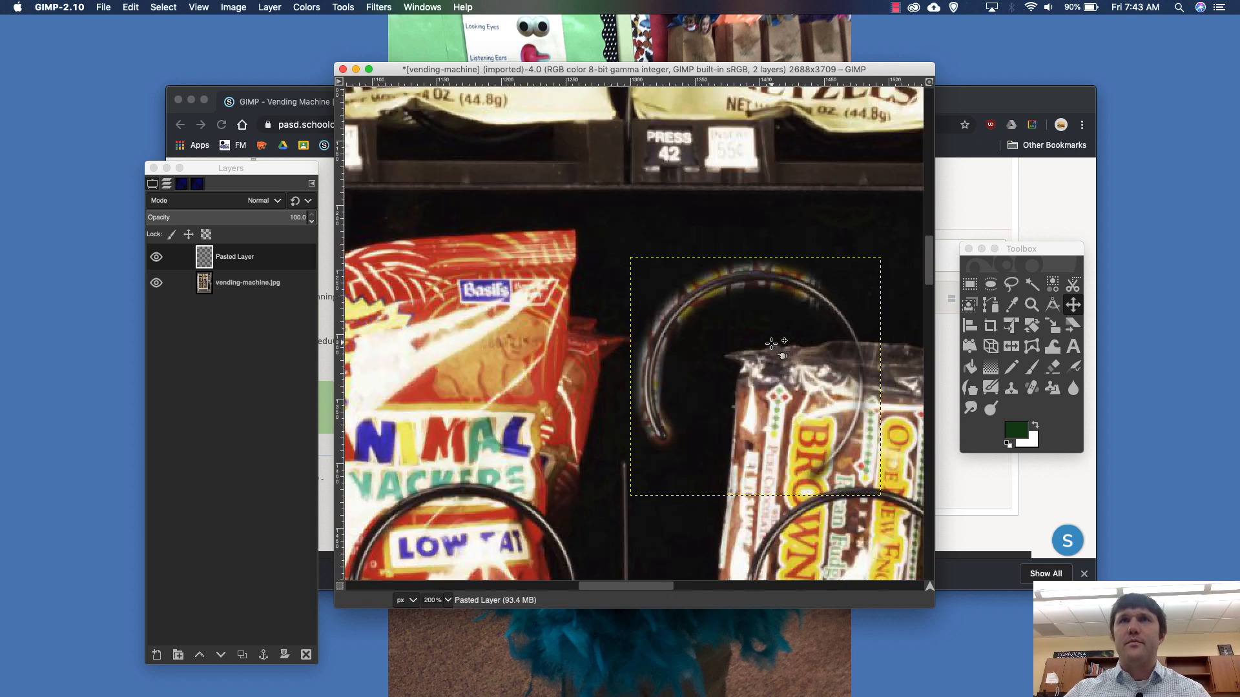
- Move the pasted coil over the Animal Snackers bag and on to the grey outer frame left of the Fritos
{"action": "left_click_drag", "start_coordinate": [745, 282], "coordinate": [515, 221]}
{"action": "scroll", "coordinate": [516, 224], "scroll_direction": "down", "scroll_amount": 3}
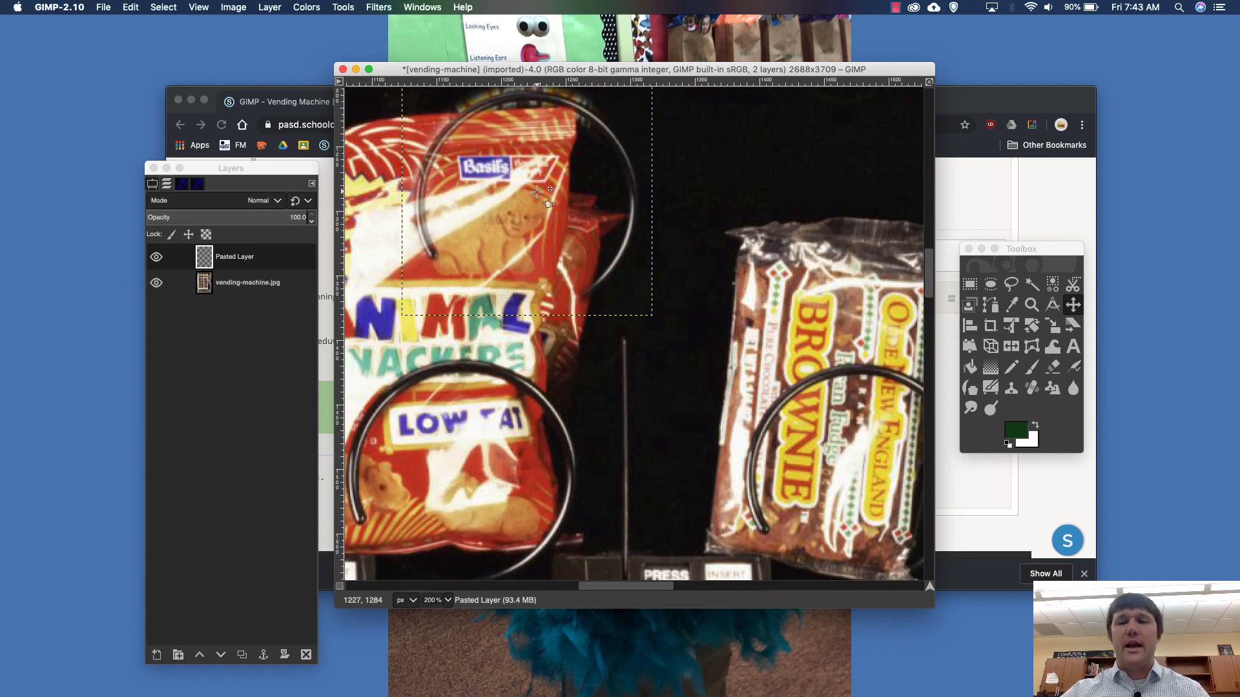
{"action": "scroll", "coordinate": [537, 192], "scroll_direction": "down", "scroll_amount": 2}
{"action": "scroll", "coordinate": [563, 171], "scroll_direction": "down", "scroll_amount": 1}
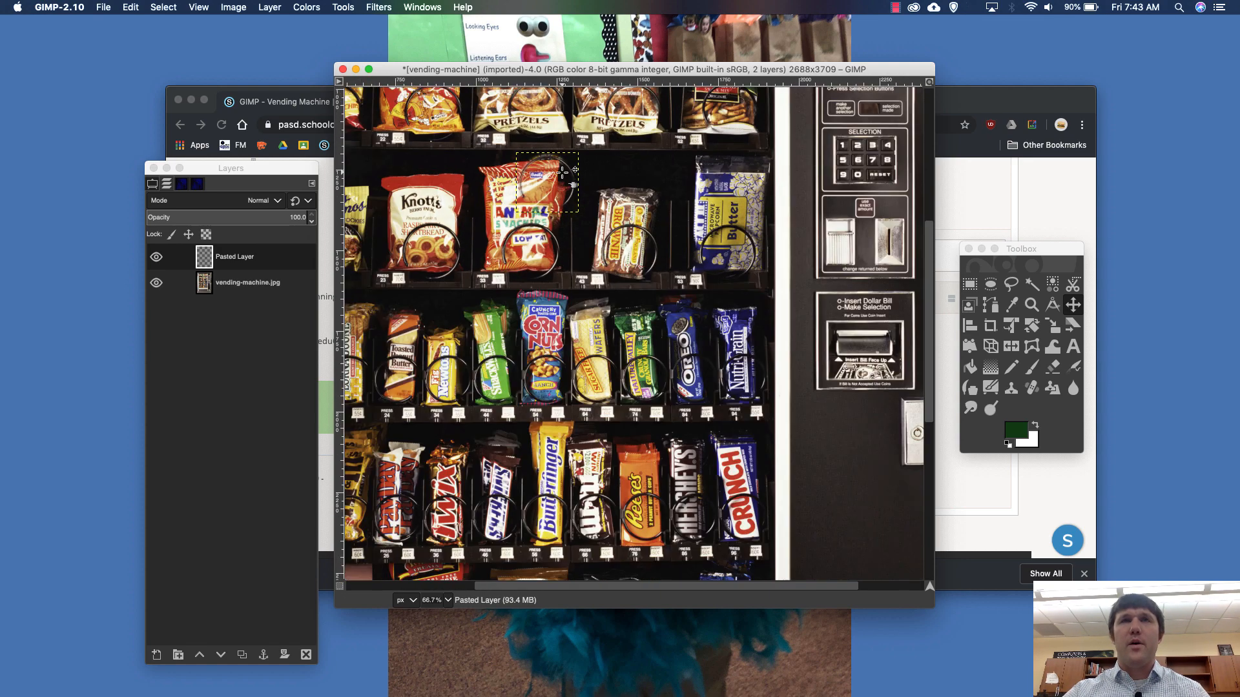
{"action": "scroll", "coordinate": [562, 173], "scroll_direction": "left", "scroll_amount": 2}
{"action": "scroll", "coordinate": [562, 172], "scroll_direction": "up", "scroll_amount": 4}
{"action": "scroll", "coordinate": [562, 172], "scroll_direction": "down", "scroll_amount": 9}
{"action": "scroll", "coordinate": [562, 172], "scroll_direction": "up", "scroll_amount": 4}
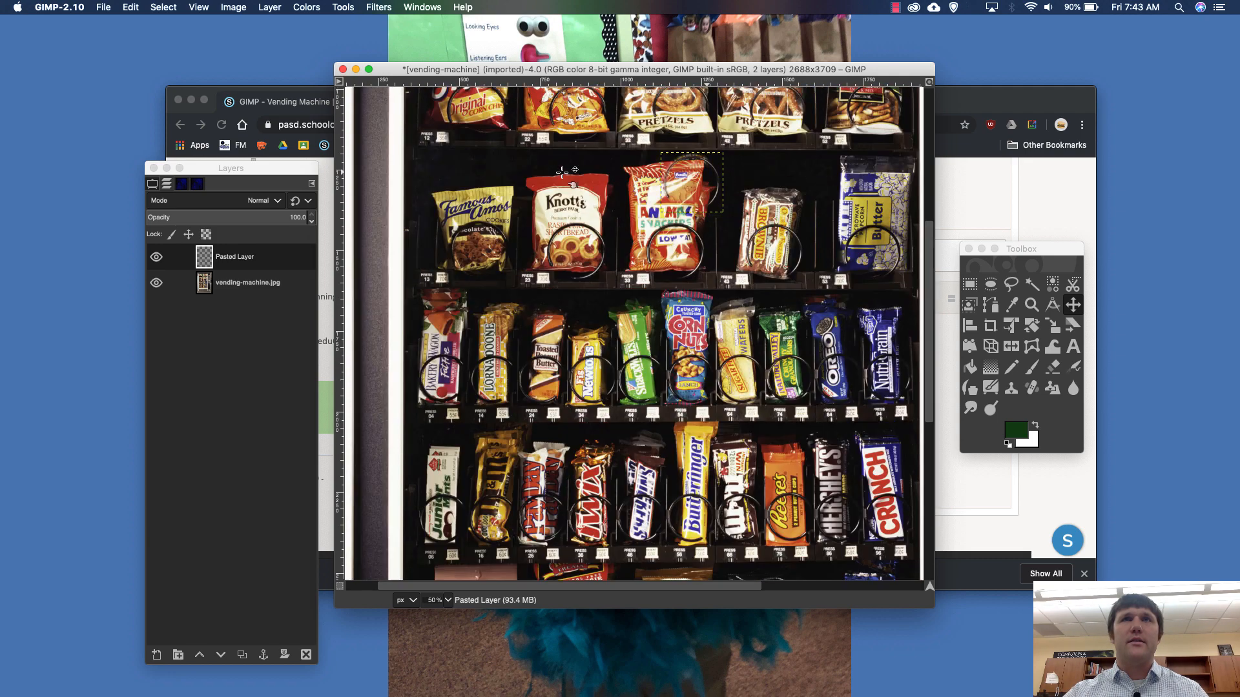
{"action": "scroll", "coordinate": [562, 172], "scroll_direction": "up", "scroll_amount": 3}
{"action": "left_click_drag", "start_coordinate": [625, 235], "coordinate": [383, 133]}
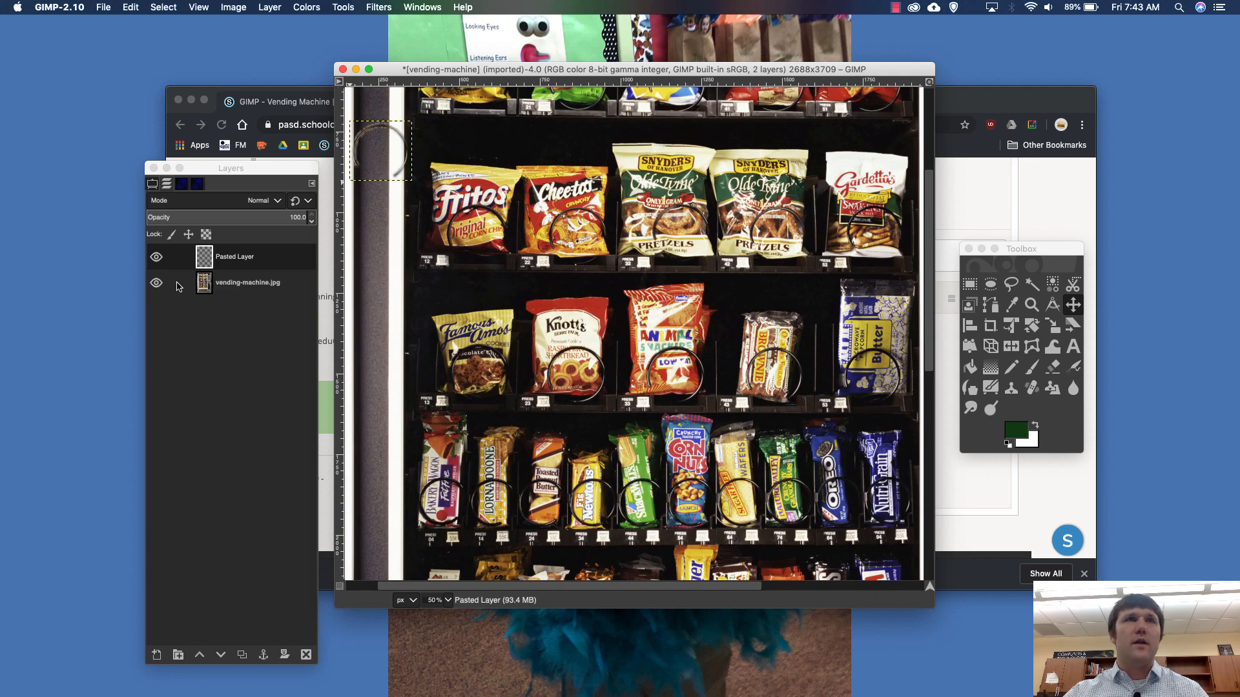
- Rename the pasted coil layer to Metal Loop
{"action": "double_click", "coordinate": [233, 256]}
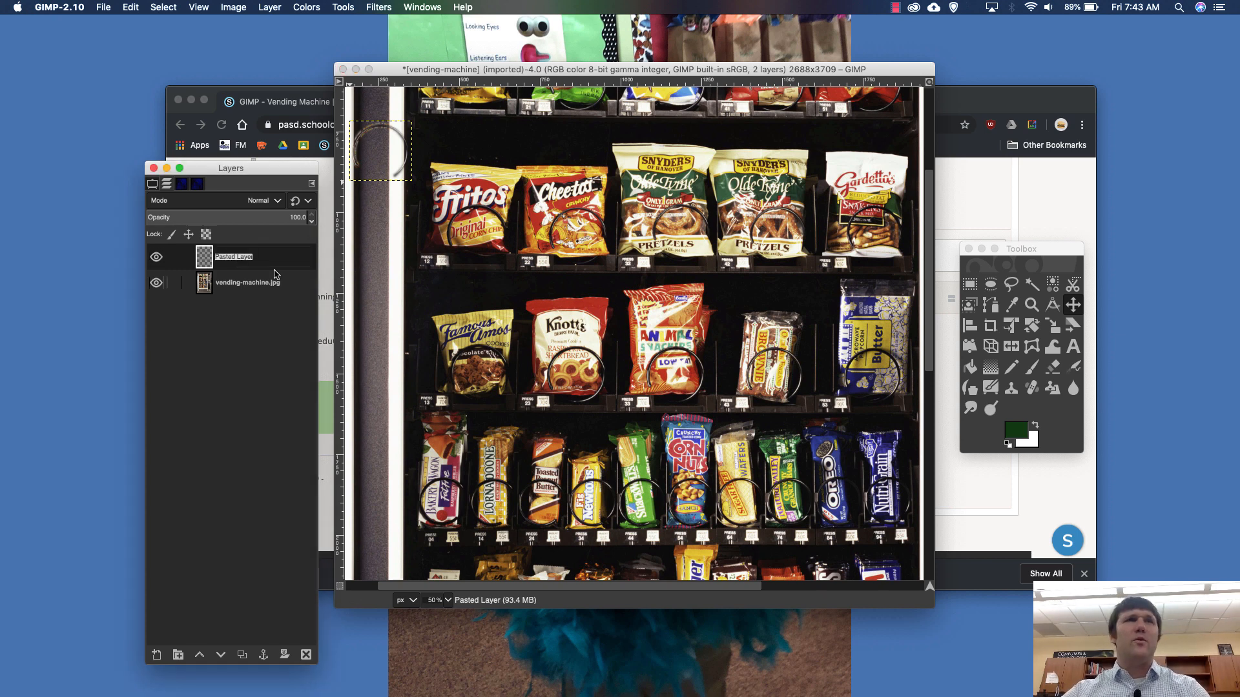
{"action": "type", "text": "Metal Loop"}
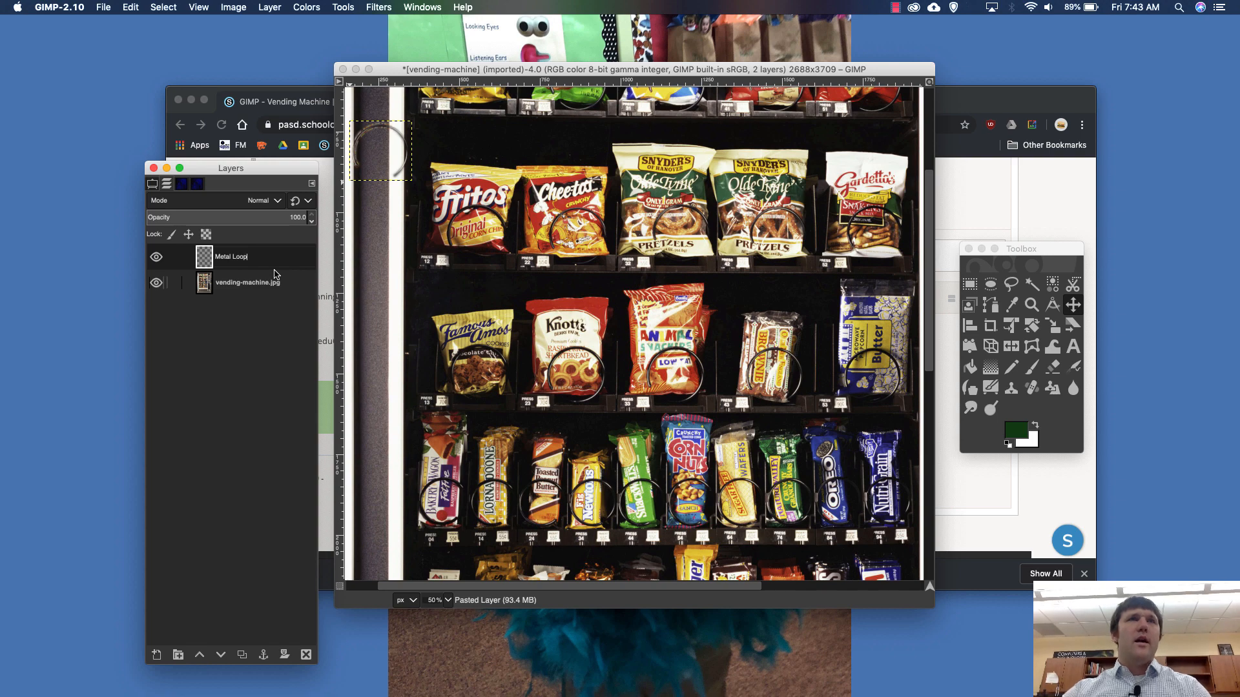
{"action": "key", "text": "Return"}
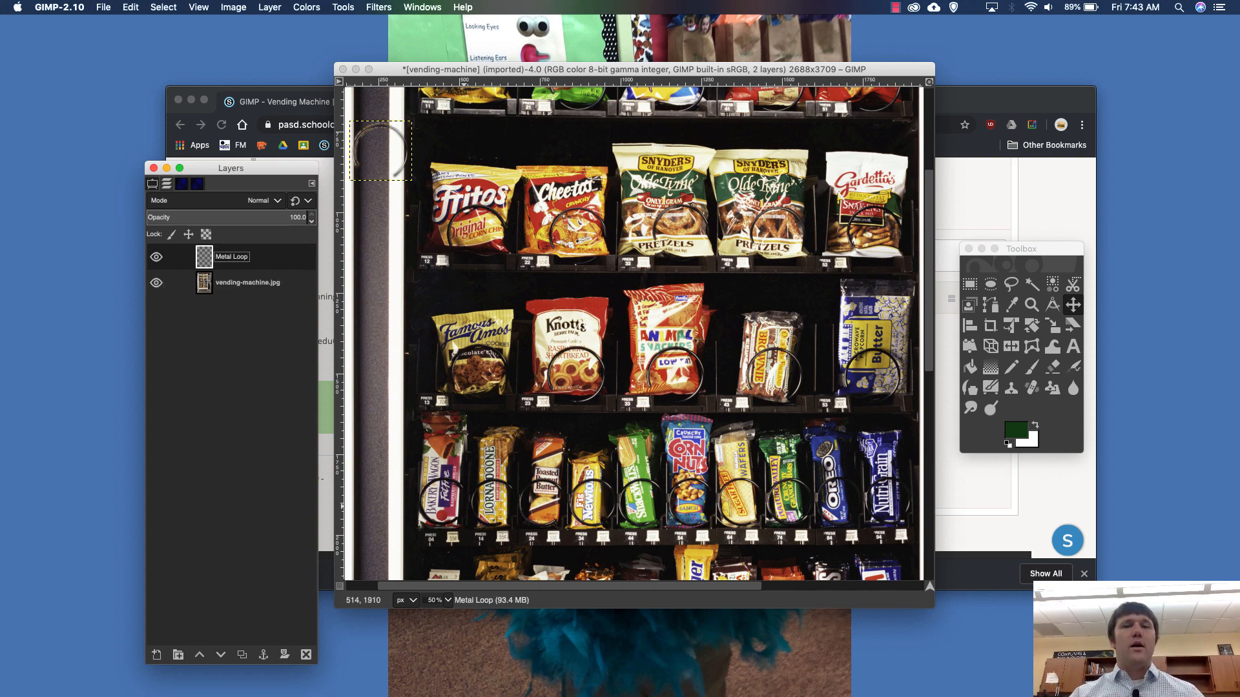
- Switch to Chrome and browse the "new house for sale" image search results
{"action": "key", "text": "super+Tab"}
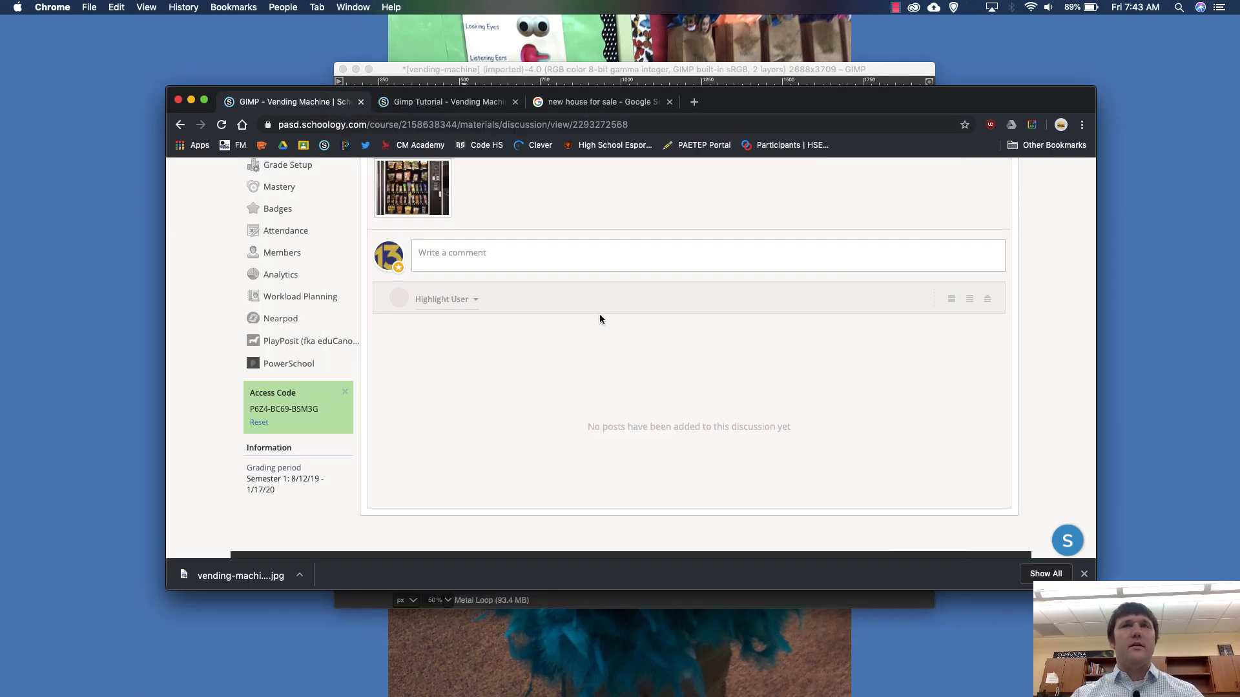
{"action": "left_click", "coordinate": [590, 102]}
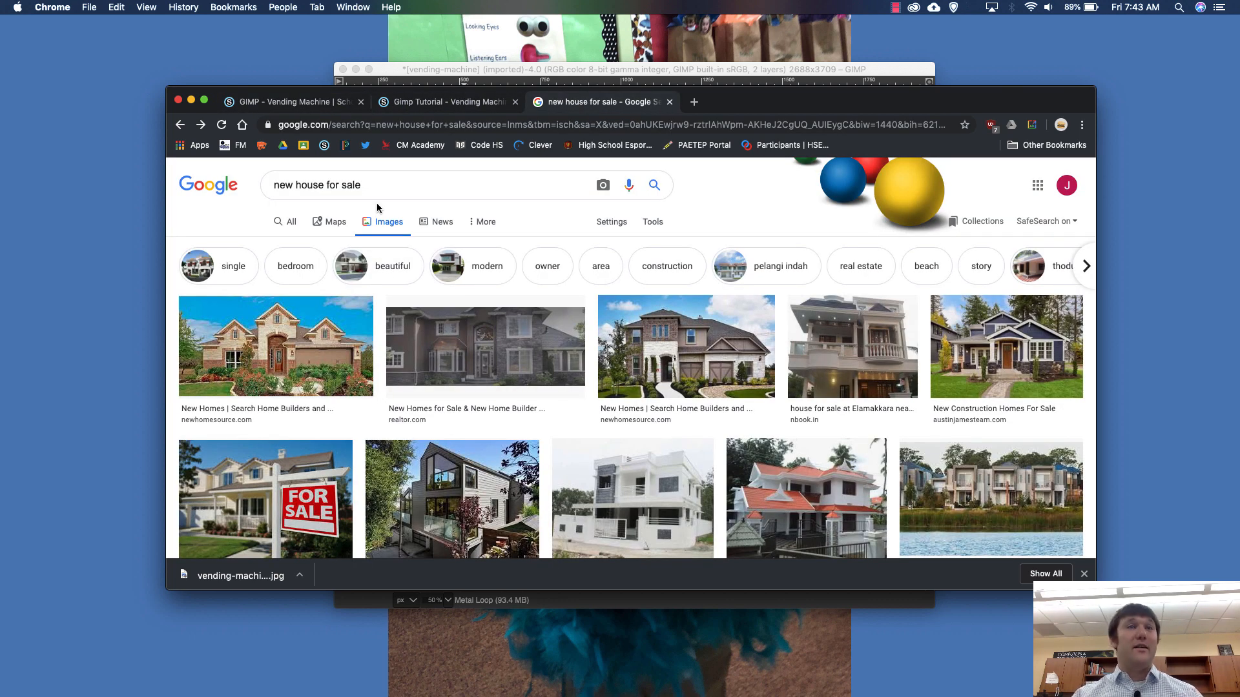
{"action": "scroll", "coordinate": [289, 464], "scroll_direction": "down", "scroll_amount": 2}
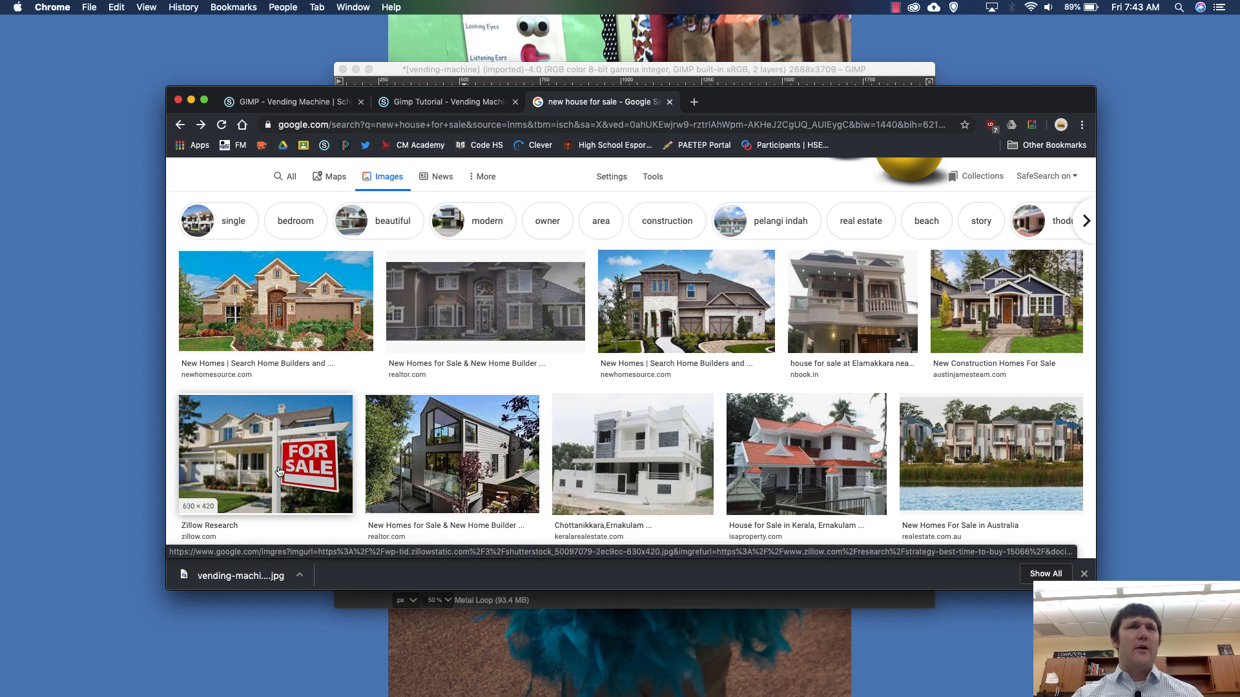
{"action": "scroll", "coordinate": [518, 241], "scroll_direction": "up", "scroll_amount": 2}
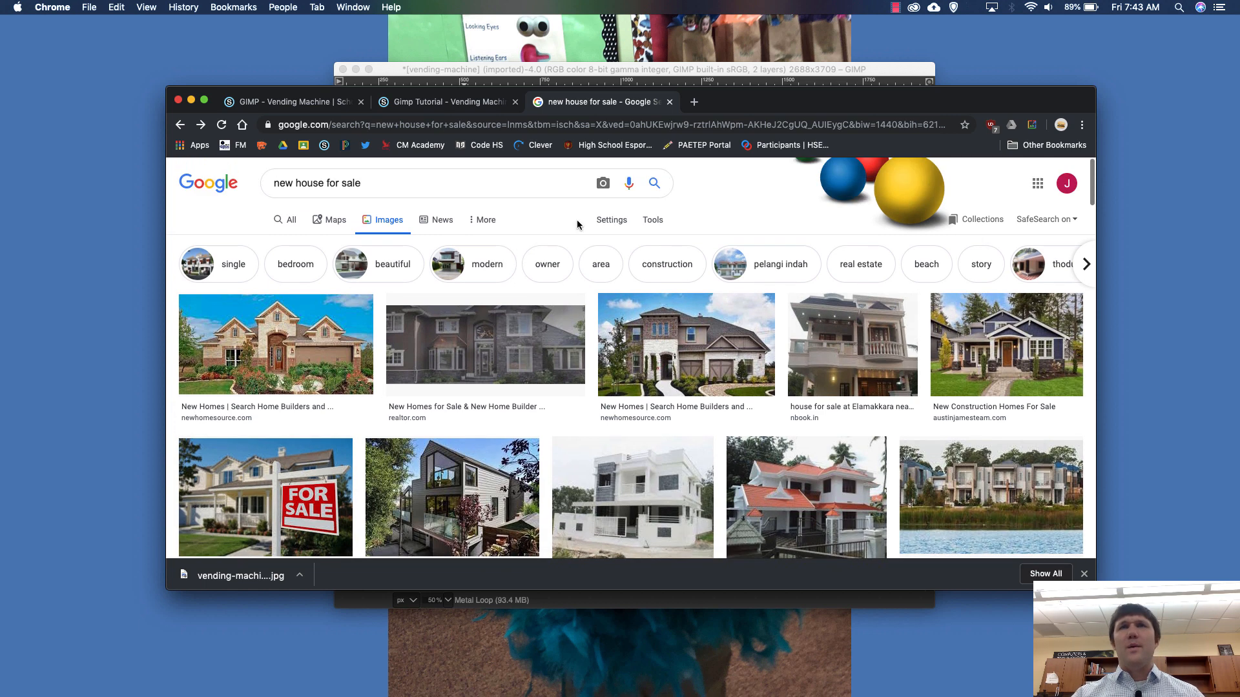
{"action": "left_click", "coordinate": [611, 222]}
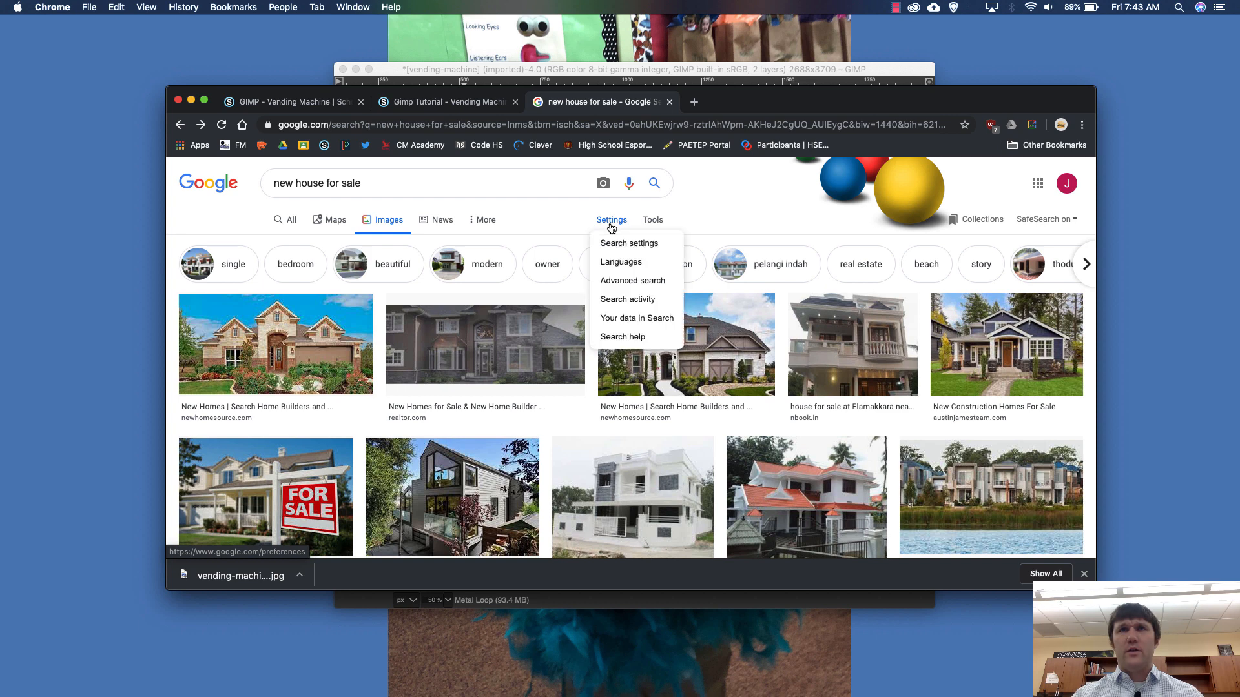
{"action": "left_click", "coordinate": [620, 244]}
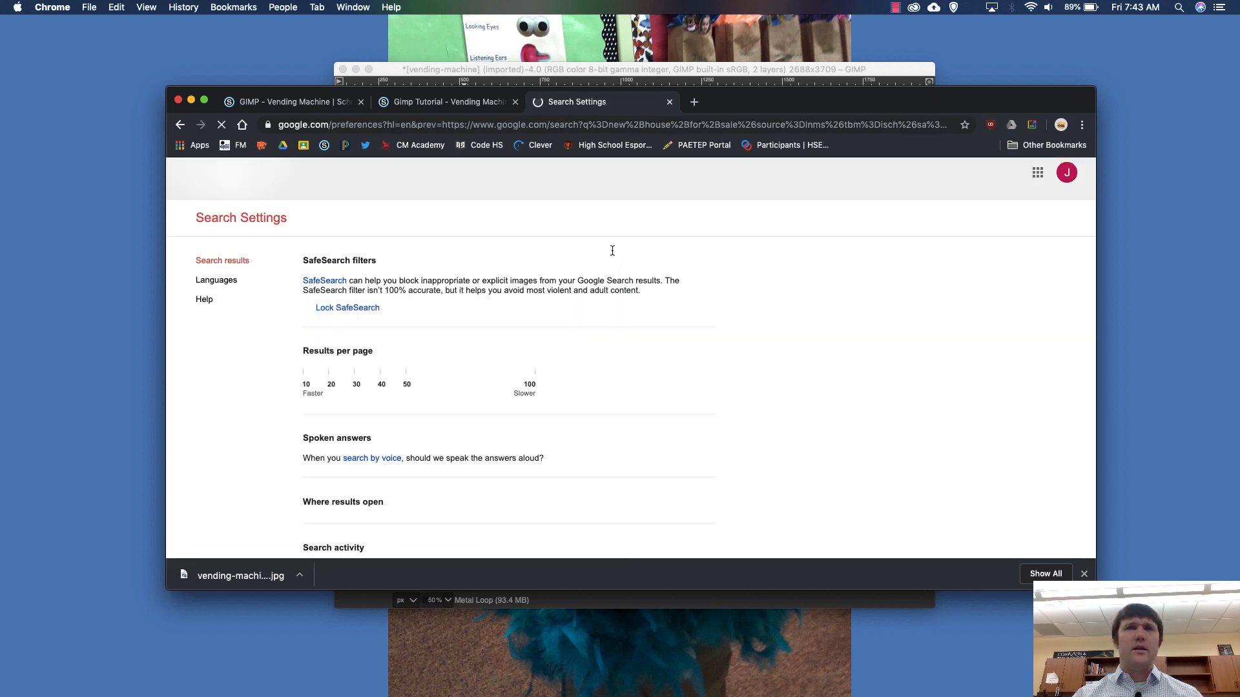
{"action": "scroll", "coordinate": [407, 283], "scroll_direction": "down", "scroll_amount": 5}
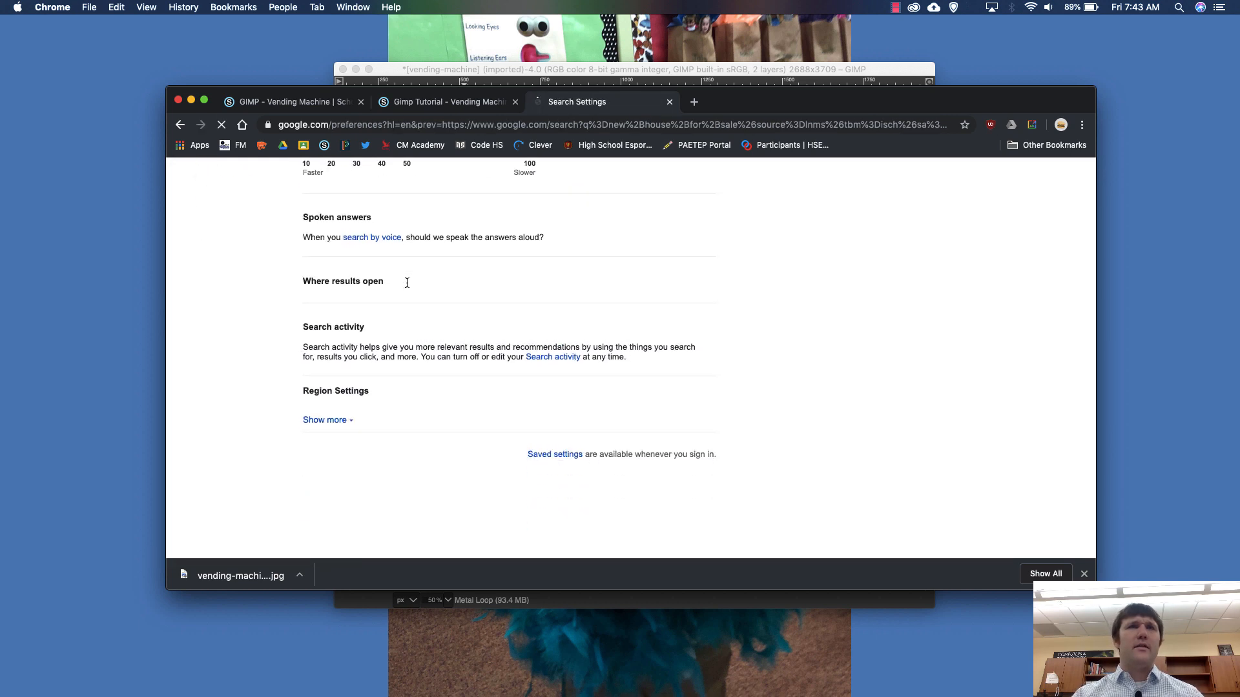
{"action": "key", "text": "super+bracketleft"}
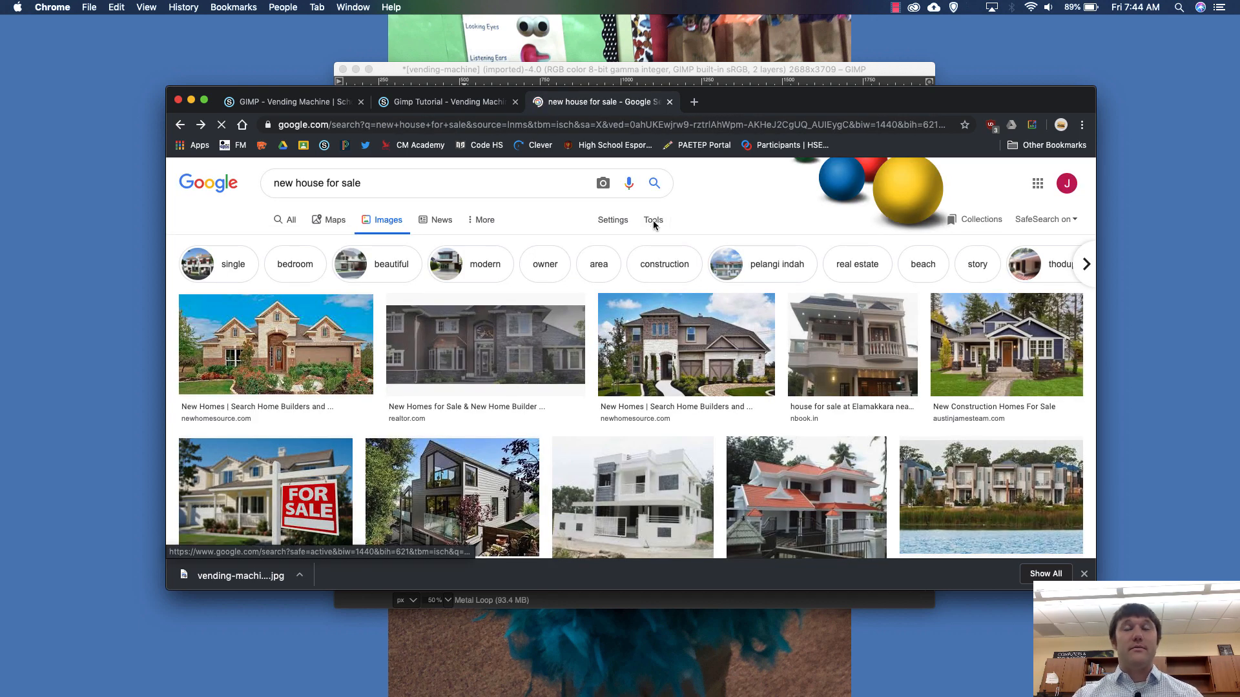
- Filter the house image results to large size and download the full-size Zillow photo of the house with the FOR SALE sign
{"action": "left_click", "coordinate": [654, 221]}
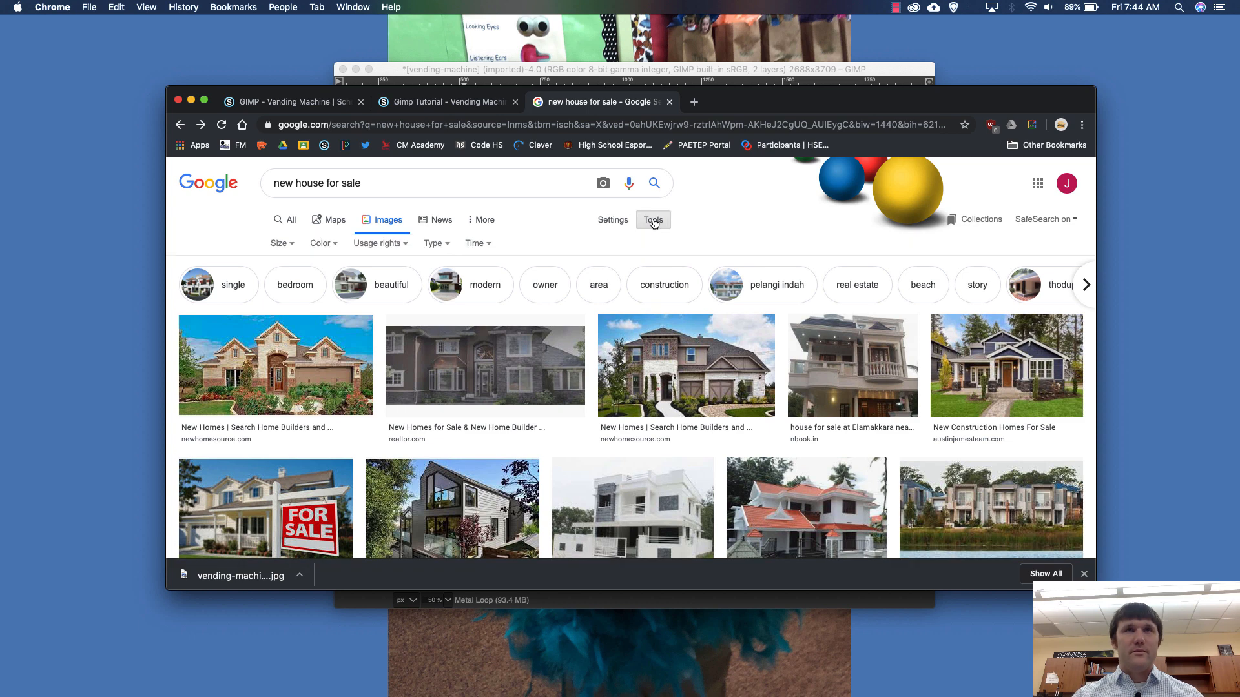
{"action": "left_click", "coordinate": [278, 242]}
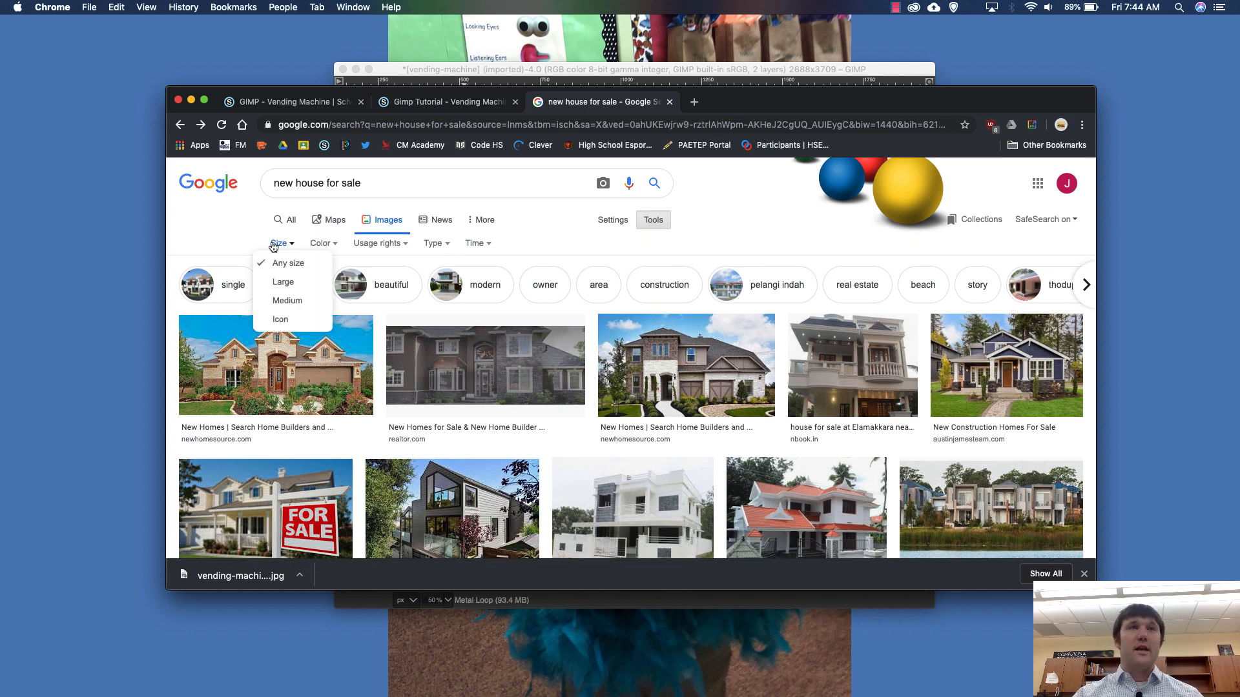
{"action": "left_click", "coordinate": [290, 283]}
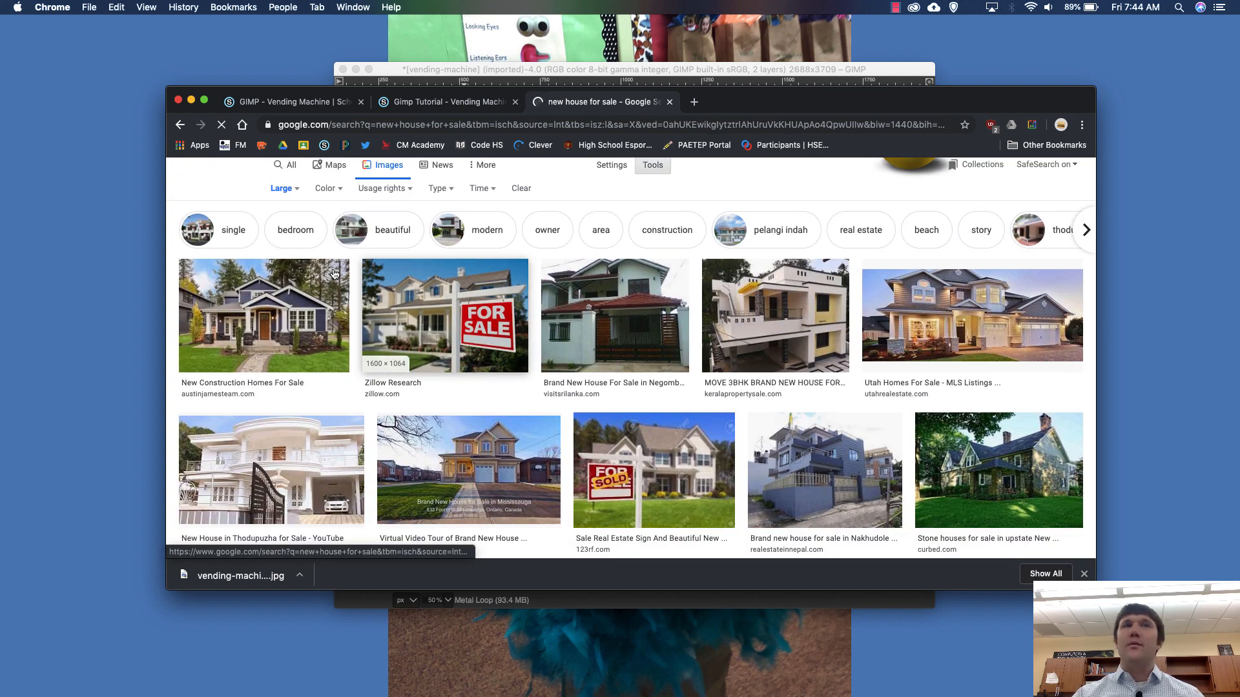
{"action": "left_click", "coordinate": [329, 189]}
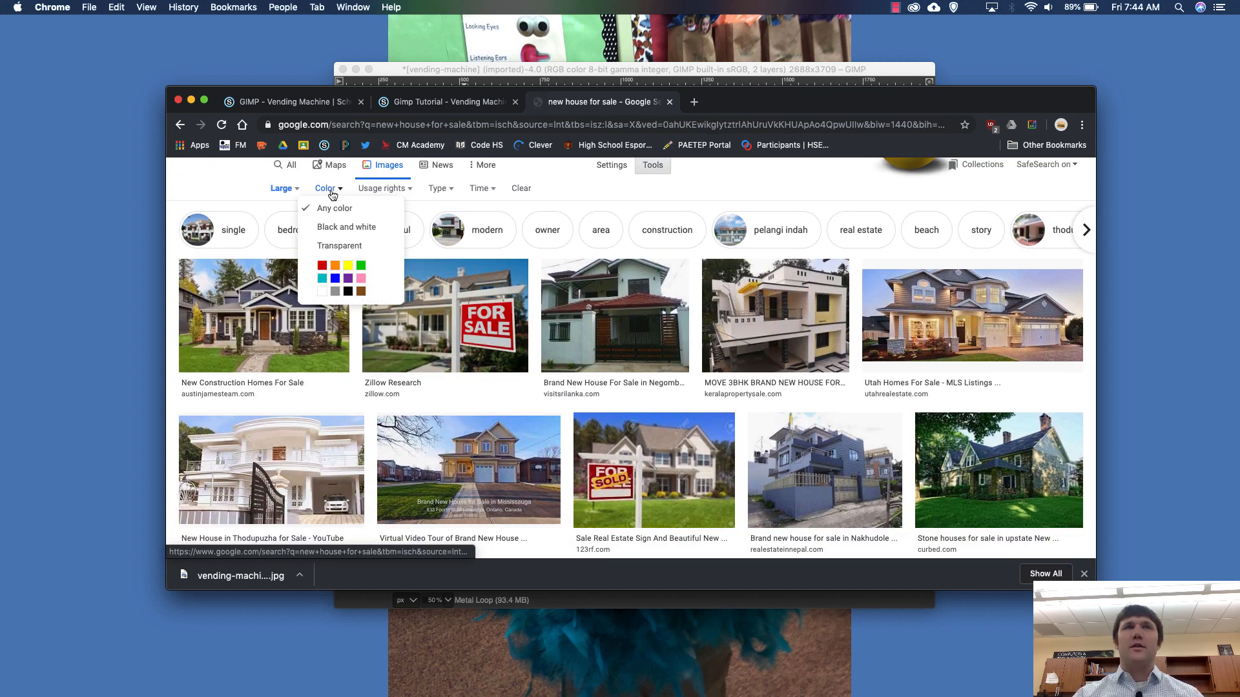
{"action": "left_click", "coordinate": [602, 200]}
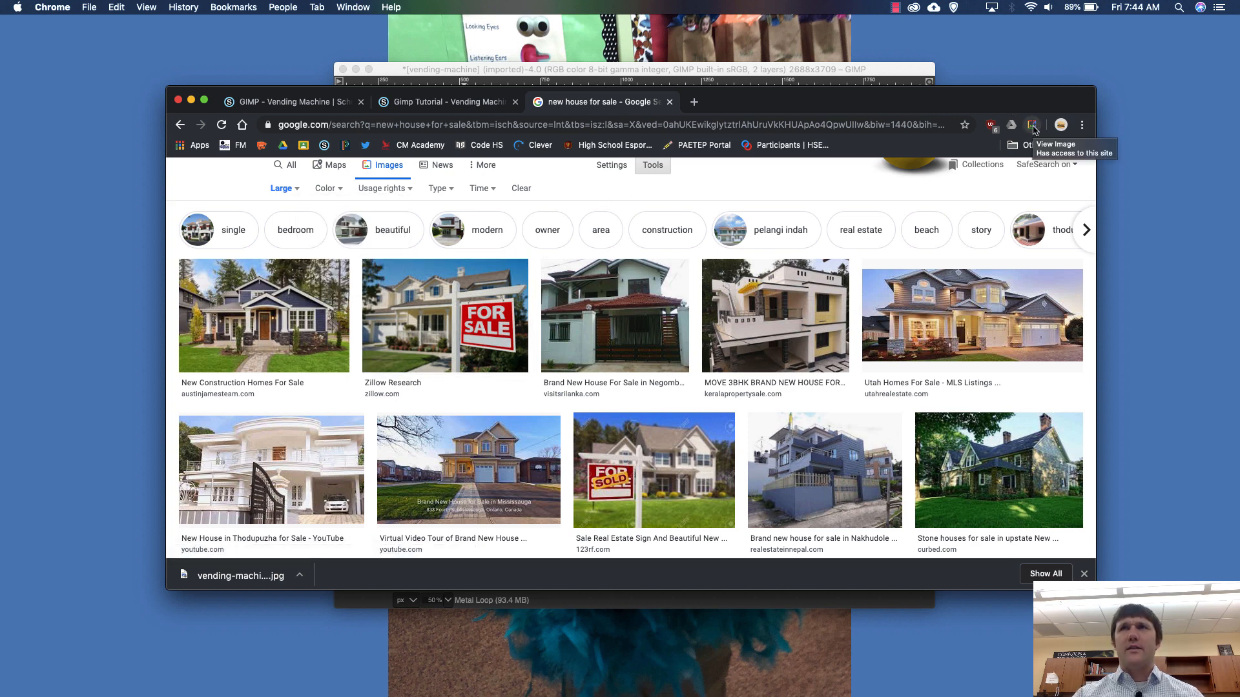
{"action": "left_click", "coordinate": [409, 321]}
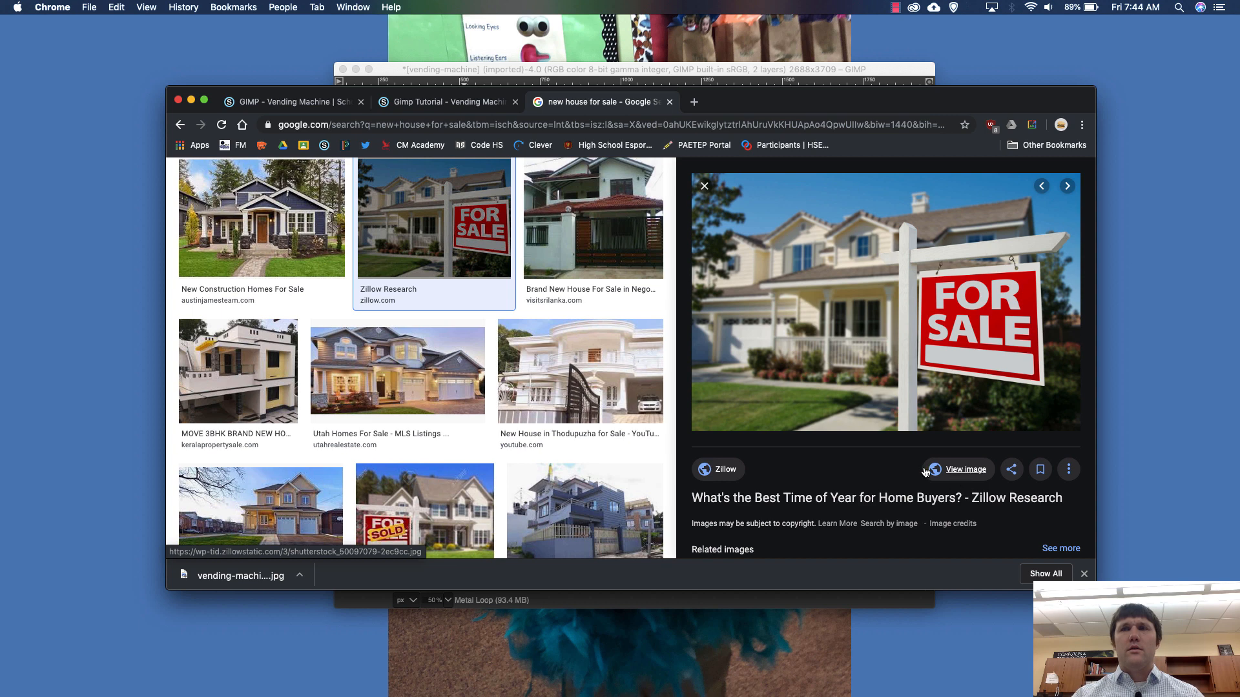
{"action": "left_click", "coordinate": [954, 476]}
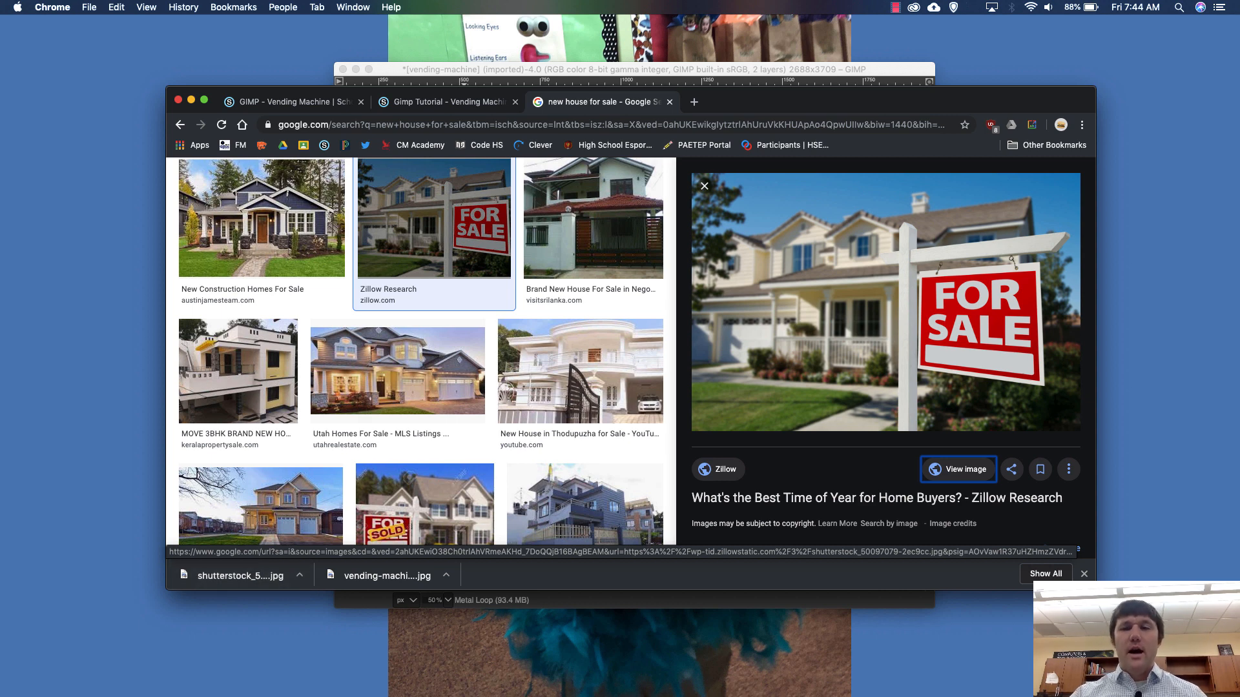
- Switch to GIMP and open shutterstock_50097079-2ec9cc.jpg as a new layer in the vending machine image
{"action": "key", "text": "super+Tab"}
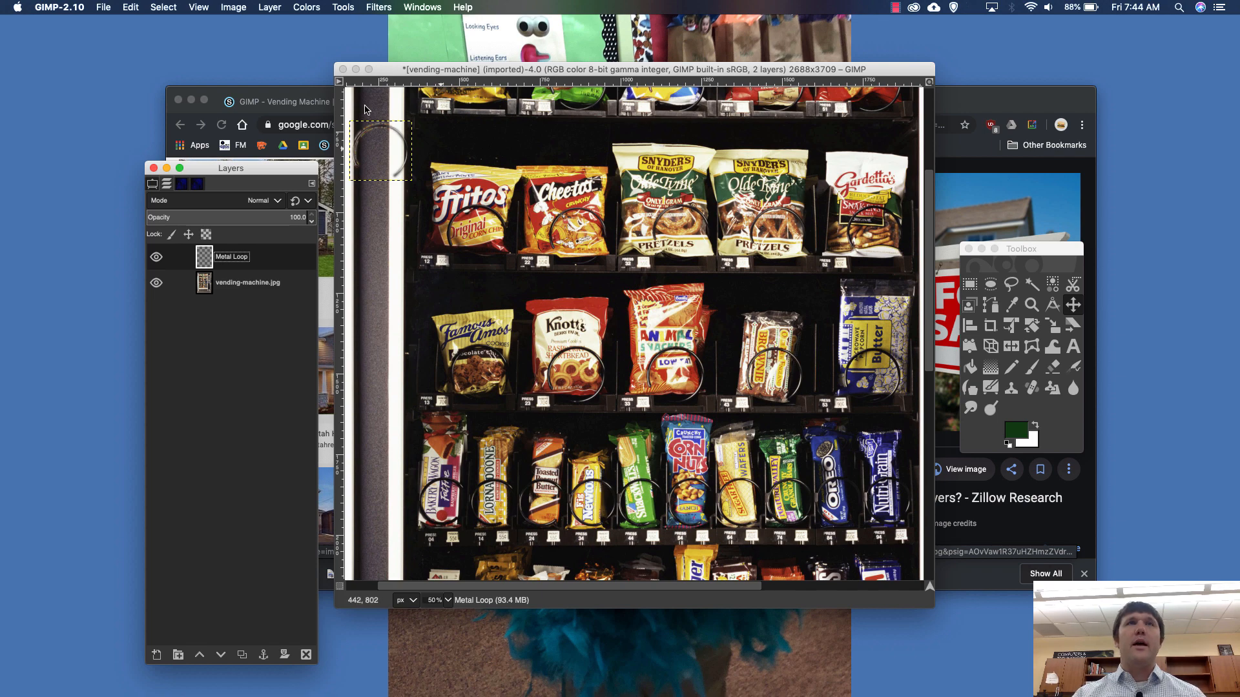
{"action": "left_click", "coordinate": [103, 7]}
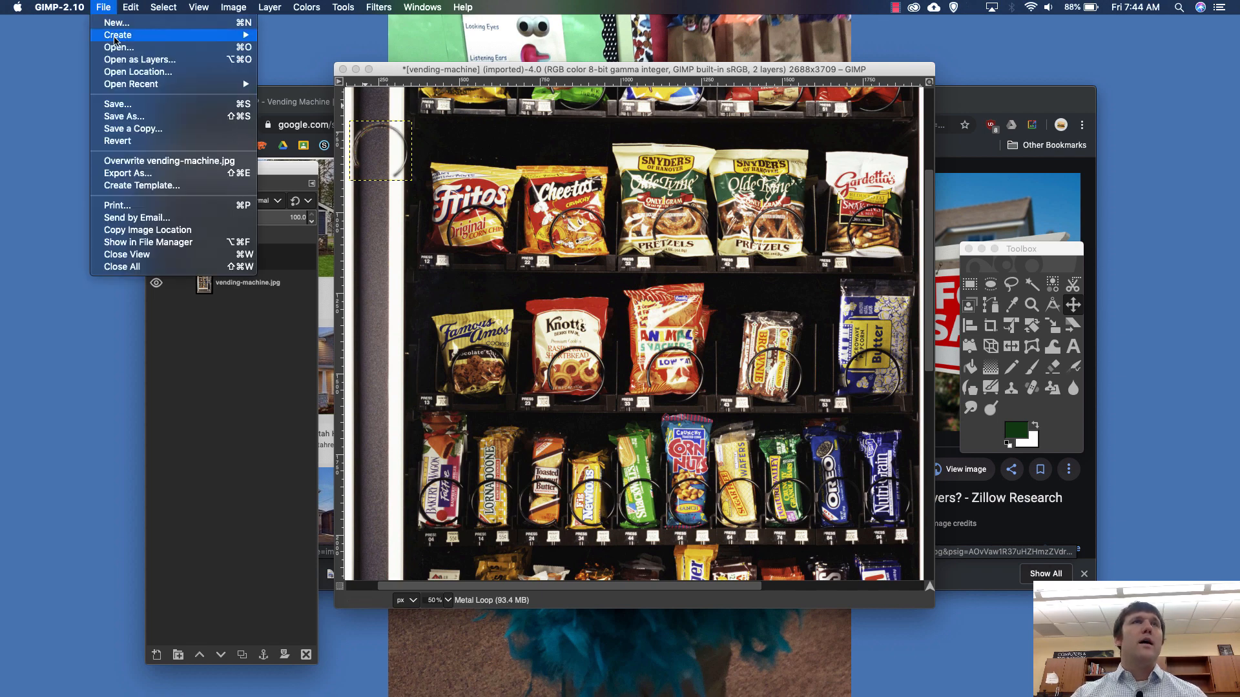
{"action": "left_click", "coordinate": [139, 59]}
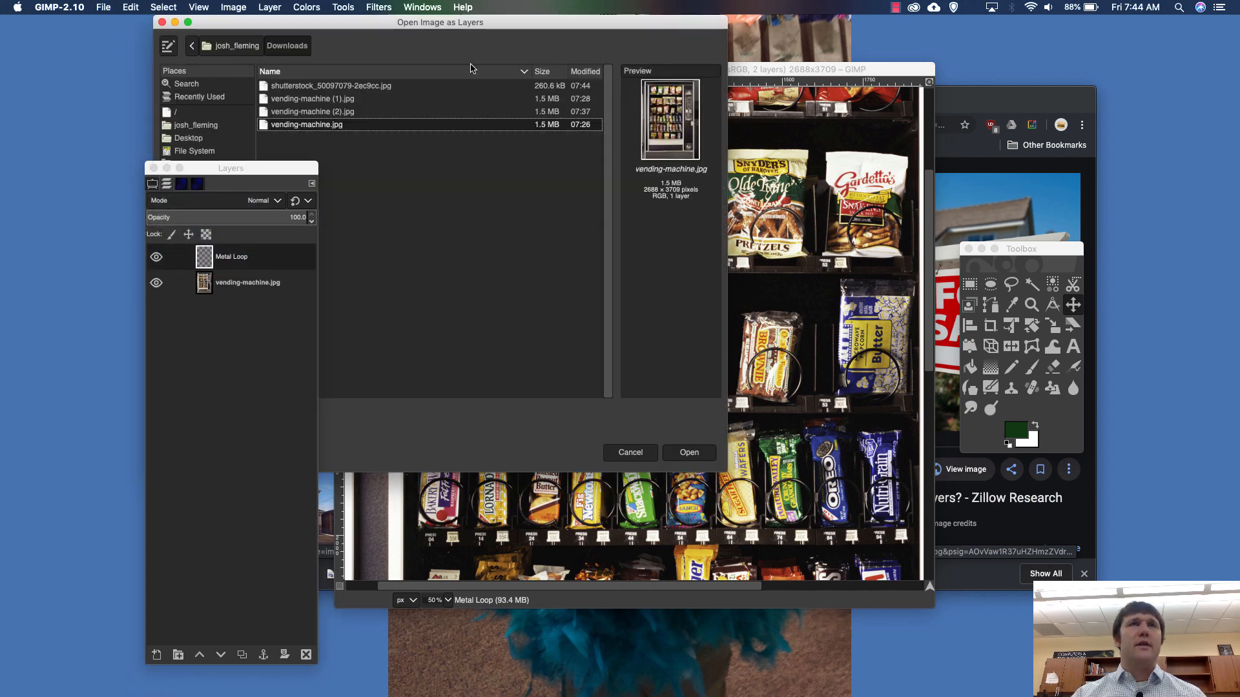
{"action": "double_click", "coordinate": [465, 85]}
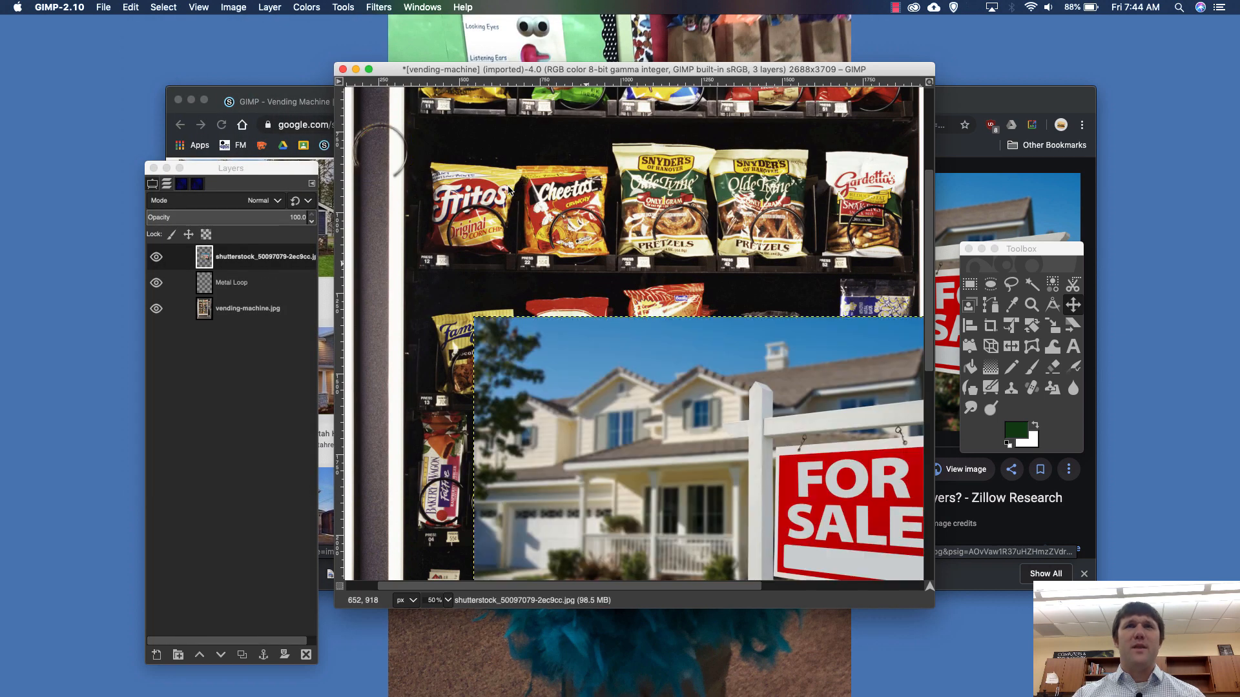
- Move the house photo layer up and left, and scale it down proportionally to 385 × 256 px
{"action": "left_click_drag", "start_coordinate": [714, 373], "coordinate": [617, 292]}
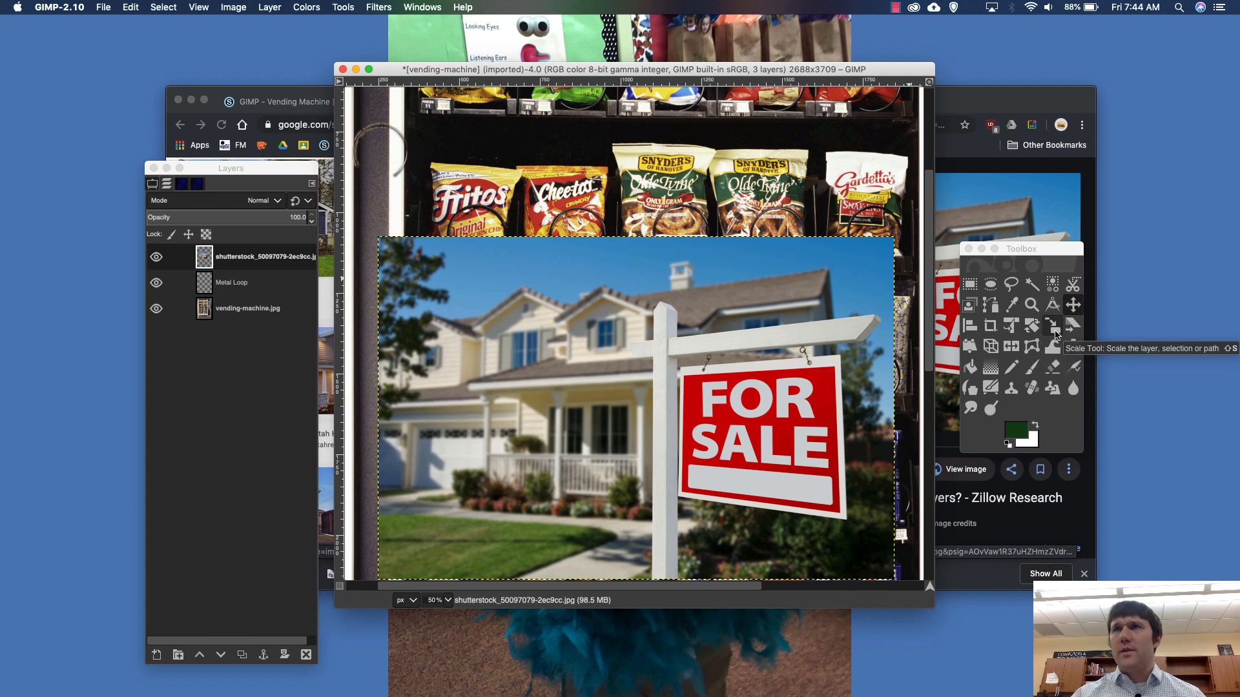
{"action": "left_click", "coordinate": [1052, 327]}
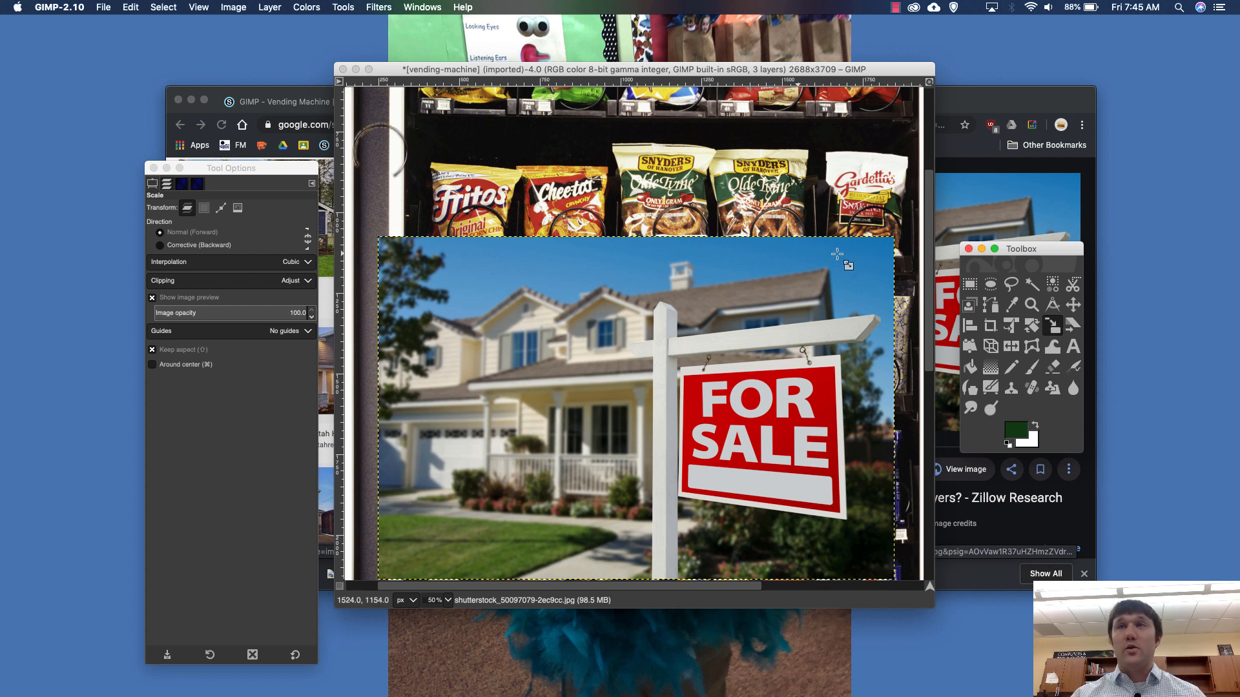
{"action": "left_click_drag", "start_coordinate": [882, 237], "coordinate": [465, 456]}
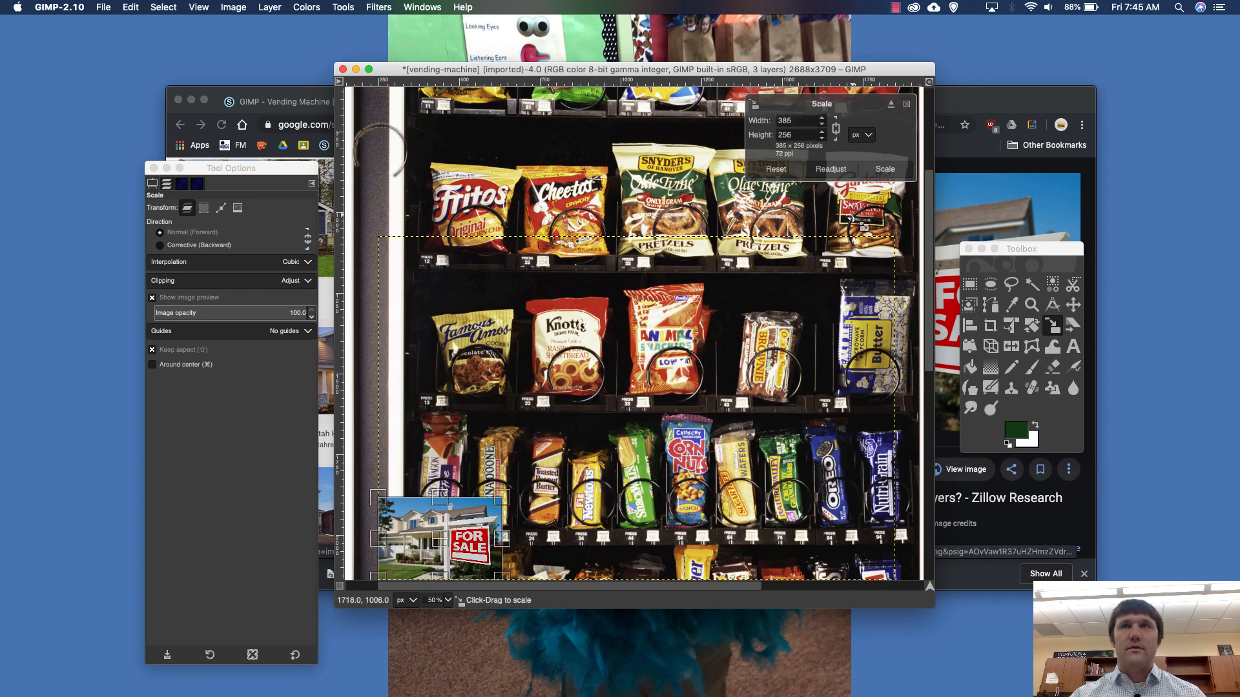
{"action": "key", "text": "Return"}
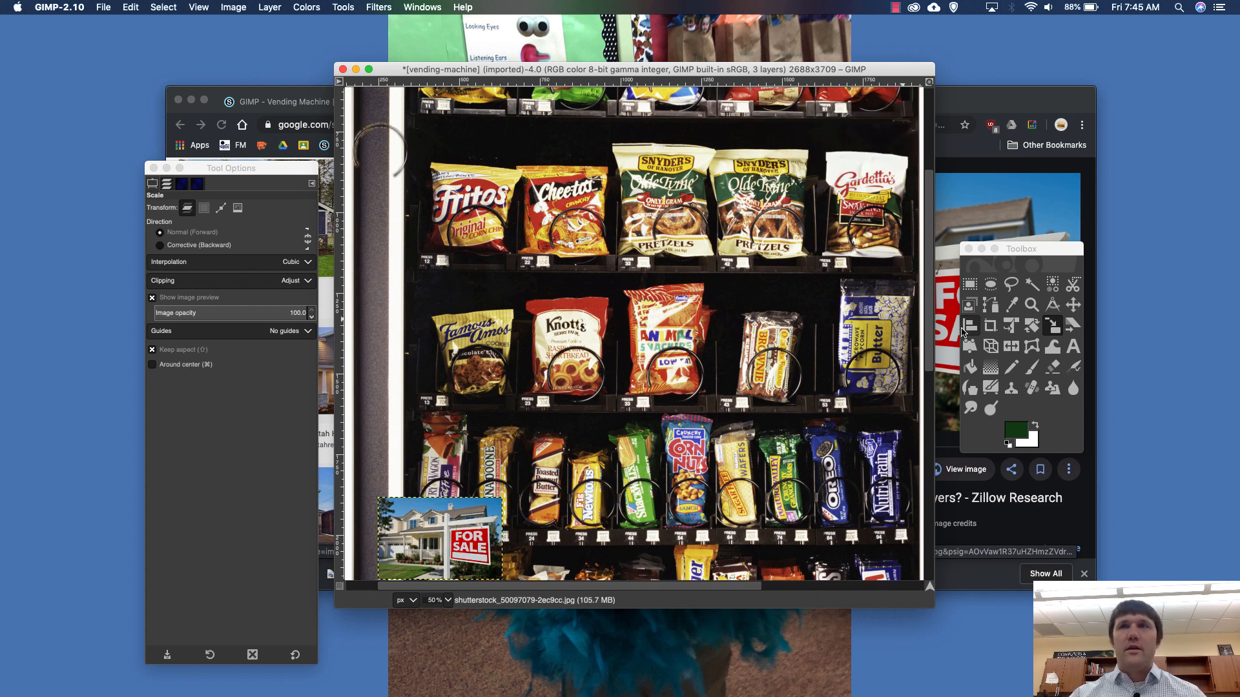
- Move the scaled house photo up over the Fritos bag in the second snack row with the Move tool
{"action": "left_click", "coordinate": [169, 184]}
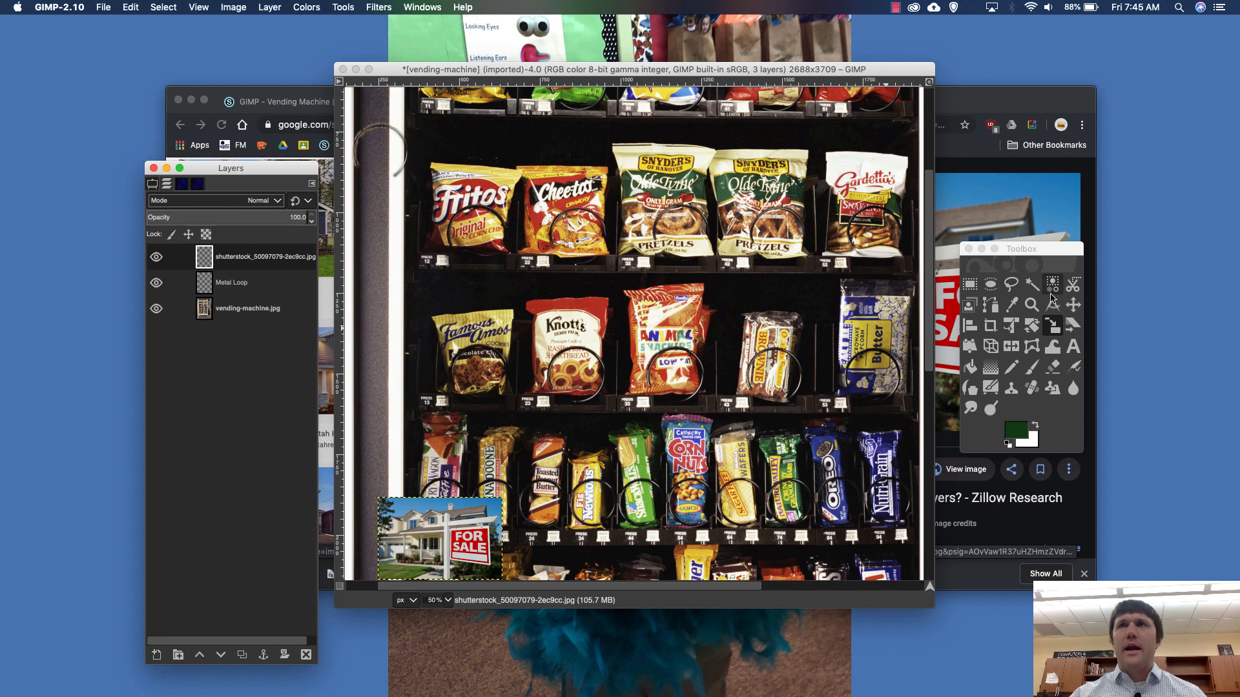
{"action": "left_click", "coordinate": [1068, 304]}
{"action": "left_click", "coordinate": [1068, 305]}
{"action": "left_click_drag", "start_coordinate": [439, 542], "coordinate": [491, 181]}
{"action": "scroll", "coordinate": [484, 194], "scroll_direction": "up", "scroll_amount": 3}
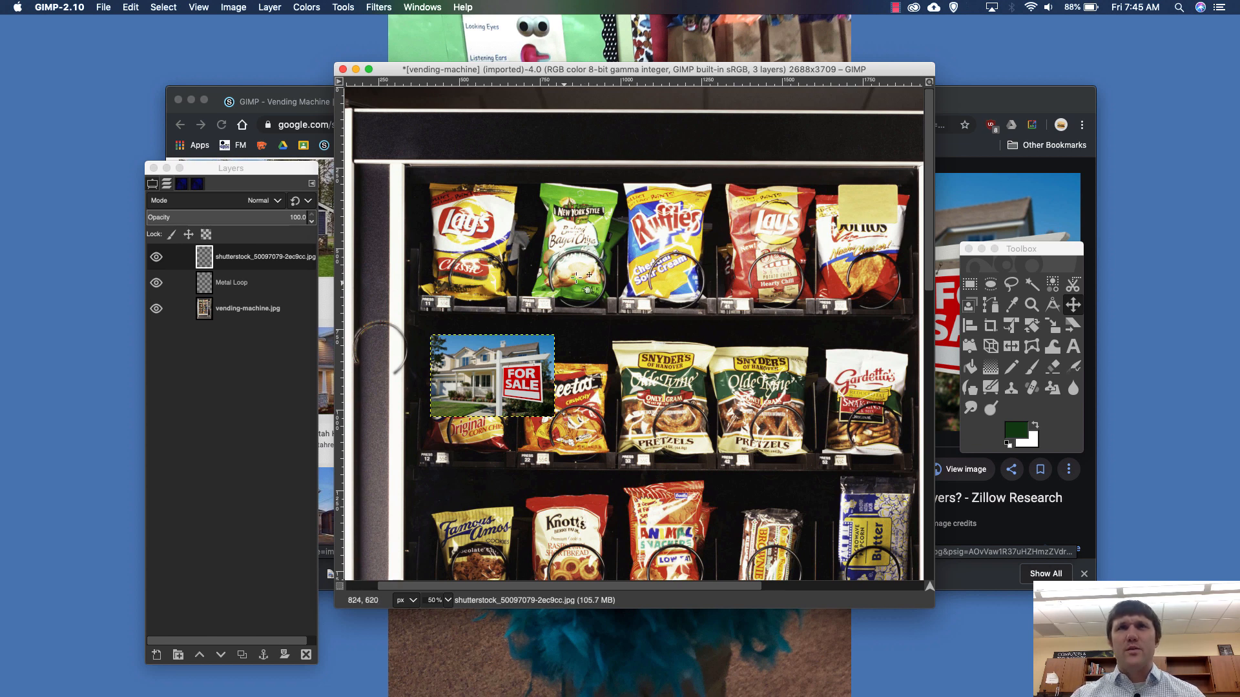
- Start a Free Select outline along the bottom of the Bagel Chips compartment, following the price tag, tray and right-hand divider base
{"action": "scroll", "coordinate": [563, 276], "scroll_direction": "up", "scroll_amount": 3}
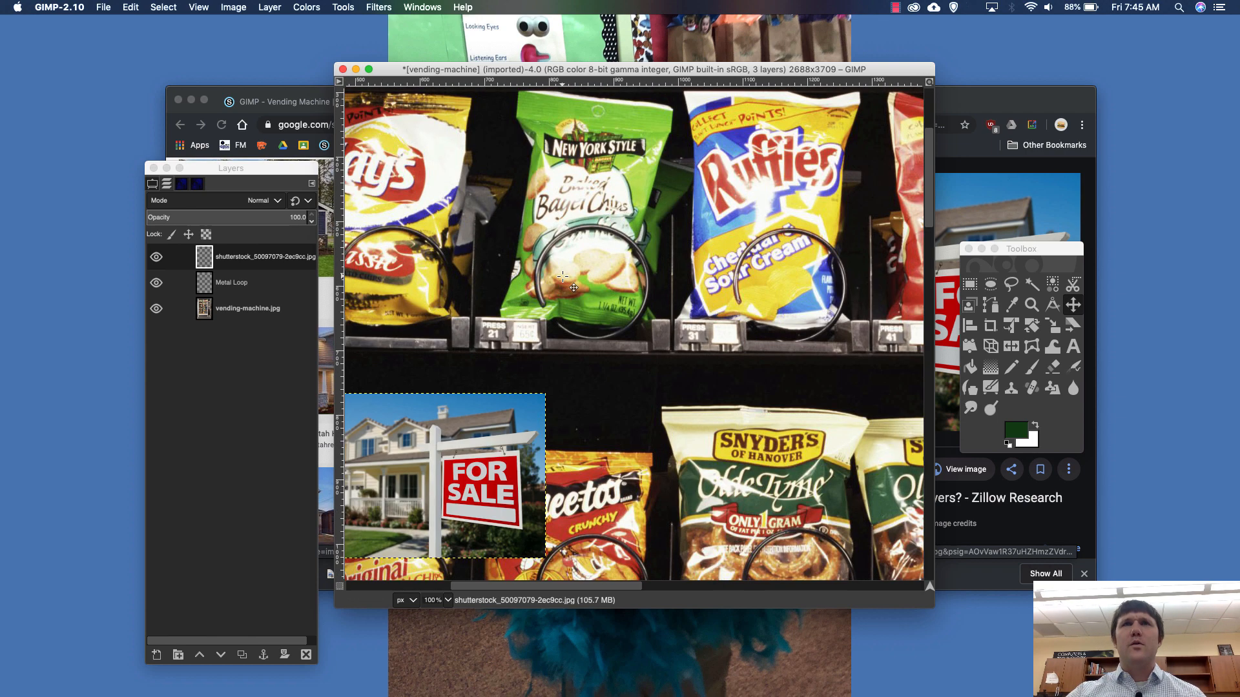
{"action": "scroll", "coordinate": [563, 277], "scroll_direction": "up", "scroll_amount": 3}
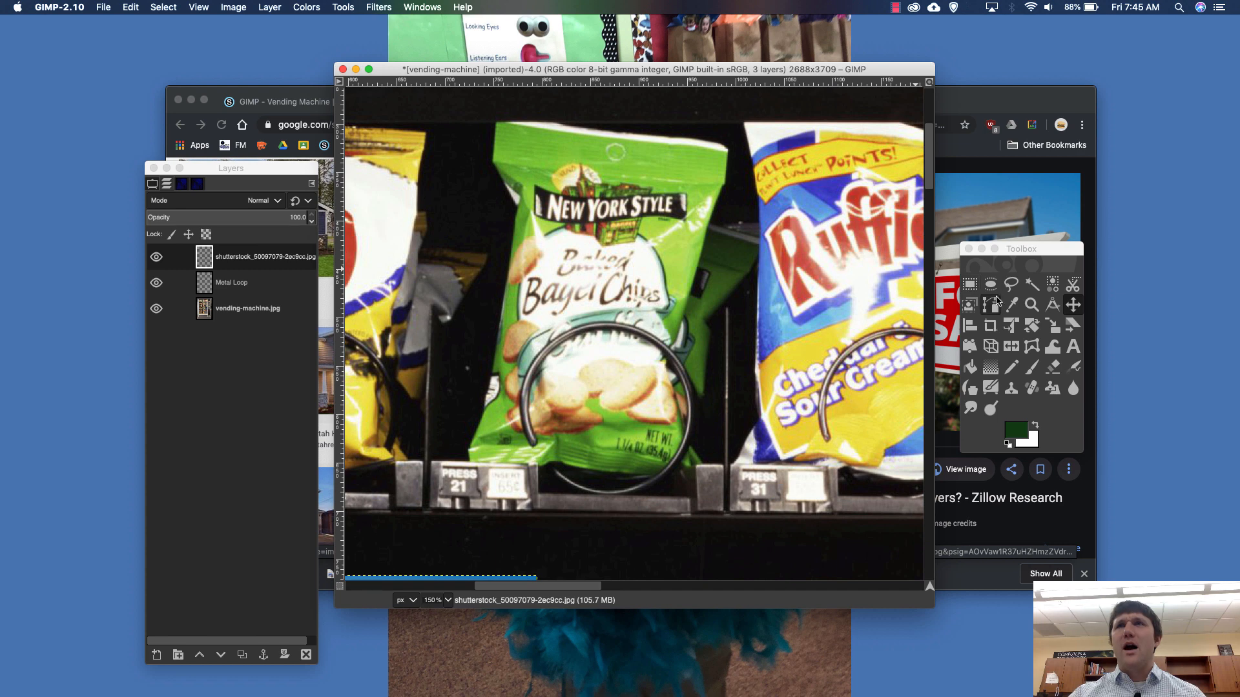
{"action": "left_click", "coordinate": [969, 284]}
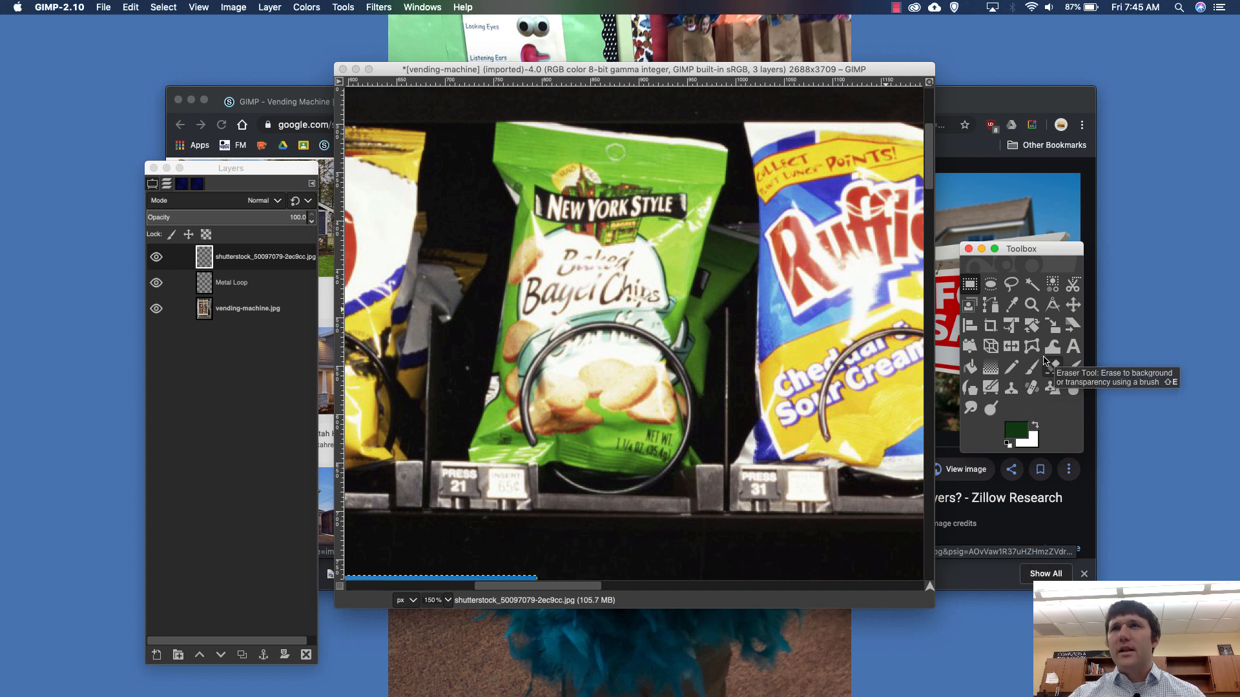
{"action": "left_click", "coordinate": [1011, 288]}
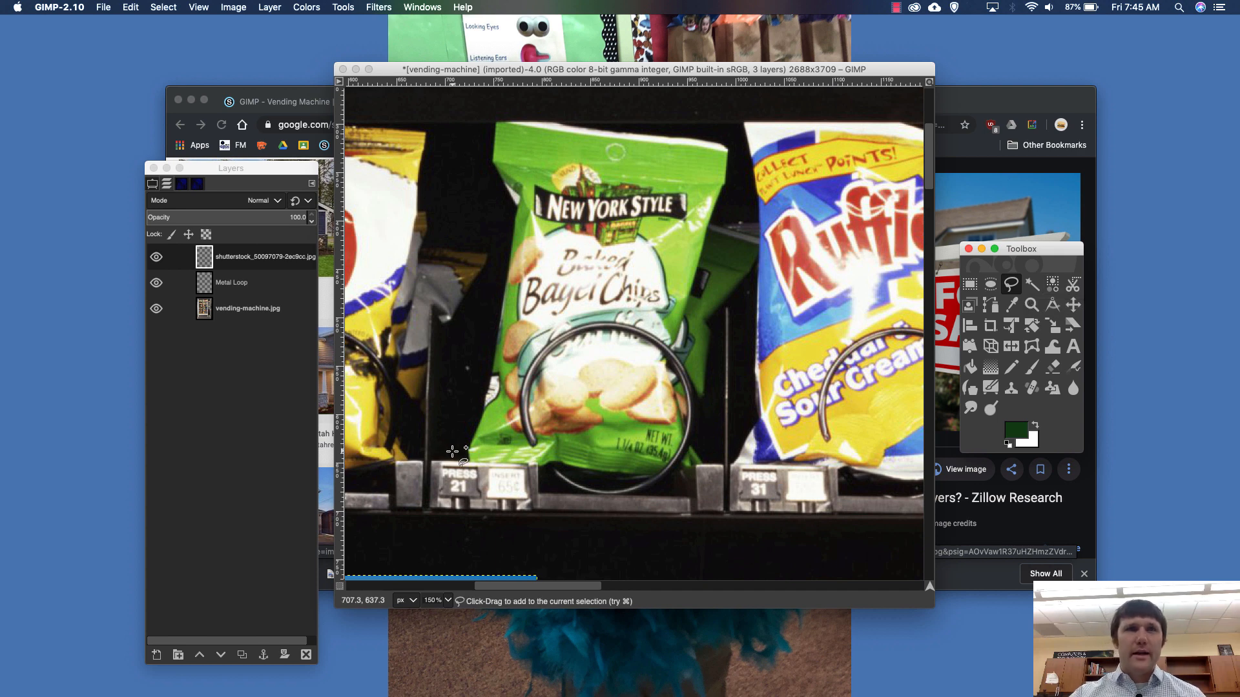
{"action": "left_click", "coordinate": [173, 190]}
{"action": "left_click", "coordinate": [153, 184]}
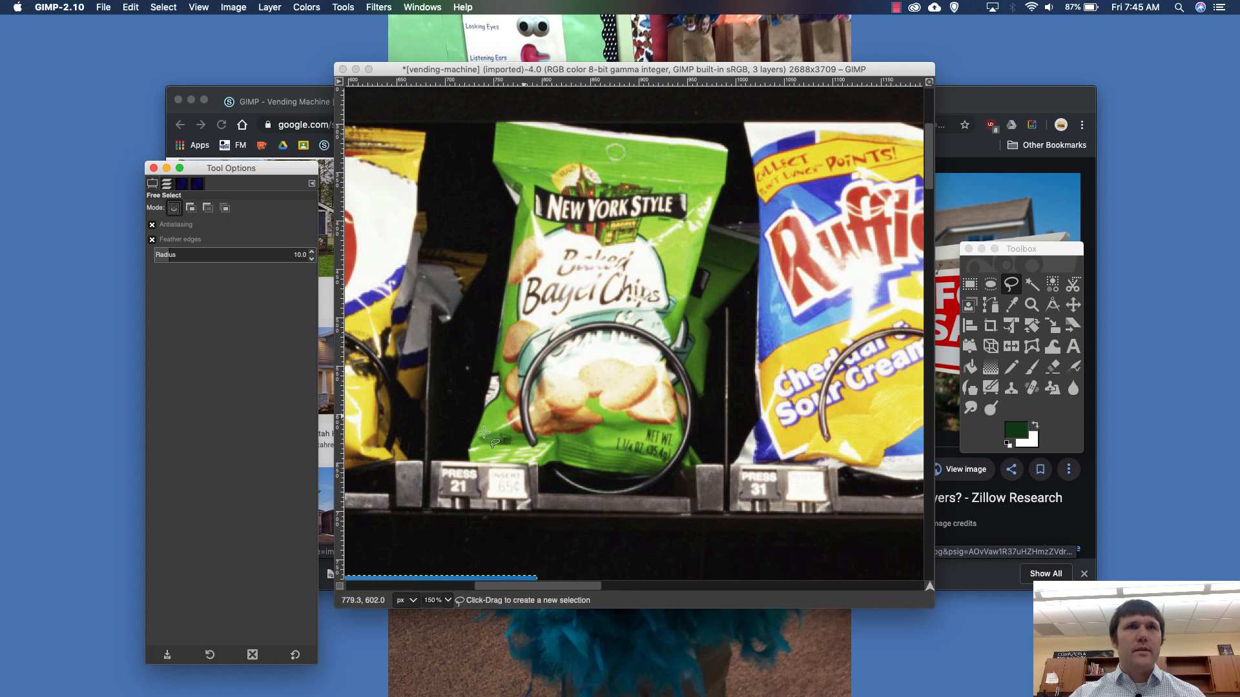
{"action": "left_click", "coordinate": [460, 460]}
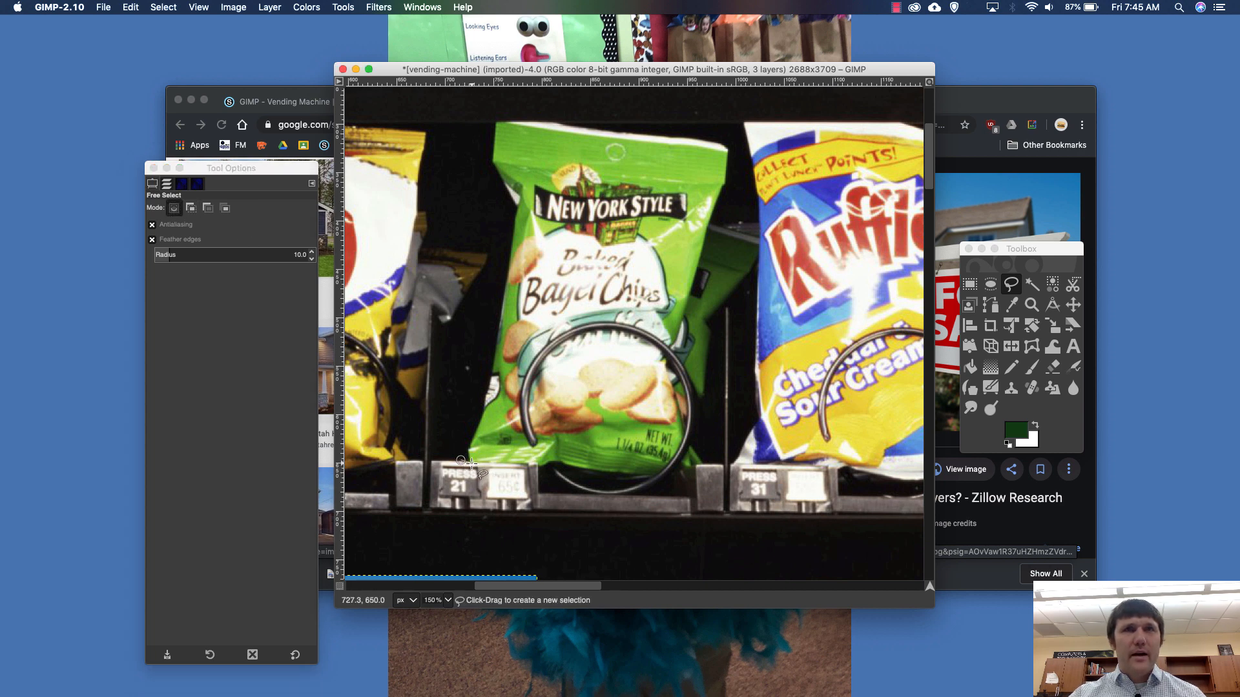
{"action": "left_click", "coordinate": [525, 462]}
{"action": "left_click", "coordinate": [537, 463]}
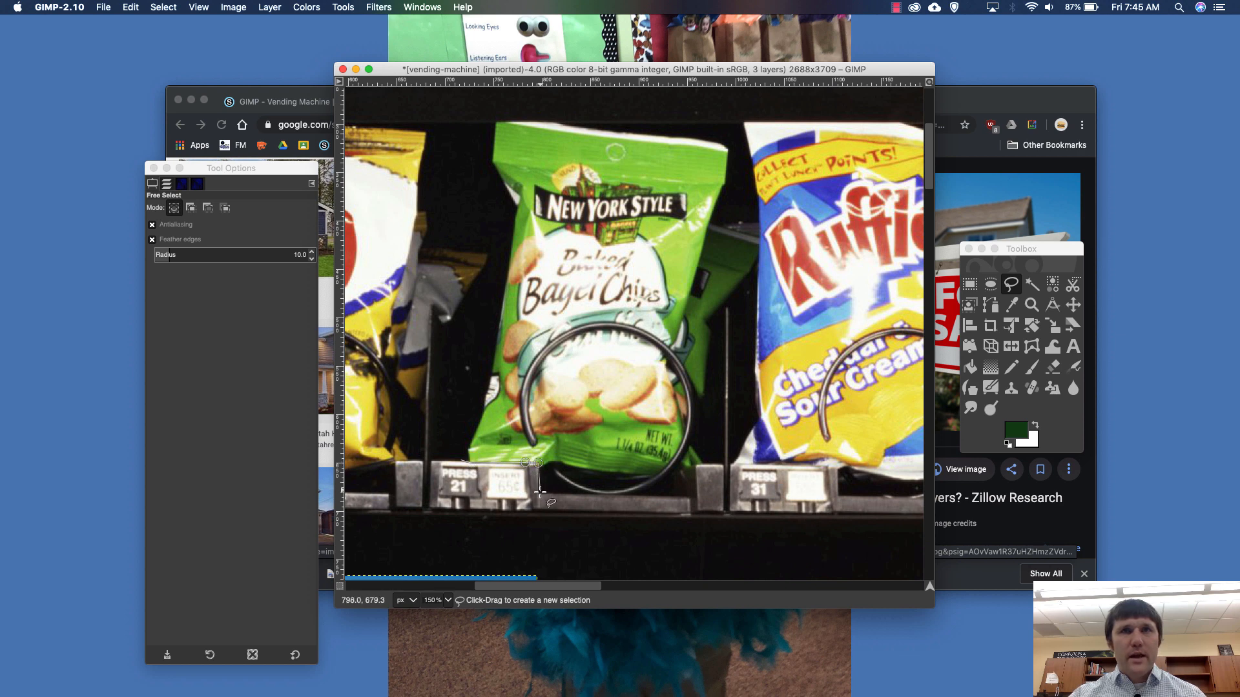
{"action": "left_click", "coordinate": [540, 492]}
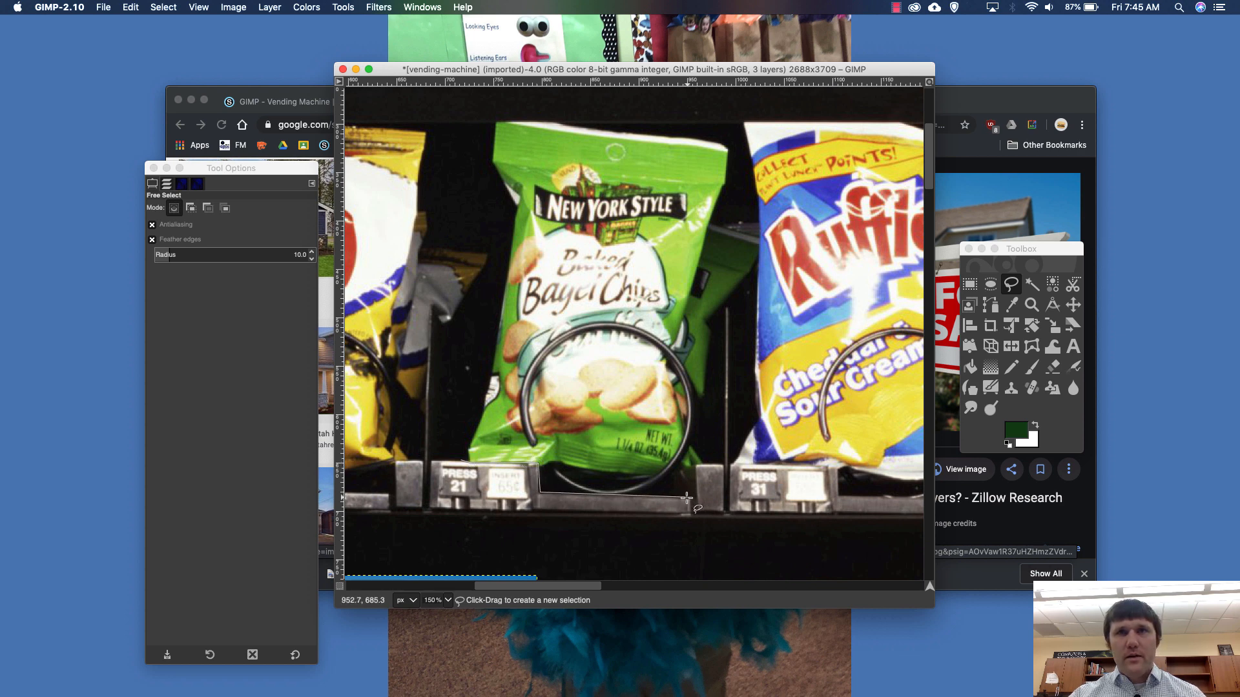
{"action": "left_click", "coordinate": [691, 497]}
{"action": "left_click", "coordinate": [691, 465]}
{"action": "left_click", "coordinate": [724, 463]}
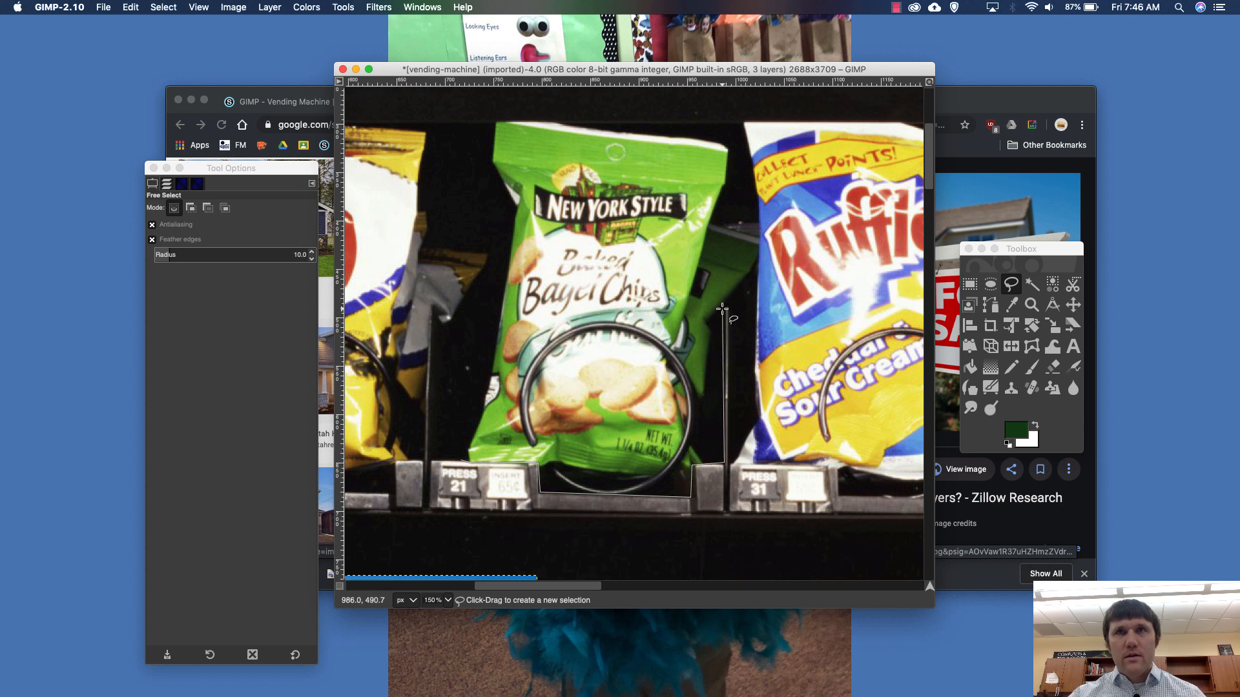
- Continue the outline up the divider, around the edge of the Ruffles bag and across the top of the Bagel Chips bag
{"action": "left_click", "coordinate": [724, 308]}
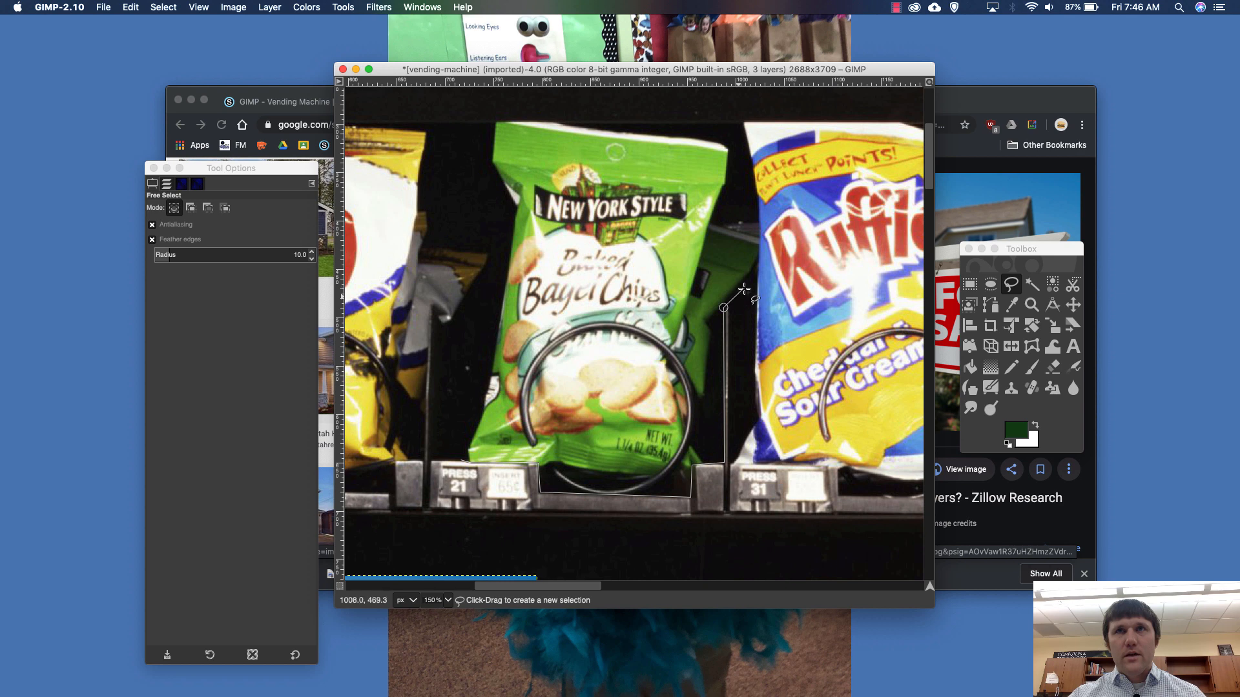
{"action": "left_click", "coordinate": [759, 270]}
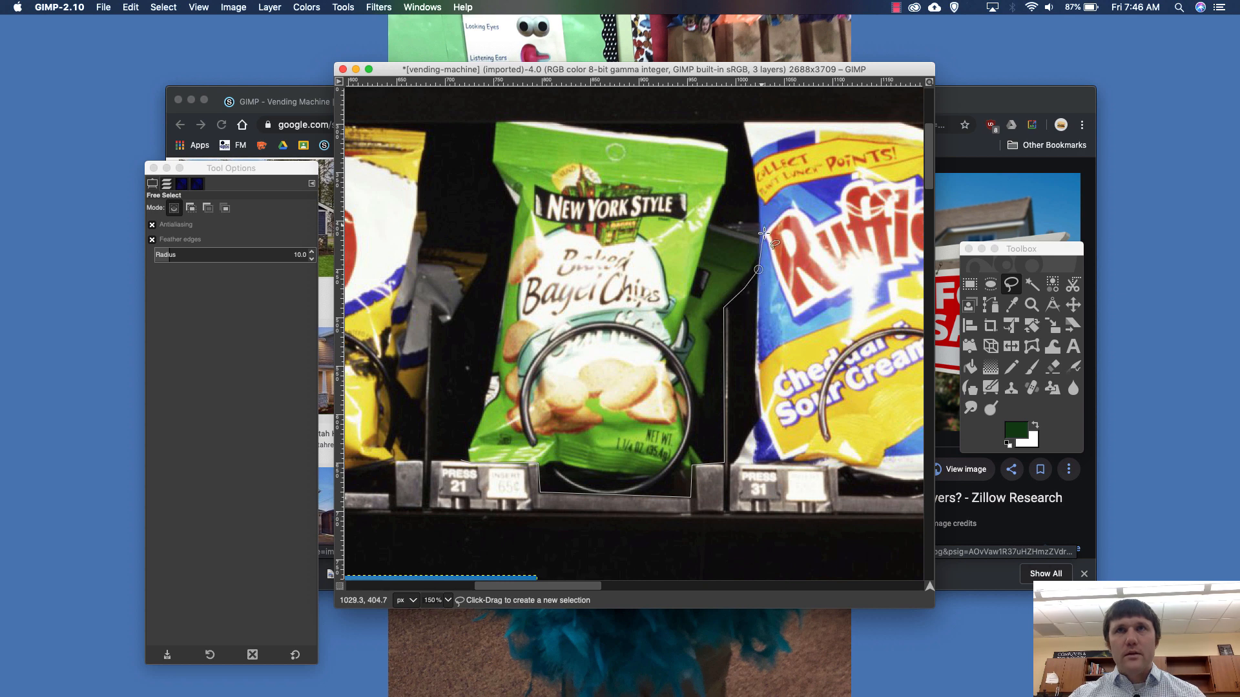
{"action": "left_click", "coordinate": [758, 234]}
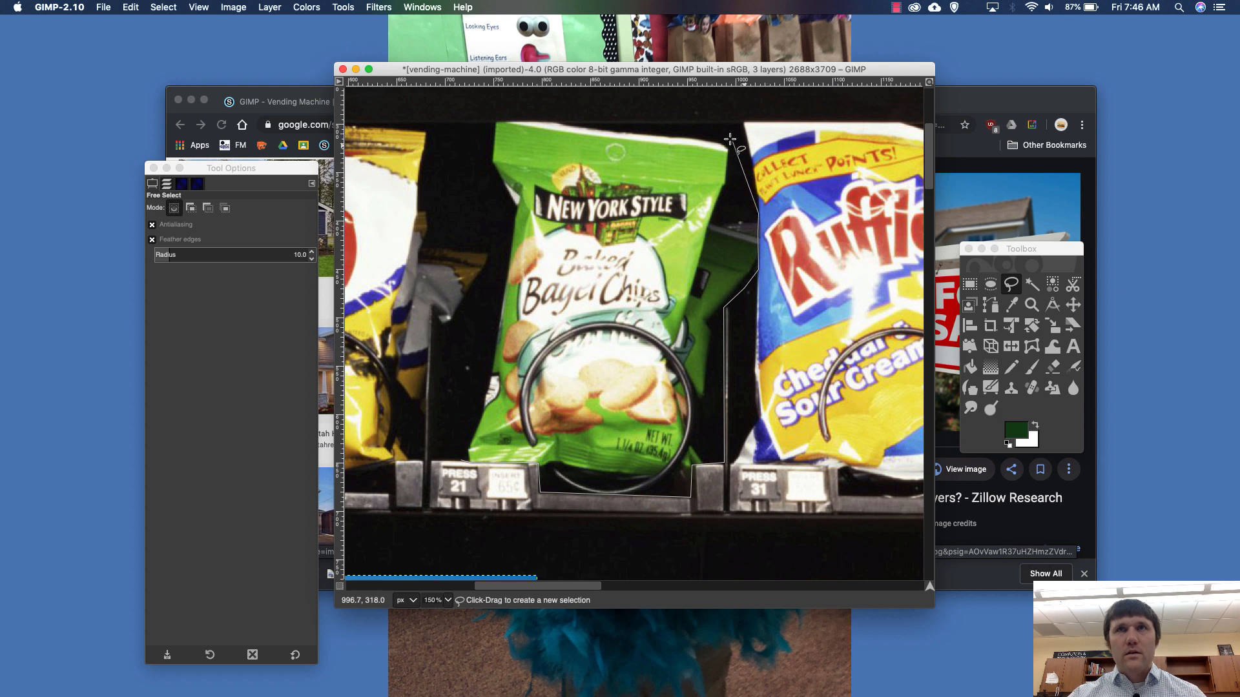
{"action": "scroll", "coordinate": [726, 133], "scroll_direction": "up", "scroll_amount": 5}
{"action": "left_click", "coordinate": [727, 383]}
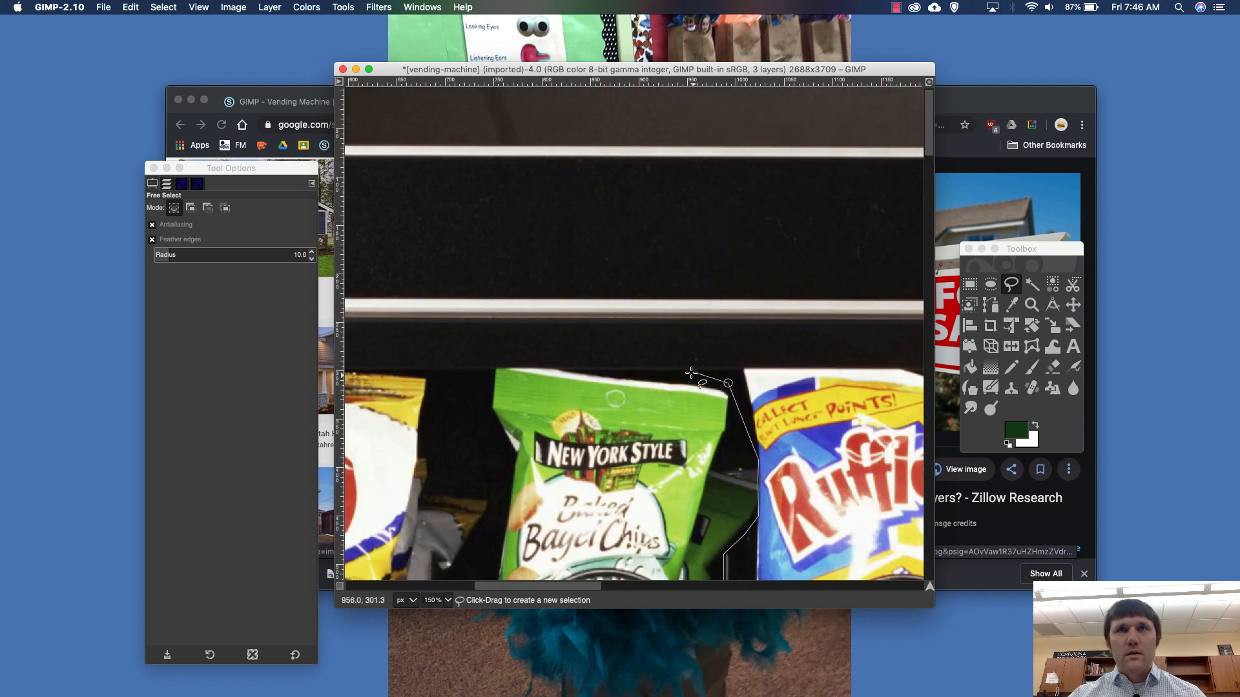
{"action": "left_click", "coordinate": [703, 372]}
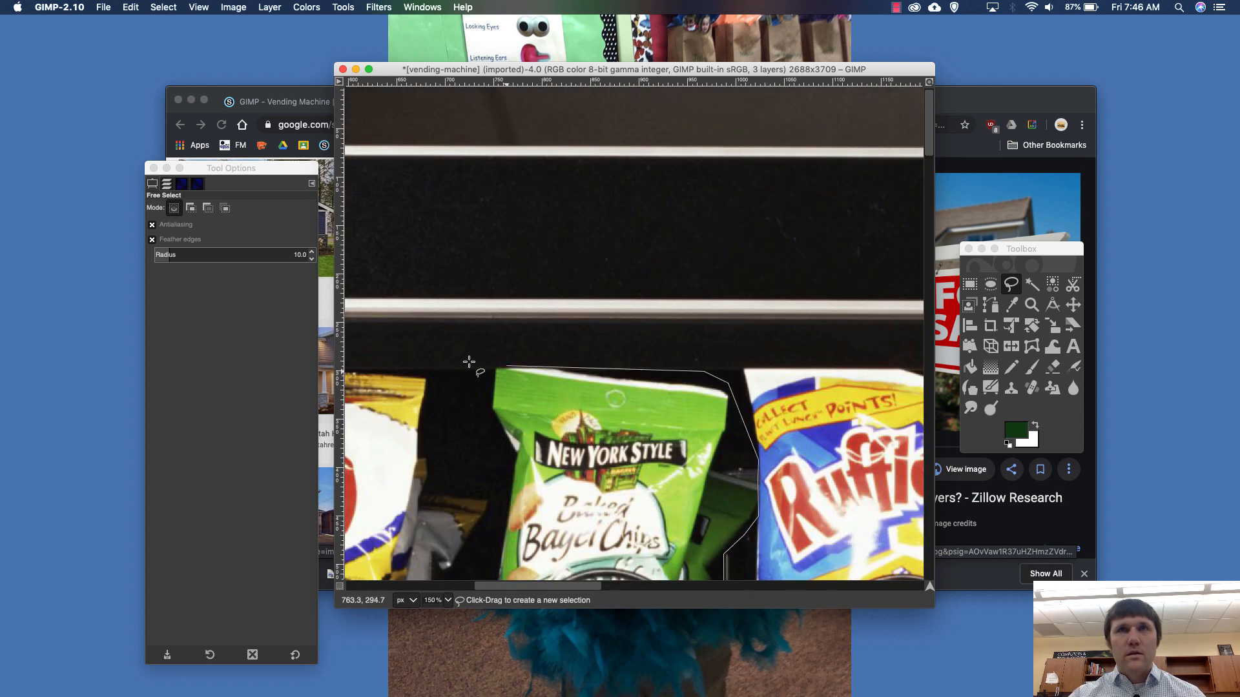
{"action": "left_click", "coordinate": [495, 371]}
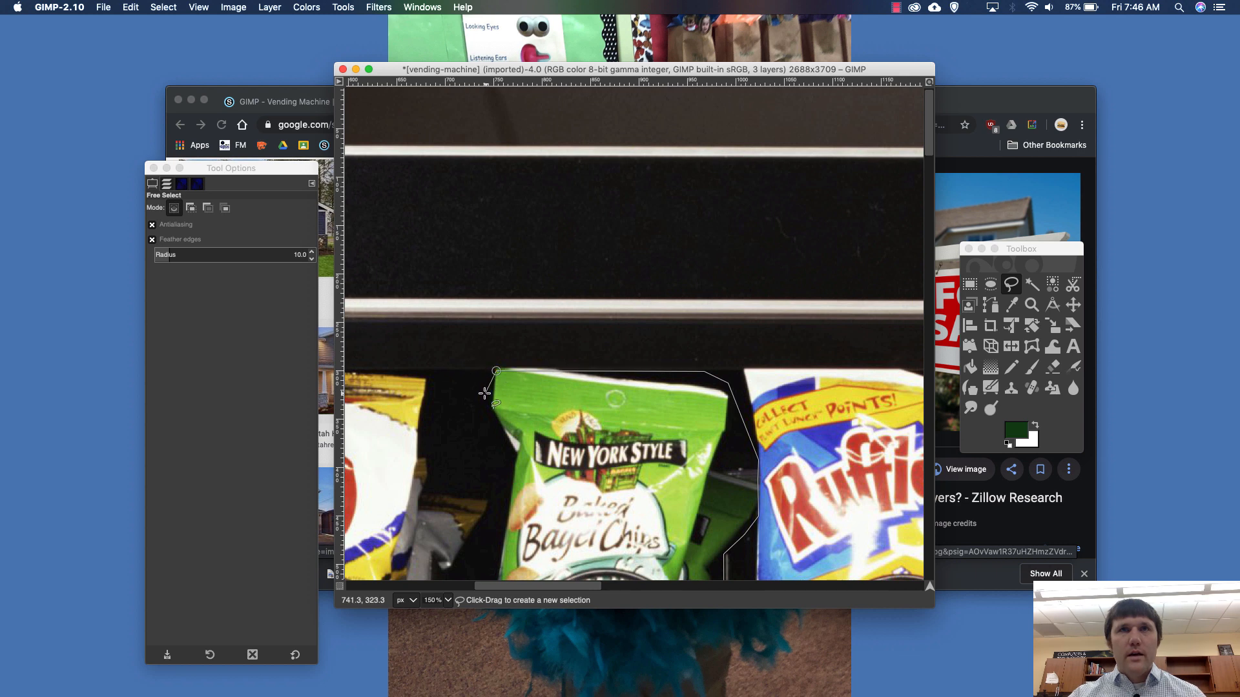
- Trace the outline down the left edge of the Bagel Chips bag and close it into a selection
{"action": "scroll", "coordinate": [502, 481], "scroll_direction": "down", "scroll_amount": 3}
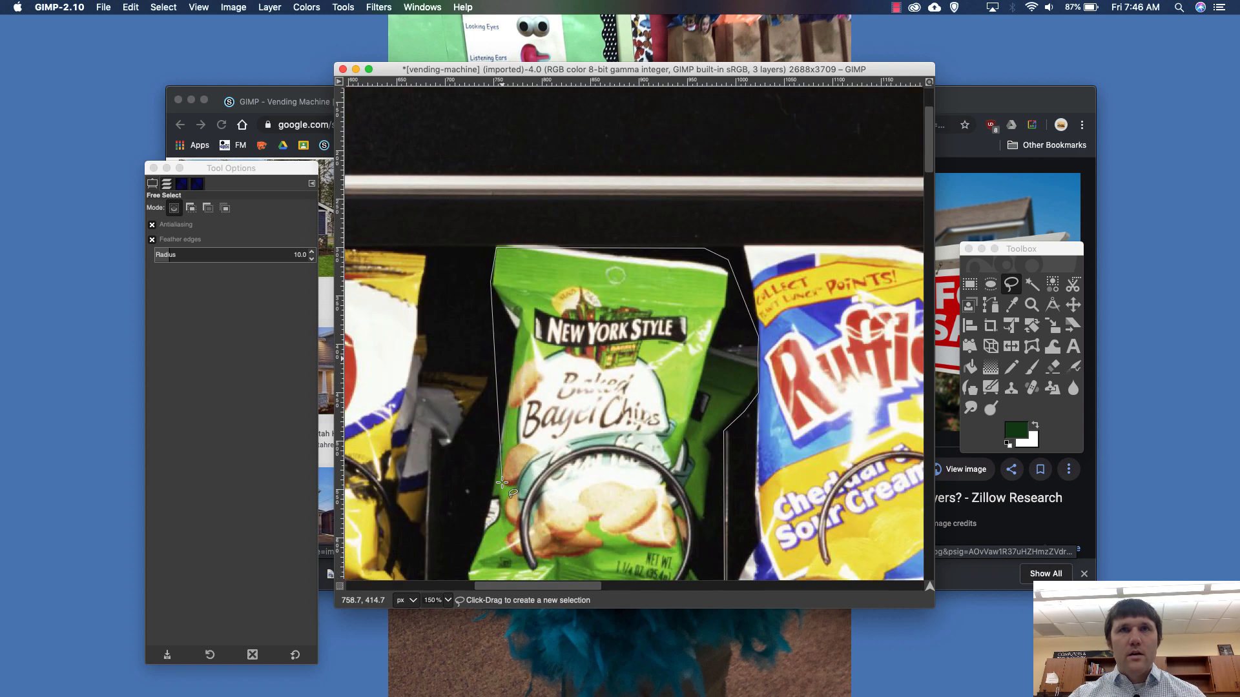
{"action": "left_click", "coordinate": [514, 328]}
{"action": "left_click", "coordinate": [497, 431]}
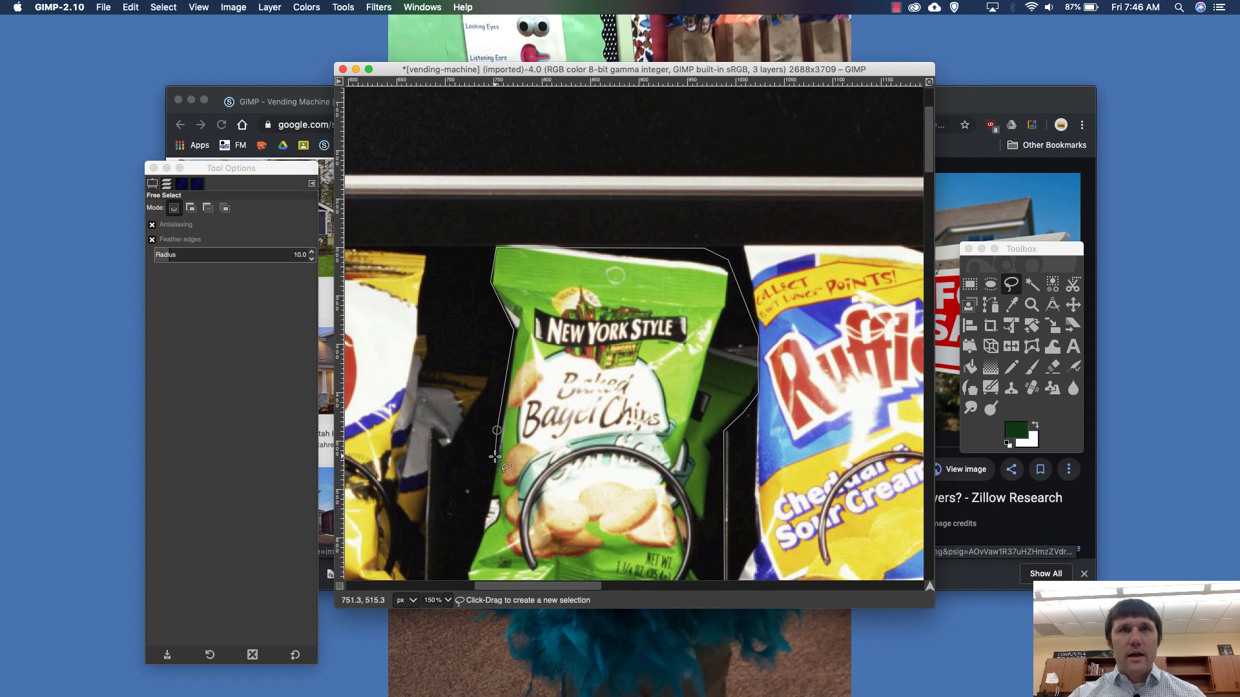
{"action": "scroll", "coordinate": [505, 469], "scroll_direction": "down", "scroll_amount": 3}
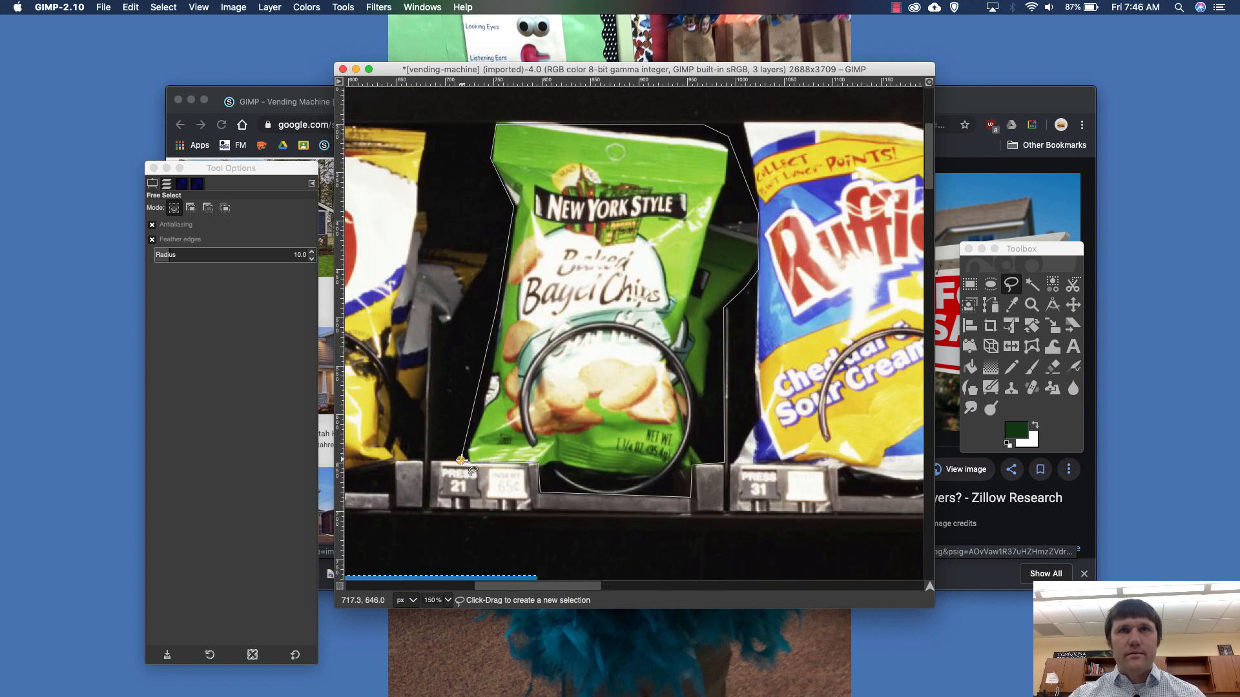
{"action": "left_click", "coordinate": [461, 460]}
{"action": "key", "text": "Return"}
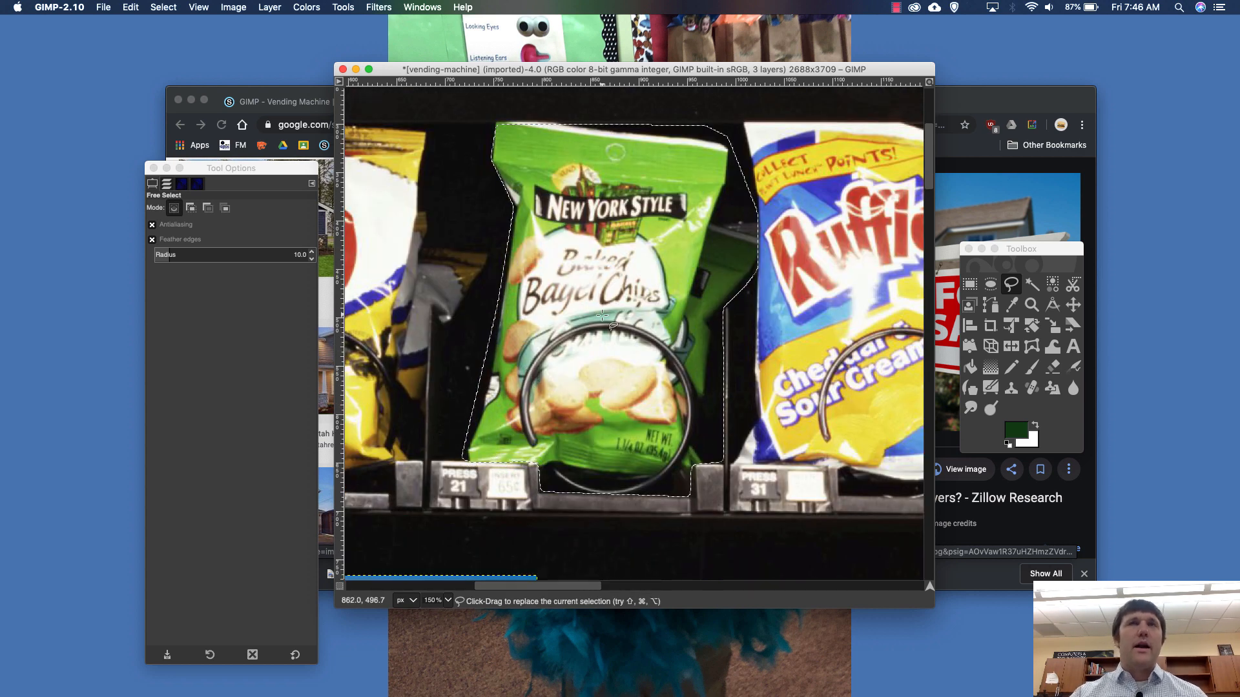
- Reset the colors to black foreground and white background, and try to fill the selection with the foreground color on the house photo layer
{"action": "left_click", "coordinate": [131, 7]}
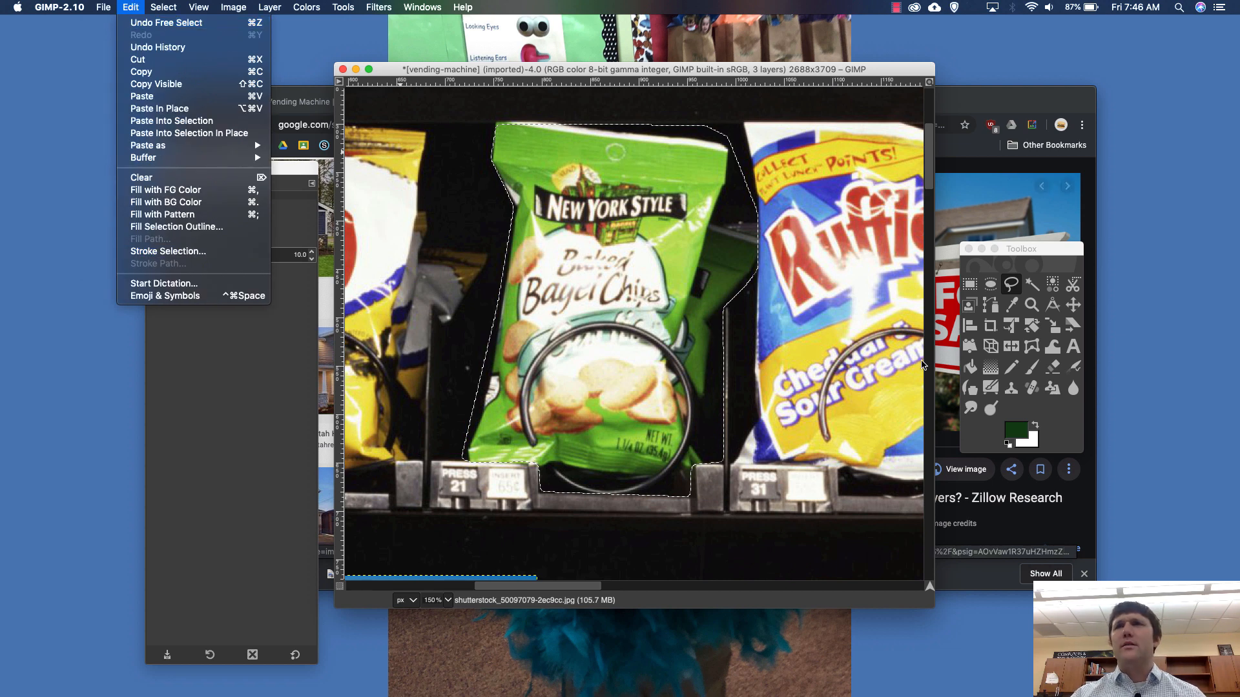
{"action": "left_click", "coordinate": [1011, 445]}
{"action": "left_click", "coordinate": [1006, 445]}
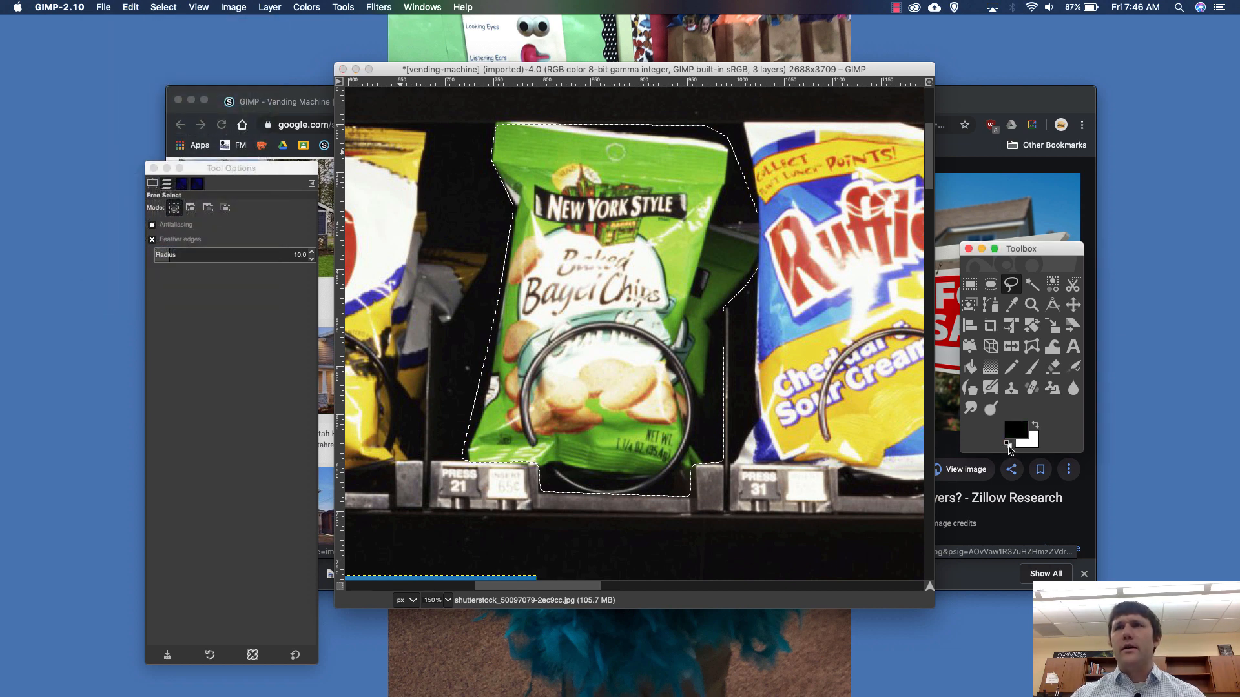
{"action": "left_click", "coordinate": [137, 6]}
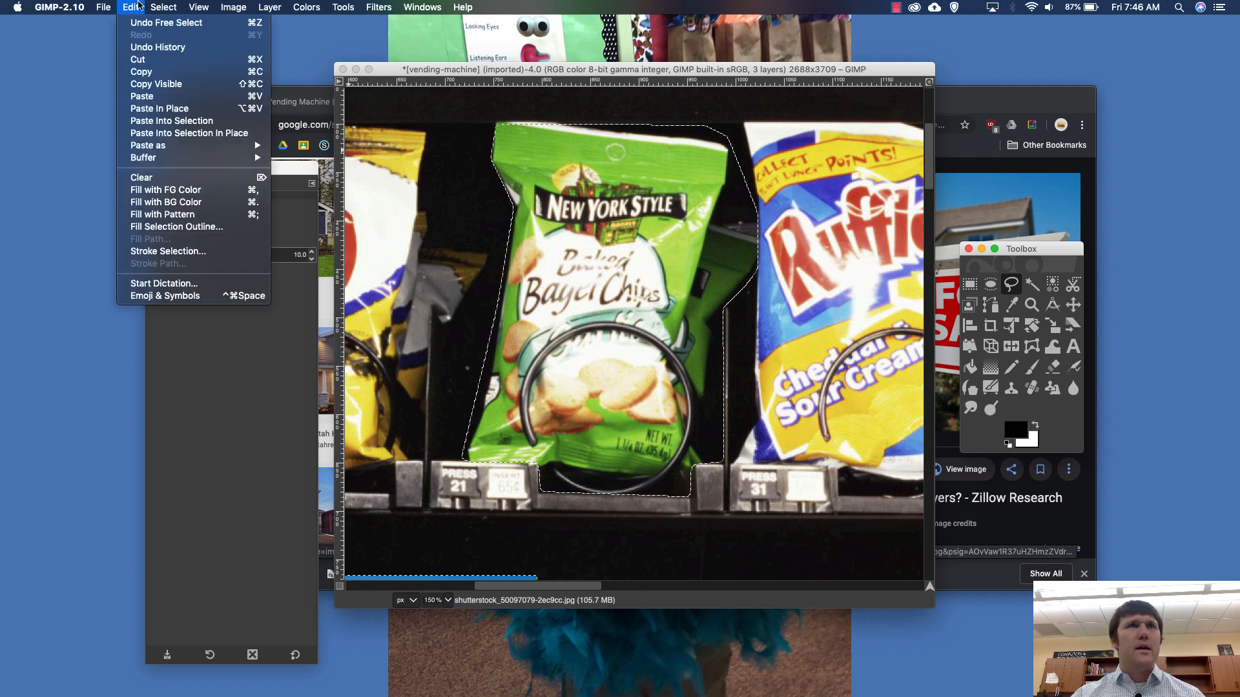
{"action": "left_click", "coordinate": [190, 190]}
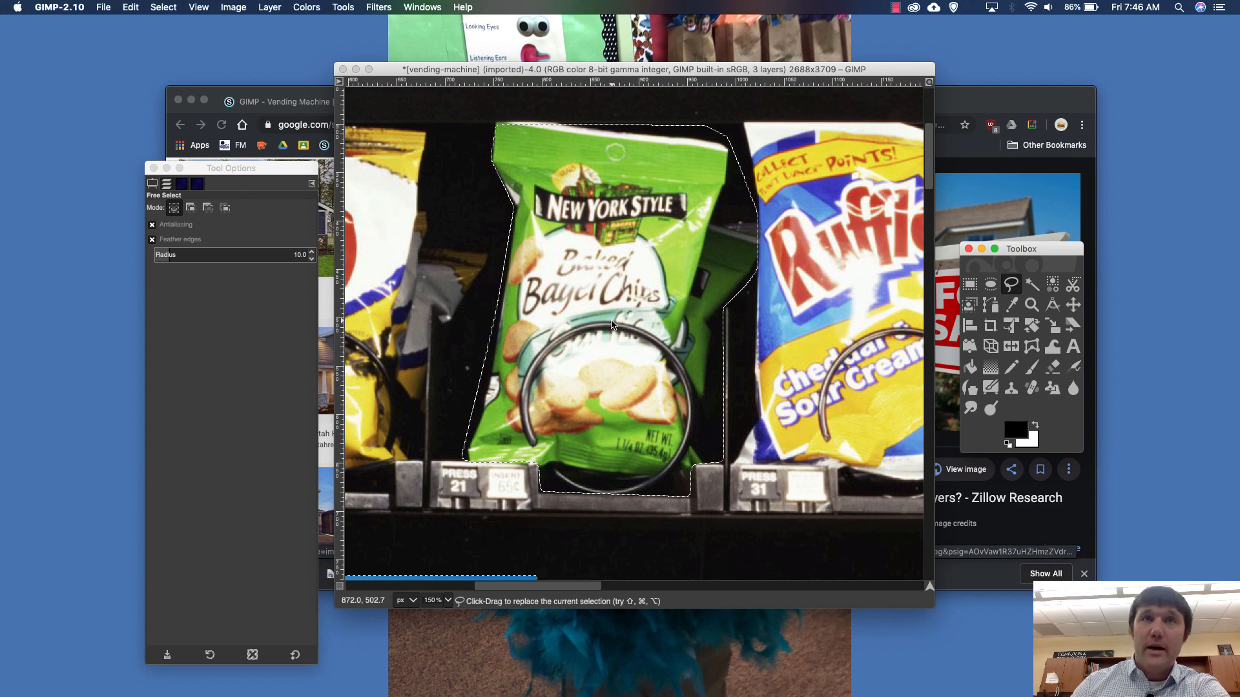
- Make vending-machine.jpg the active layer and fill the Bagel Chips selection with the black foreground color
{"action": "scroll", "coordinate": [612, 325], "scroll_direction": "down", "scroll_amount": 2}
{"action": "scroll", "coordinate": [612, 325], "scroll_direction": "left", "scroll_amount": 2}
{"action": "scroll", "coordinate": [612, 325], "scroll_direction": "up", "scroll_amount": 5}
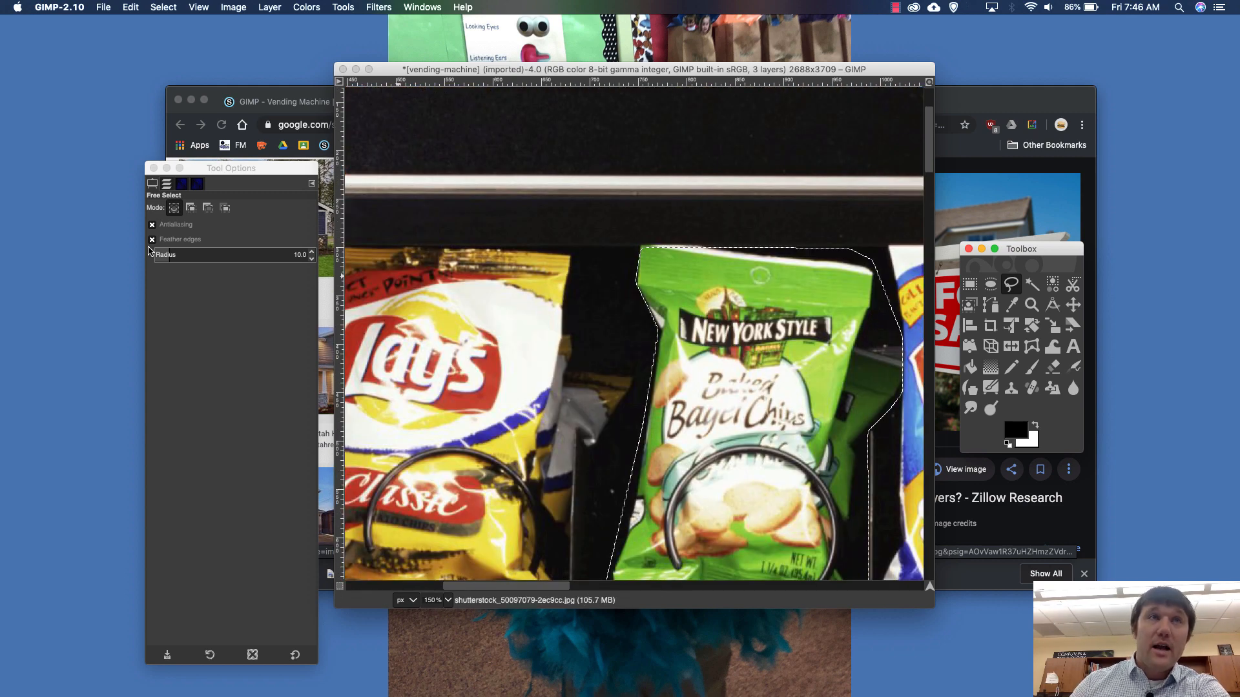
{"action": "left_click", "coordinate": [172, 186]}
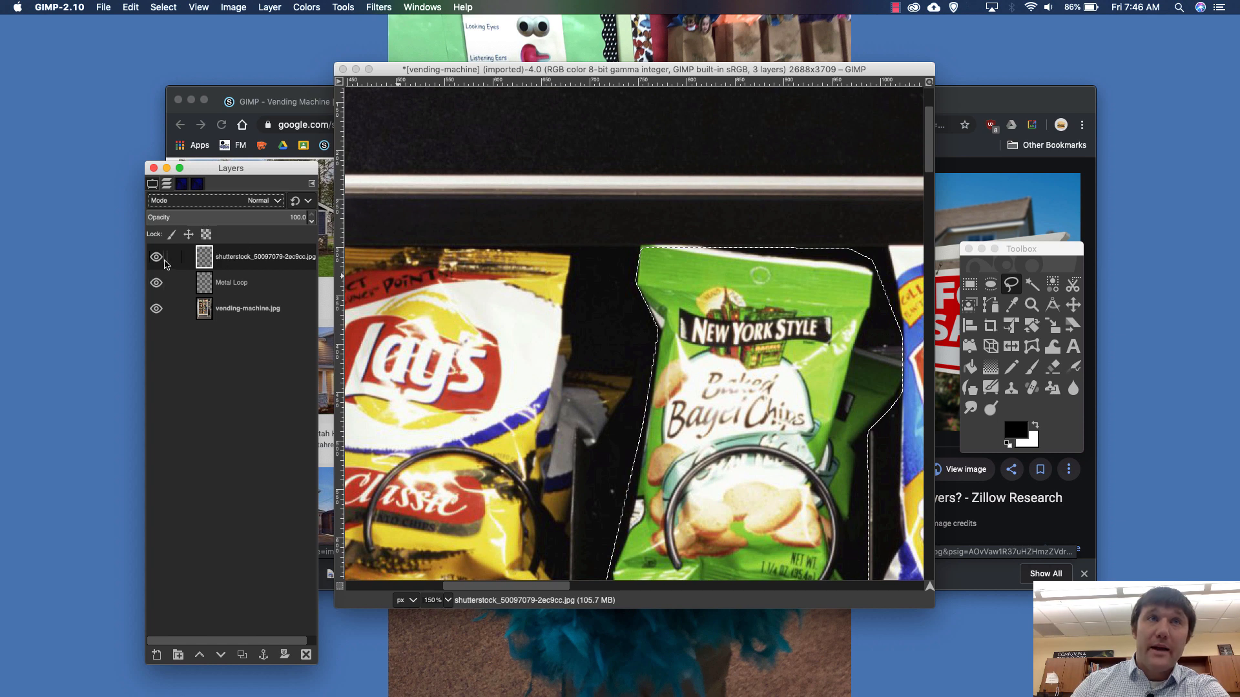
{"action": "left_click", "coordinate": [237, 259]}
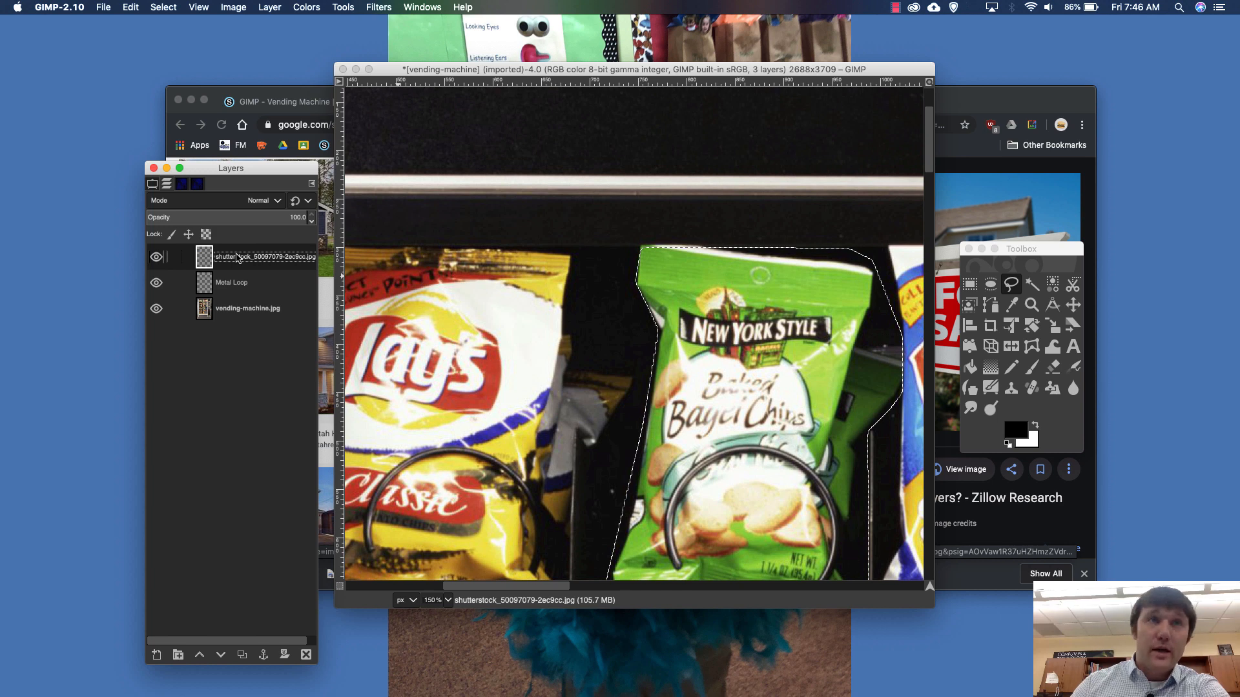
{"action": "left_click", "coordinate": [243, 309]}
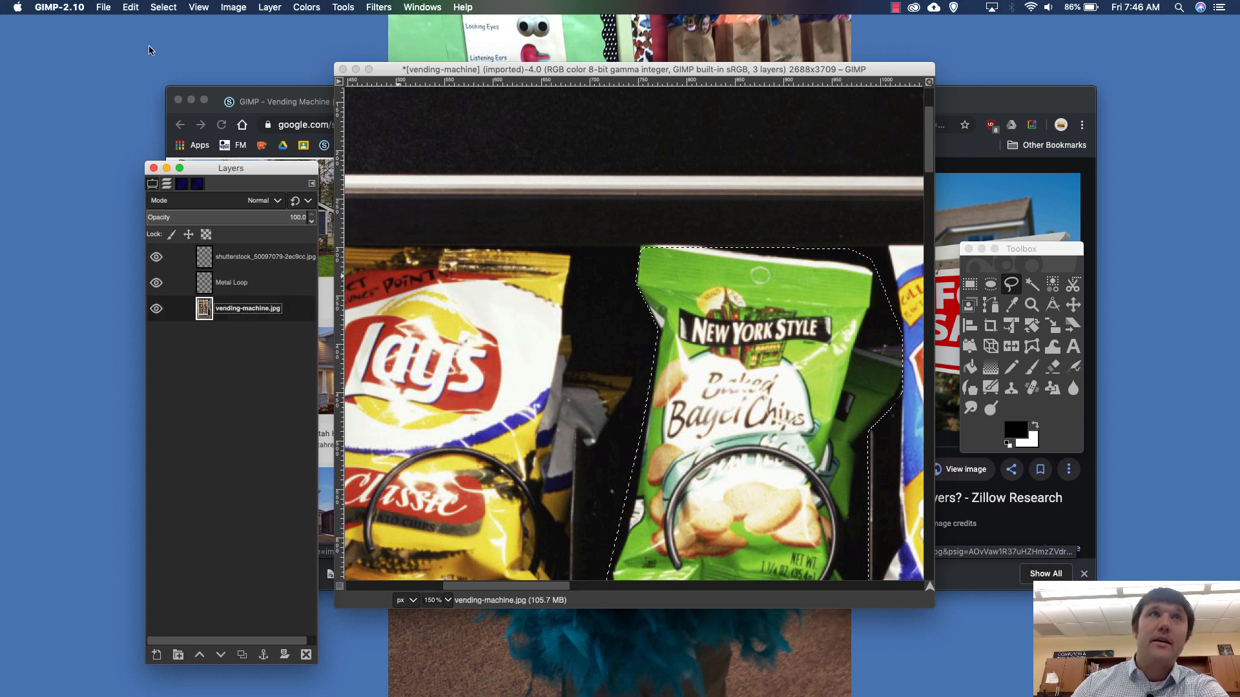
{"action": "left_click", "coordinate": [130, 7]}
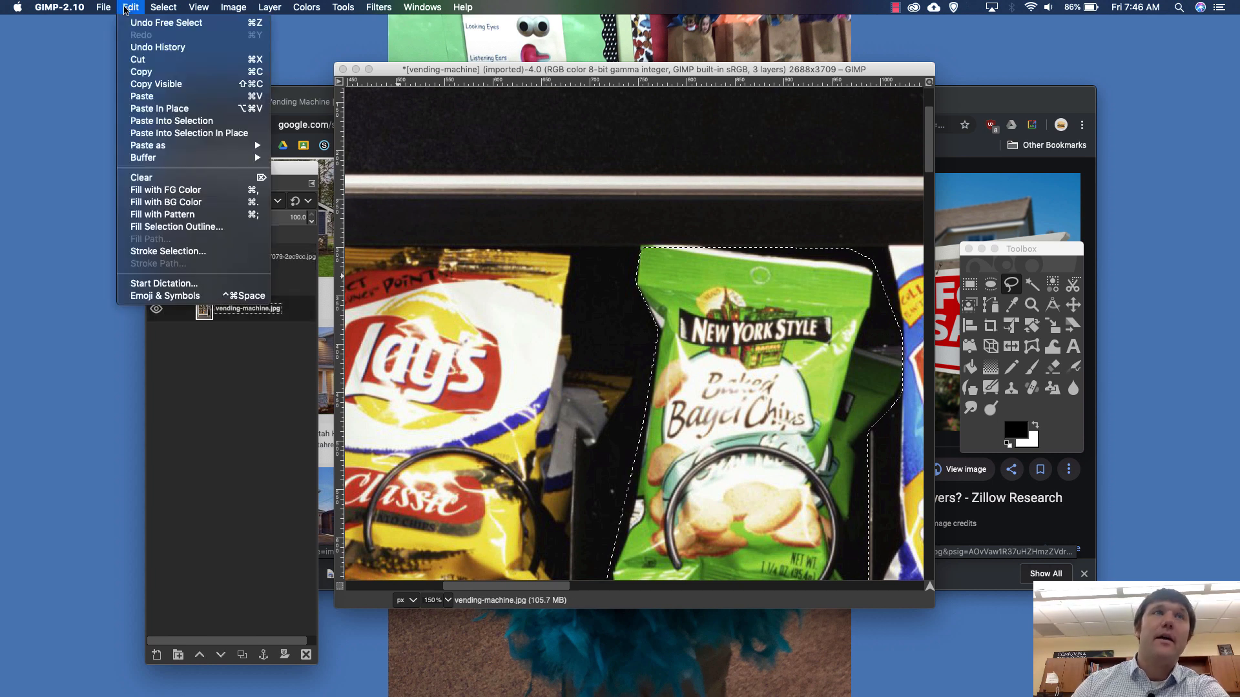
{"action": "left_click", "coordinate": [188, 196]}
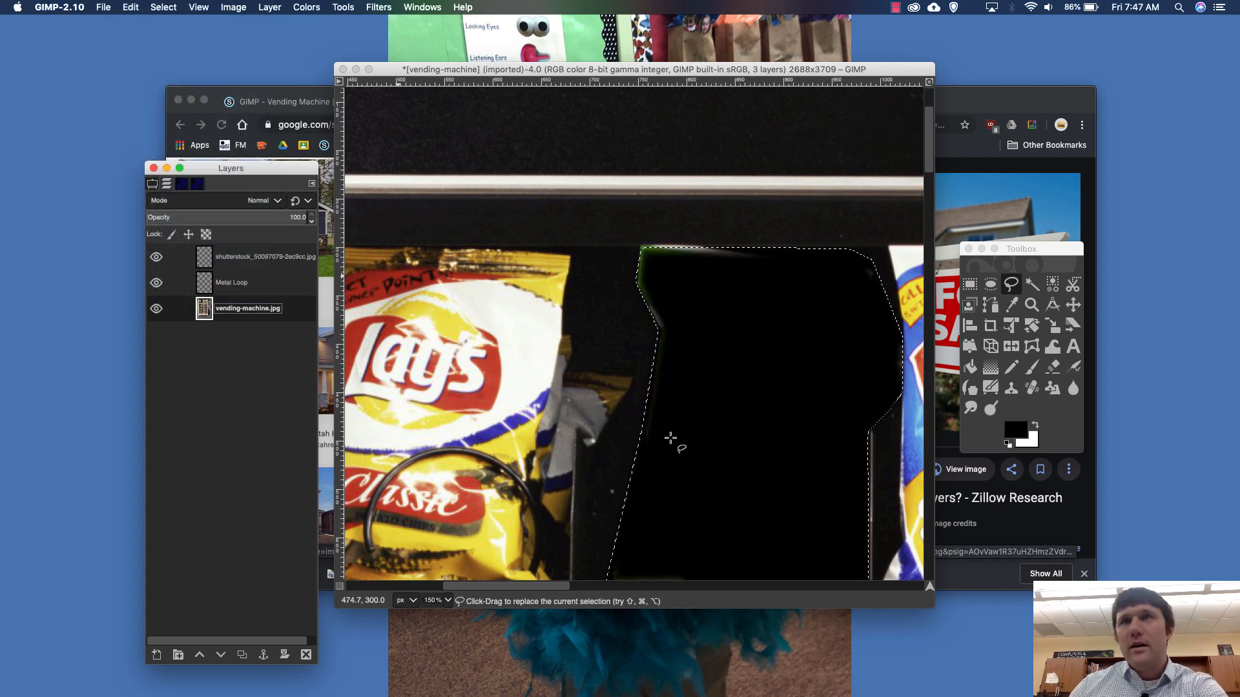
- Clear the selection around the black-filled compartment, and undo the deselection
{"action": "scroll", "coordinate": [670, 438], "scroll_direction": "down", "scroll_amount": 5}
{"action": "scroll", "coordinate": [670, 438], "scroll_direction": "right", "scroll_amount": 5}
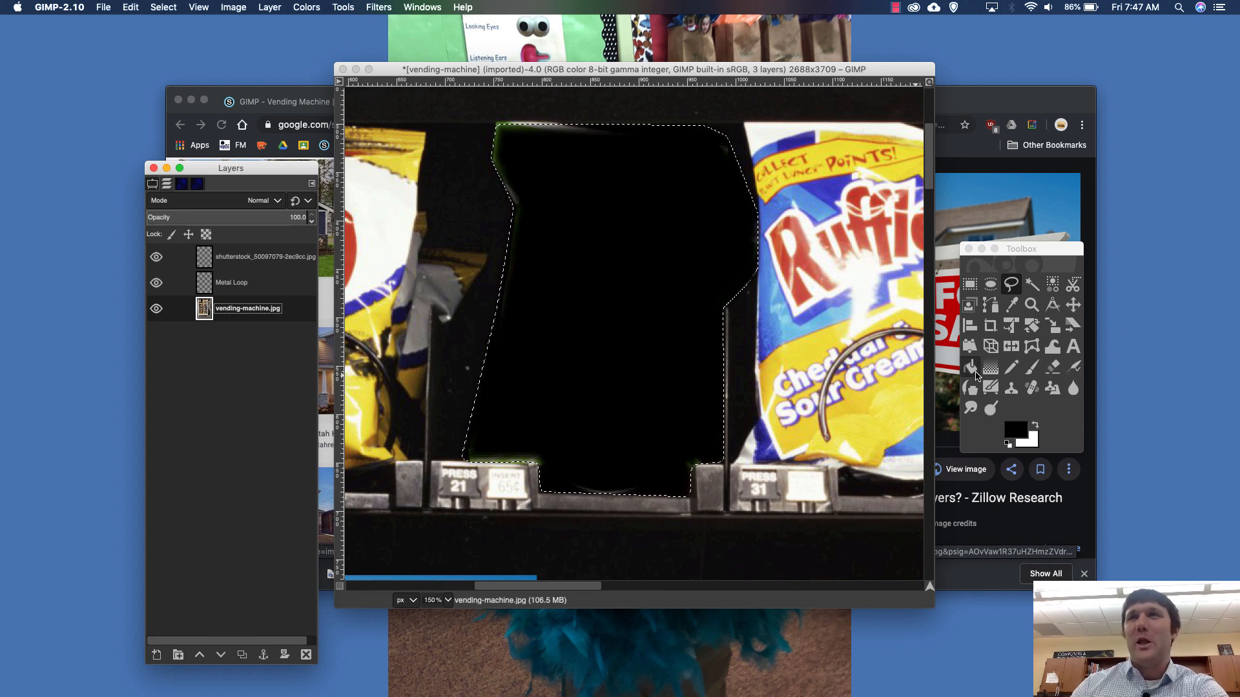
{"action": "double_click", "coordinate": [969, 285]}
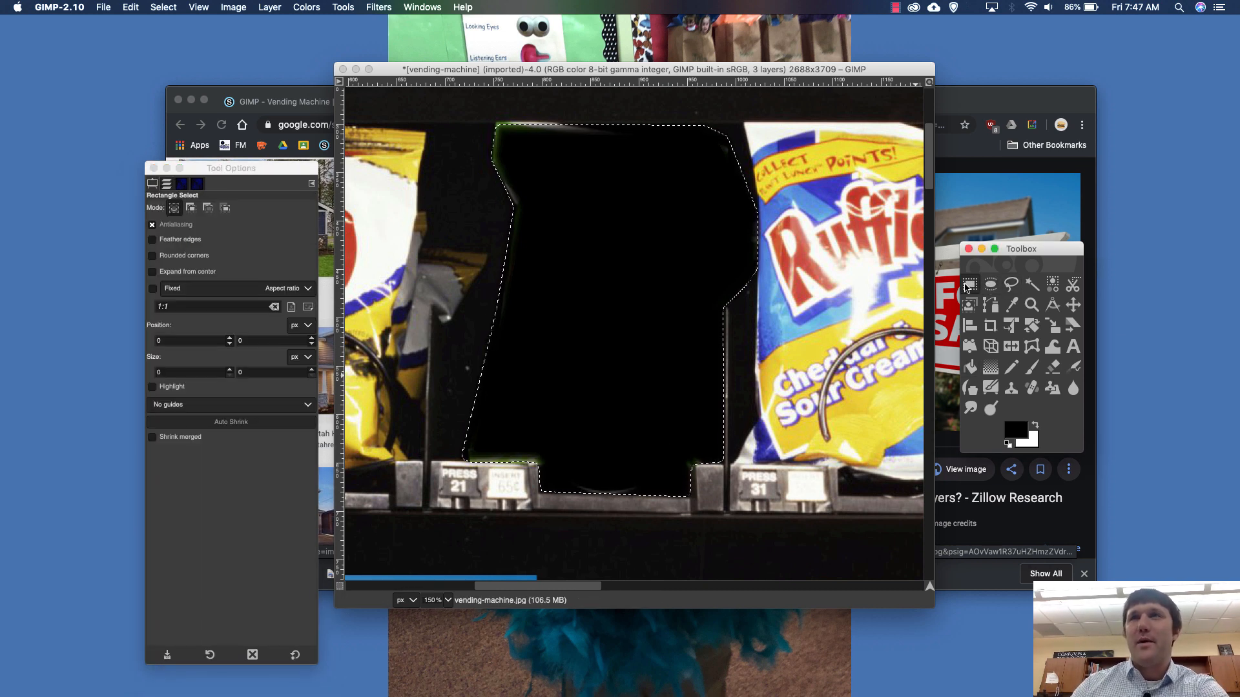
{"action": "left_click", "coordinate": [1016, 294]}
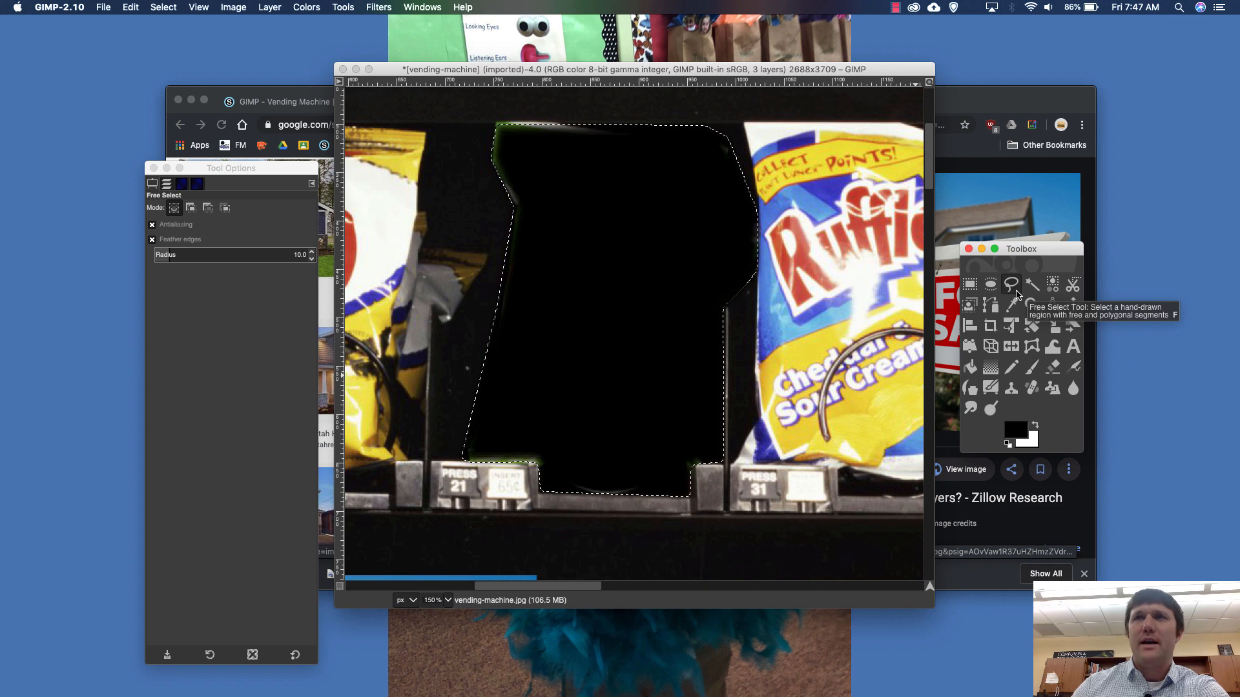
{"action": "left_click", "coordinate": [199, 7]}
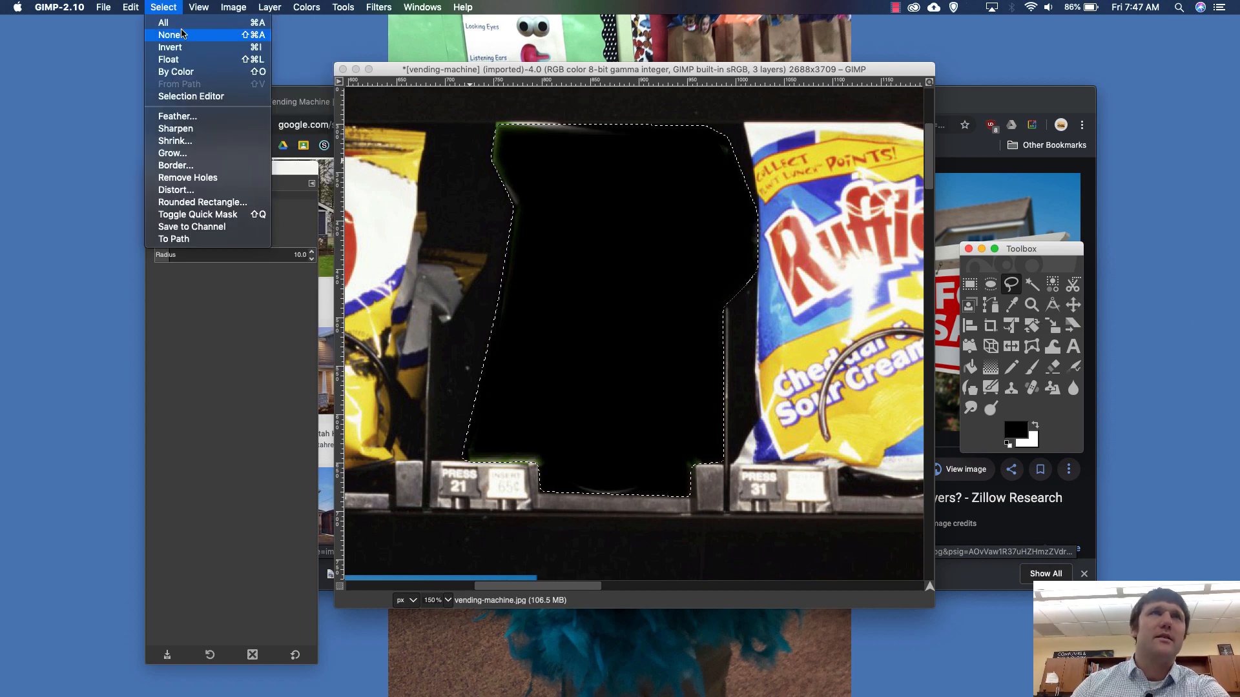
{"action": "left_click", "coordinate": [580, 270]}
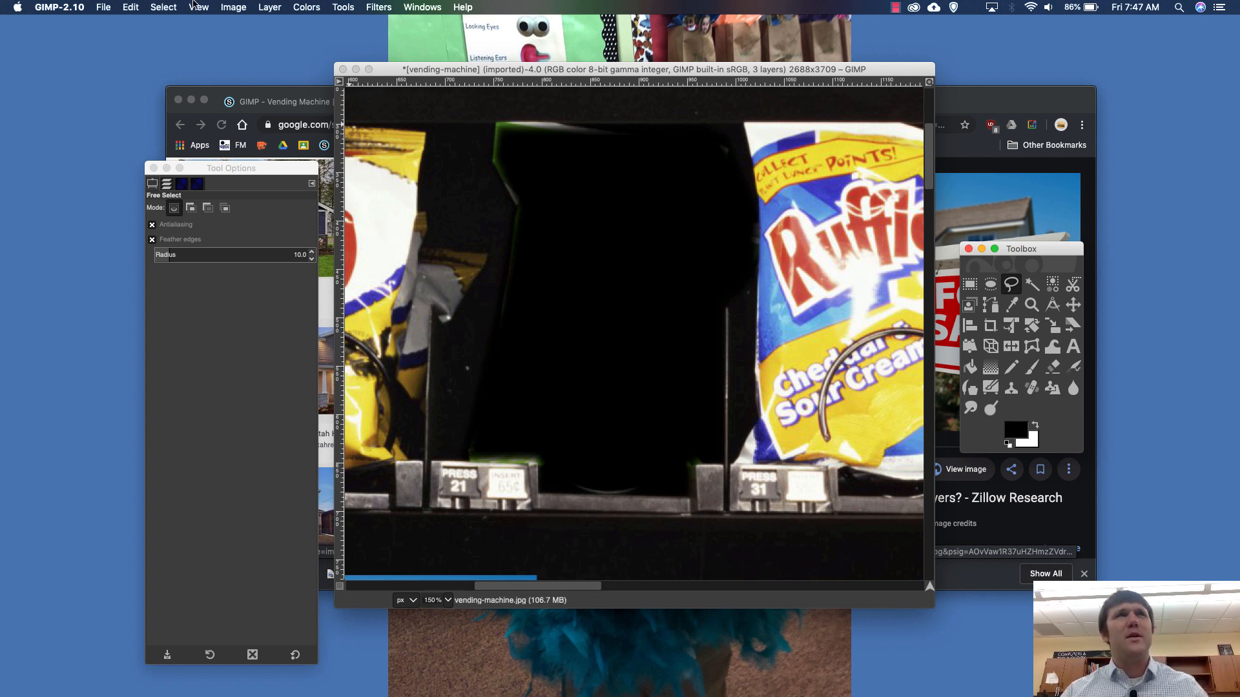
{"action": "left_click", "coordinate": [131, 7]}
{"action": "left_click", "coordinate": [168, 23]}
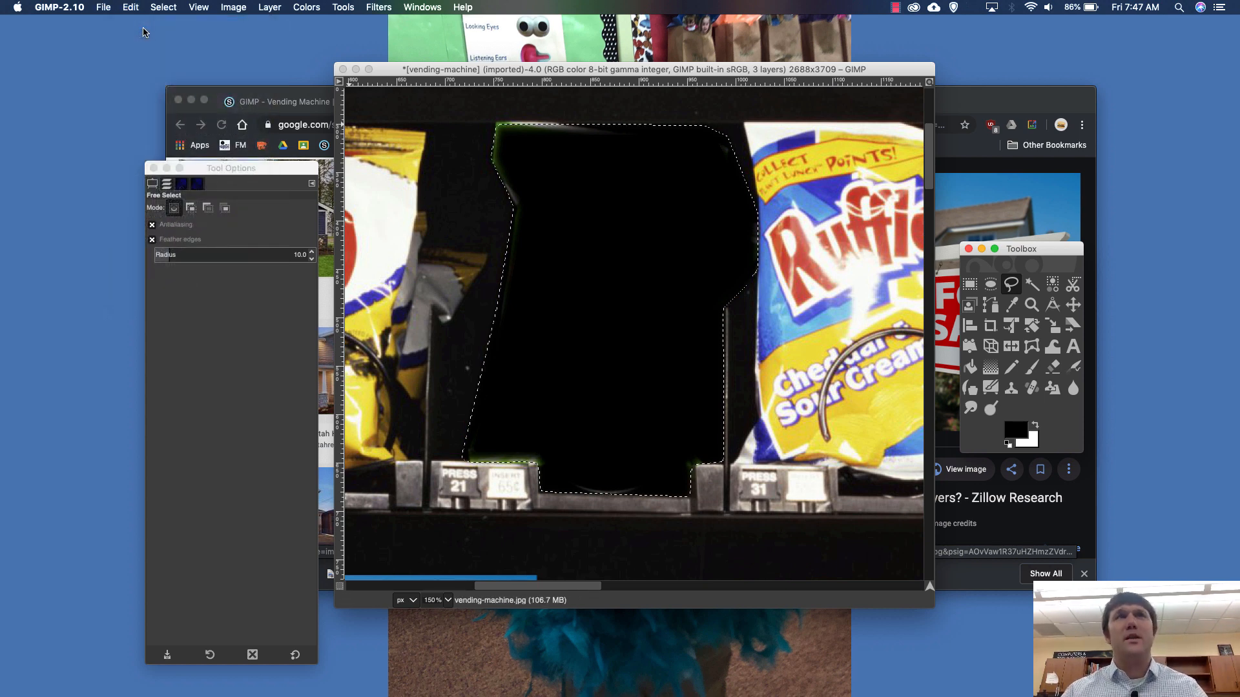
- Undo the black fill over the Bagel Chips bag, switch to the Clone tool, and clear the selection
{"action": "left_click", "coordinate": [131, 7]}
{"action": "left_click", "coordinate": [155, 23]}
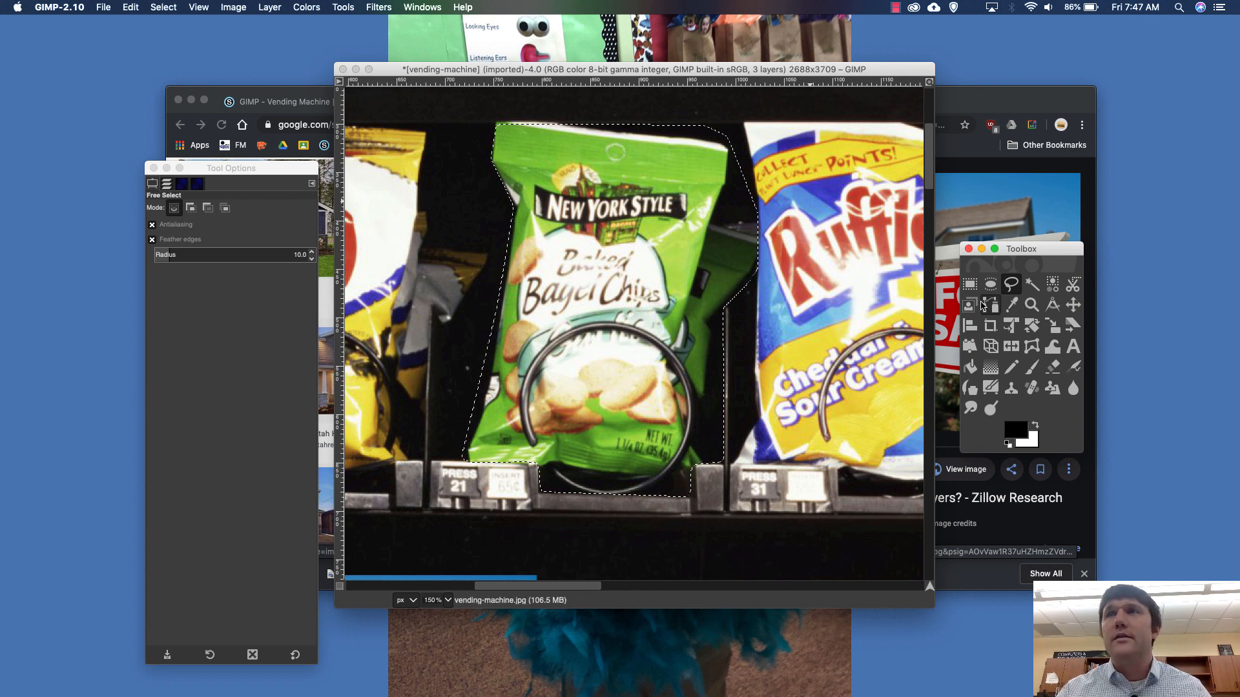
{"action": "left_click", "coordinate": [970, 367]}
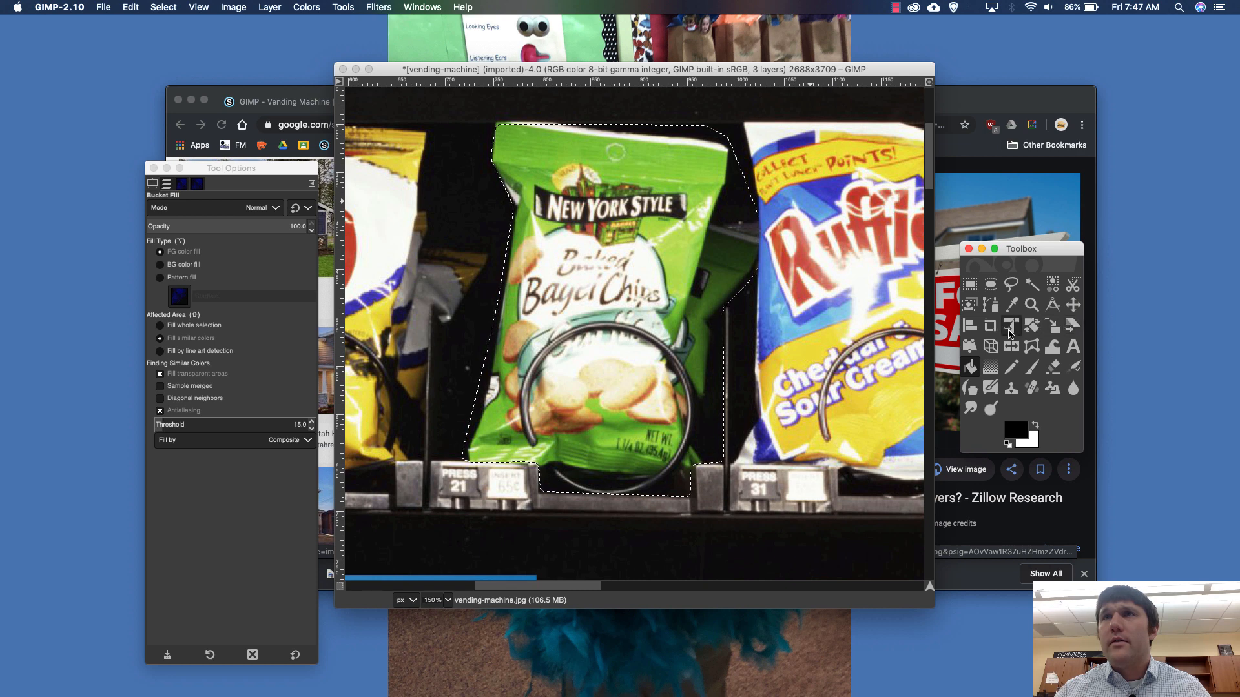
{"action": "left_click", "coordinate": [1011, 390]}
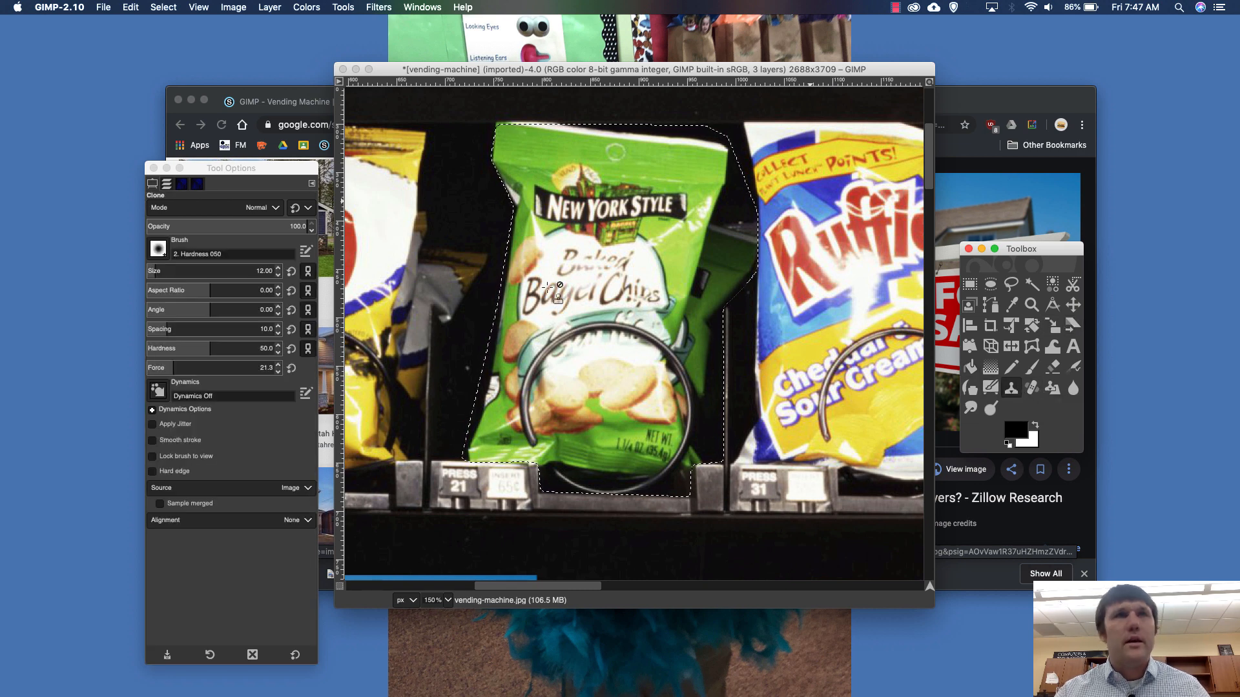
{"action": "left_click", "coordinate": [163, 7]}
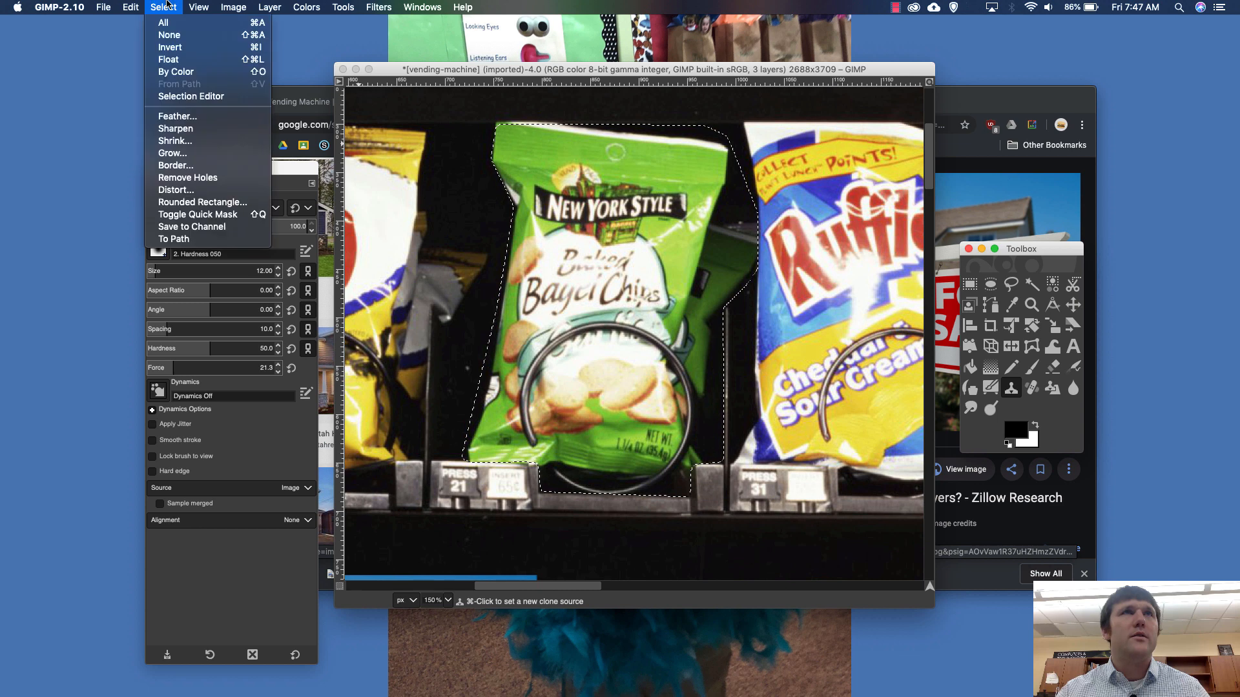
{"action": "left_click", "coordinate": [184, 35]}
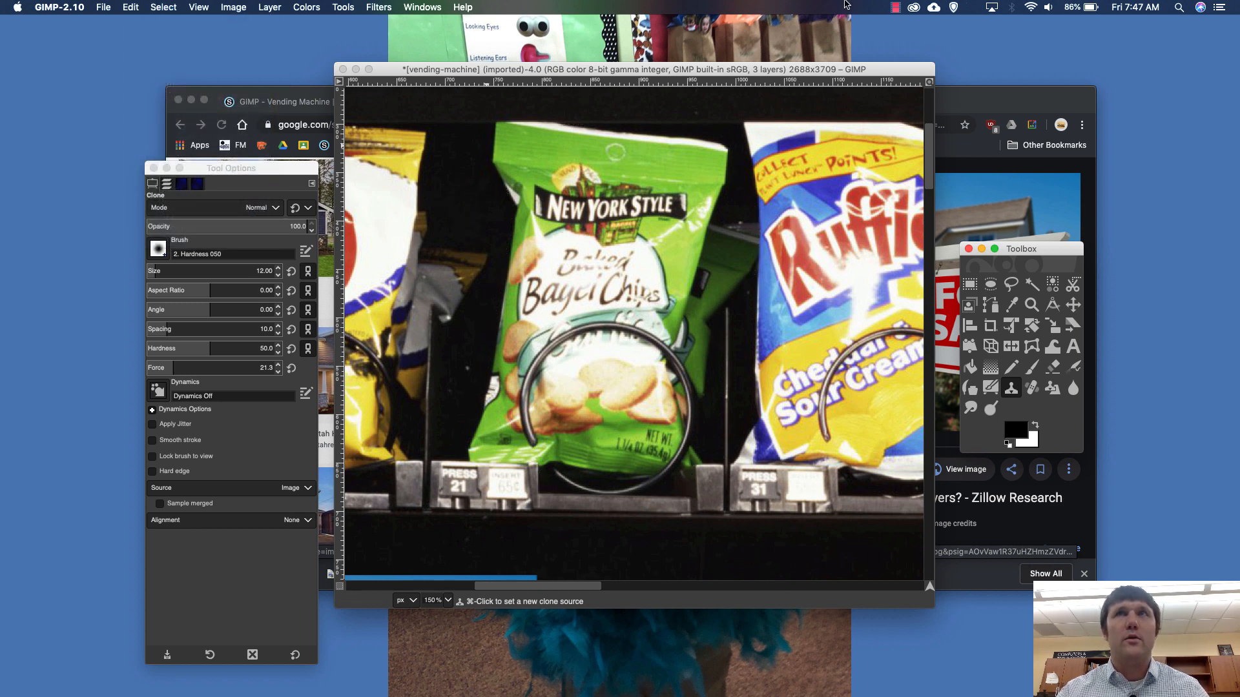
{"action": "left_click", "coordinate": [893, 8]}
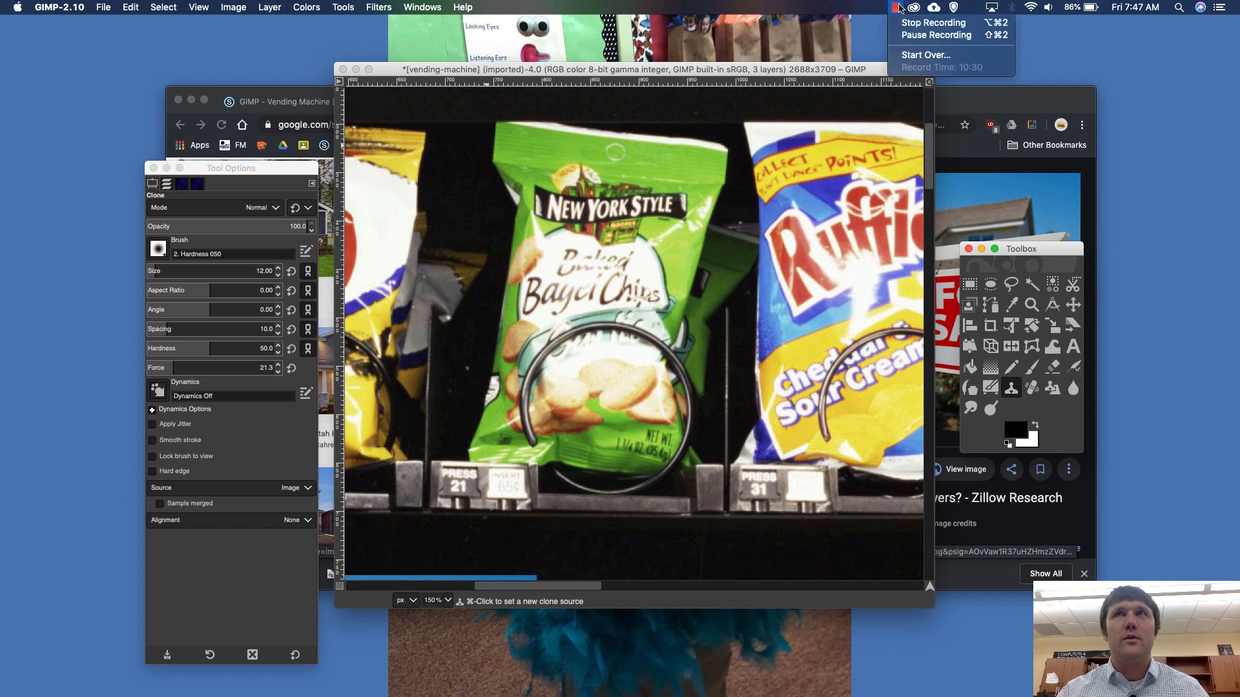
{"action": "left_click", "coordinate": [930, 35]}
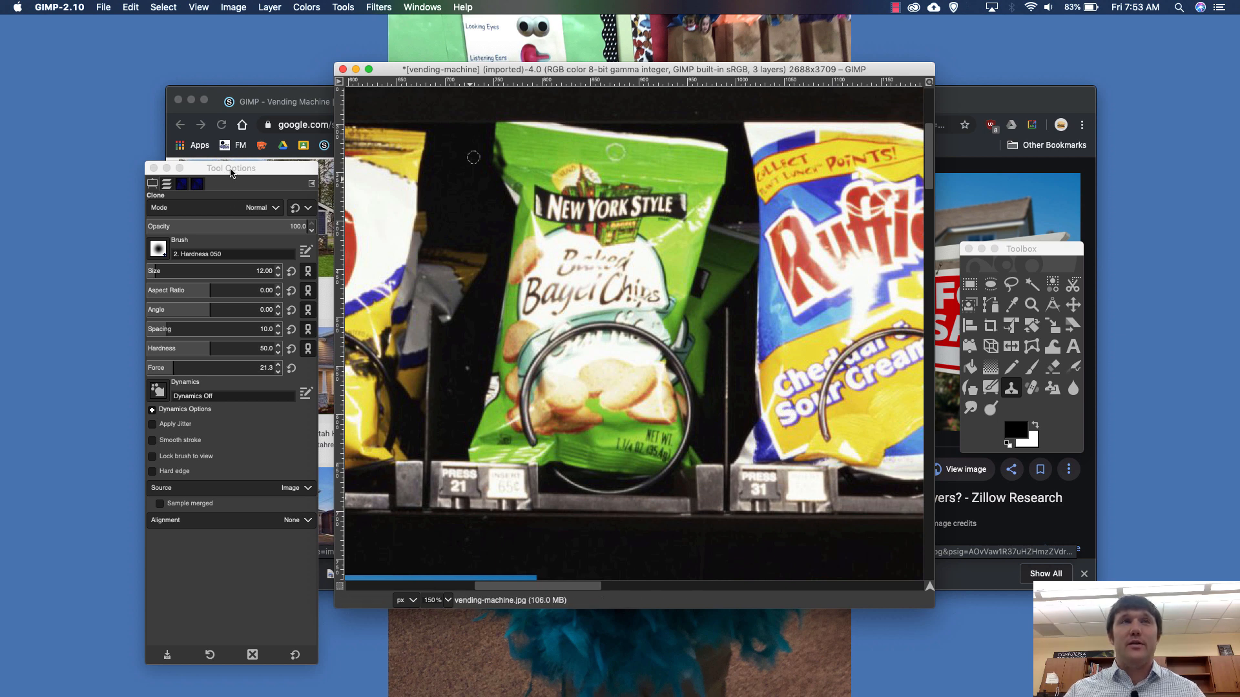
{"action": "left_click_drag", "start_coordinate": [230, 171], "coordinate": [201, 113]}
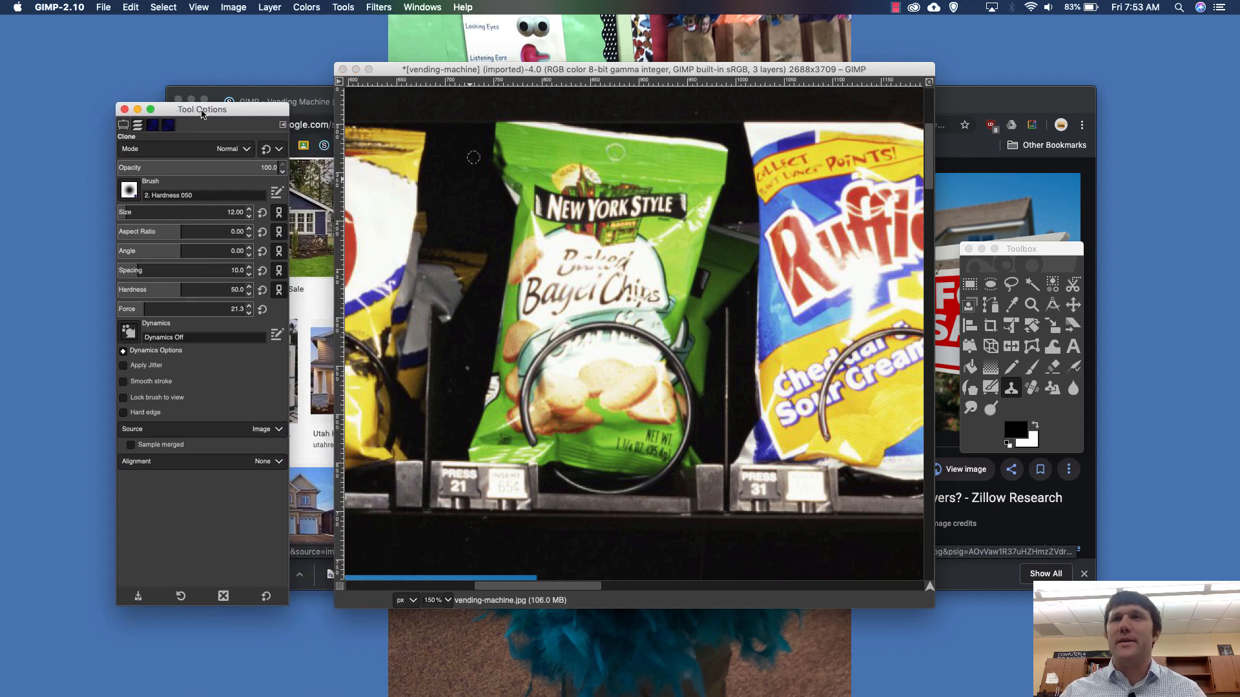
- Enlarge the Clone brush to size 67 and set the clone source in the black gap between the Lay's and Bagel Chips bags
{"action": "left_click", "coordinate": [1009, 391]}
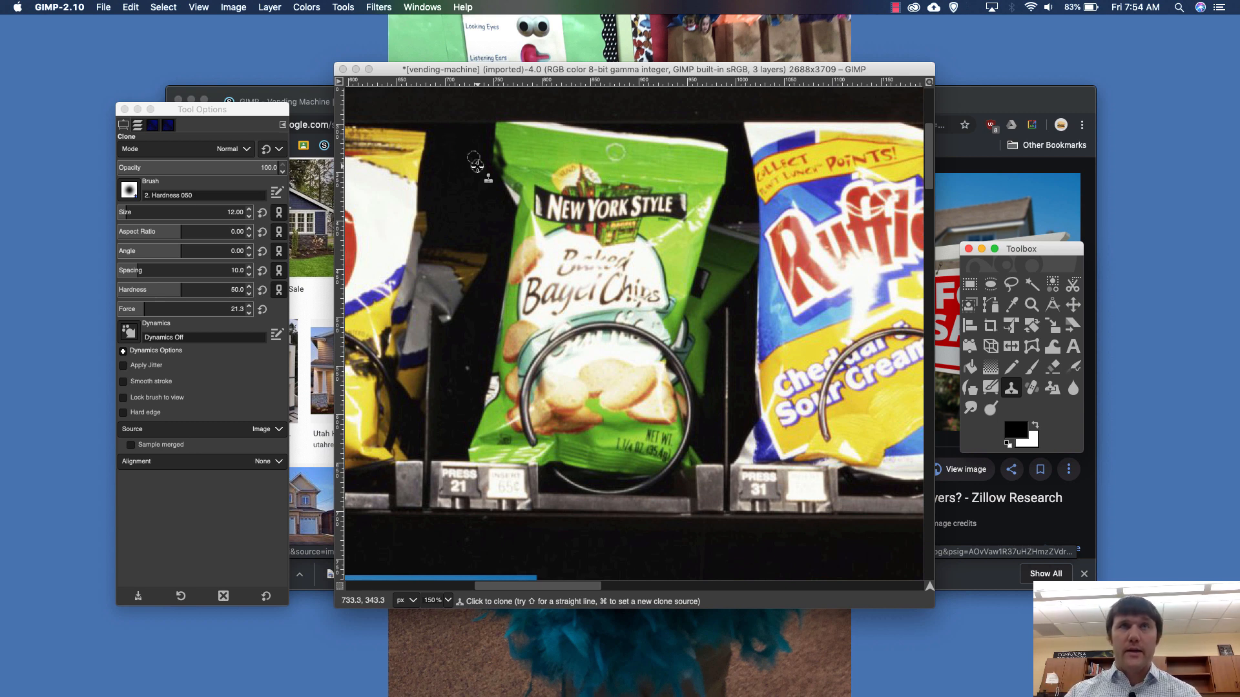
{"action": "left_click", "coordinate": [445, 146]}
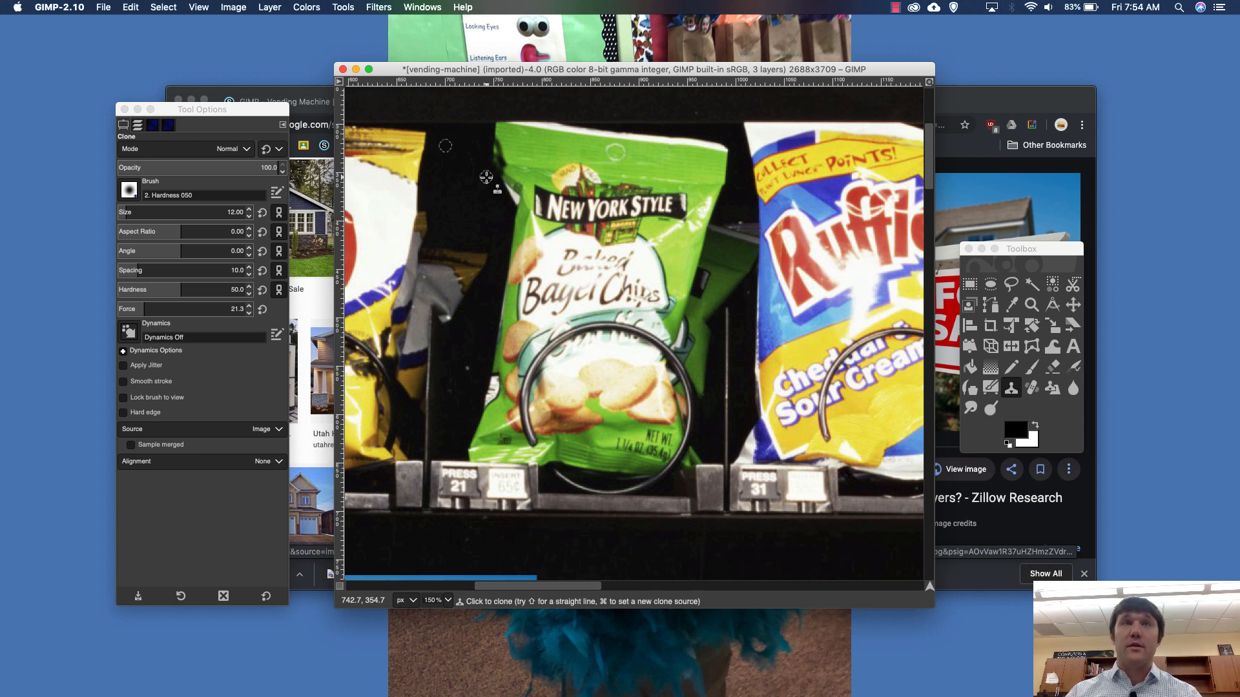
{"action": "key", "text": "super"}
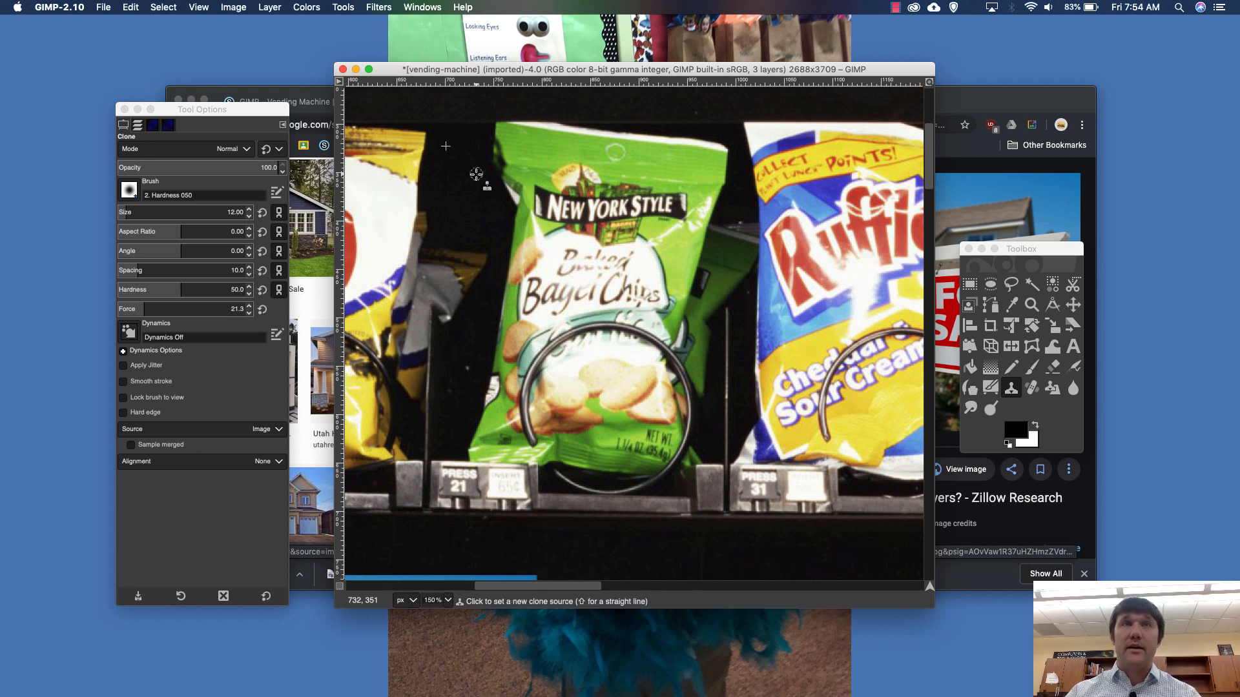
{"action": "left_click", "coordinate": [436, 146], "text": "super"}
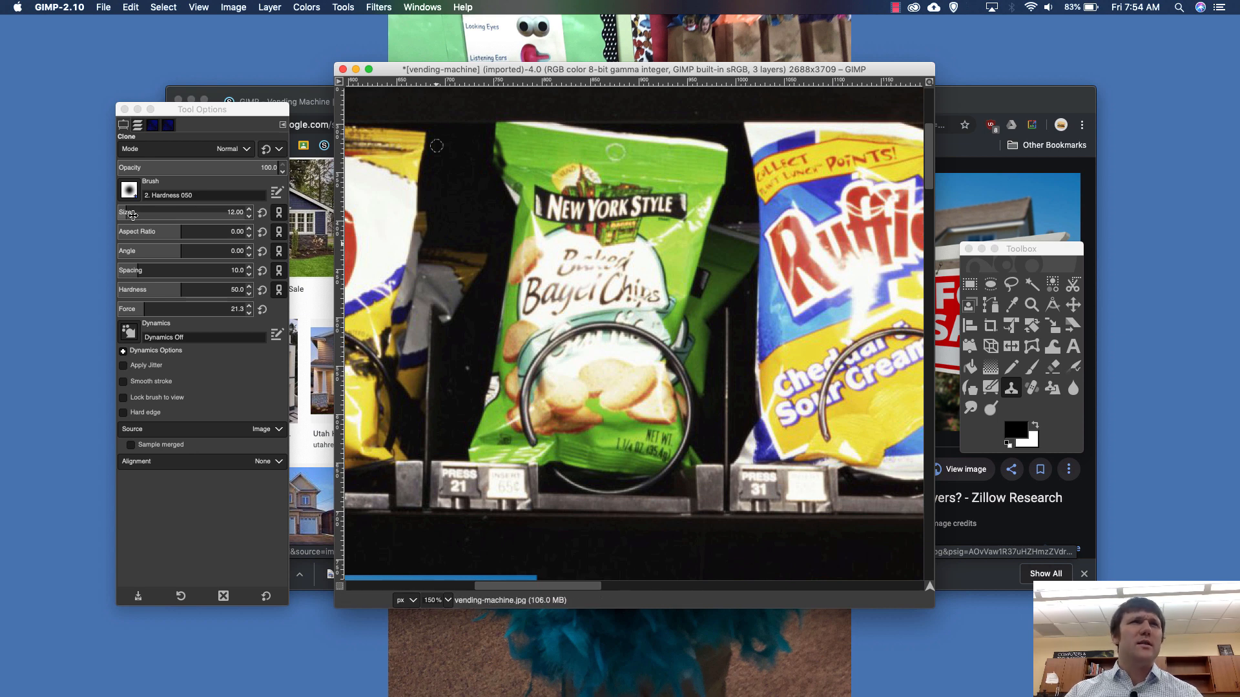
{"action": "left_click_drag", "start_coordinate": [135, 218], "coordinate": [202, 218]}
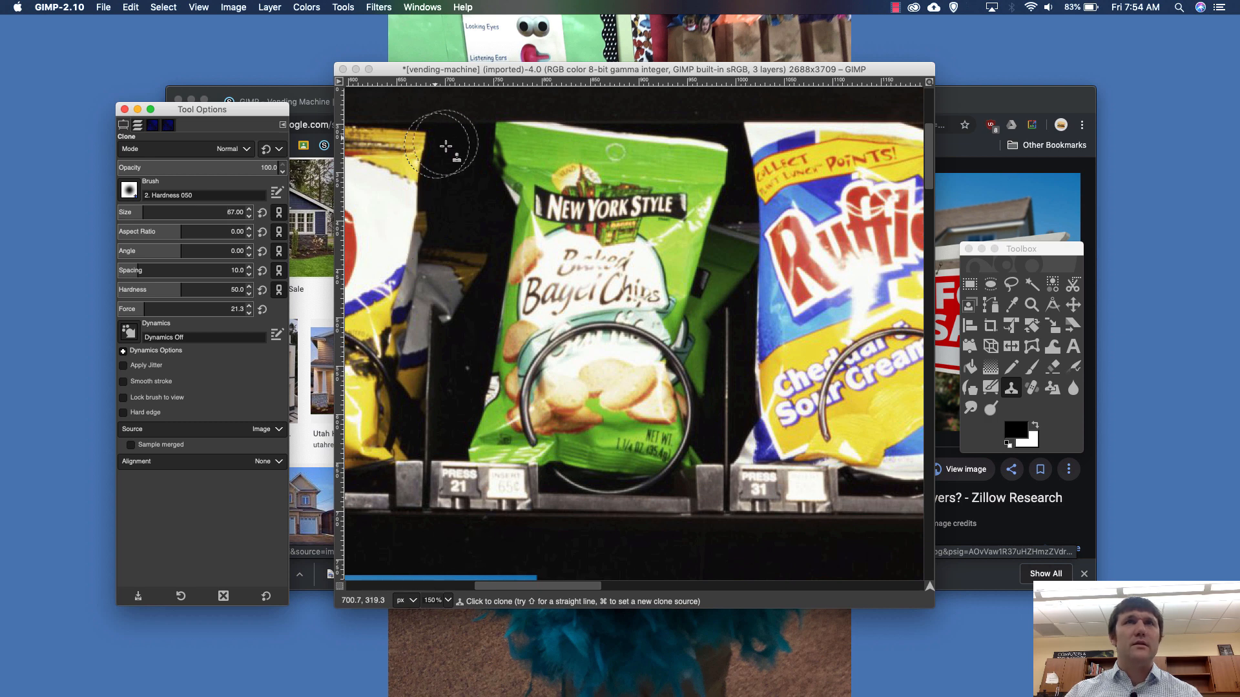
{"action": "left_click", "coordinate": [452, 156]}
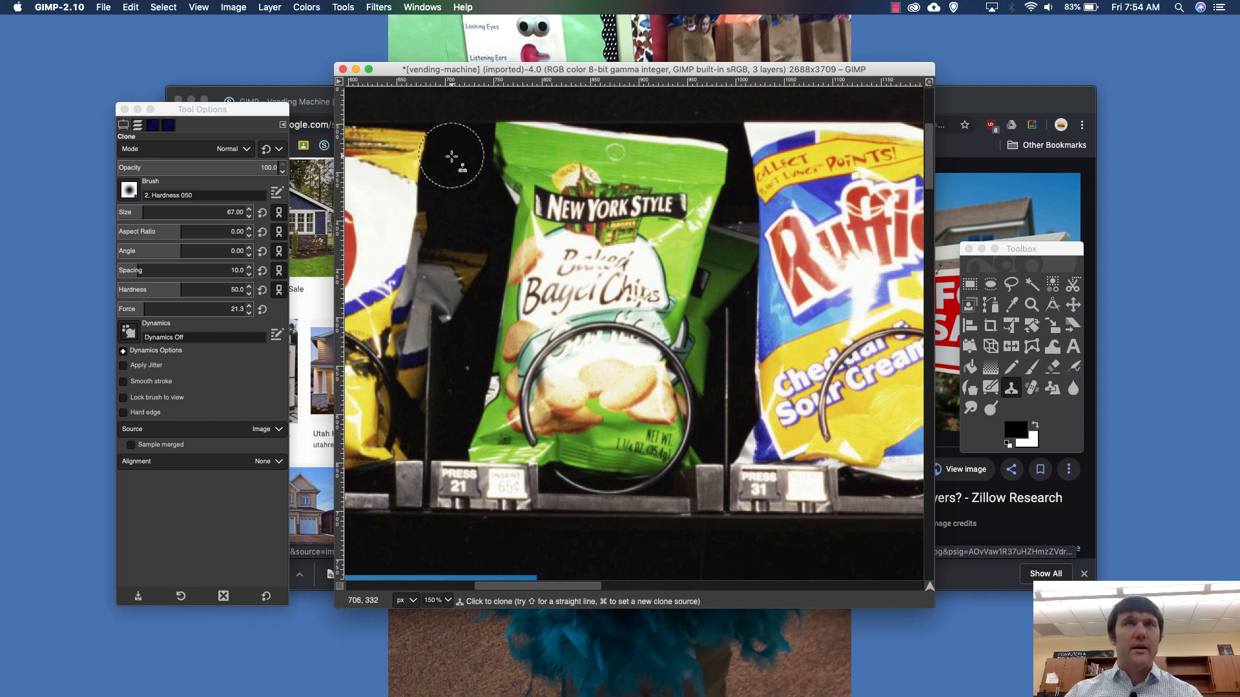
{"action": "left_click", "coordinate": [456, 157], "text": "super"}
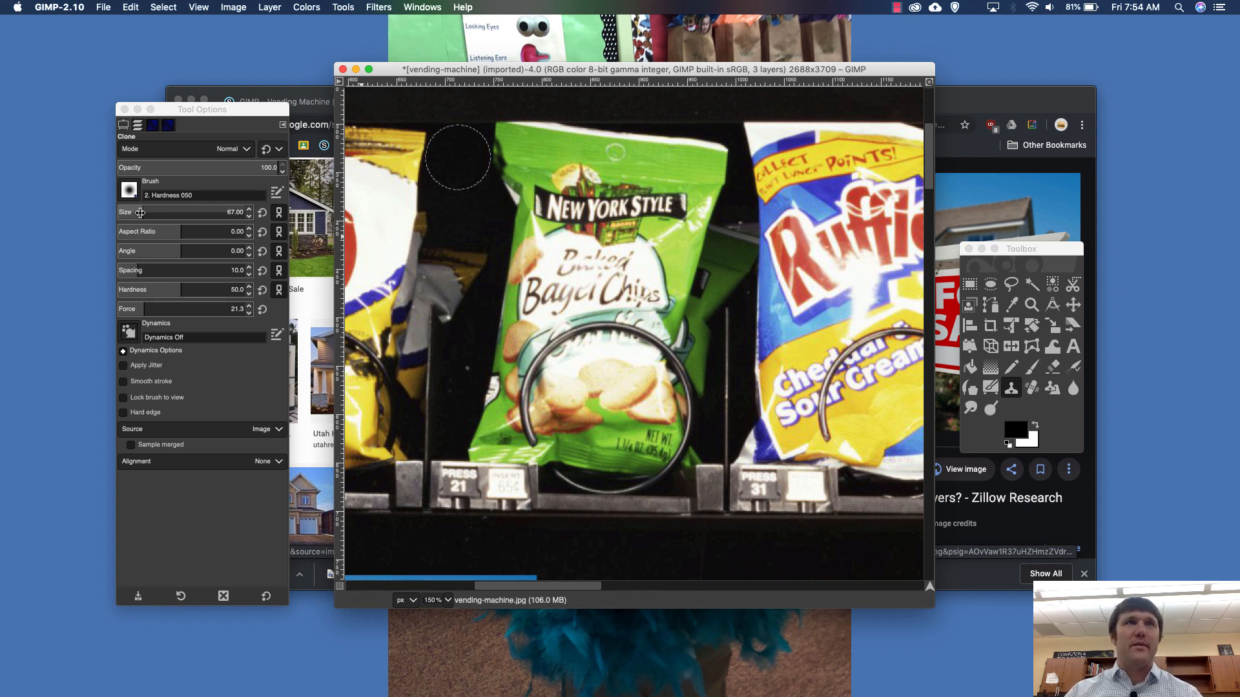
- Set the Clone brush to size 51 and choose the 2. Hardness 100 brush
{"action": "left_click_drag", "start_coordinate": [140, 212], "coordinate": [131, 220]}
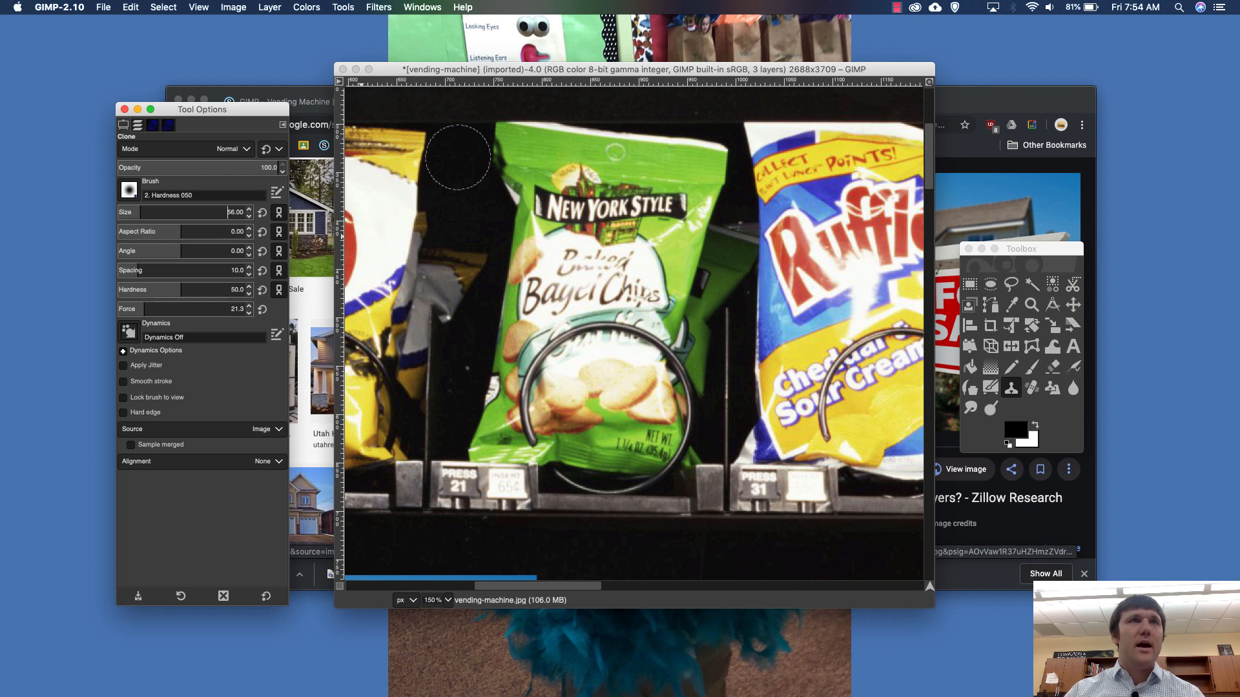
{"action": "left_click", "coordinate": [135, 188]}
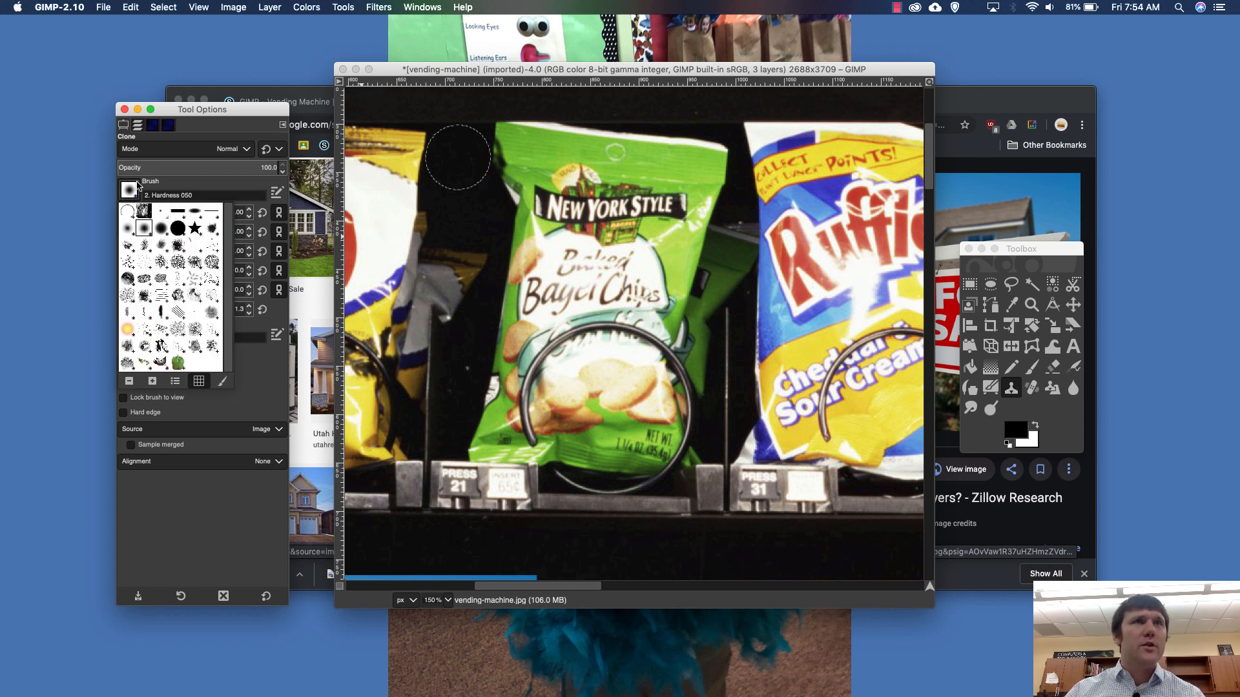
{"action": "left_click", "coordinate": [175, 232]}
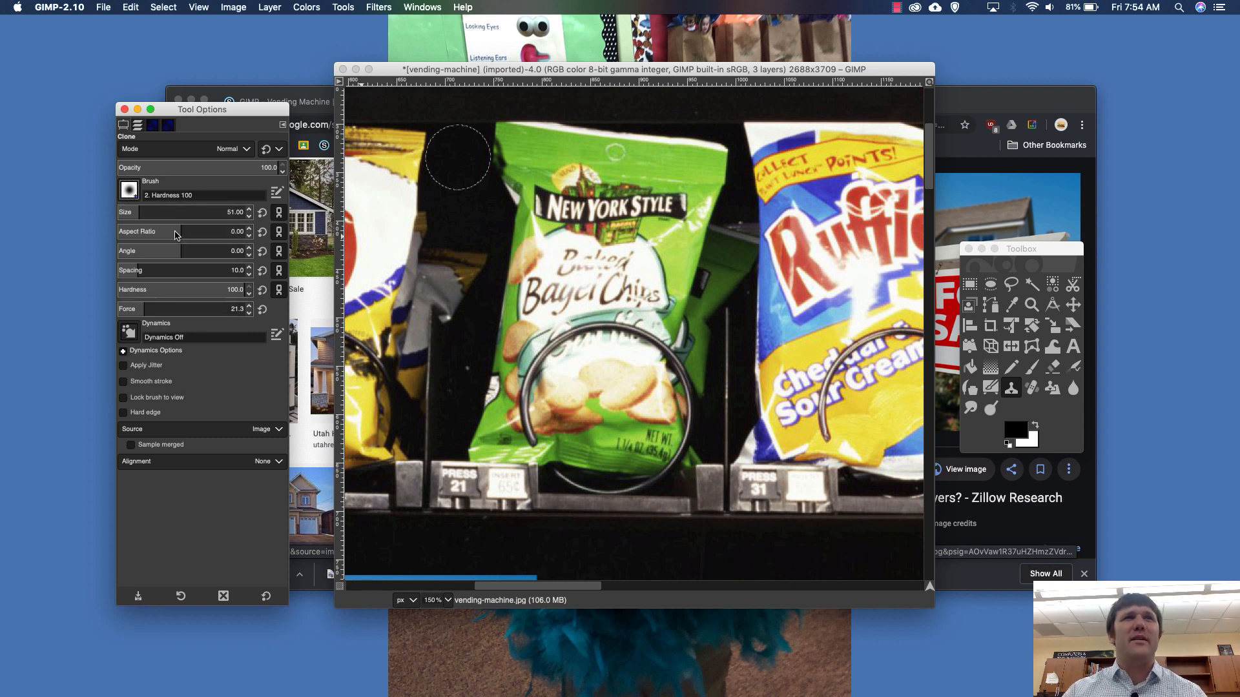
{"action": "left_click", "coordinate": [126, 190]}
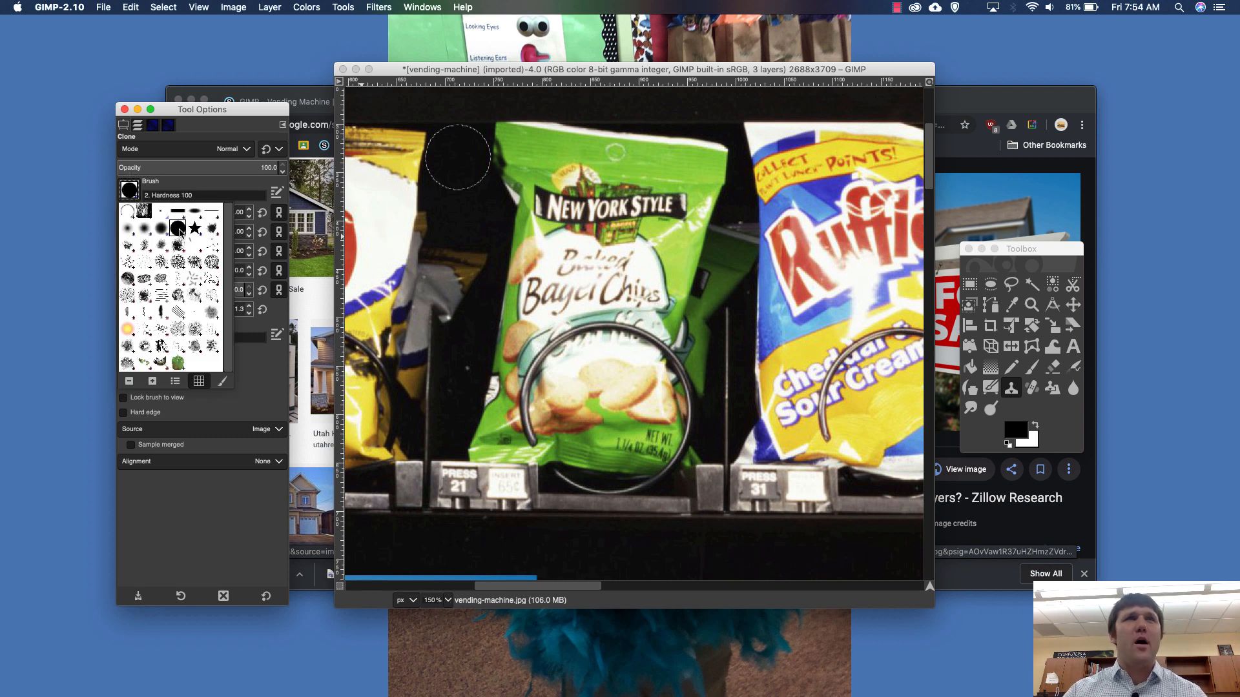
{"action": "left_click", "coordinate": [467, 161]}
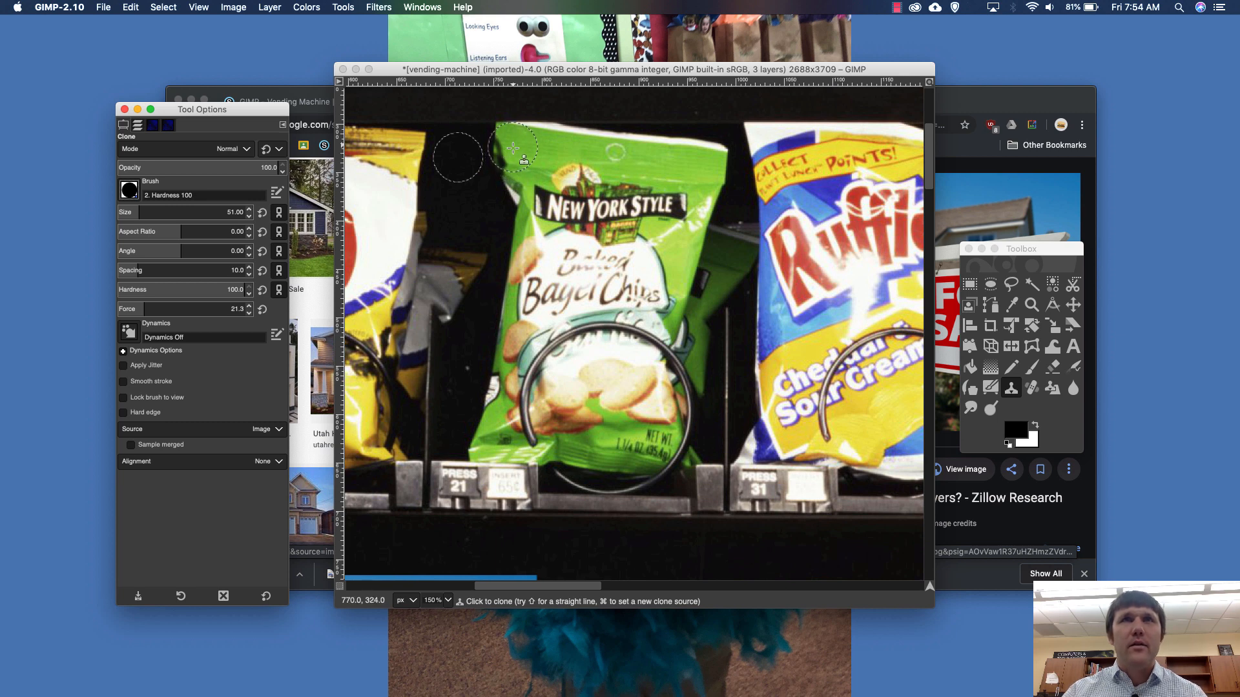
- Clone the black background over the left side and upper part of the Bagel Chips bag
{"action": "mouse_move", "coordinate": [514, 147]}
{"action": "left_mouse_down"}
{"action": "mouse_move", "coordinate": [527, 206]}
{"action": "mouse_move", "coordinate": [514, 176]}
{"action": "mouse_move", "coordinate": [529, 169]}
{"action": "mouse_move", "coordinate": [594, 182]}
{"action": "mouse_move", "coordinate": [566, 181]}
{"action": "mouse_move", "coordinate": [547, 216]}
{"action": "mouse_move", "coordinate": [504, 146]}
{"action": "mouse_move", "coordinate": [636, 161]}
{"action": "mouse_move", "coordinate": [590, 164]}
{"action": "mouse_move", "coordinate": [611, 159]}
{"action": "mouse_move", "coordinate": [607, 213]}
{"action": "mouse_move", "coordinate": [518, 221]}
{"action": "mouse_move", "coordinate": [585, 230]}
{"action": "mouse_move", "coordinate": [558, 236]}
{"action": "mouse_move", "coordinate": [573, 239]}
{"action": "mouse_move", "coordinate": [496, 230]}
{"action": "mouse_move", "coordinate": [536, 257]}
{"action": "mouse_move", "coordinate": [509, 274]}
{"action": "mouse_move", "coordinate": [558, 298]}
{"action": "mouse_move", "coordinate": [502, 301]}
{"action": "mouse_move", "coordinate": [515, 244]}
{"action": "mouse_move", "coordinate": [525, 332]}
{"action": "mouse_move", "coordinate": [500, 351]}
{"action": "mouse_move", "coordinate": [503, 394]}
{"action": "mouse_move", "coordinate": [525, 409]}
{"action": "mouse_move", "coordinate": [507, 401]}
{"action": "mouse_move", "coordinate": [473, 426]}
{"action": "mouse_move", "coordinate": [492, 434]}
{"action": "mouse_move", "coordinate": [470, 435]}
{"action": "mouse_move", "coordinate": [523, 434]}
{"action": "mouse_move", "coordinate": [502, 429]}
{"action": "mouse_move", "coordinate": [603, 303]}
{"action": "mouse_move", "coordinate": [562, 327]}
{"action": "mouse_move", "coordinate": [590, 327]}
{"action": "mouse_move", "coordinate": [521, 323]}
{"action": "mouse_move", "coordinate": [542, 327]}
{"action": "mouse_move", "coordinate": [592, 293]}
{"action": "mouse_move", "coordinate": [593, 252]}
{"action": "mouse_move", "coordinate": [620, 314]}
{"action": "mouse_move", "coordinate": [652, 302]}
{"action": "mouse_move", "coordinate": [601, 345]}
{"action": "mouse_move", "coordinate": [639, 359]}
{"action": "mouse_move", "coordinate": [646, 348]}
{"action": "mouse_move", "coordinate": [552, 388]}
{"action": "left_mouse_up"}
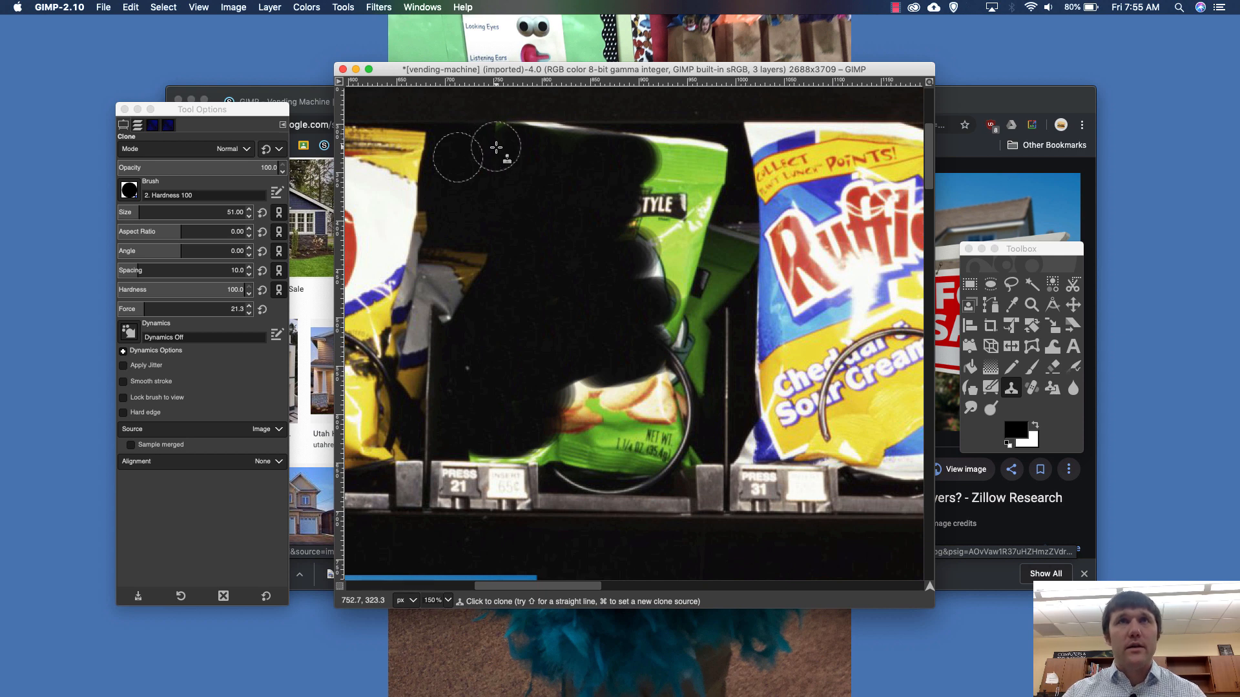
{"action": "mouse_move", "coordinate": [524, 147]}
{"action": "left_mouse_down"}
{"action": "mouse_move", "coordinate": [570, 145]}
{"action": "mouse_move", "coordinate": [497, 147]}
{"action": "mouse_move", "coordinate": [720, 159]}
{"action": "mouse_move", "coordinate": [603, 154]}
{"action": "left_mouse_up"}
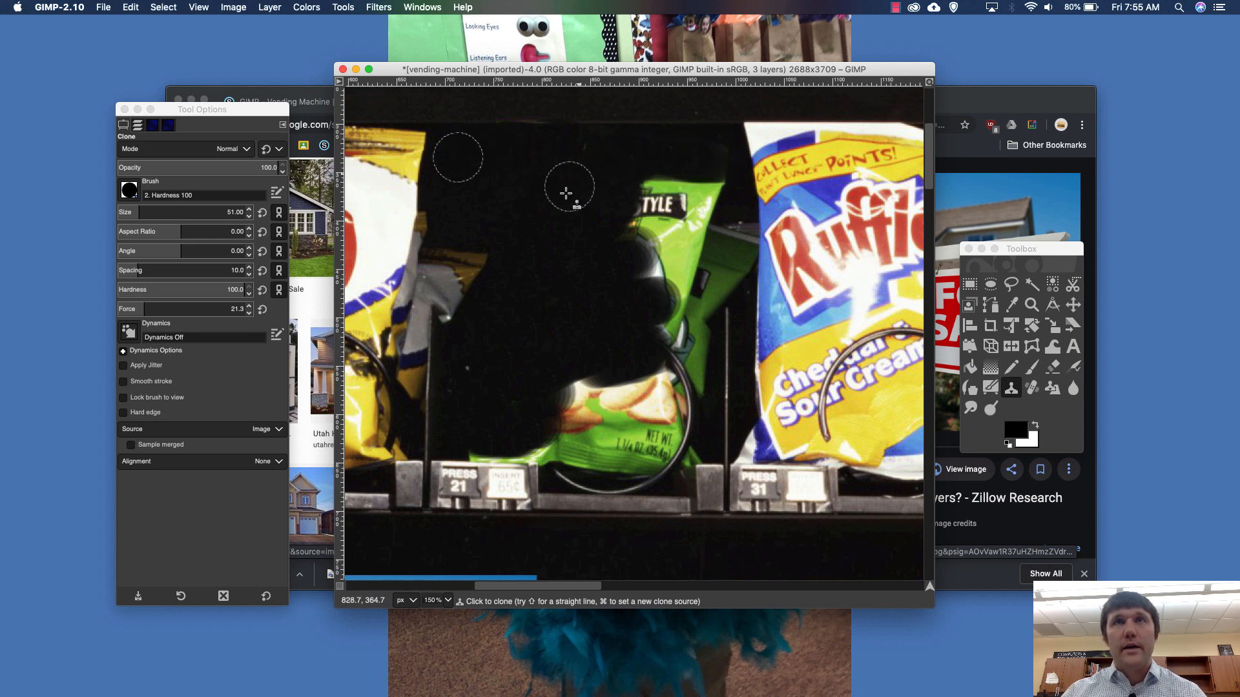
{"action": "mouse_move", "coordinate": [564, 210]}
{"action": "left_mouse_down"}
{"action": "mouse_move", "coordinate": [686, 209]}
{"action": "mouse_move", "coordinate": [636, 204]}
{"action": "mouse_move", "coordinate": [708, 195]}
{"action": "mouse_move", "coordinate": [688, 217]}
{"action": "mouse_move", "coordinate": [700, 228]}
{"action": "mouse_move", "coordinate": [658, 237]}
{"action": "mouse_move", "coordinate": [673, 247]}
{"action": "mouse_move", "coordinate": [665, 293]}
{"action": "mouse_move", "coordinate": [657, 274]}
{"action": "mouse_move", "coordinate": [731, 274]}
{"action": "mouse_move", "coordinate": [680, 269]}
{"action": "mouse_move", "coordinate": [735, 255]}
{"action": "mouse_move", "coordinate": [695, 246]}
{"action": "mouse_move", "coordinate": [646, 193]}
{"action": "mouse_move", "coordinate": [698, 197]}
{"action": "left_mouse_up"}
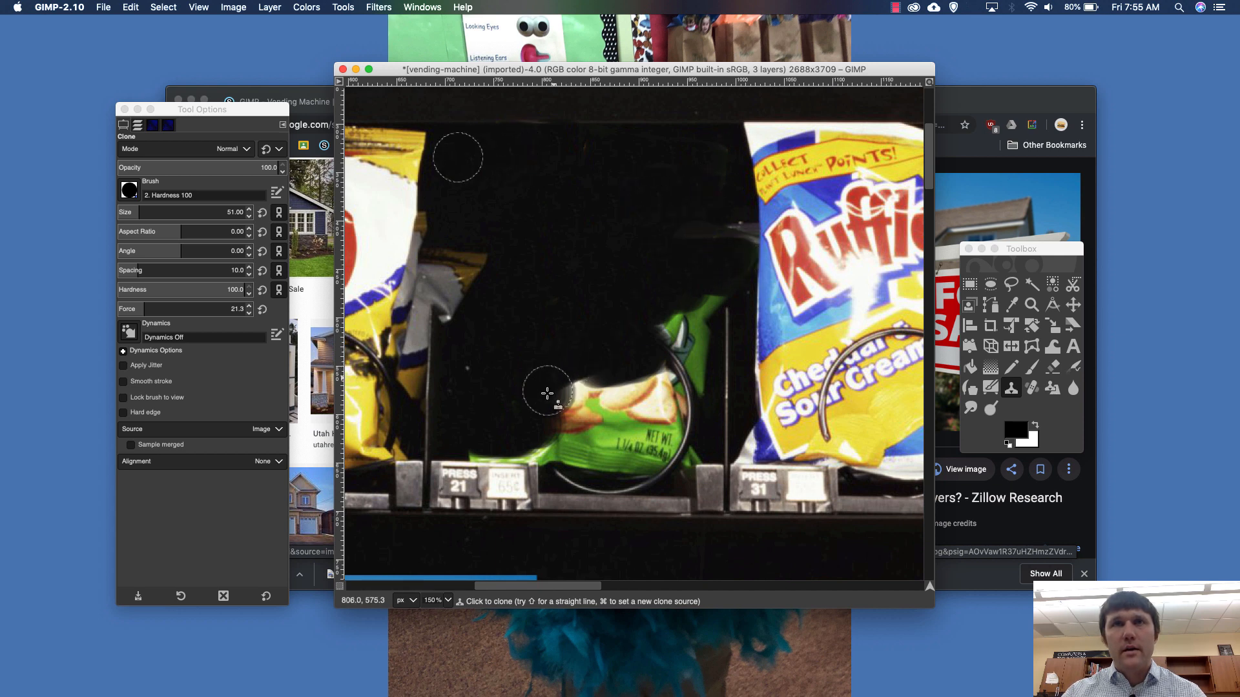
- Clone black over the lower part of the Bagel Chips bag and its metal loop, down to the price-label ledge
{"action": "left_click_drag", "start_coordinate": [546, 392], "coordinate": [705, 396]}
{"action": "mouse_move", "coordinate": [549, 395]}
{"action": "left_mouse_down"}
{"action": "mouse_move", "coordinate": [673, 416]}
{"action": "mouse_move", "coordinate": [685, 388]}
{"action": "left_mouse_up"}
{"action": "mouse_move", "coordinate": [637, 347]}
{"action": "left_mouse_down"}
{"action": "mouse_move", "coordinate": [684, 350]}
{"action": "mouse_move", "coordinate": [646, 360]}
{"action": "mouse_move", "coordinate": [681, 366]}
{"action": "mouse_move", "coordinate": [672, 391]}
{"action": "left_mouse_up"}
{"action": "mouse_move", "coordinate": [663, 304]}
{"action": "left_mouse_down"}
{"action": "mouse_move", "coordinate": [702, 313]}
{"action": "mouse_move", "coordinate": [699, 386]}
{"action": "left_mouse_up"}
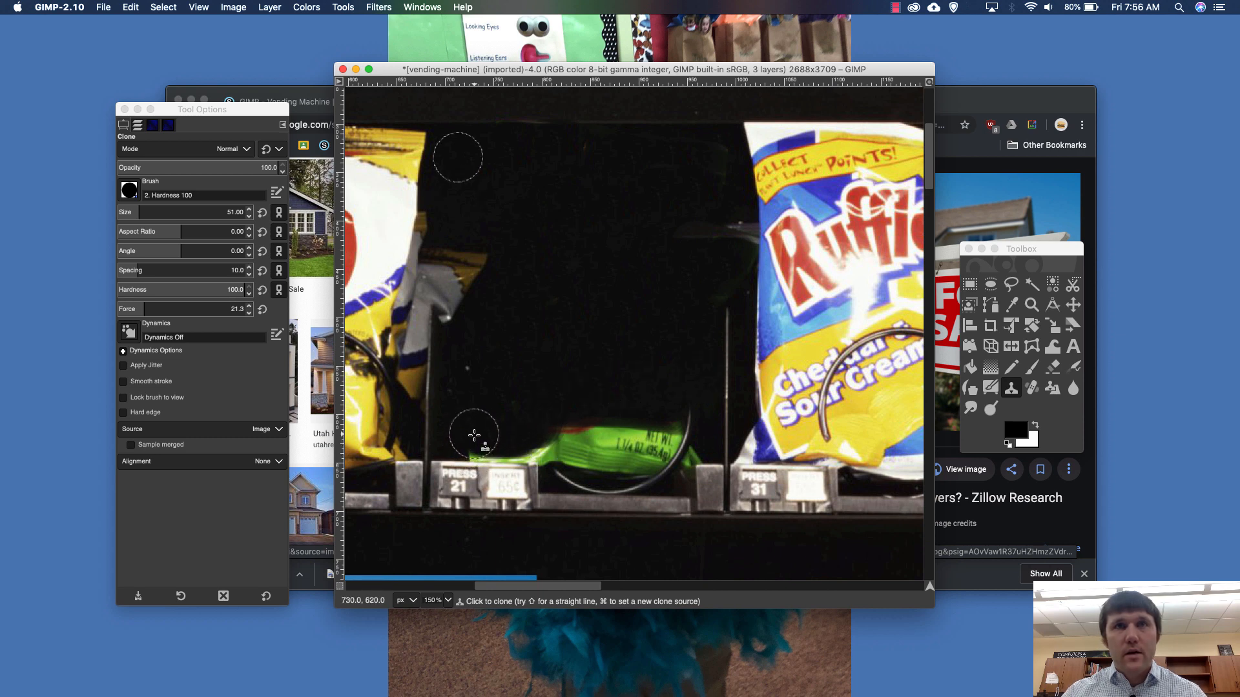
{"action": "mouse_move", "coordinate": [475, 437]}
{"action": "left_mouse_down"}
{"action": "mouse_move", "coordinate": [695, 427]}
{"action": "mouse_move", "coordinate": [648, 445]}
{"action": "mouse_move", "coordinate": [686, 445]}
{"action": "mouse_move", "coordinate": [630, 457]}
{"action": "mouse_move", "coordinate": [671, 462]}
{"action": "mouse_move", "coordinate": [585, 468]}
{"action": "mouse_move", "coordinate": [656, 471]}
{"action": "mouse_move", "coordinate": [565, 475]}
{"action": "mouse_move", "coordinate": [638, 475]}
{"action": "mouse_move", "coordinate": [561, 445]}
{"action": "left_mouse_up"}
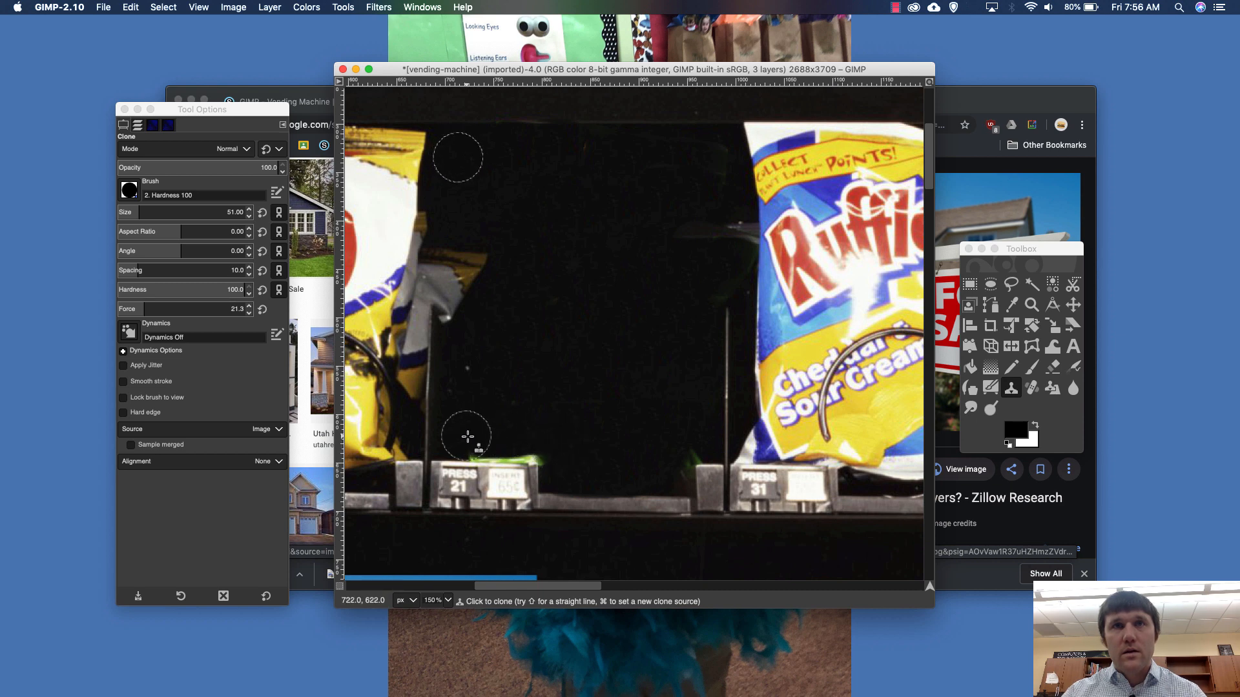
{"action": "mouse_move", "coordinate": [466, 430]}
{"action": "left_mouse_down"}
{"action": "mouse_move", "coordinate": [559, 434]}
{"action": "mouse_move", "coordinate": [481, 444]}
{"action": "mouse_move", "coordinate": [560, 446]}
{"action": "left_mouse_up"}
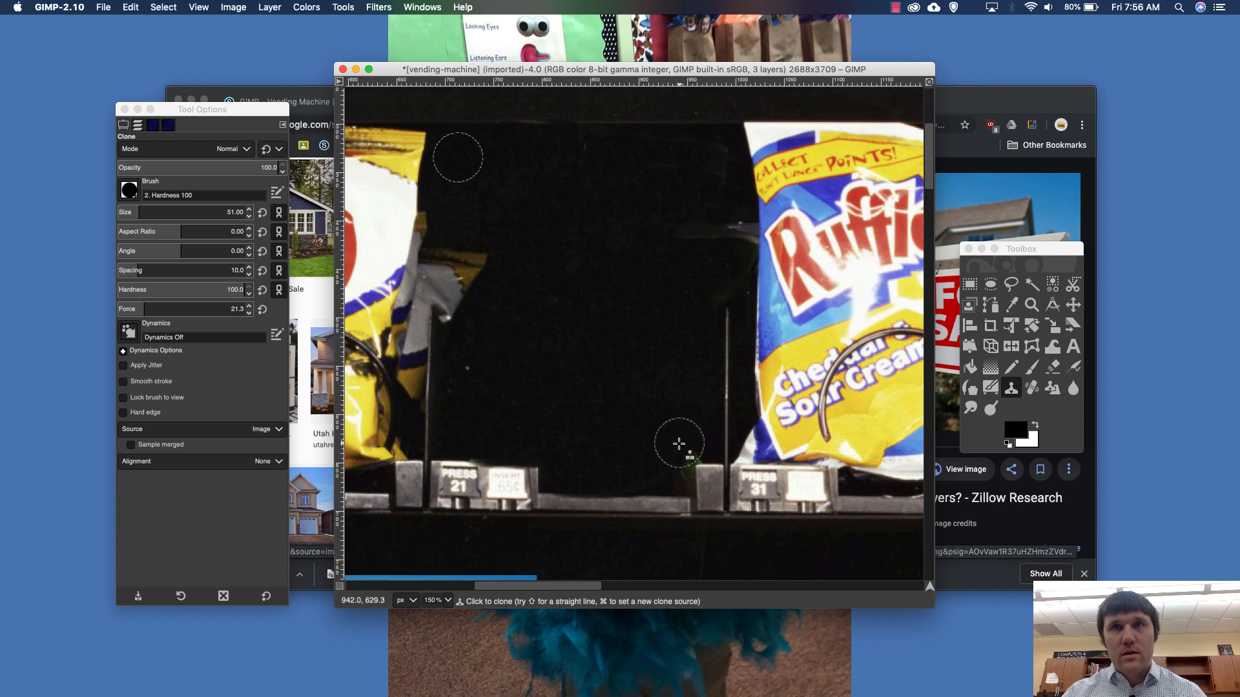
- Touch up the leftover bag traces in the upper part of the compartment, beside the Ruffles bag, with cloned black
{"action": "mouse_move", "coordinate": [673, 252]}
{"action": "left_mouse_down"}
{"action": "mouse_move", "coordinate": [733, 235]}
{"action": "mouse_move", "coordinate": [700, 301]}
{"action": "left_mouse_up"}
{"action": "left_click_drag", "start_coordinate": [683, 183], "coordinate": [719, 161]}
{"action": "left_click_drag", "start_coordinate": [555, 149], "coordinate": [610, 154]}
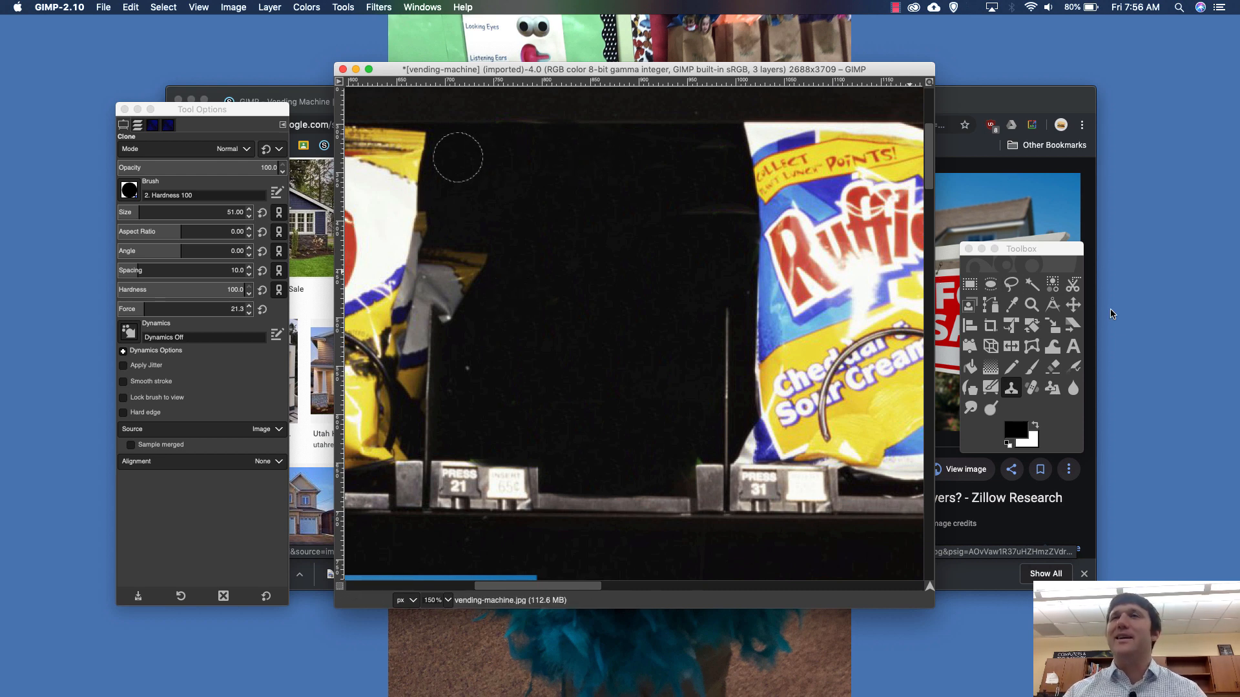
- Make the house photo layer active and move it into the blackened compartment between the Lay's and Ruffles bags
{"action": "left_click", "coordinate": [1074, 306]}
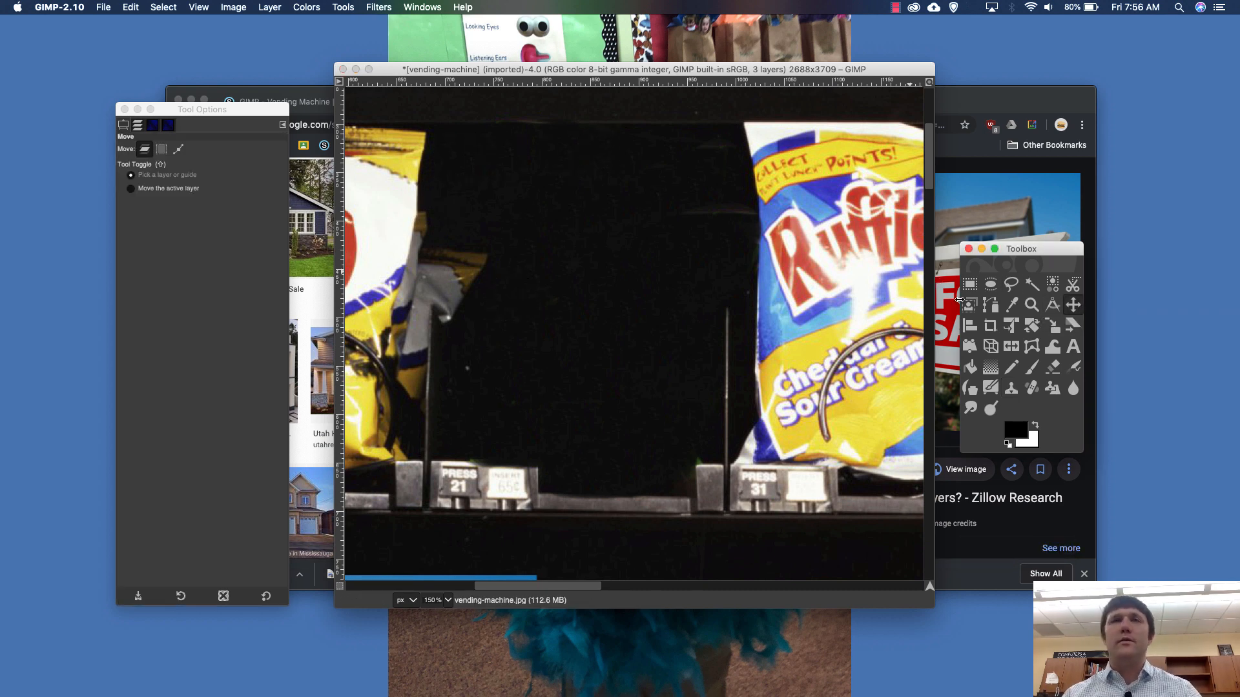
{"action": "scroll", "coordinate": [763, 330], "scroll_direction": "down", "scroll_amount": 3}
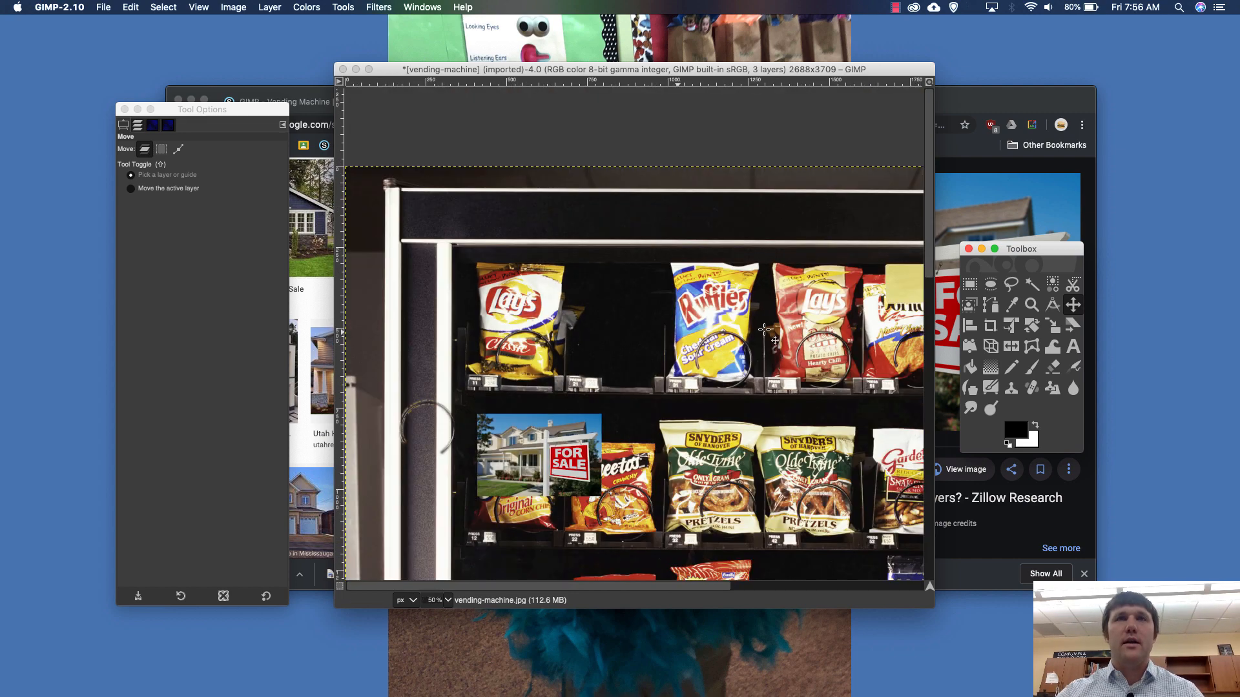
{"action": "scroll", "coordinate": [658, 369], "scroll_direction": "down", "scroll_amount": 10}
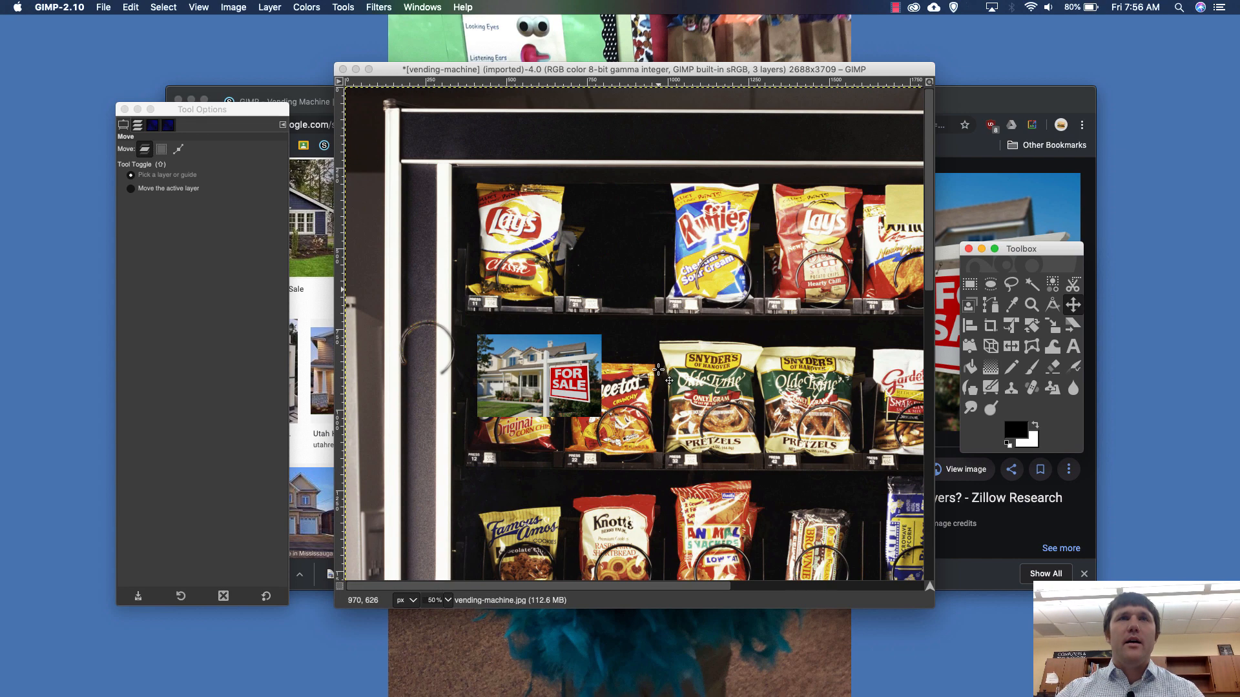
{"action": "scroll", "coordinate": [658, 370], "scroll_direction": "right", "scroll_amount": 5}
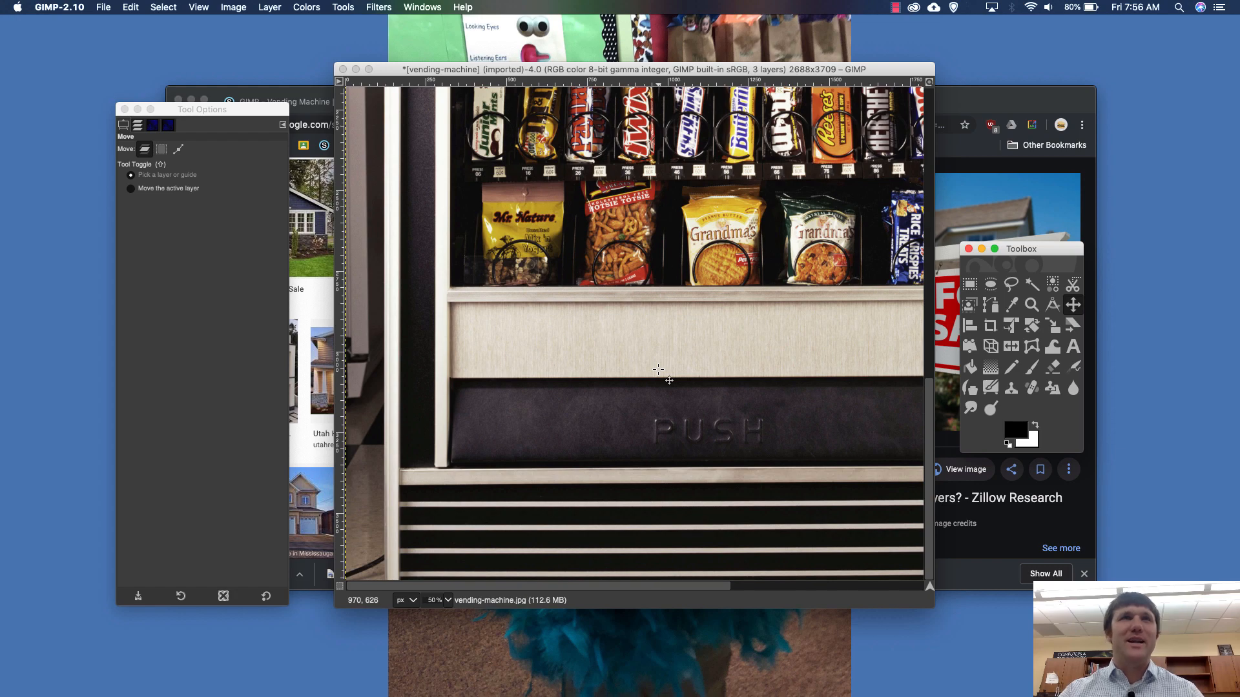
{"action": "left_click", "coordinate": [137, 126]}
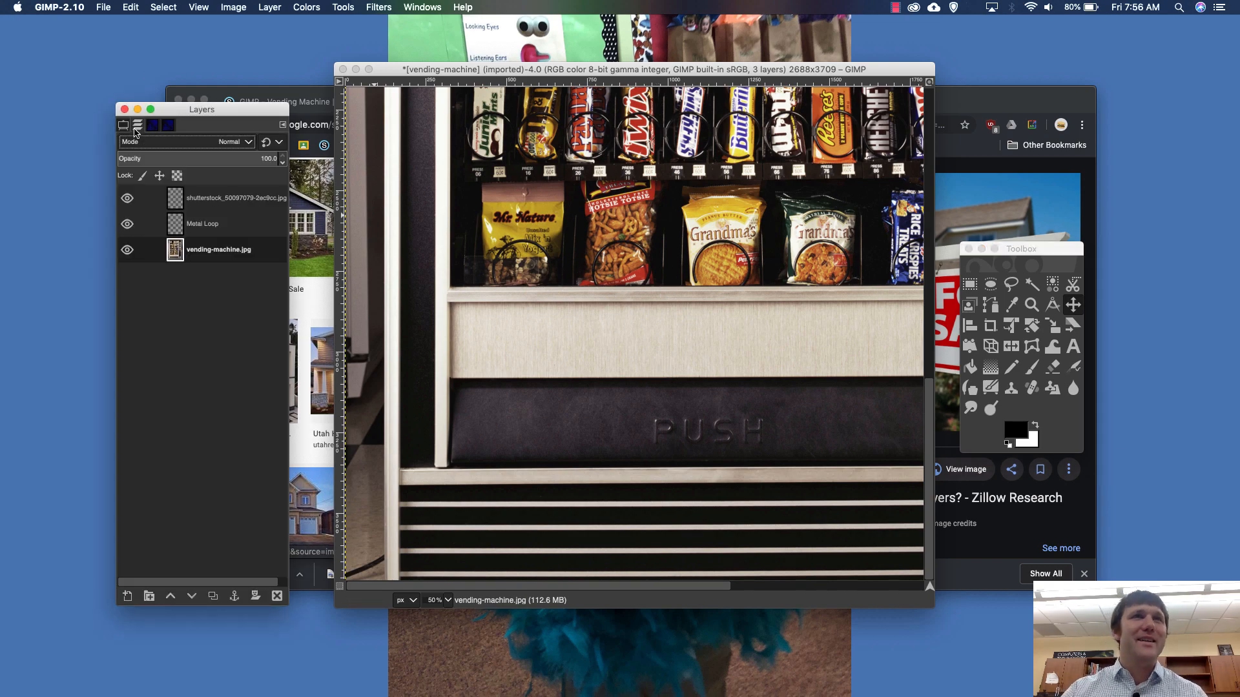
{"action": "left_click", "coordinate": [209, 197]}
{"action": "scroll", "coordinate": [423, 263], "scroll_direction": "up", "scroll_amount": 10}
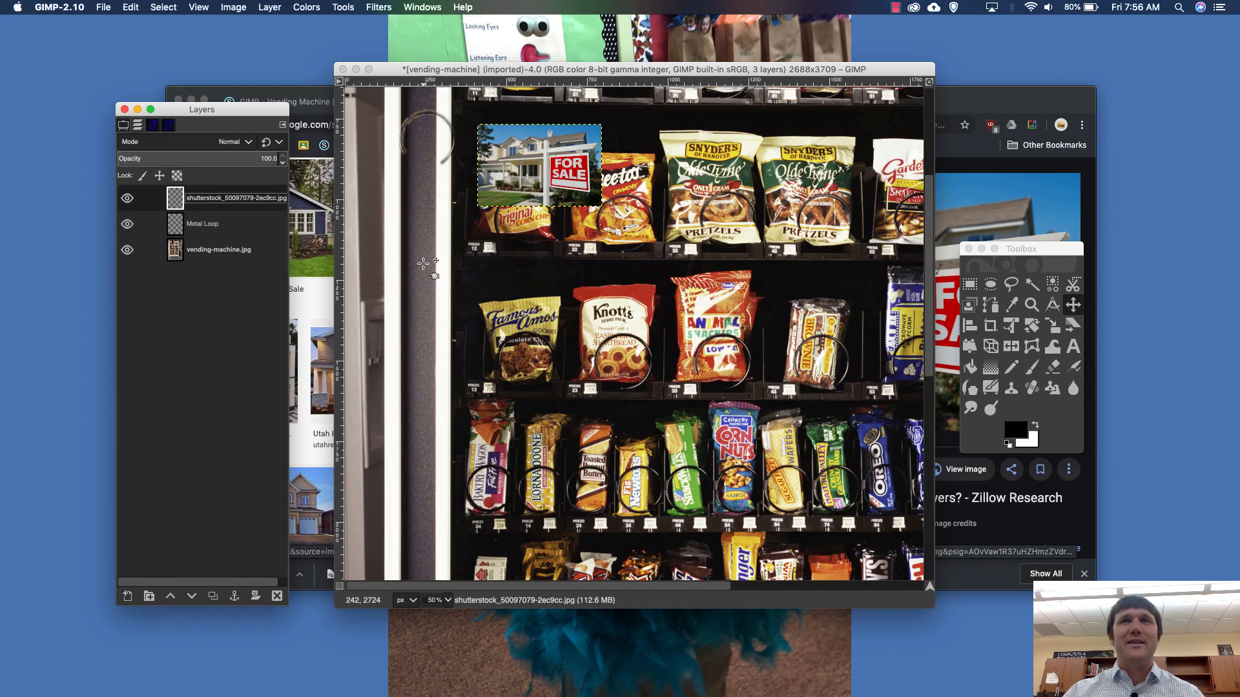
{"action": "scroll", "coordinate": [423, 263], "scroll_direction": "up", "scroll_amount": 5}
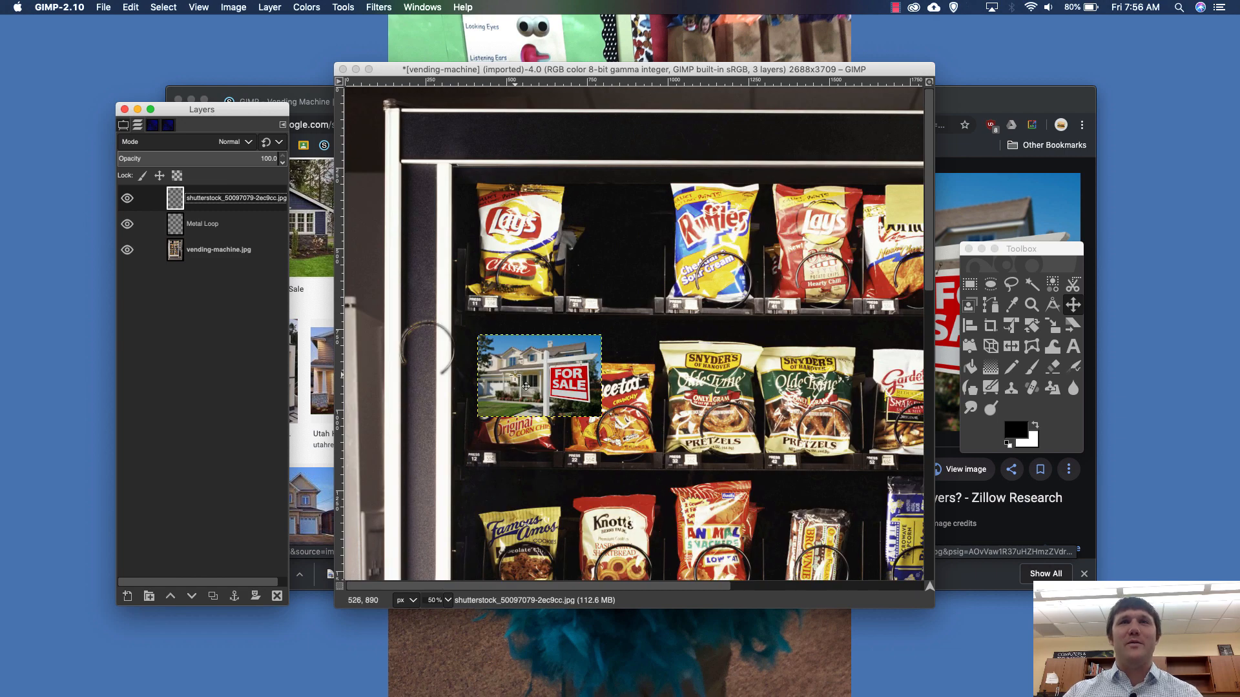
{"action": "left_click_drag", "start_coordinate": [526, 386], "coordinate": [597, 254]}
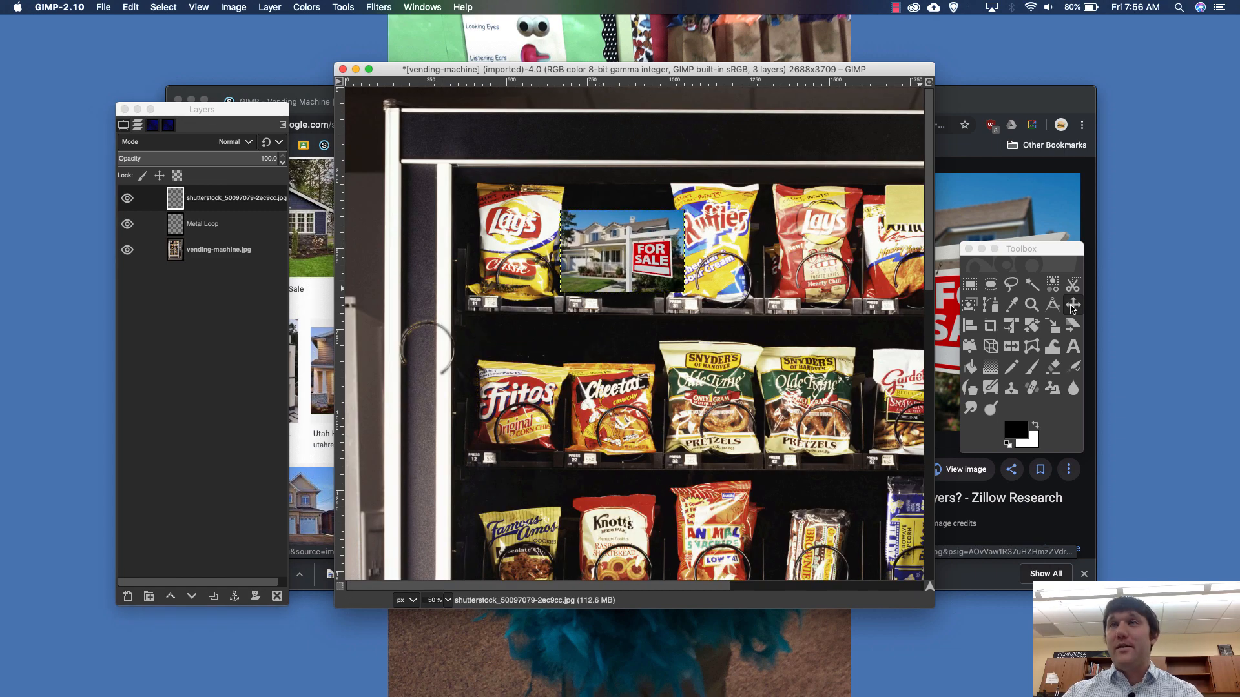
- Nudge the house photo slightly up and left with the Move tool, and undo the stray shift of the vending machine layer
{"action": "double_click", "coordinate": [1072, 306]}
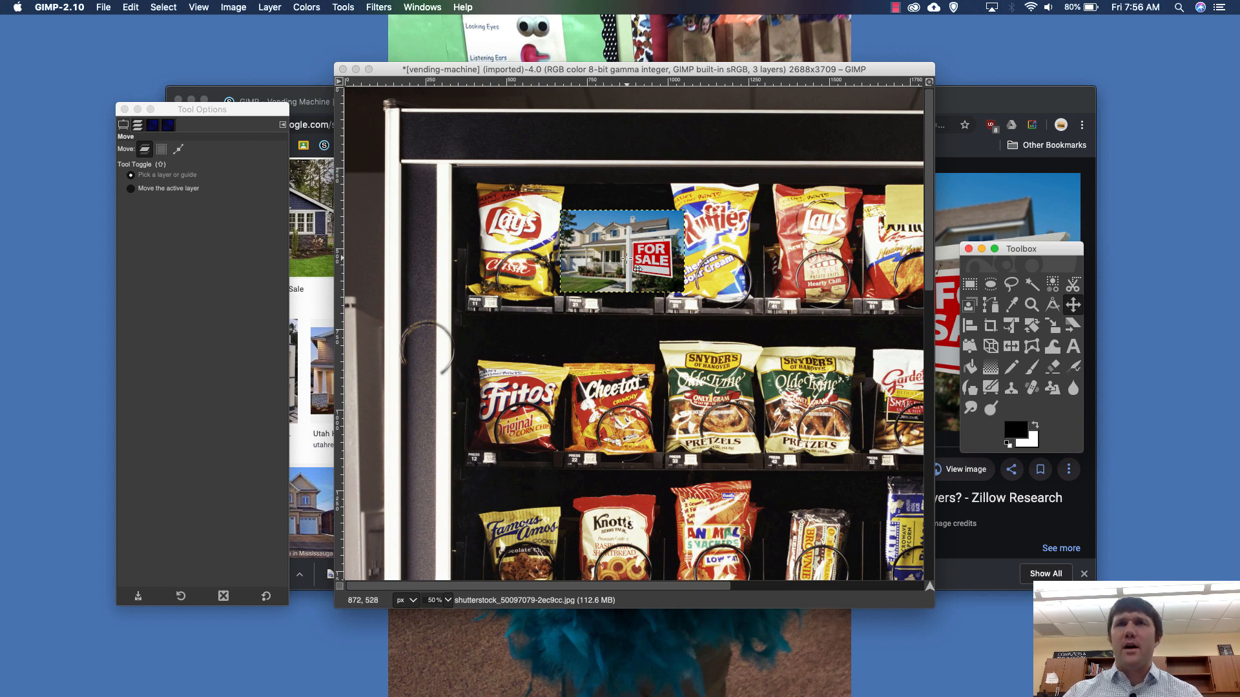
{"action": "left_click_drag", "start_coordinate": [626, 258], "coordinate": [622, 253]}
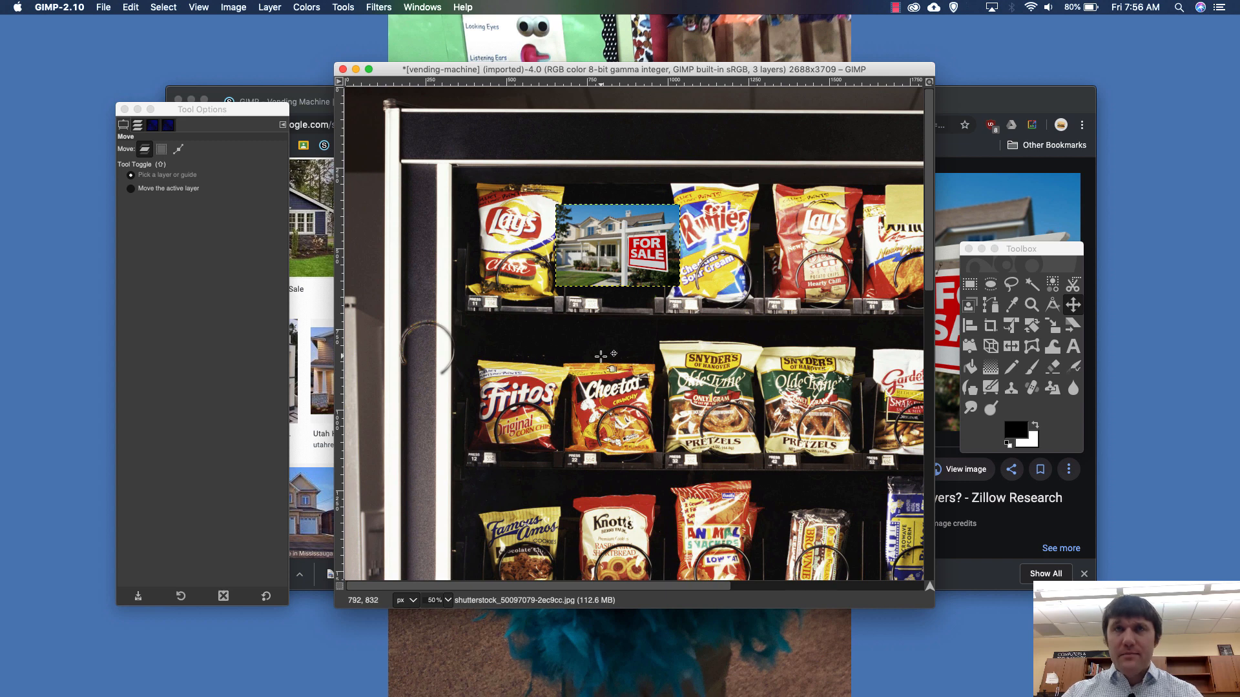
{"action": "left_click_drag", "start_coordinate": [604, 356], "coordinate": [660, 339]}
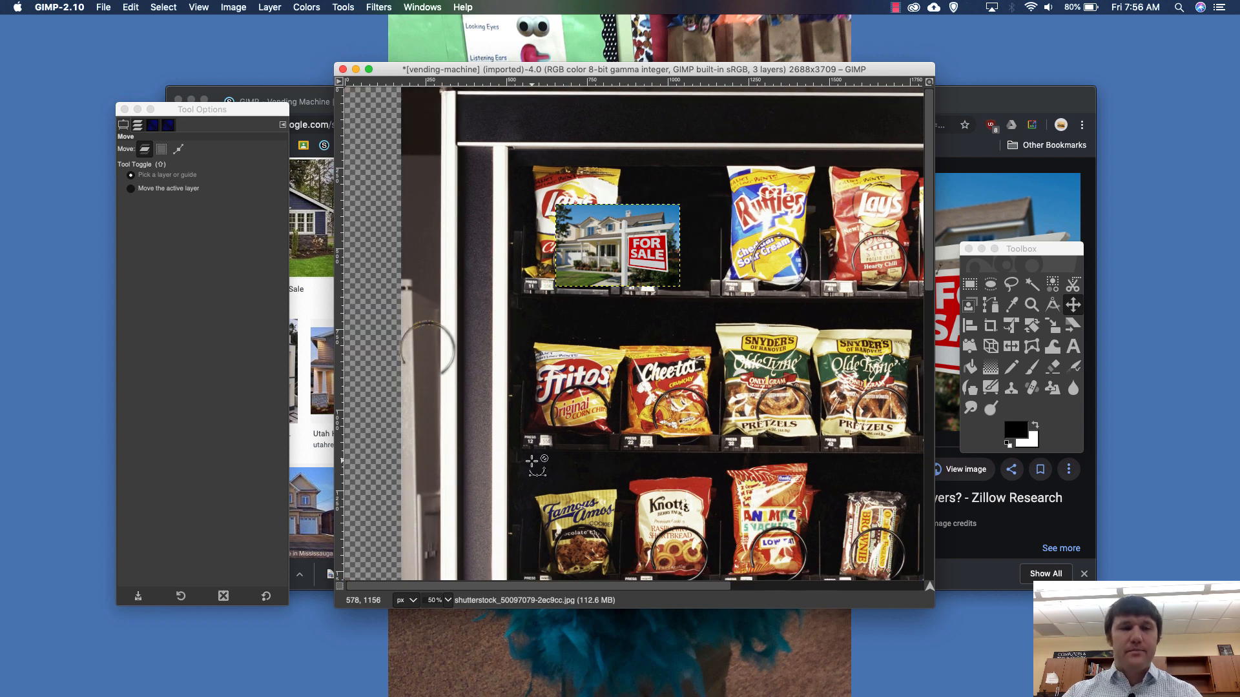
{"action": "key", "text": "super+z"}
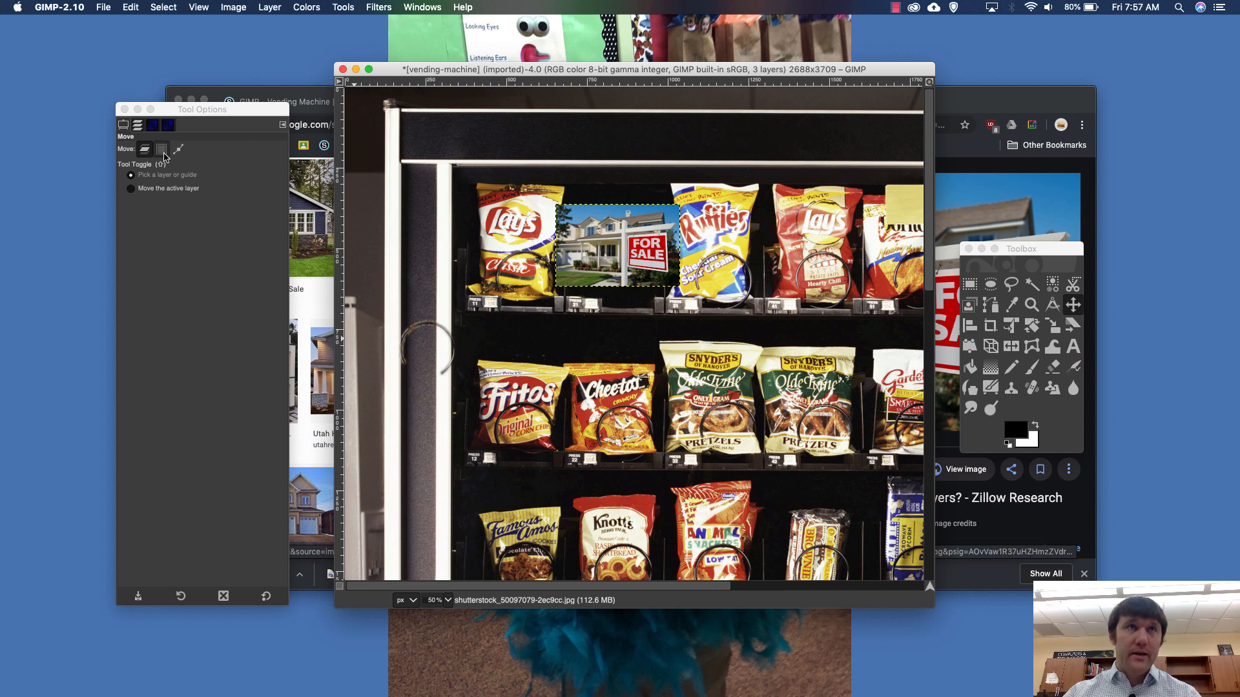
- Set the Move tool to move only the active layer instead of picking a layer or guide
{"action": "left_click", "coordinate": [150, 189]}
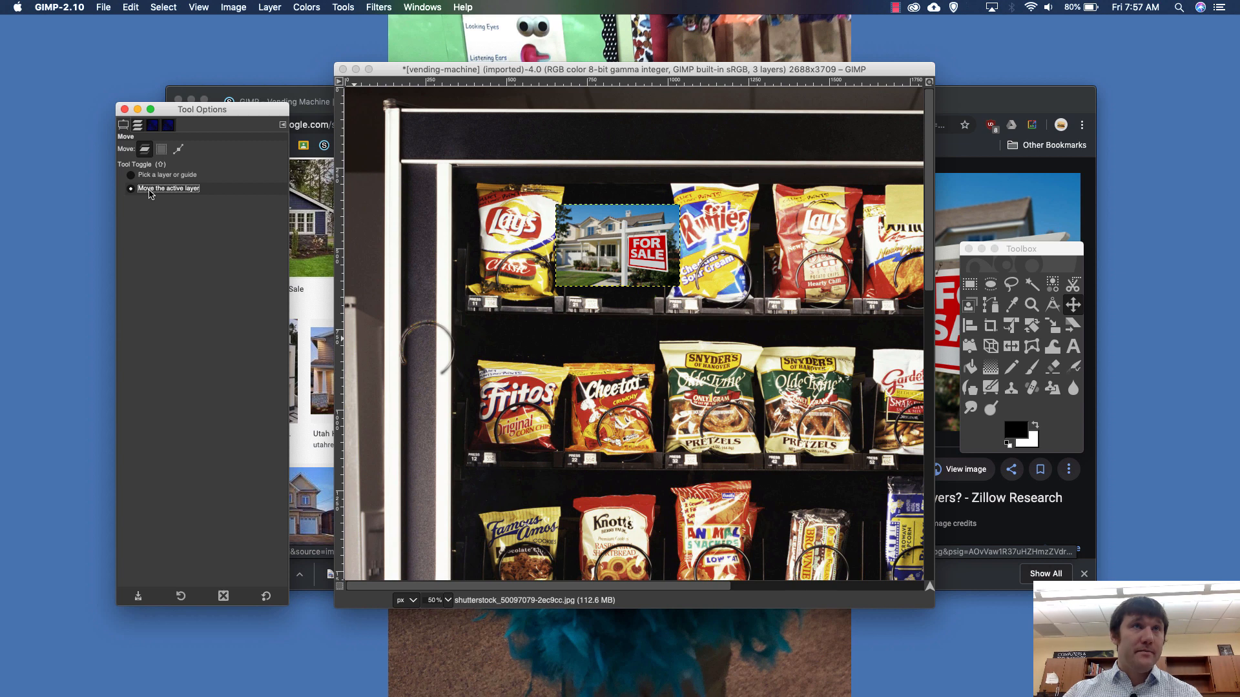
{"action": "left_click", "coordinate": [138, 126]}
{"action": "left_click", "coordinate": [207, 232]}
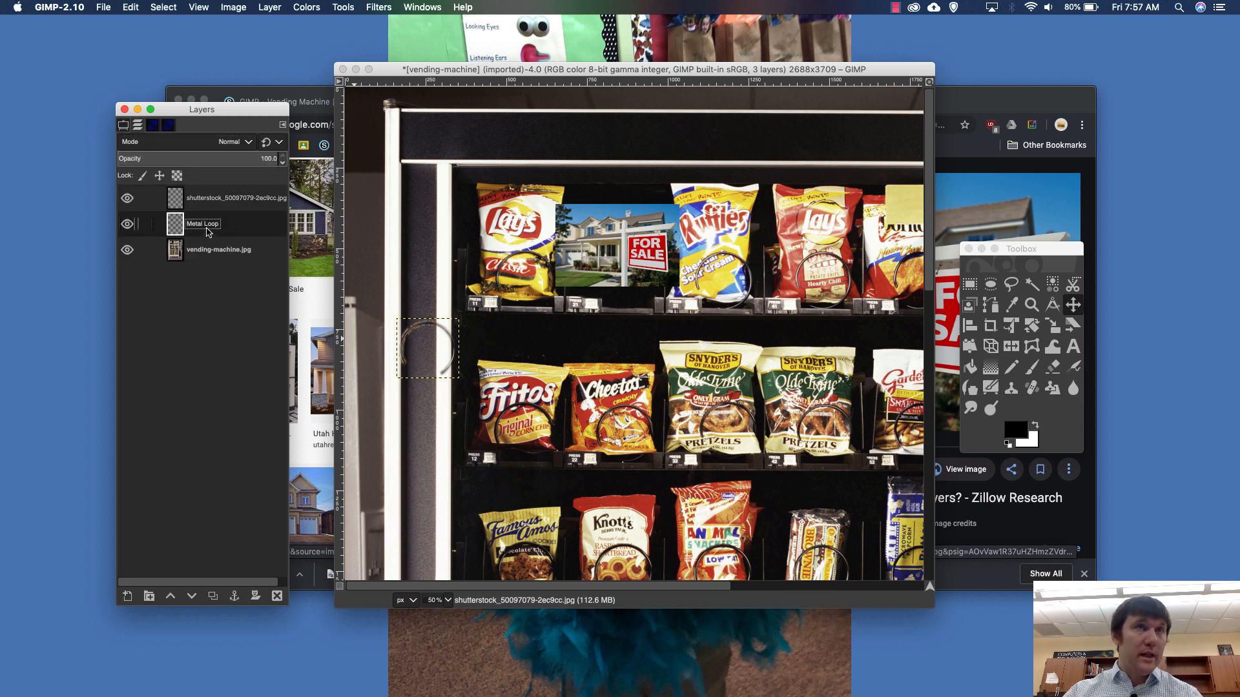
{"action": "left_click", "coordinate": [211, 252]}
{"action": "left_click", "coordinate": [220, 202]}
{"action": "double_click", "coordinate": [206, 224]}
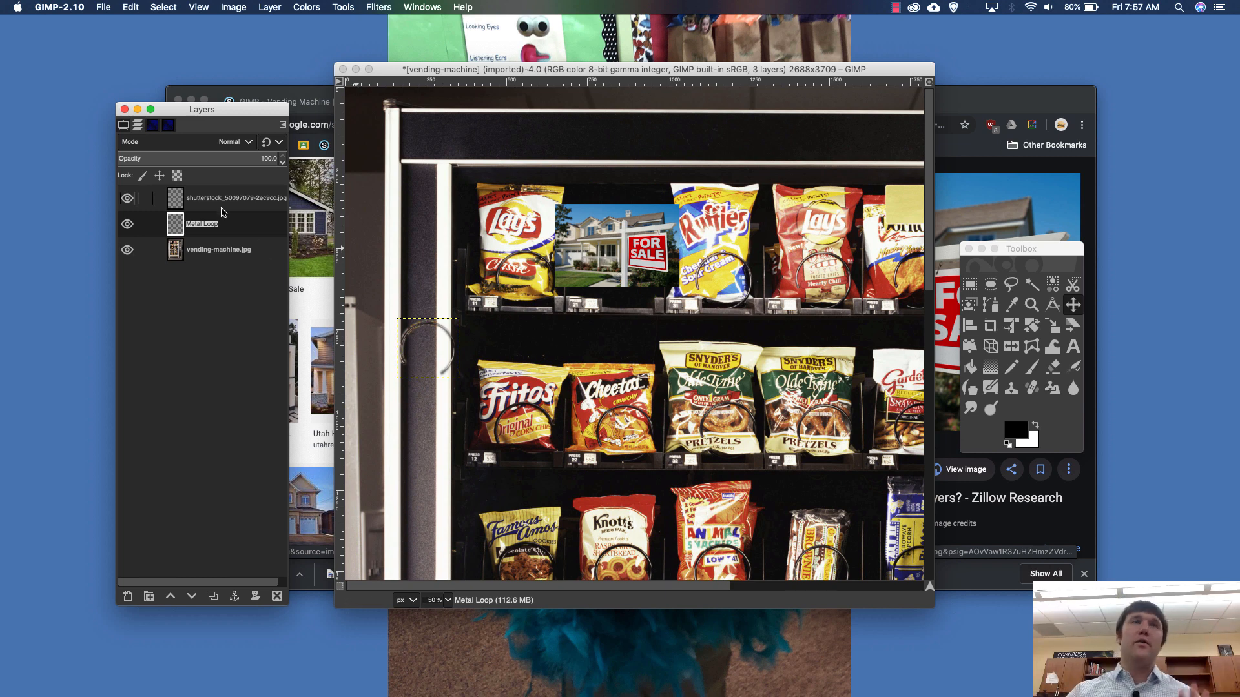
{"action": "left_click", "coordinate": [138, 128]}
{"action": "left_click", "coordinate": [122, 125]}
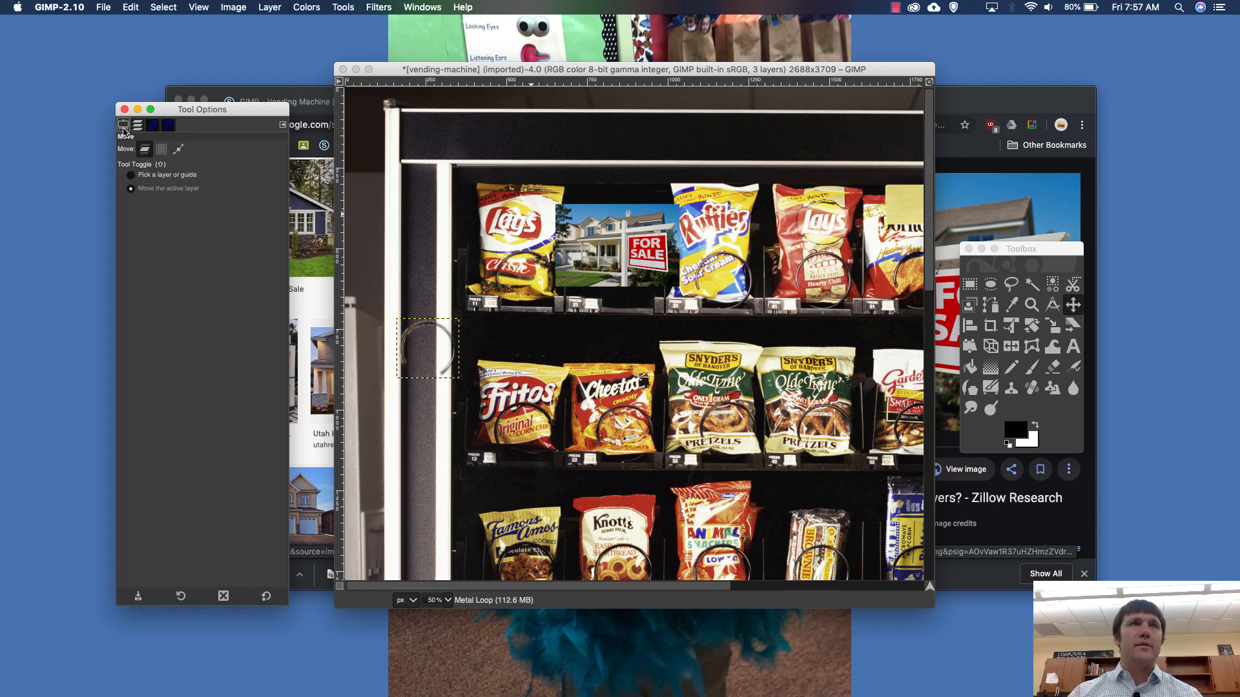
{"action": "left_click", "coordinate": [148, 190]}
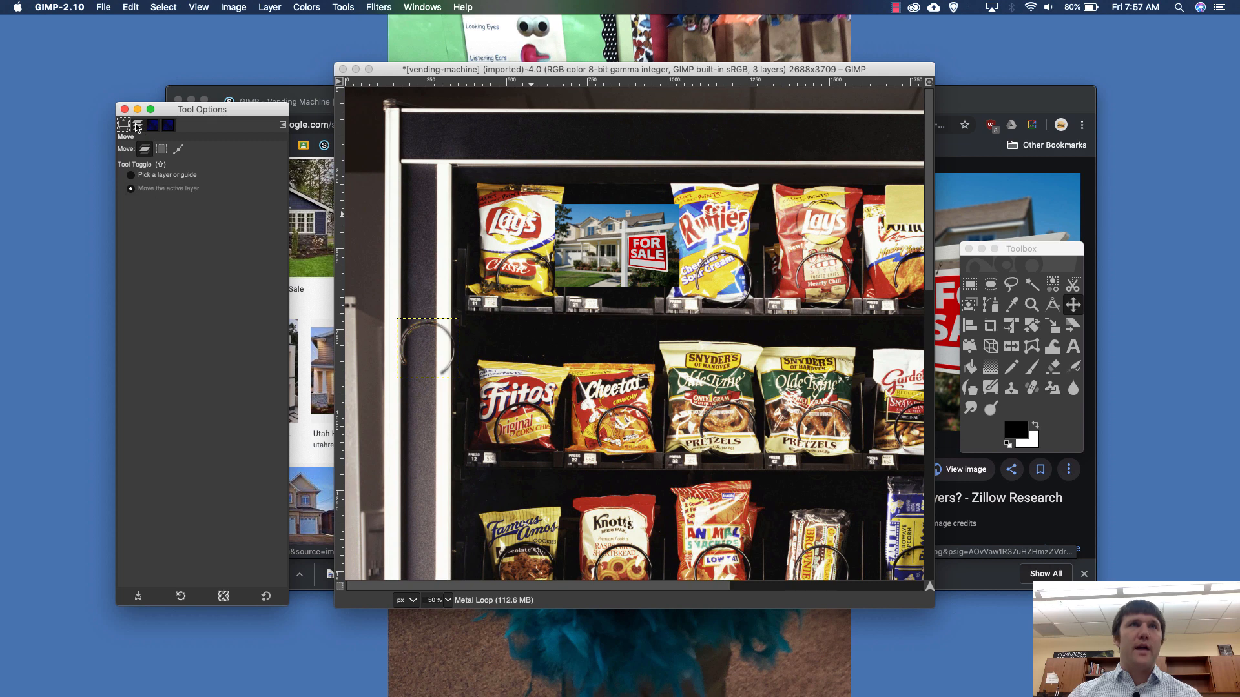
- Make the house photo layer active and move it straight down to the price-label ledge
{"action": "left_click", "coordinate": [137, 125]}
{"action": "left_click", "coordinate": [193, 196]}
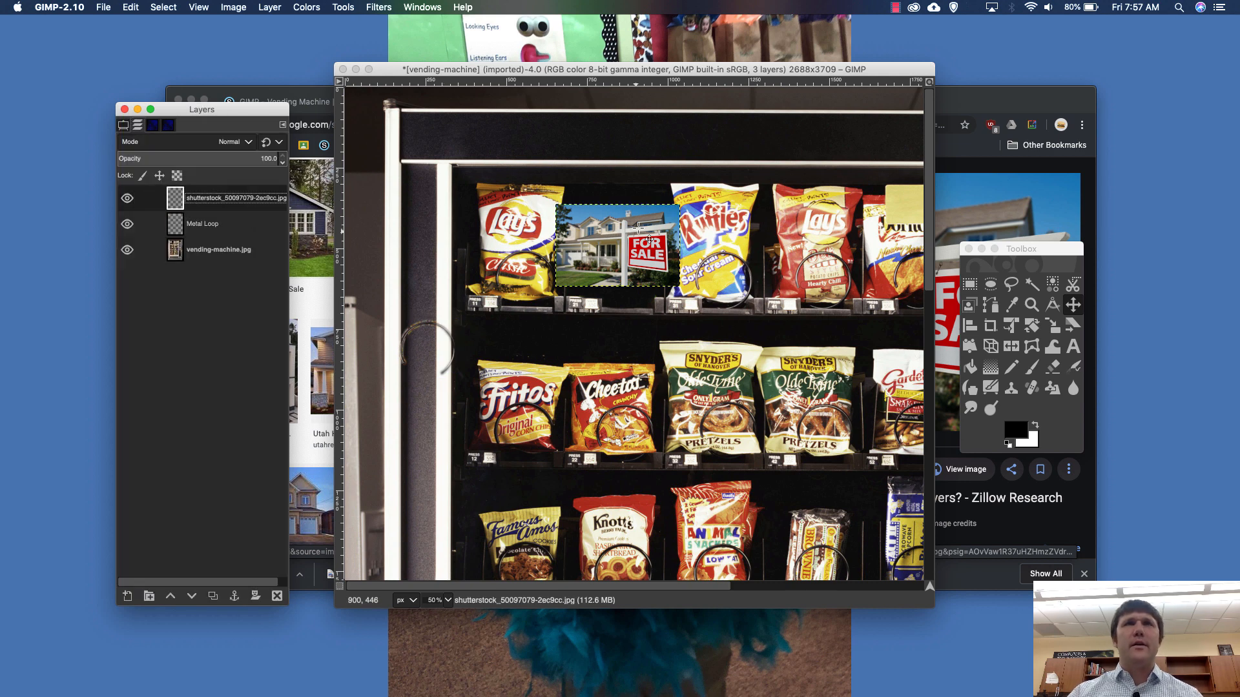
{"action": "left_click_drag", "start_coordinate": [617, 252], "coordinate": [618, 262]}
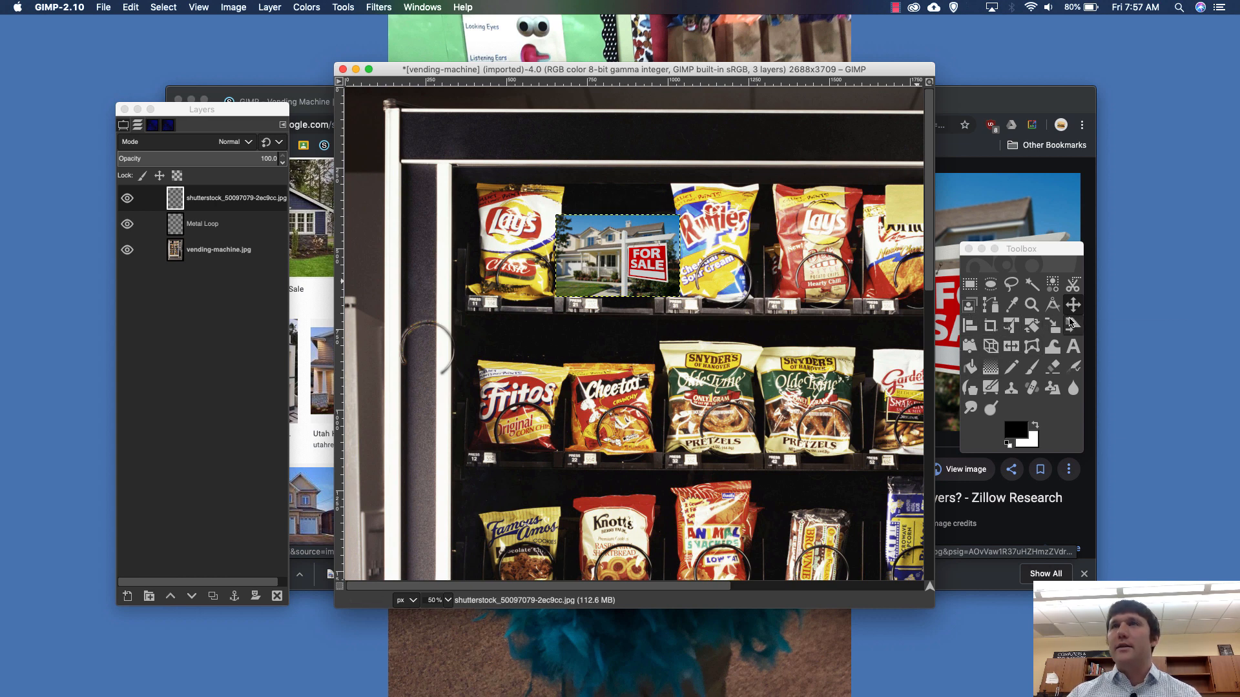
- Scale the house photo to 326 × 217 px and move it up and right between the Lay's and Ruffles bags
{"action": "left_click", "coordinate": [1031, 326]}
{"action": "left_click", "coordinate": [1053, 330]}
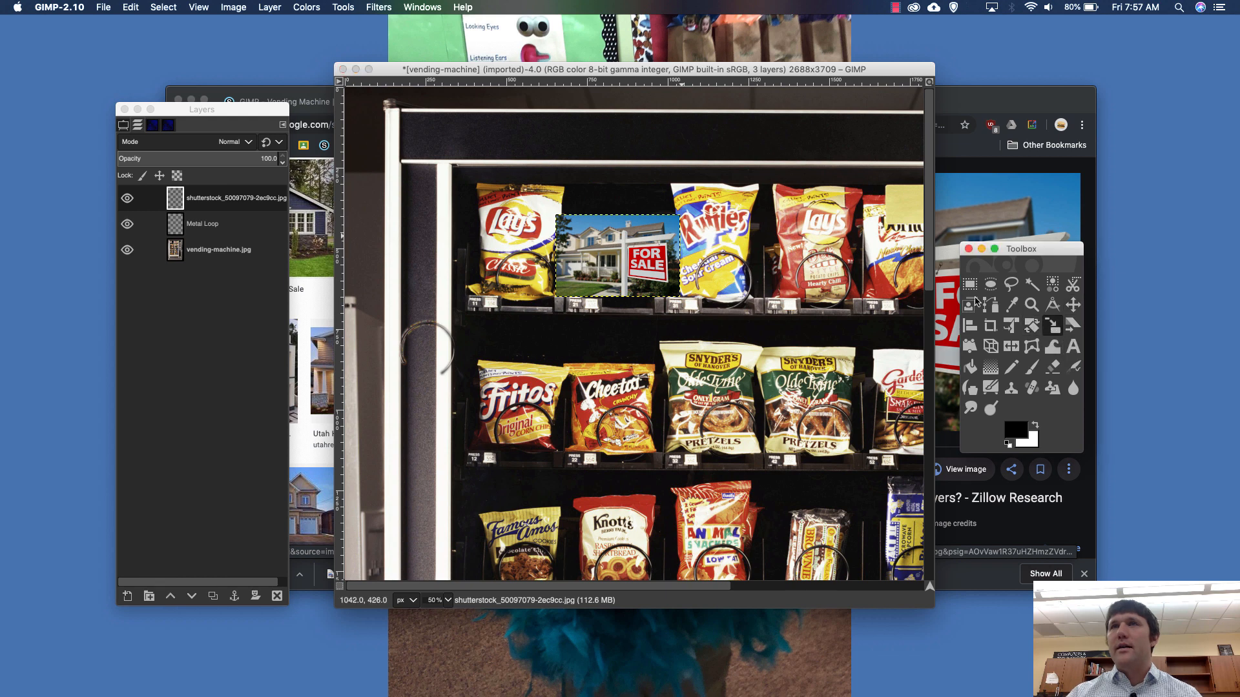
{"action": "left_click", "coordinate": [667, 233]}
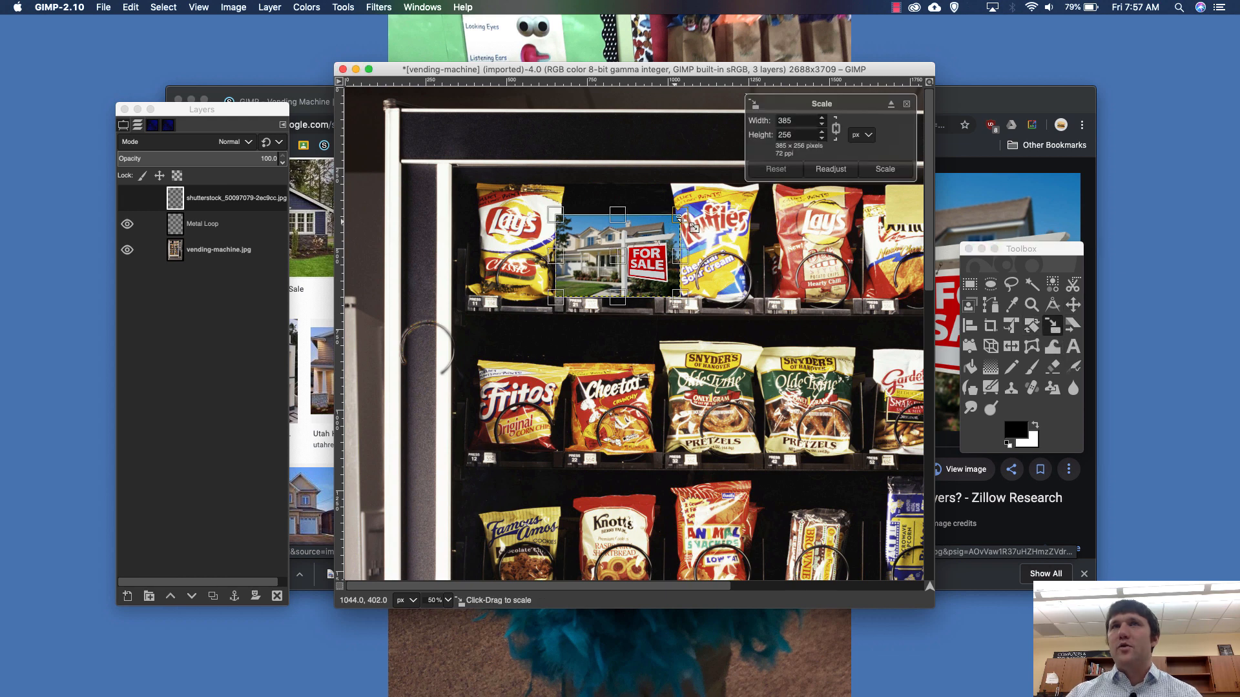
{"action": "left_click_drag", "start_coordinate": [666, 233], "coordinate": [656, 226]}
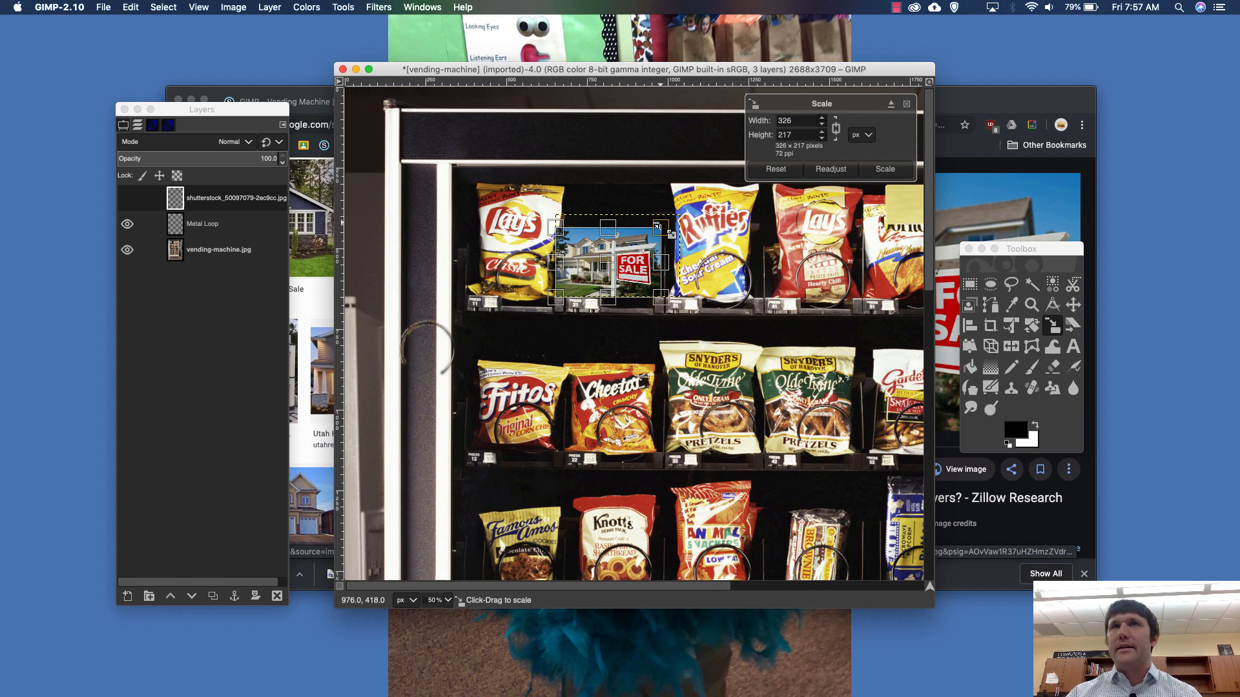
{"action": "left_click", "coordinate": [885, 168]}
{"action": "left_click", "coordinate": [1072, 306]}
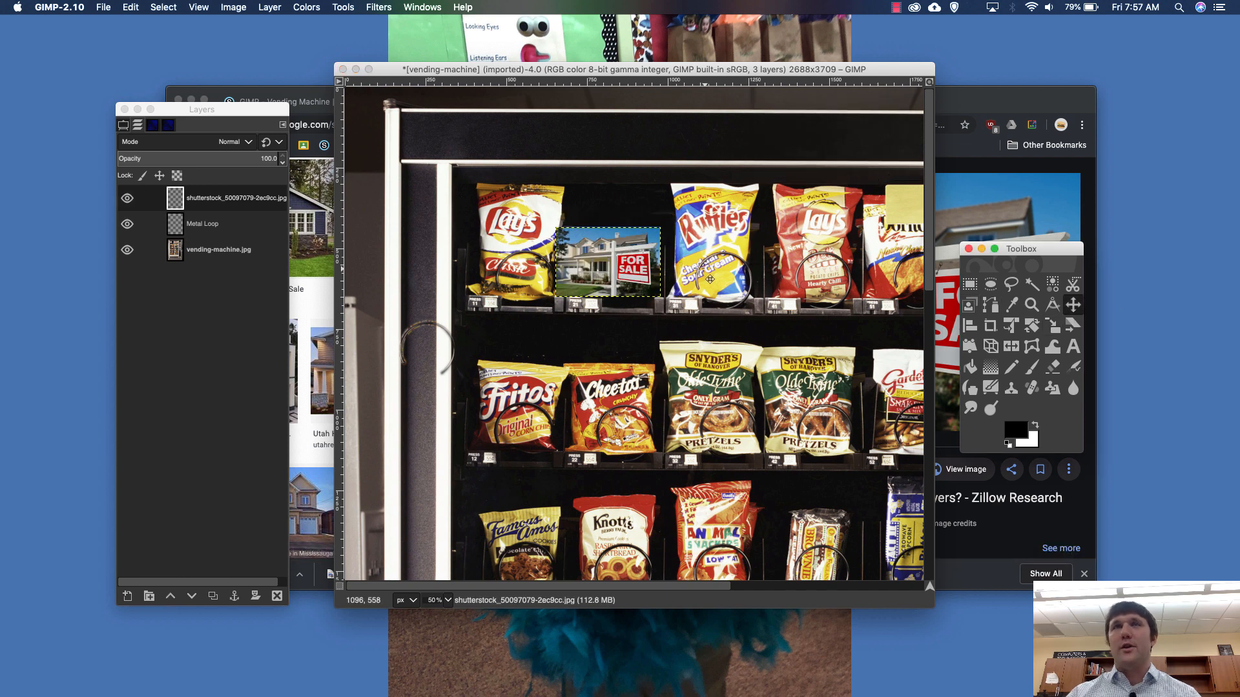
{"action": "mouse_move", "coordinate": [609, 262]}
{"action": "left_mouse_down"}
{"action": "mouse_move", "coordinate": [617, 245]}
{"action": "mouse_move", "coordinate": [615, 257]}
{"action": "left_mouse_up"}
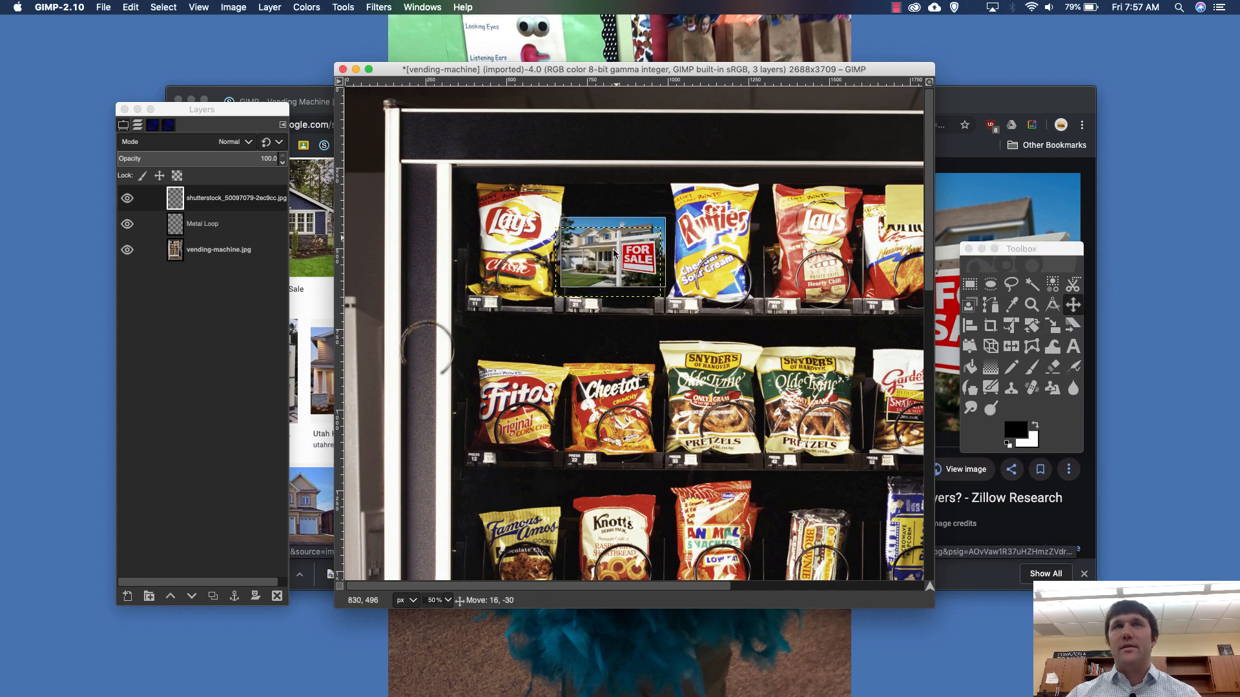
- Narrow the Toolbox and park it clear of the image window, and nudge the house photo slightly down in its compartment
{"action": "left_click_drag", "start_coordinate": [1062, 253], "coordinate": [1160, 59]}
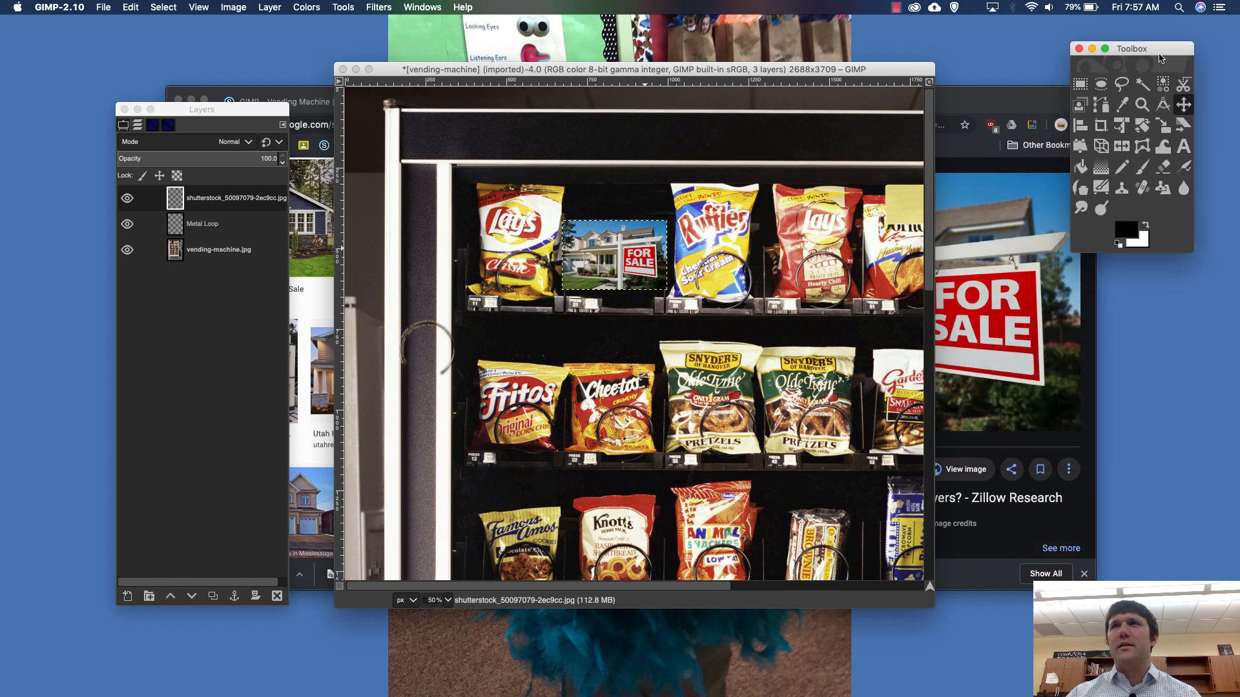
{"action": "left_click_drag", "start_coordinate": [1194, 255], "coordinate": [1151, 363]}
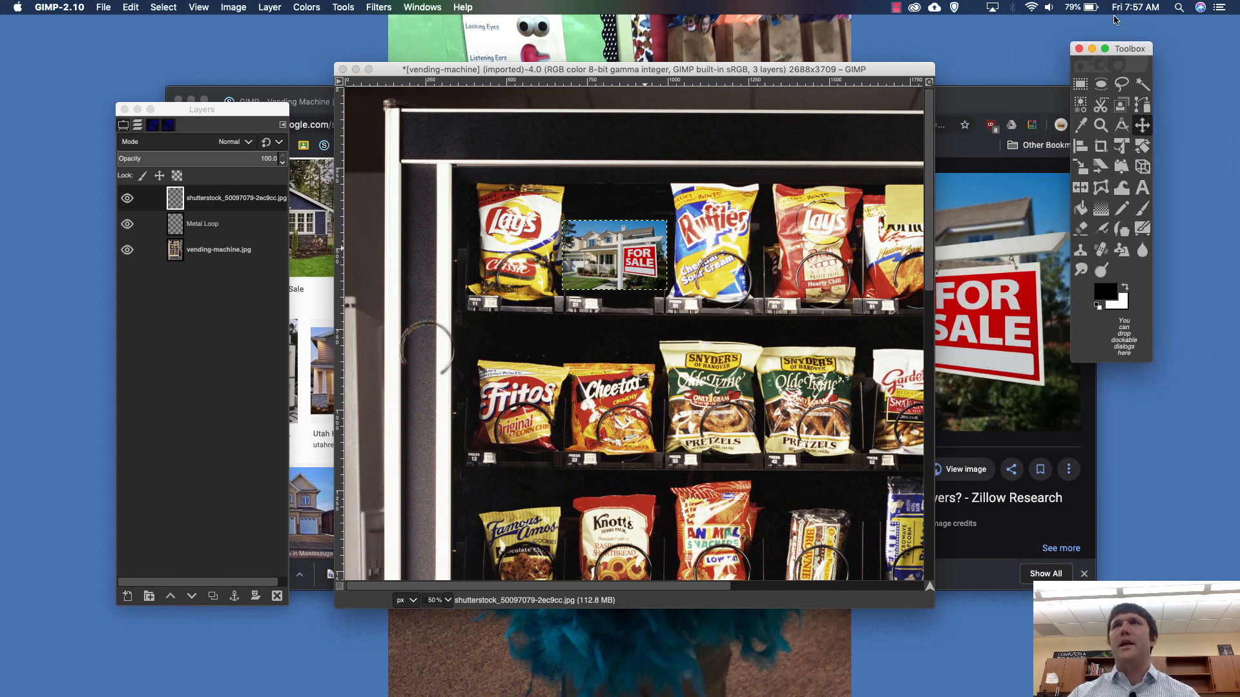
{"action": "left_click_drag", "start_coordinate": [1124, 51], "coordinate": [1174, 45]}
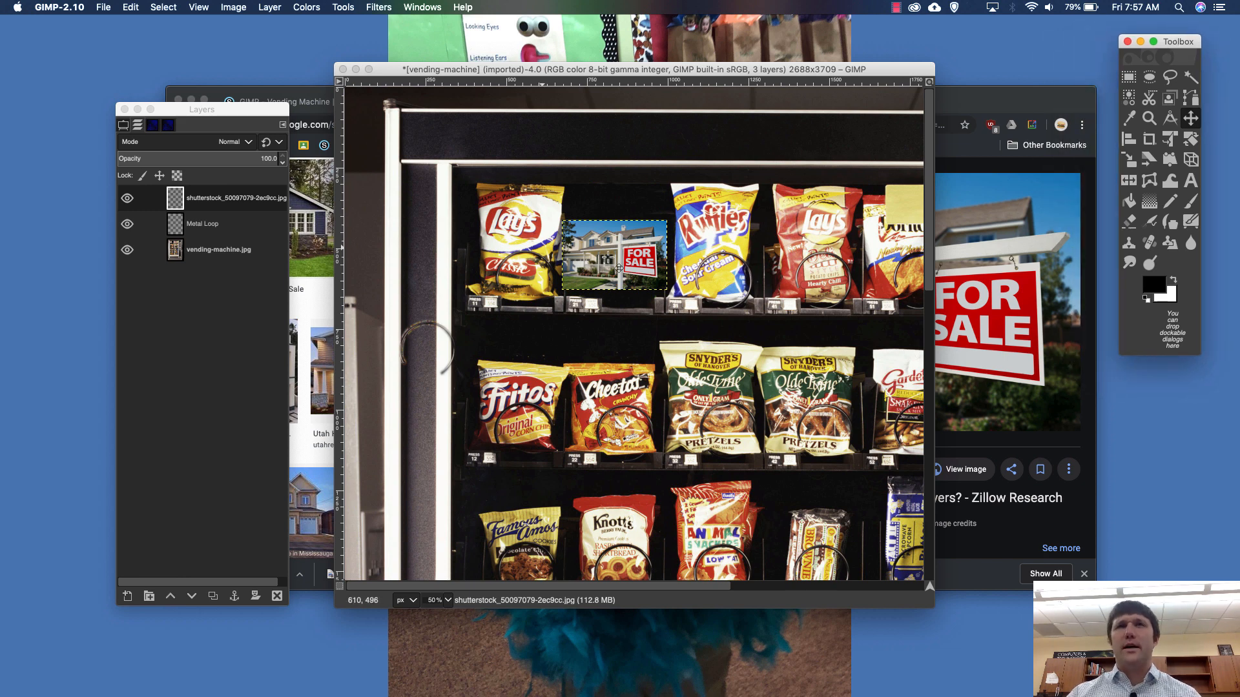
{"action": "left_click_drag", "start_coordinate": [608, 259], "coordinate": [609, 263]}
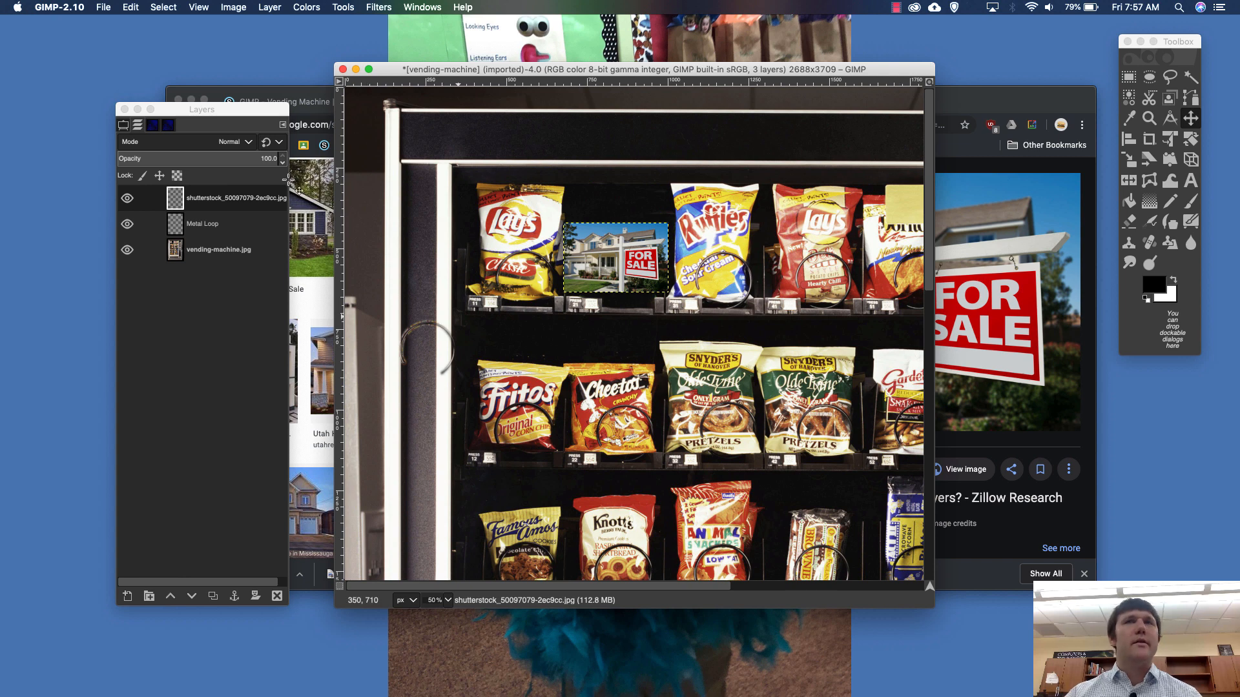
- Move the Metal Loop layer to the upper left corner of the Fritos bag and duplicate the layer
{"action": "left_click", "coordinate": [184, 226]}
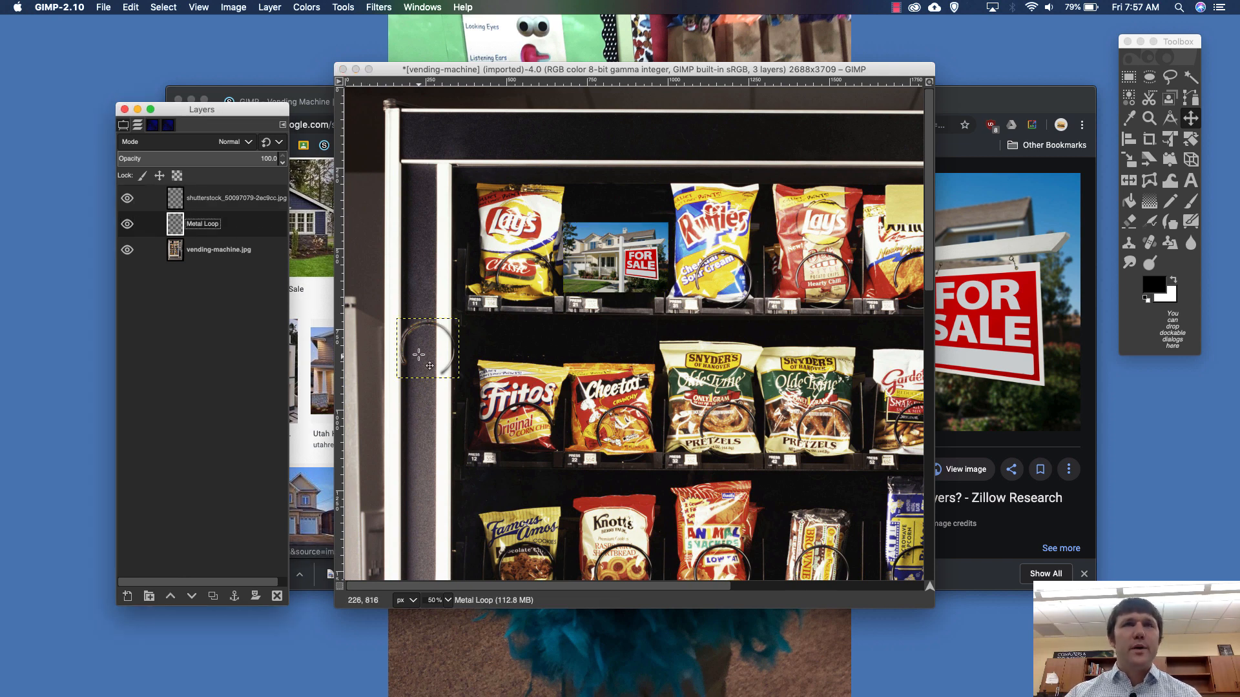
{"action": "left_click_drag", "start_coordinate": [405, 354], "coordinate": [462, 384]}
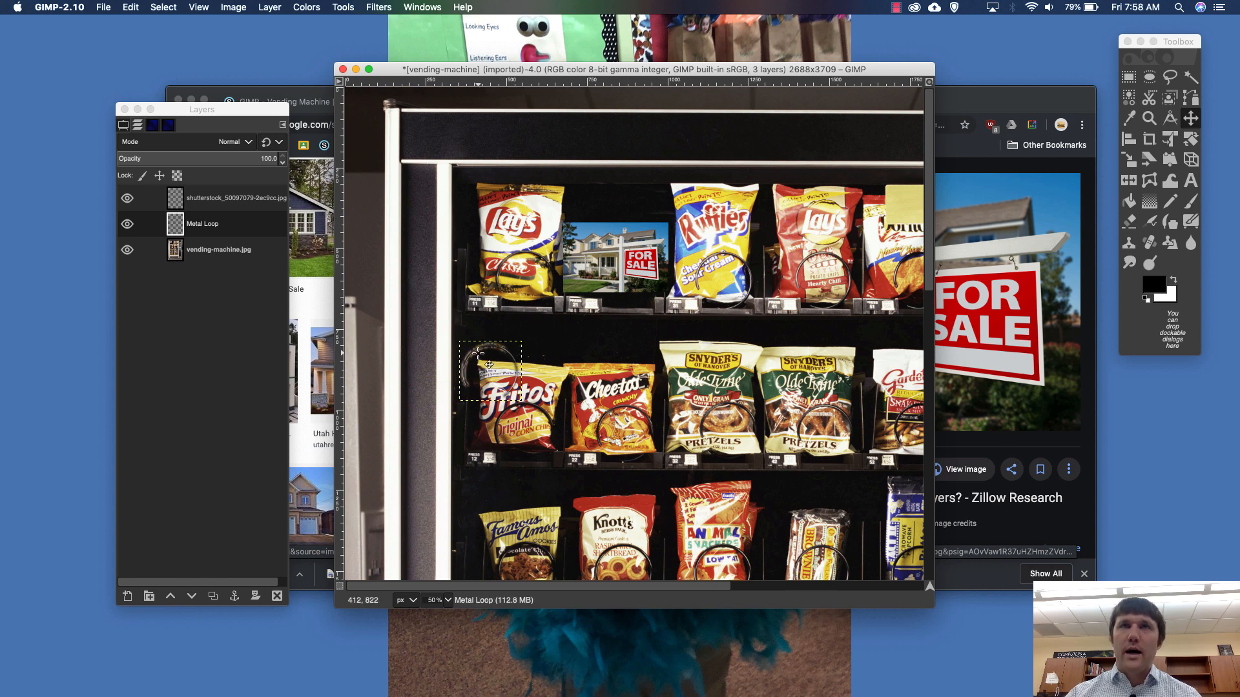
{"action": "right_click", "coordinate": [200, 233]}
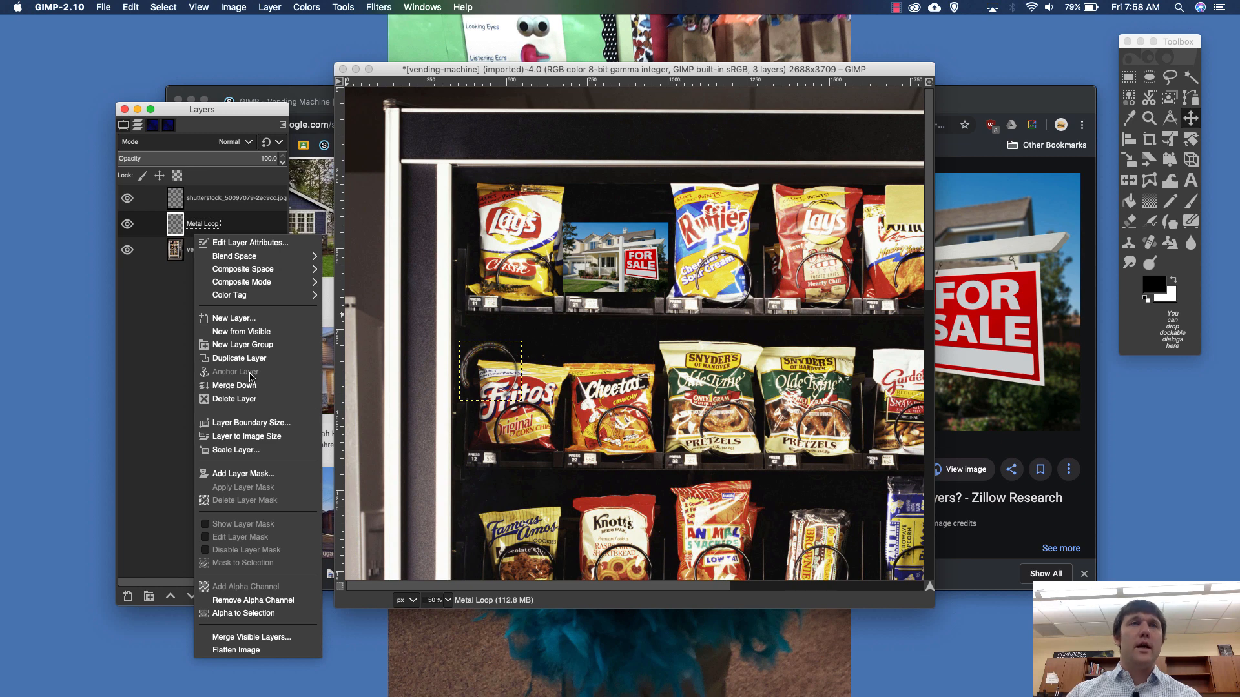
{"action": "left_click", "coordinate": [252, 358]}
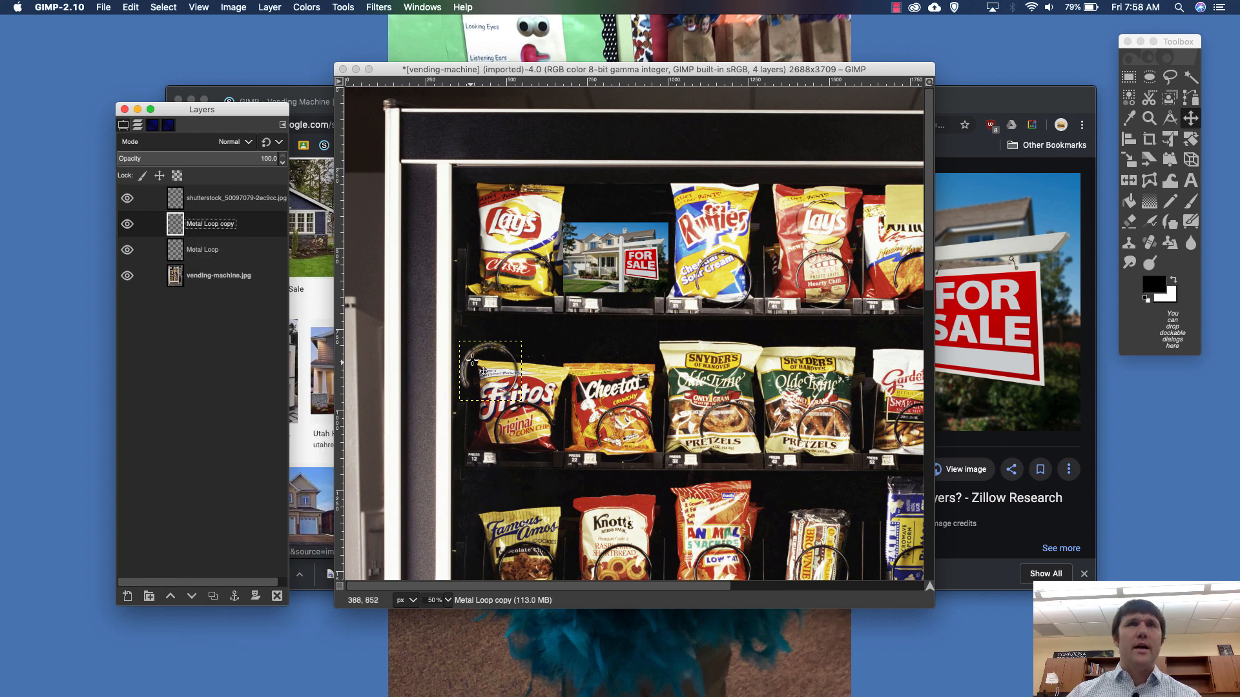
- Raise the Metal Loop copy above the house photo layer and place the loop over the photo's lower part
{"action": "left_click_drag", "start_coordinate": [483, 371], "coordinate": [476, 291]}
{"action": "left_click_drag", "start_coordinate": [202, 225], "coordinate": [214, 184]}
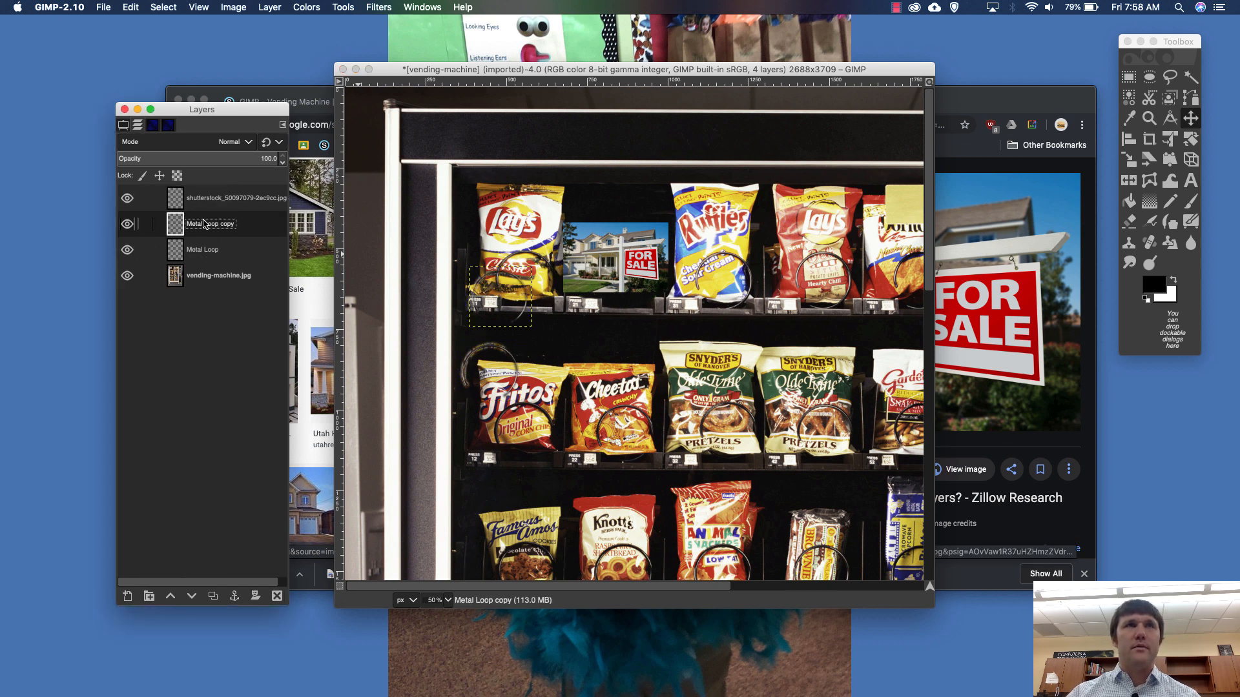
{"action": "left_click_drag", "start_coordinate": [195, 226], "coordinate": [207, 193]}
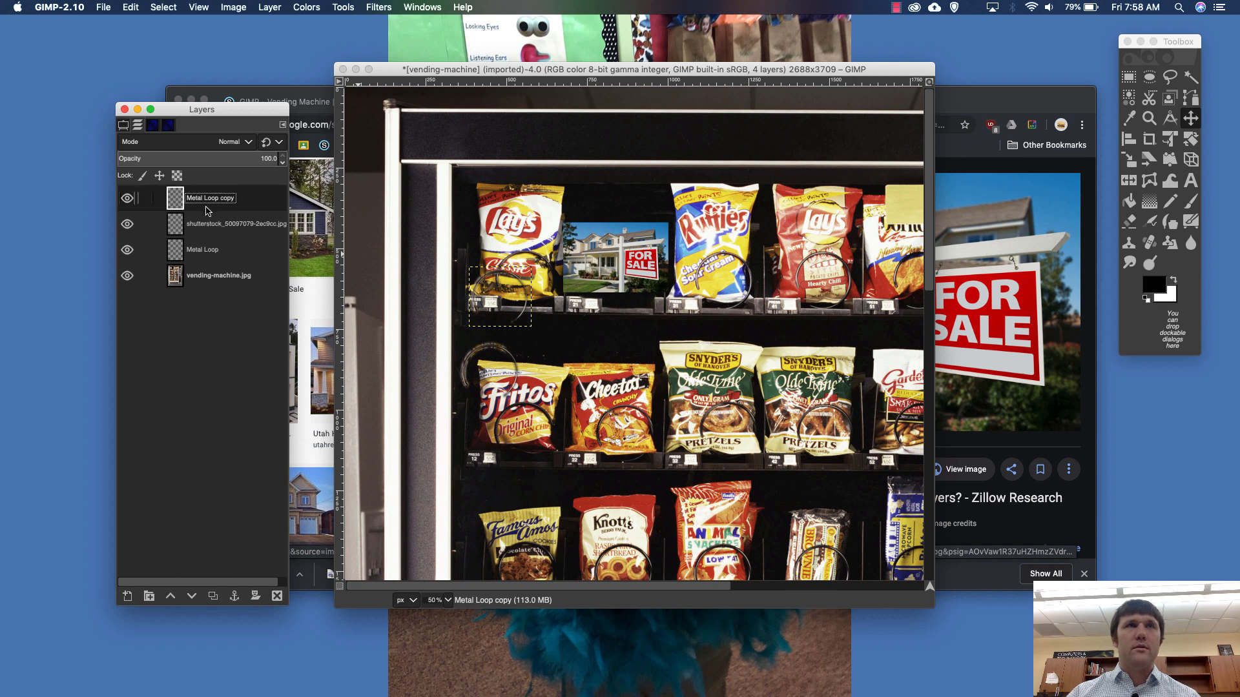
{"action": "left_click_drag", "start_coordinate": [506, 307], "coordinate": [609, 283]}
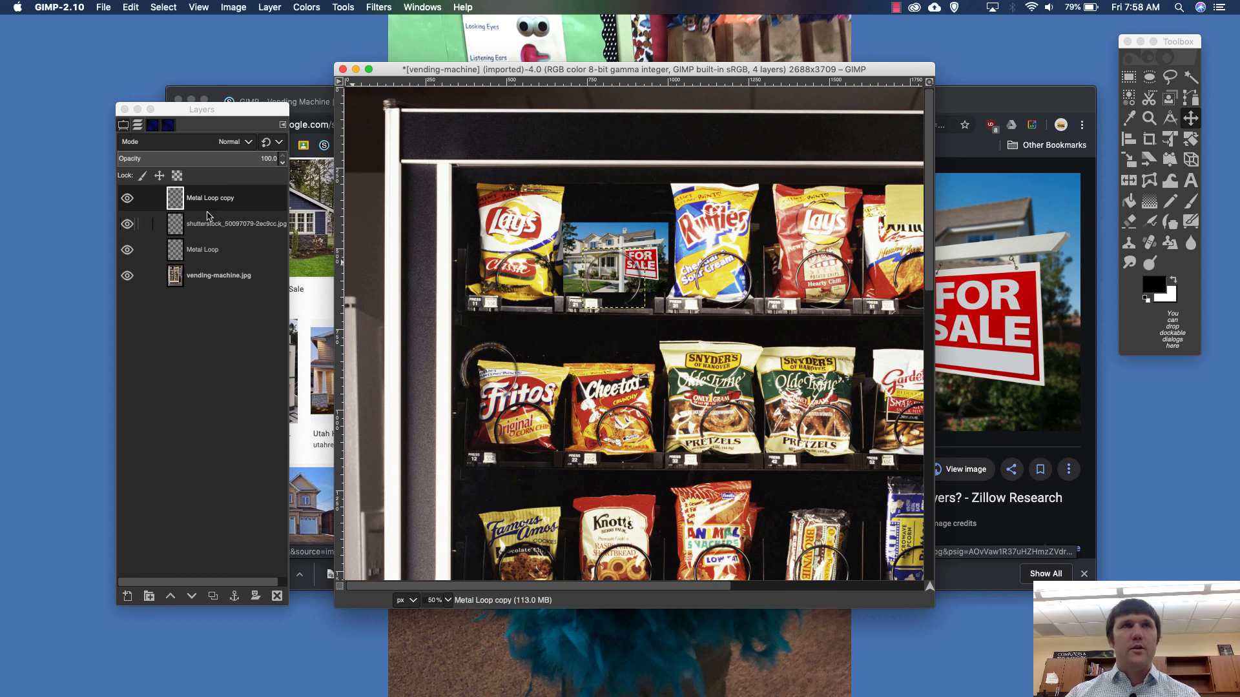
- Merge the Metal Loop copy down into the house photo layer
{"action": "left_click", "coordinate": [222, 226]}
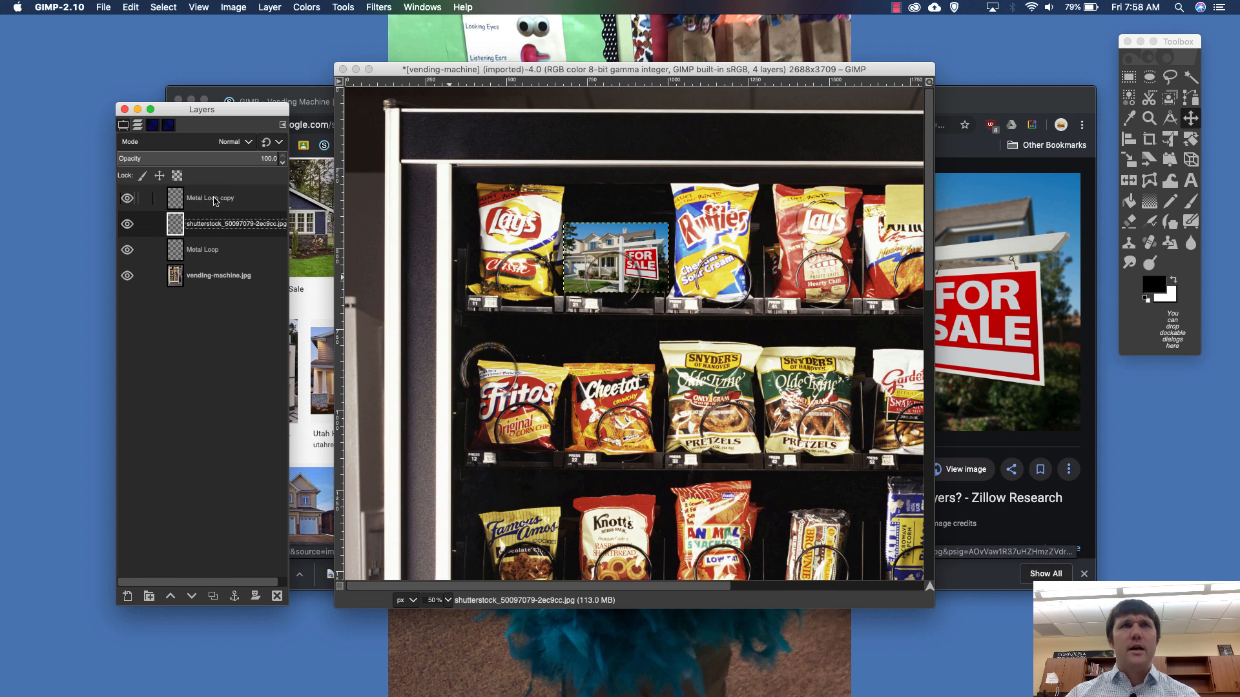
{"action": "double_click", "coordinate": [213, 198]}
{"action": "left_click", "coordinate": [217, 217]}
{"action": "left_click", "coordinate": [222, 199]}
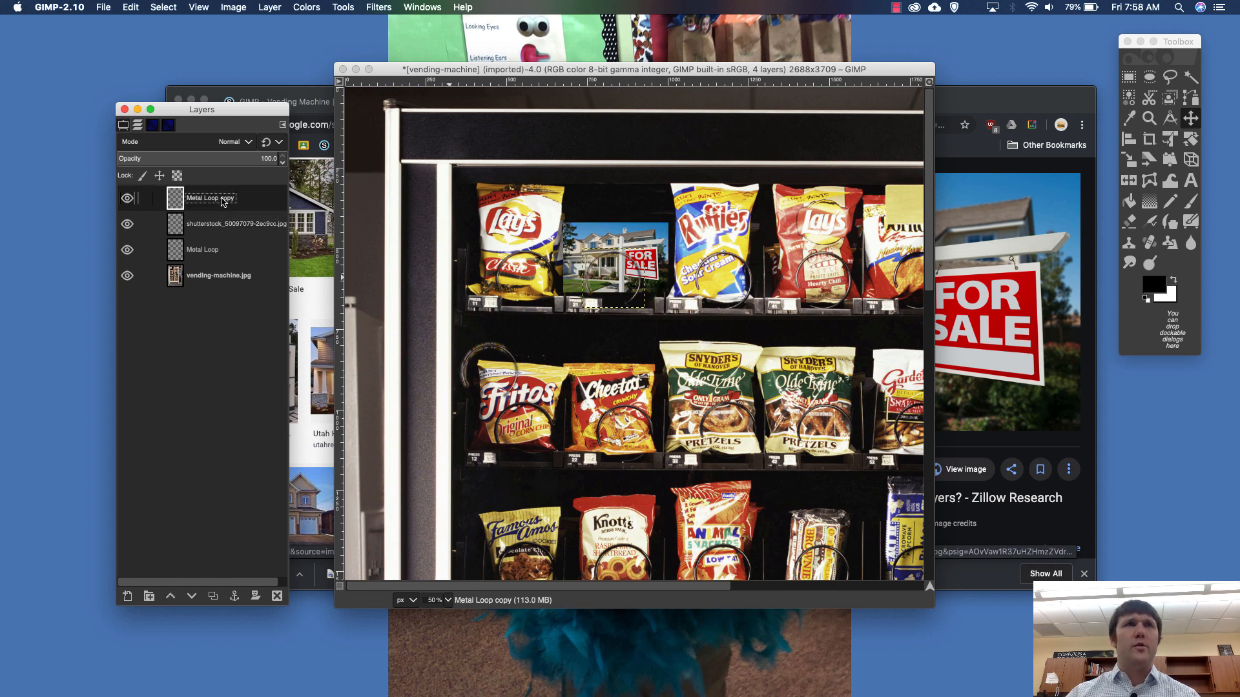
{"action": "right_click", "coordinate": [221, 201]}
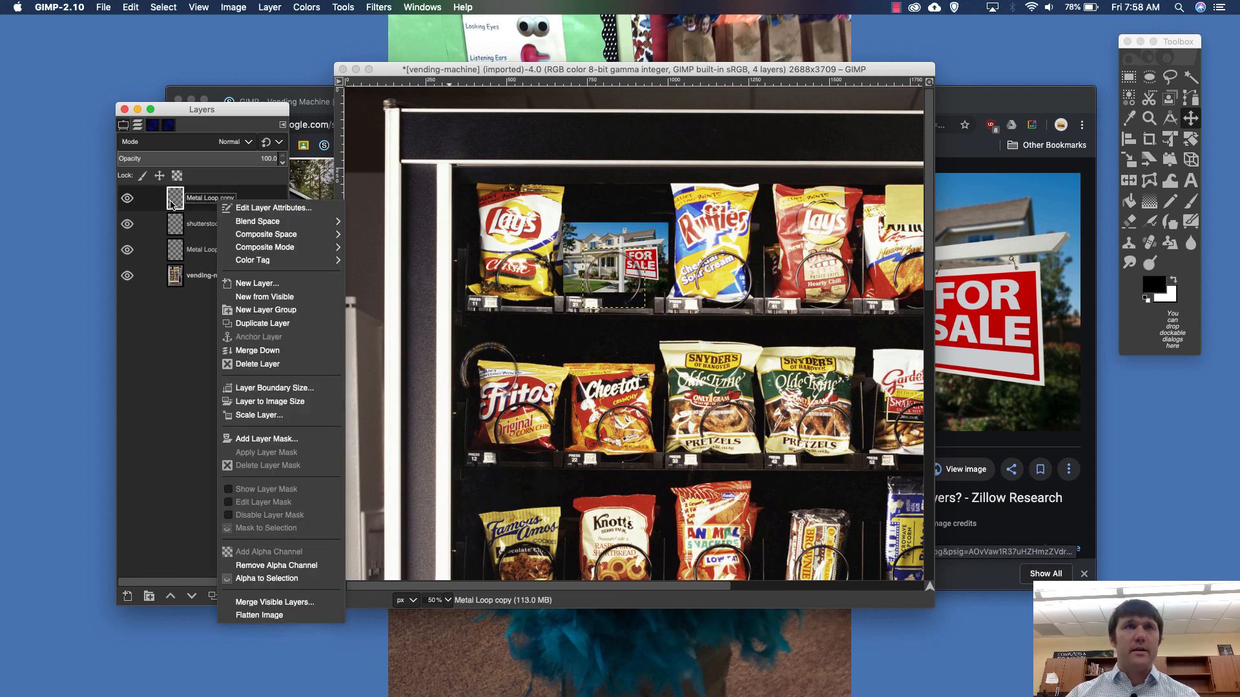
{"action": "left_click", "coordinate": [261, 350]}
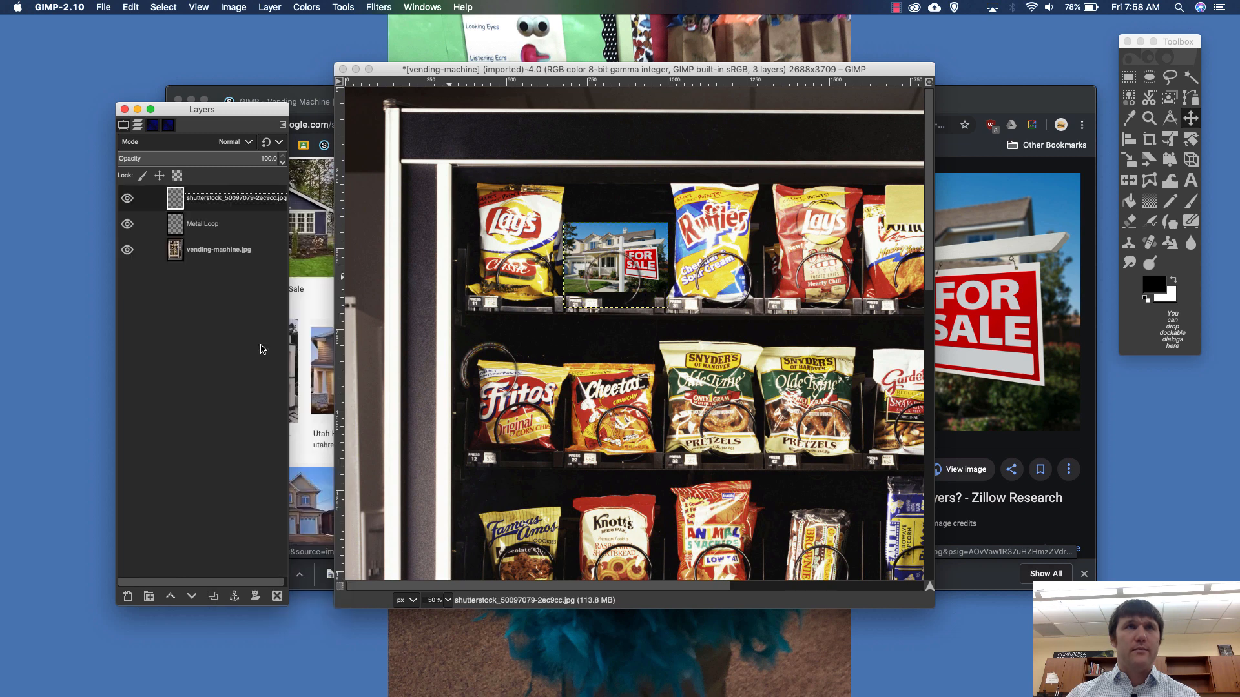
- Rename the merged house photo layer as House
{"action": "double_click", "coordinate": [212, 198]}
{"action": "type", "text": "House"}
{"action": "key", "text": "Return"}
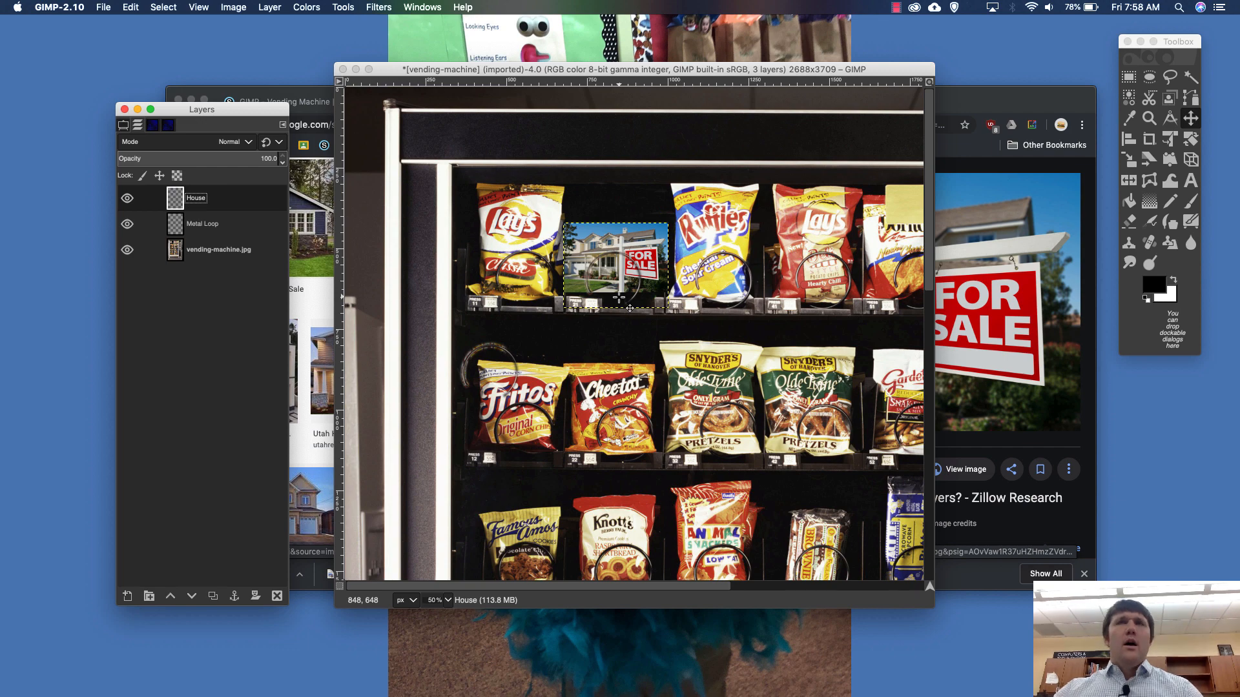
- With the Text tool, draw a text box over the price tag beside Press 21, above the vending-machine.jpg layer
{"action": "key", "text": "plus"}
{"action": "key", "text": "plus"}
{"action": "key", "text": "plus"}
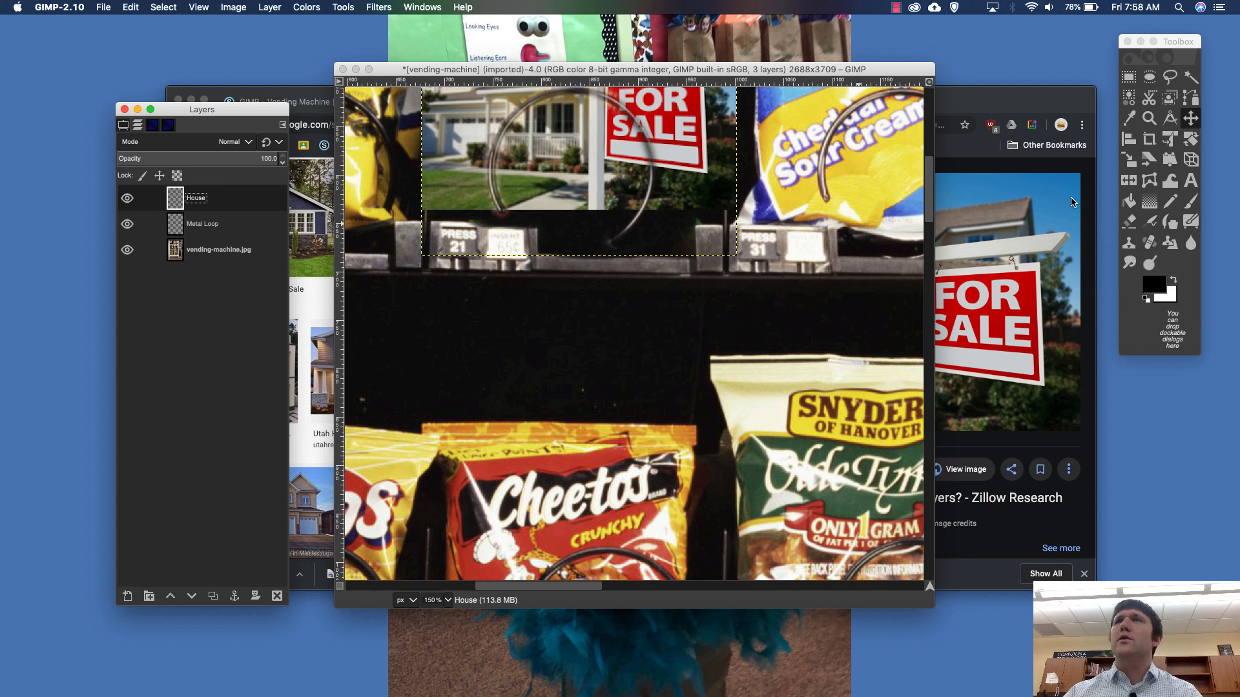
{"action": "left_click", "coordinate": [1192, 184]}
{"action": "double_click", "coordinate": [1192, 184]}
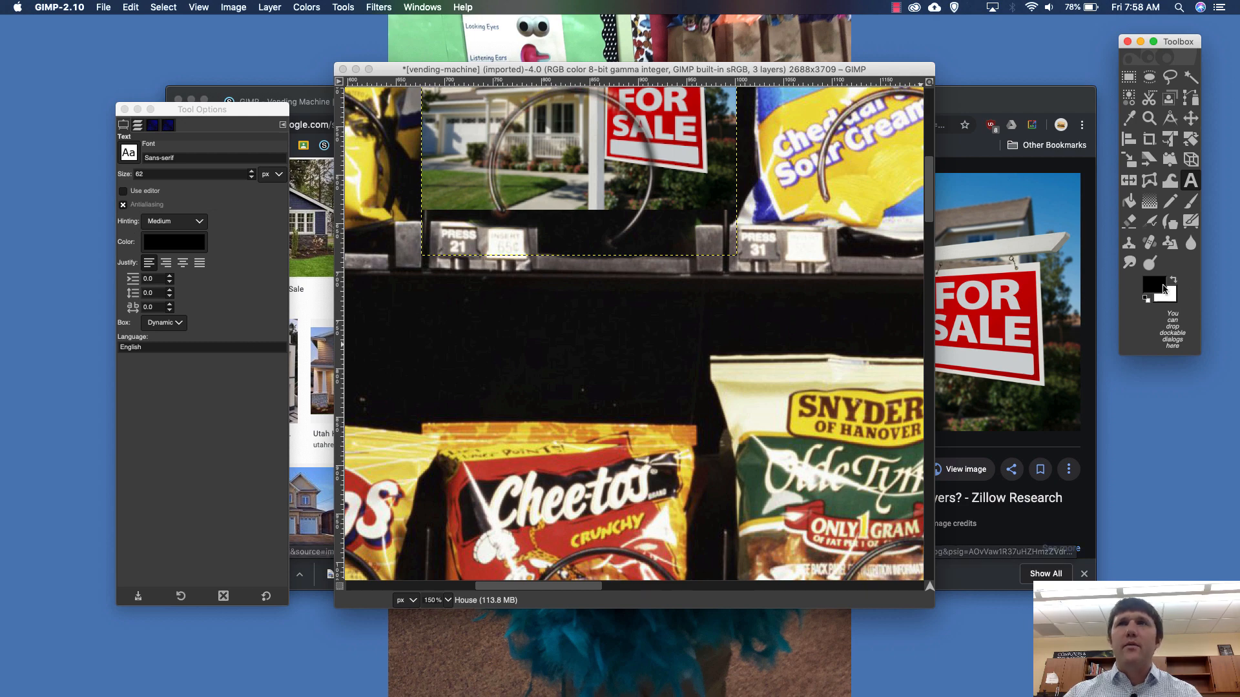
{"action": "scroll", "coordinate": [545, 279], "scroll_direction": "down", "scroll_amount": 5}
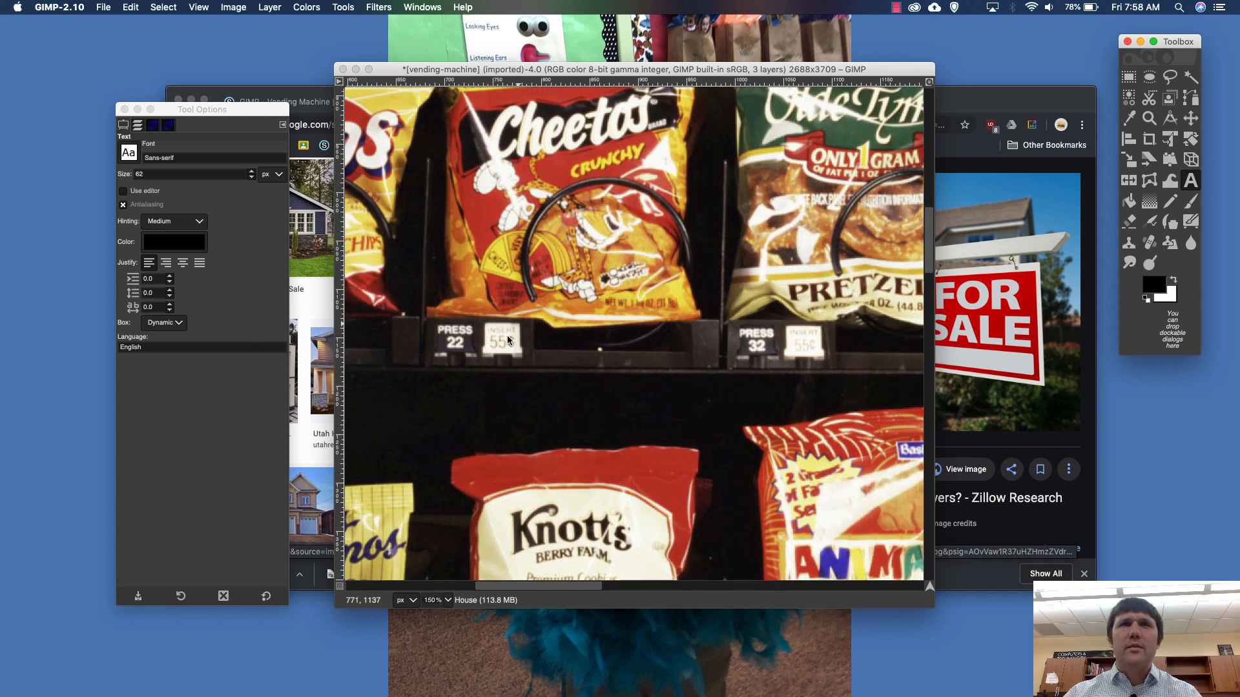
{"action": "scroll", "coordinate": [497, 354], "scroll_direction": "up", "scroll_amount": 5}
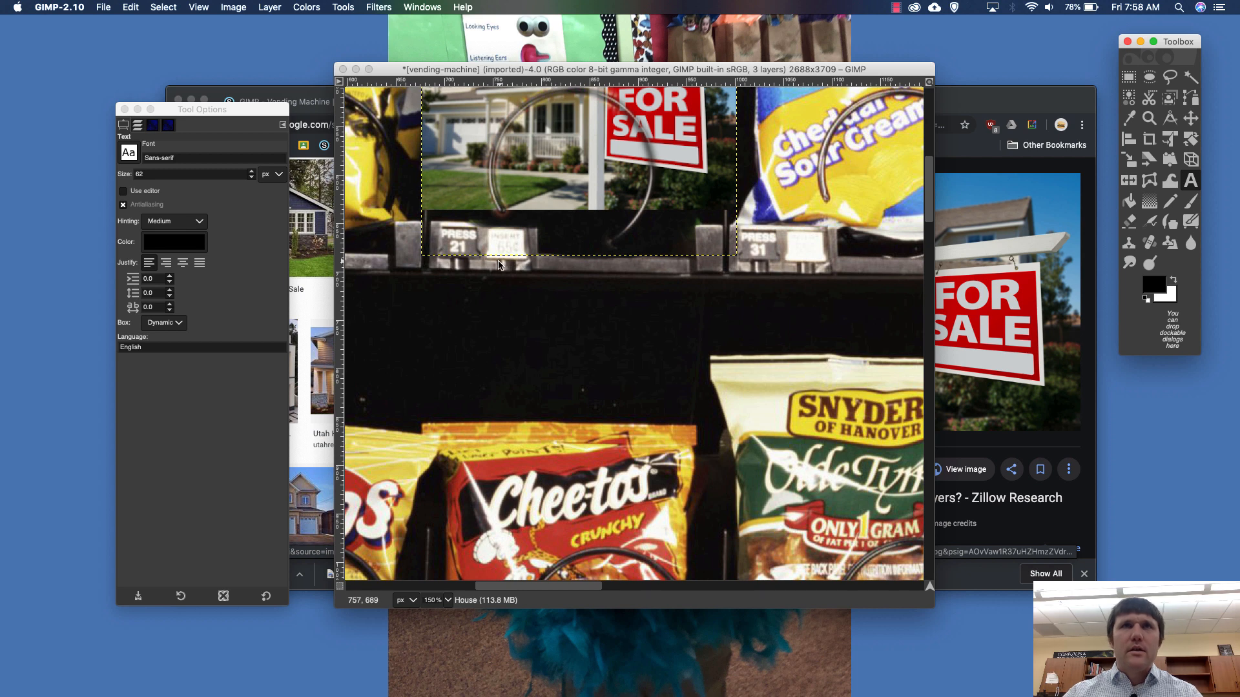
{"action": "left_click", "coordinate": [137, 125]}
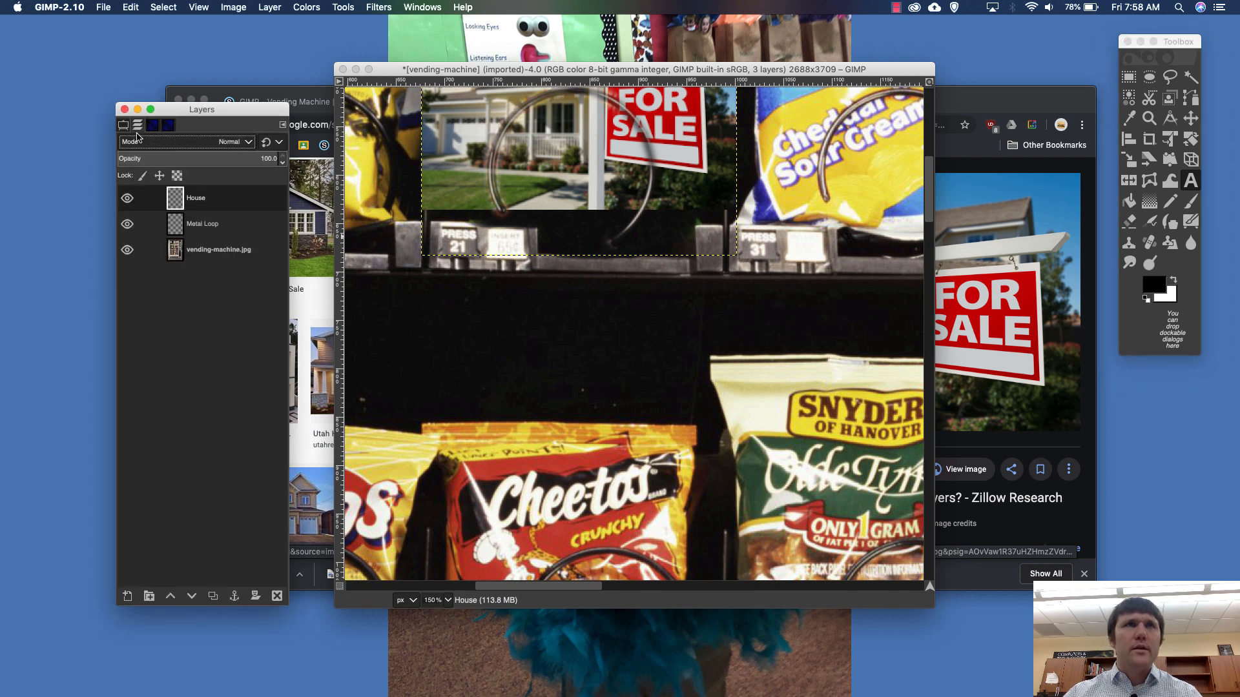
{"action": "left_click", "coordinate": [189, 256]}
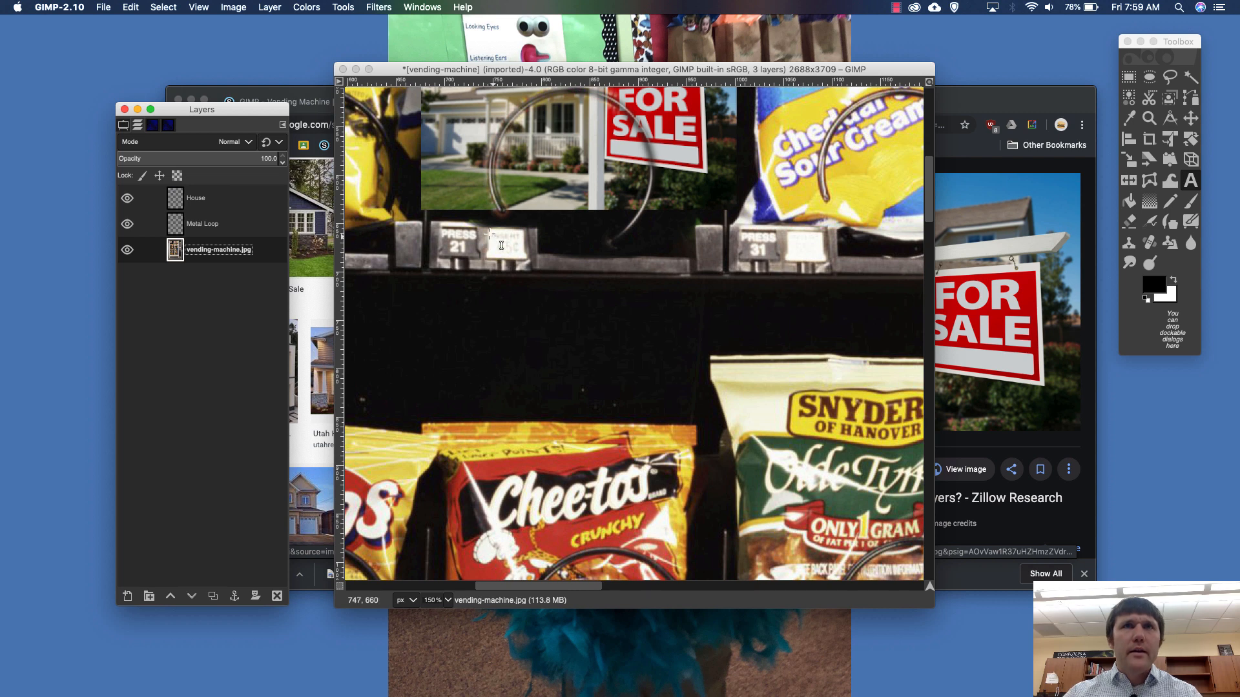
{"action": "left_click_drag", "start_coordinate": [489, 234], "coordinate": [525, 260]}
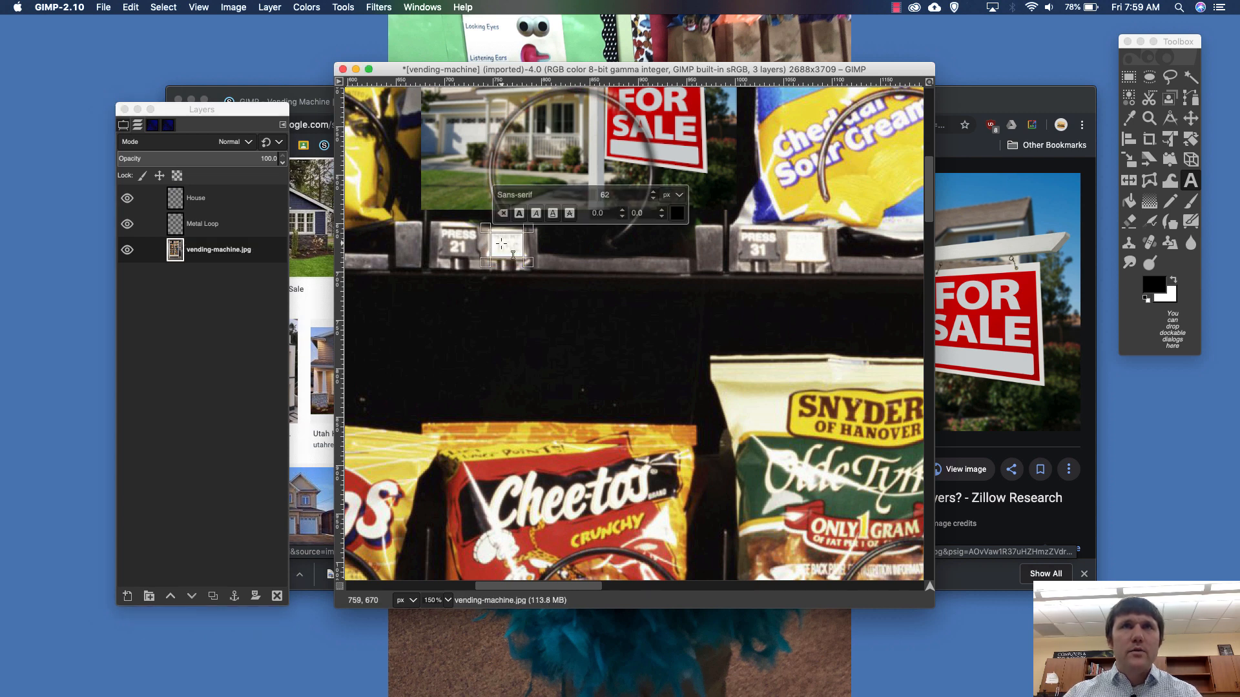
{"action": "type", "text": "5"}
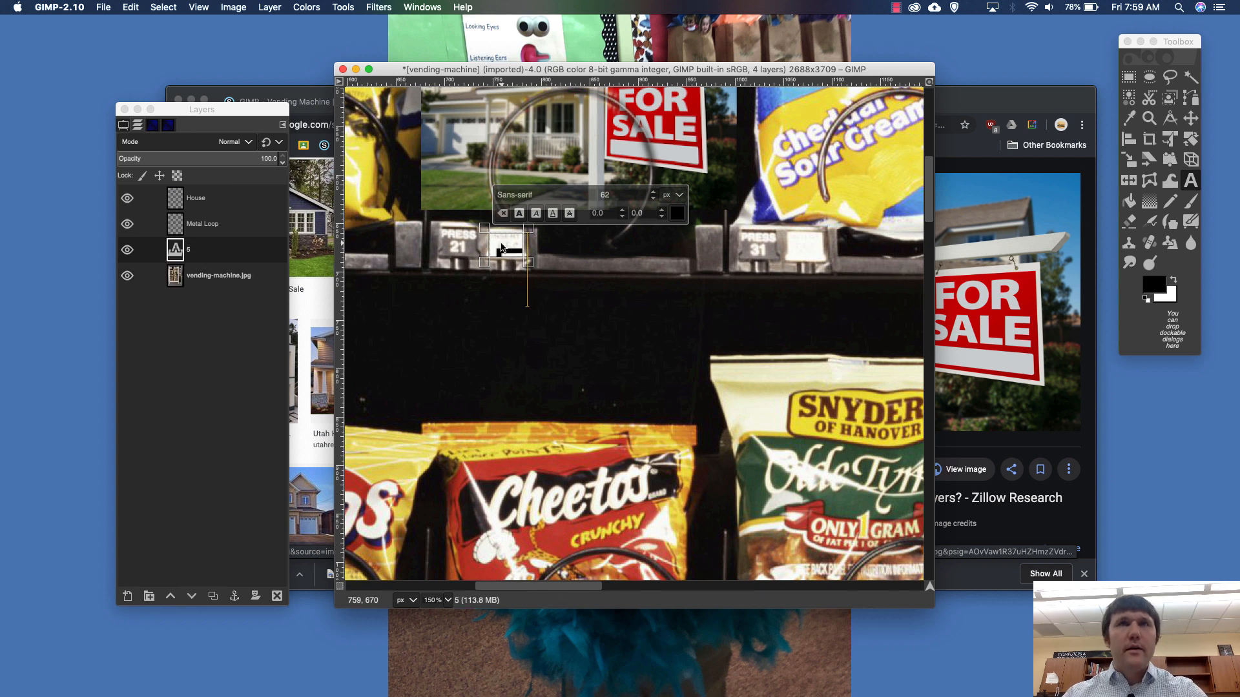
{"action": "key", "text": "BackSpace"}
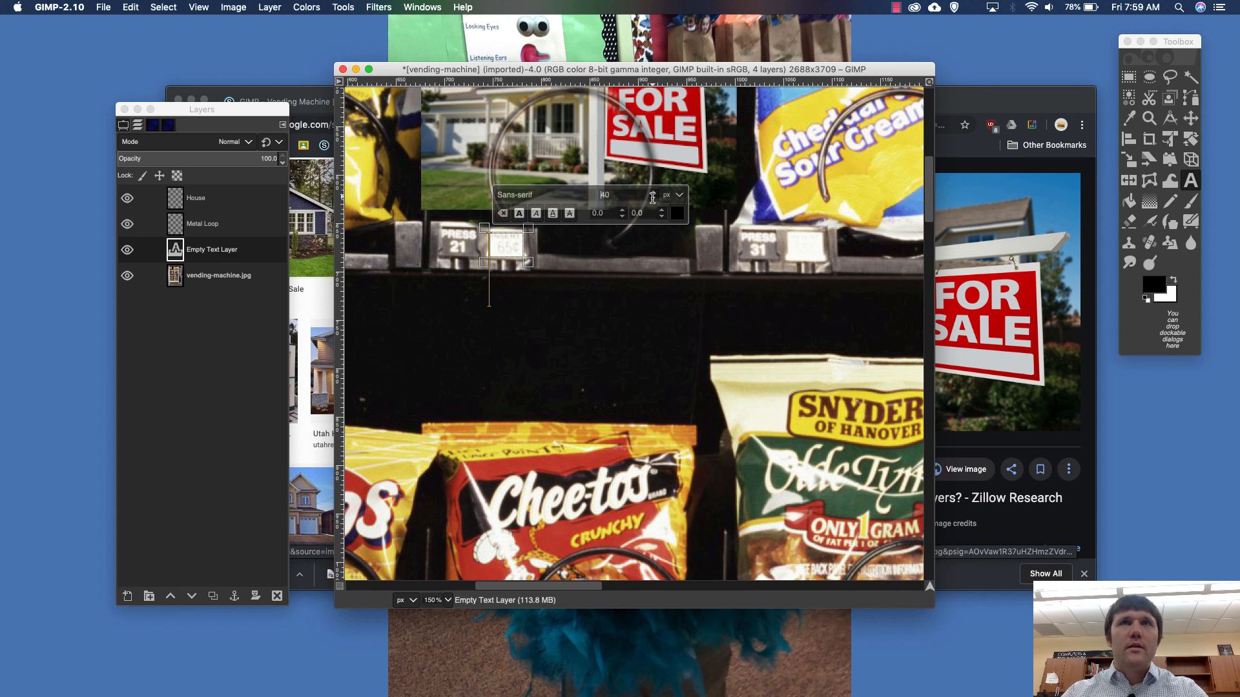
{"action": "type", "text": "5"}
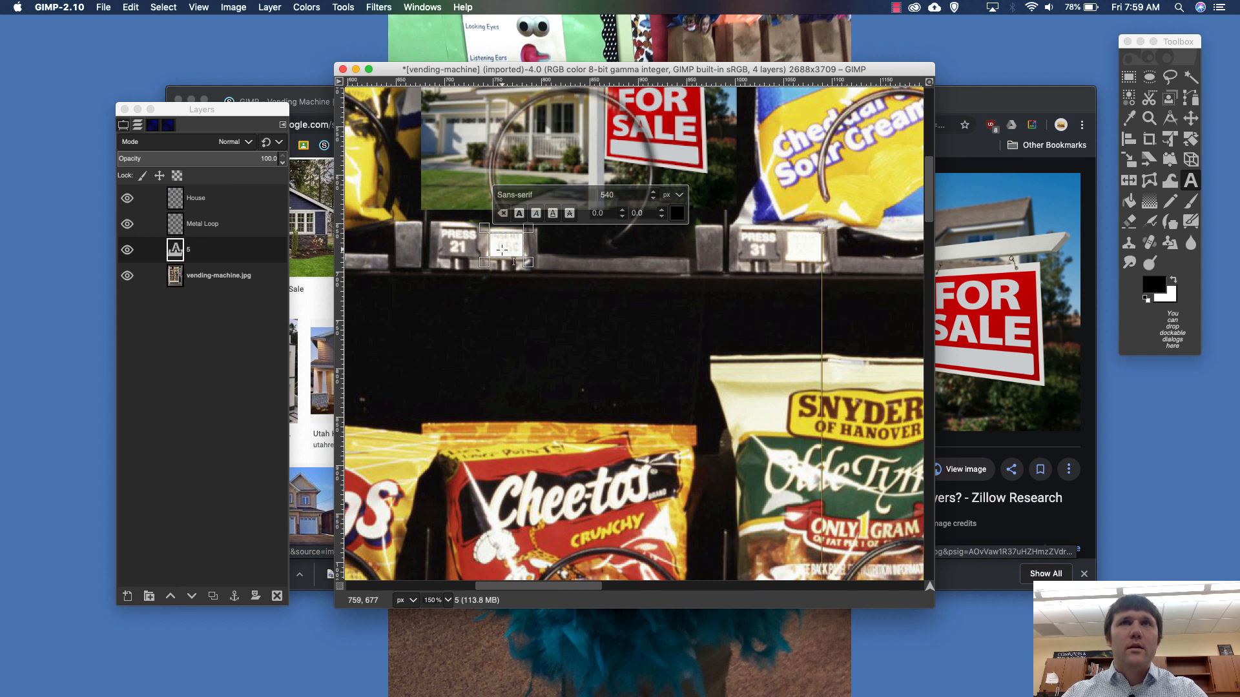
{"action": "key", "text": "BackSpace"}
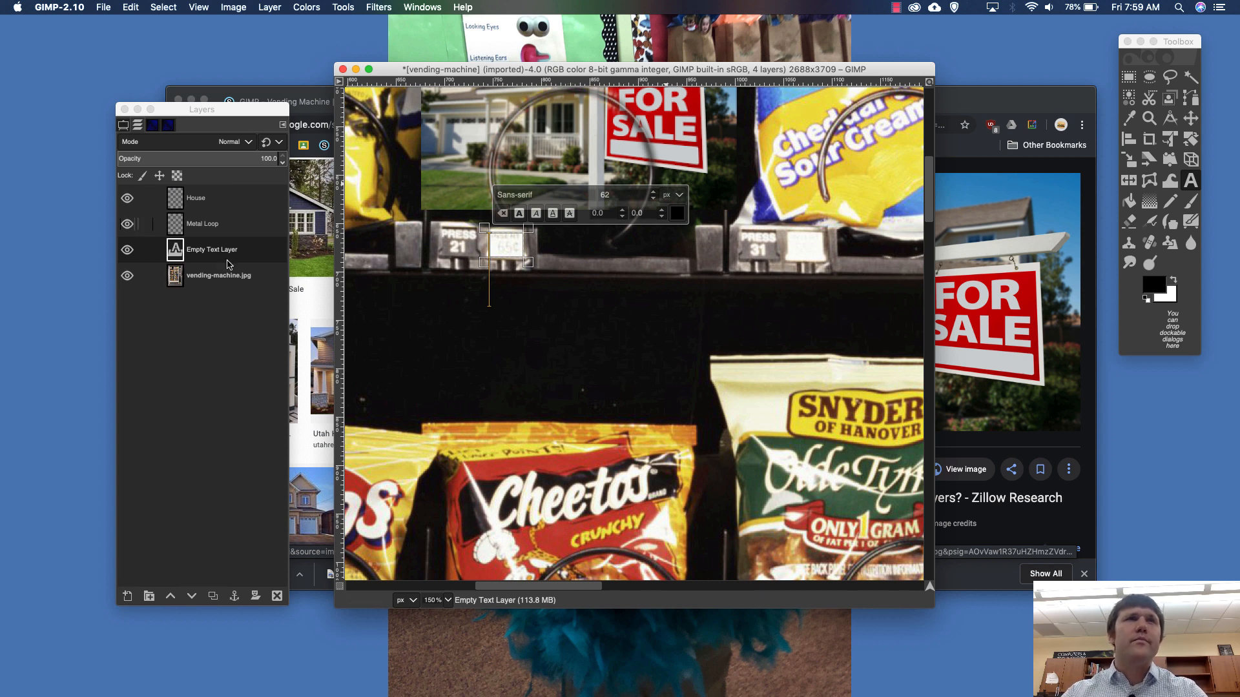
- Set the text size to 15 px
{"action": "double_click", "coordinate": [1189, 180]}
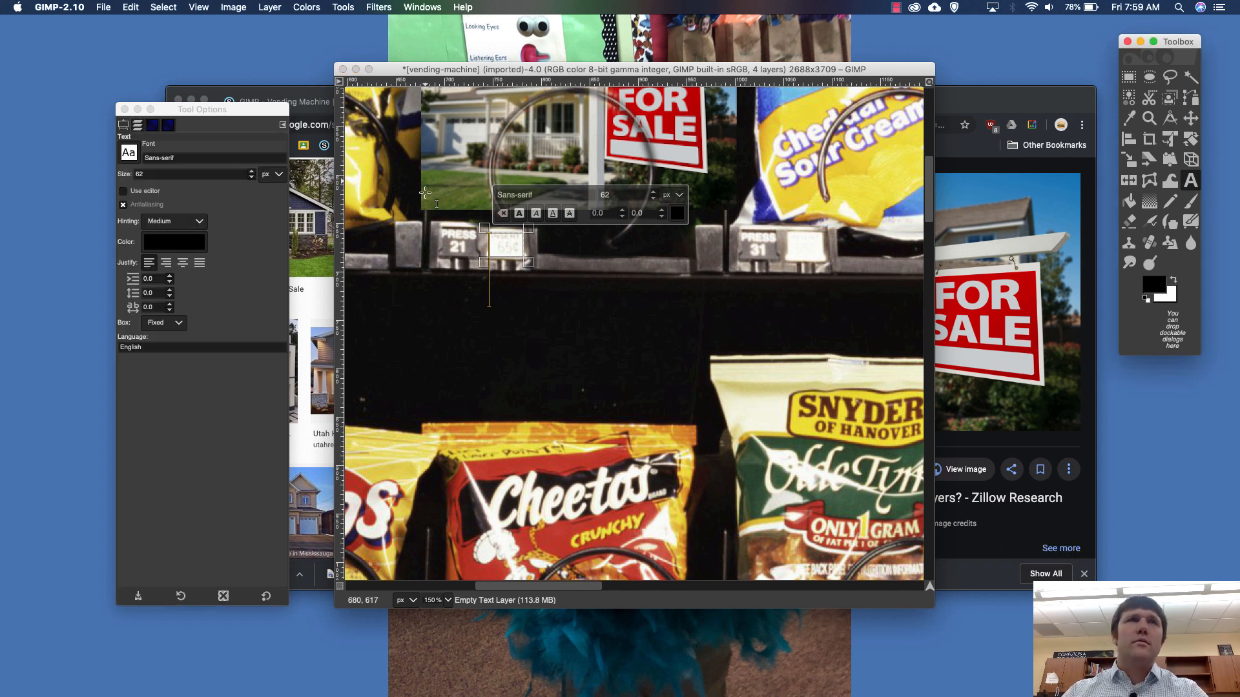
{"action": "double_click", "coordinate": [187, 174]}
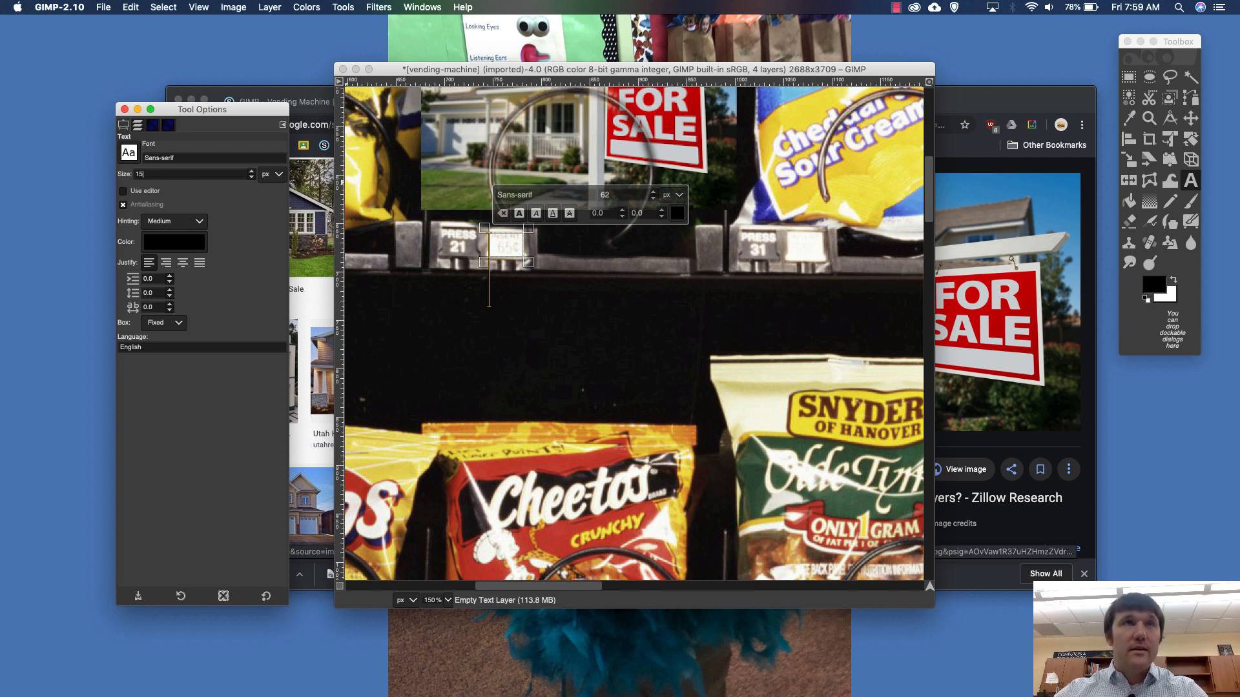
{"action": "type", "text": "15"}
{"action": "left_click", "coordinate": [503, 262]}
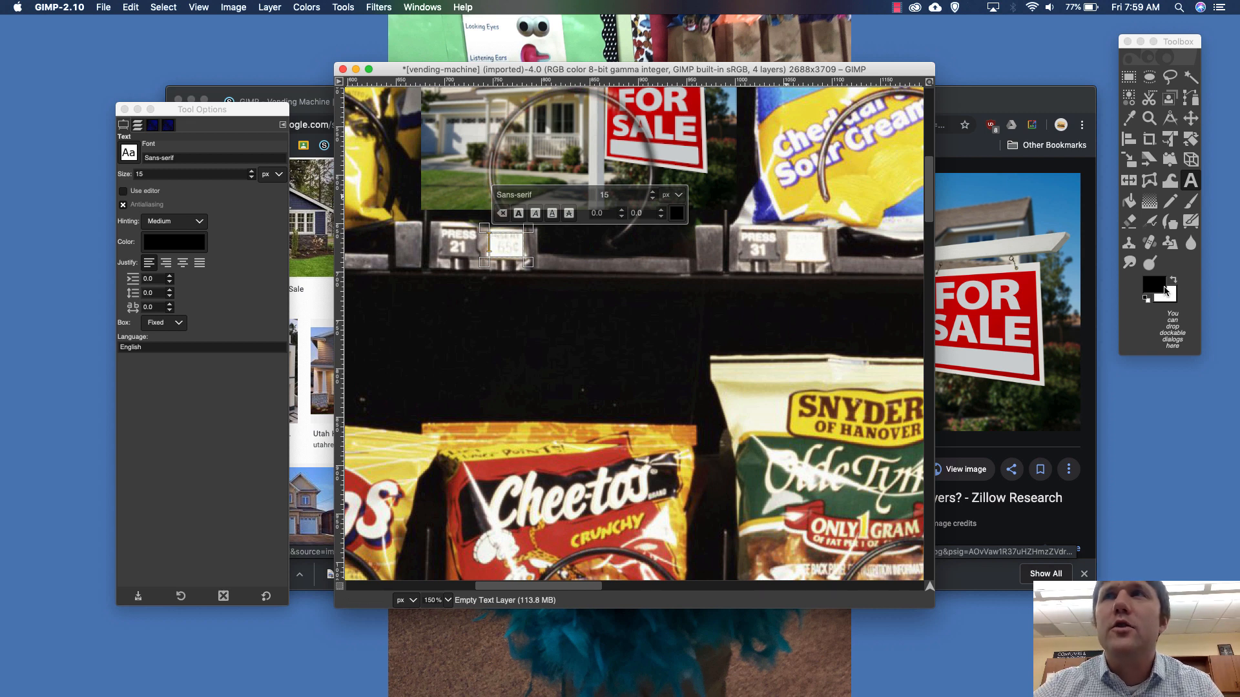
- Set the text colour to red (ff0000) and enter 40K on the price tag beside Press 21
{"action": "left_click", "coordinate": [191, 242]}
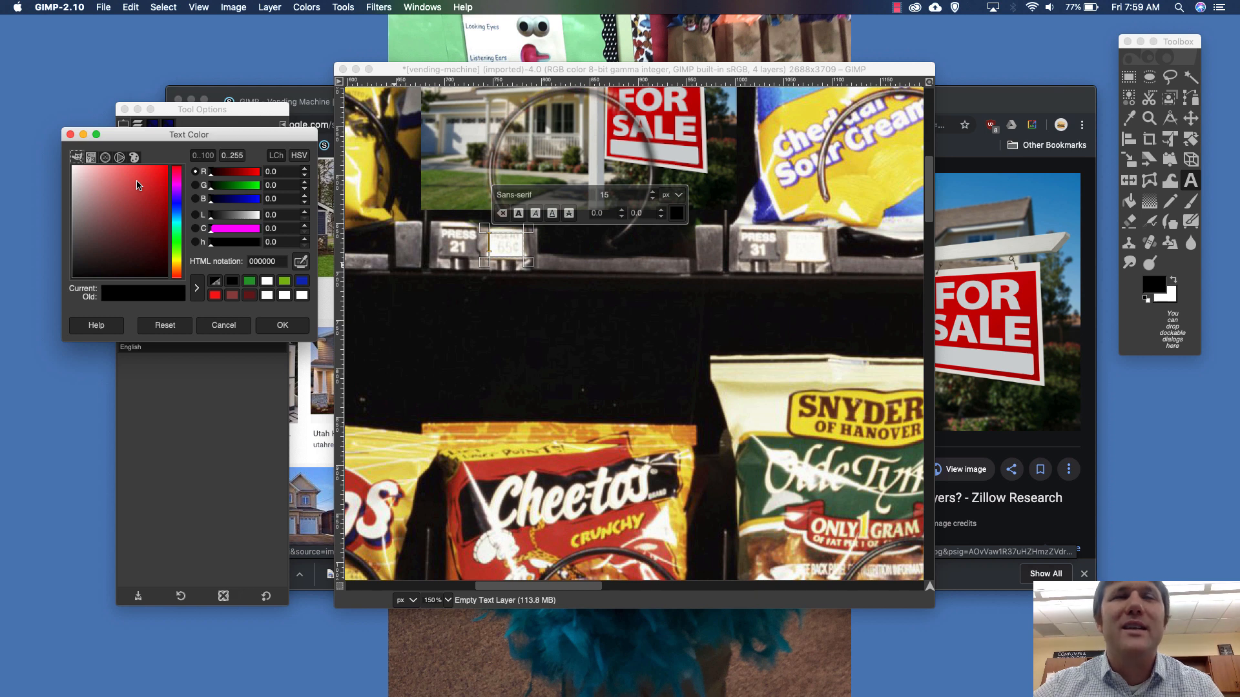
{"action": "left_click", "coordinate": [214, 295]}
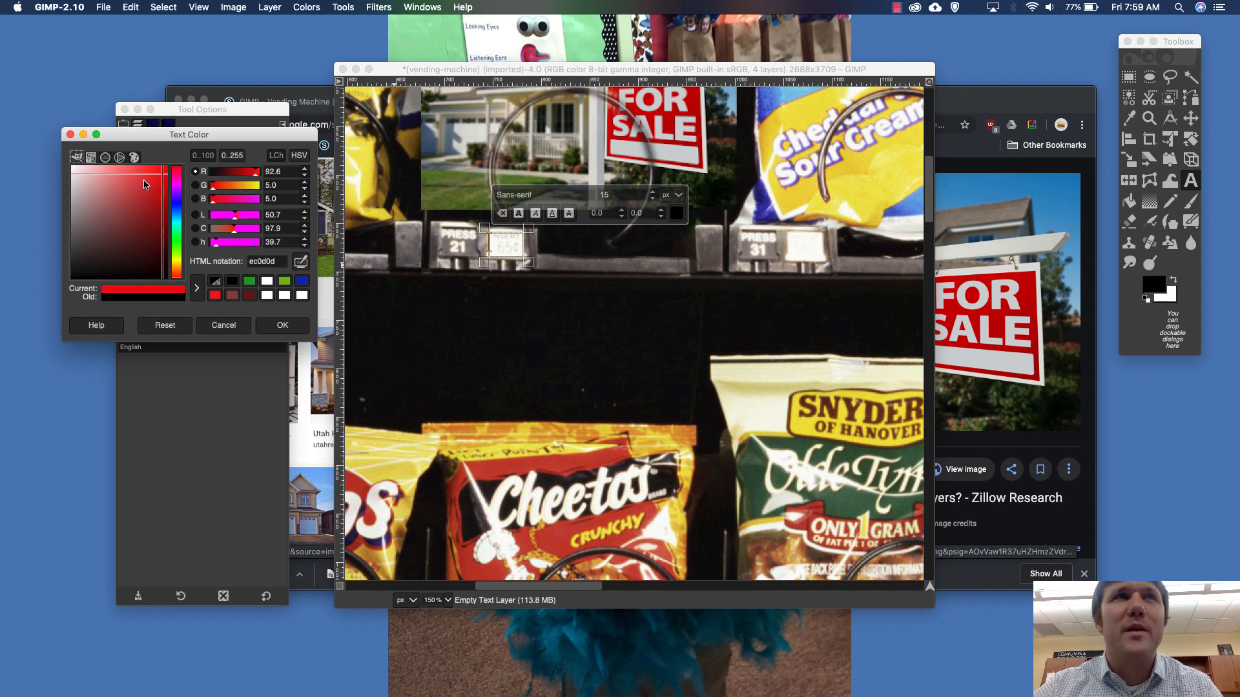
{"action": "left_click", "coordinate": [306, 324]}
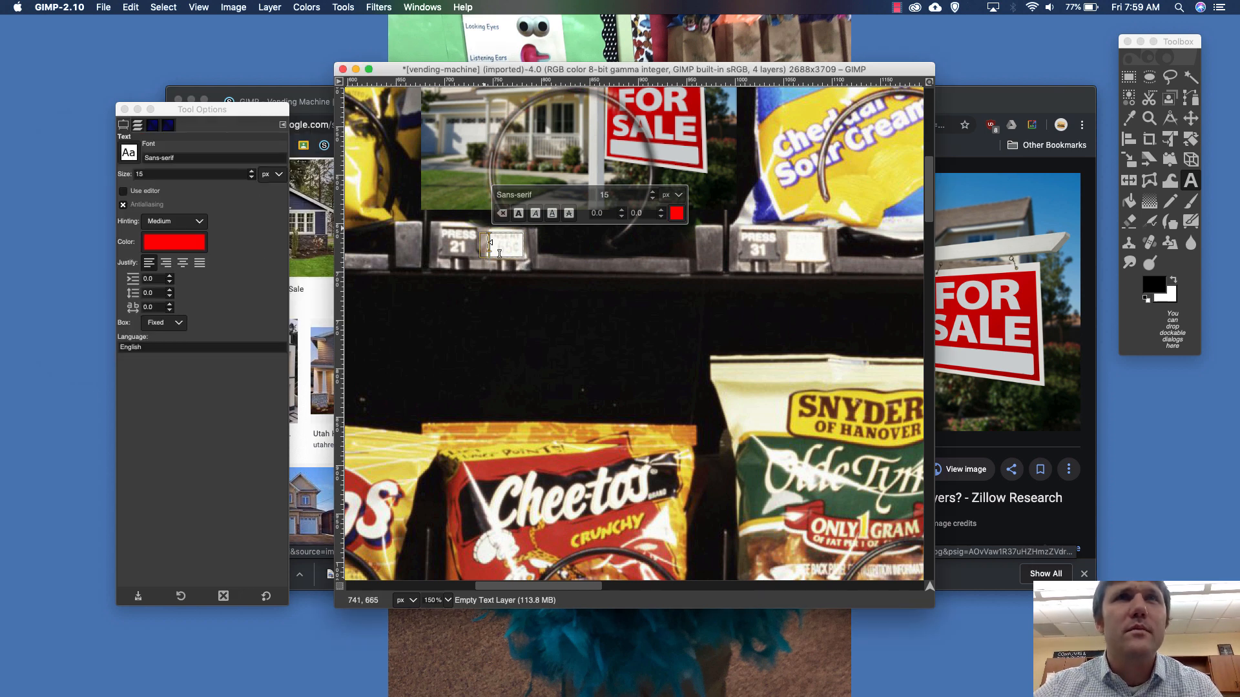
{"action": "type", "text": "40"}
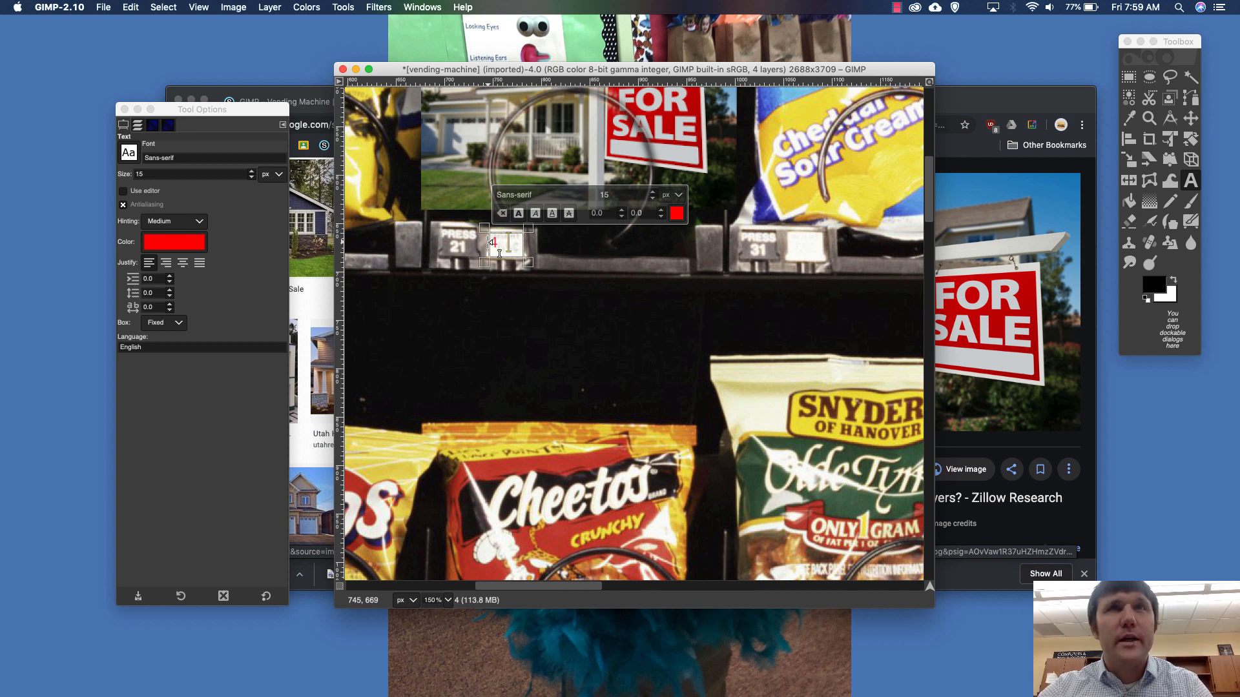
{"action": "type", "text": "K"}
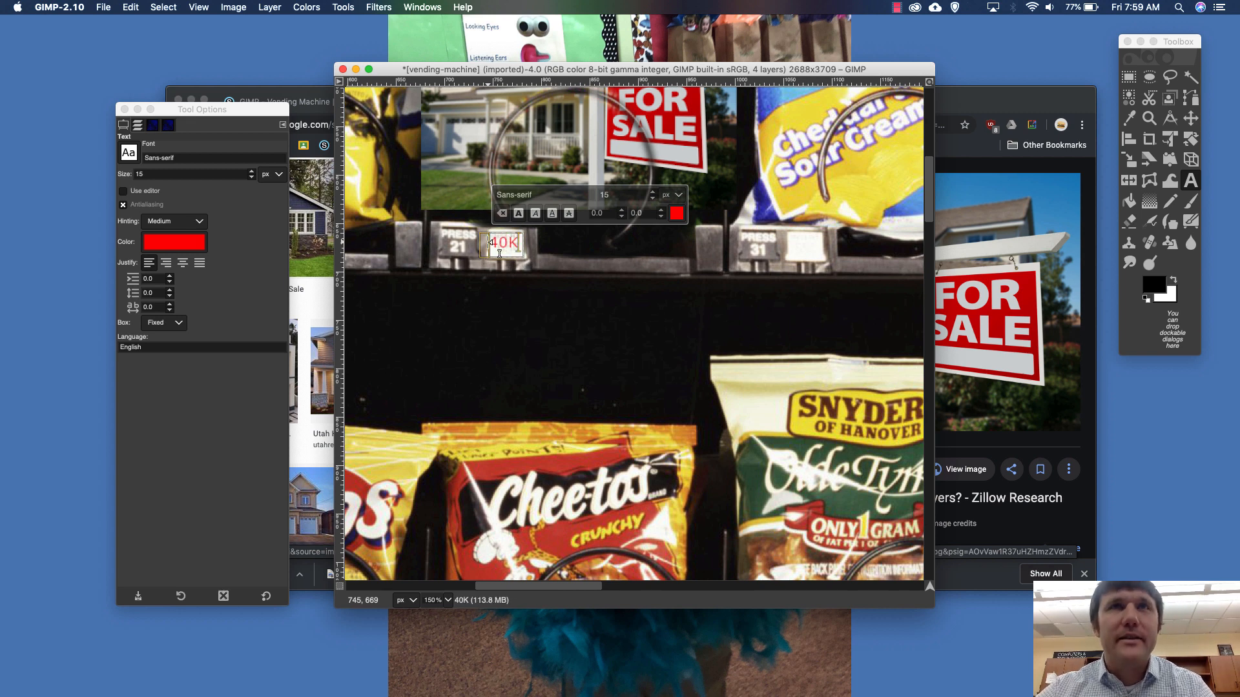
{"action": "left_click", "coordinate": [683, 401]}
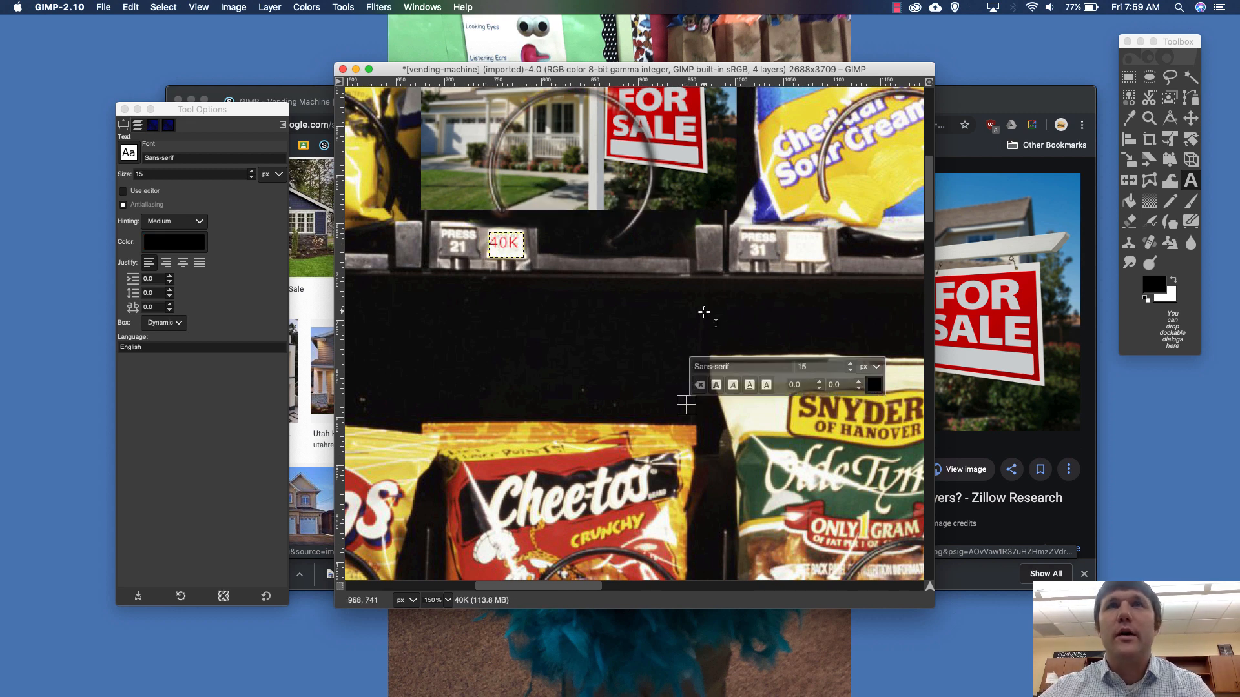
{"action": "scroll", "coordinate": [704, 312], "scroll_direction": "up", "scroll_amount": 5}
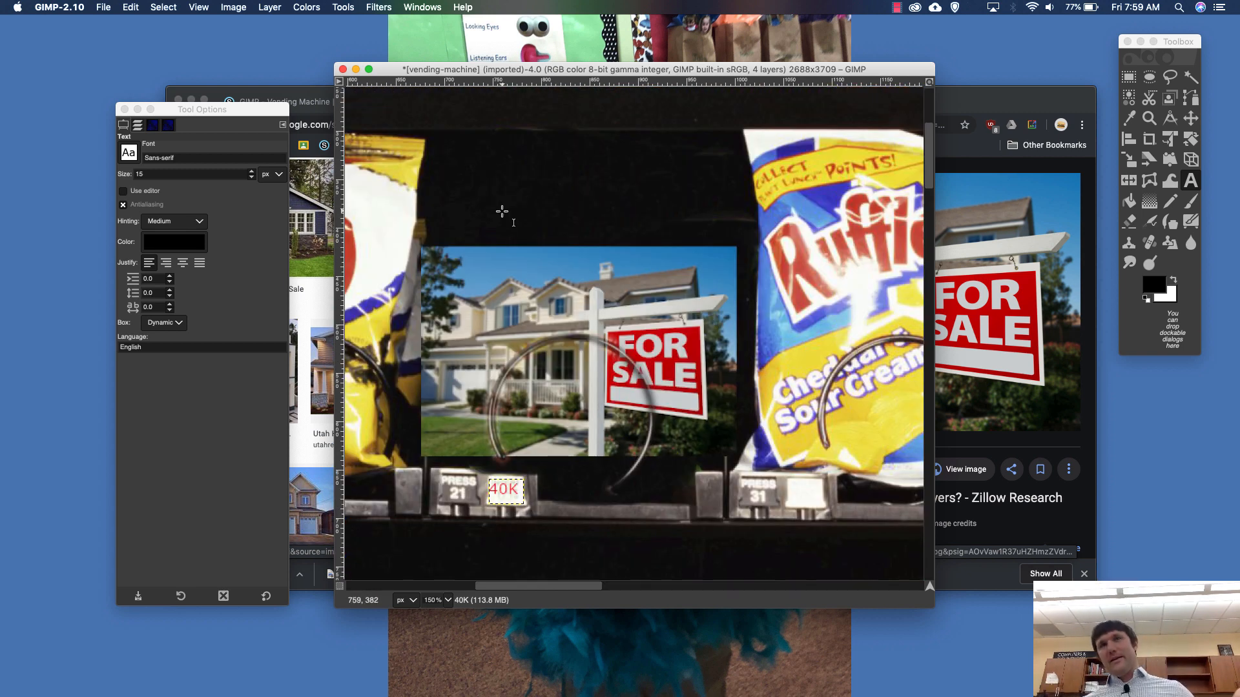
{"action": "key", "text": "Escape"}
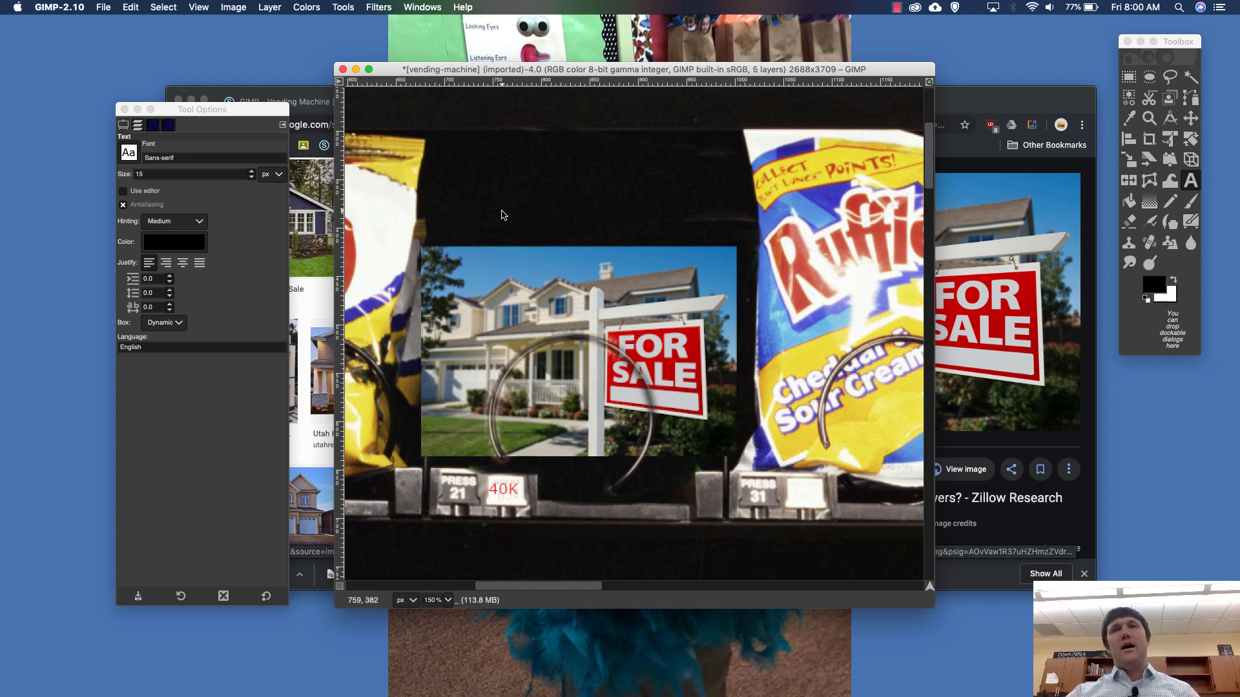
{"action": "left_click", "coordinate": [498, 207]}
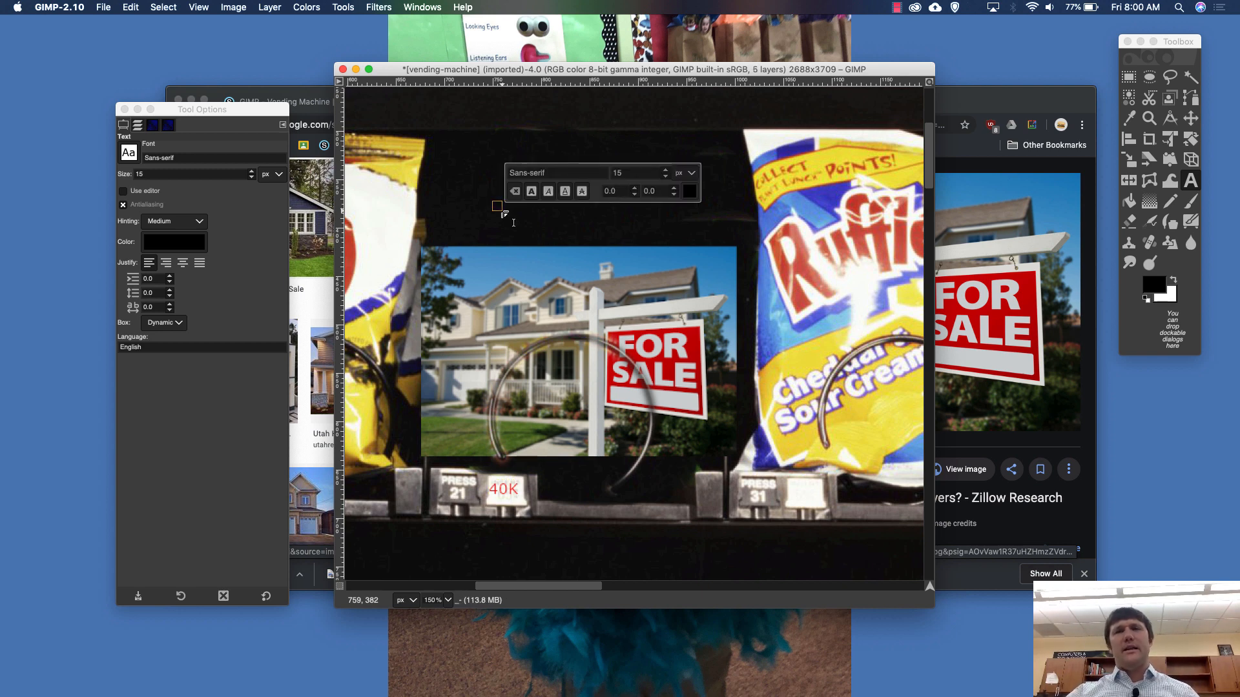
{"action": "type", "text": "-"}
{"action": "key", "text": "Escape"}
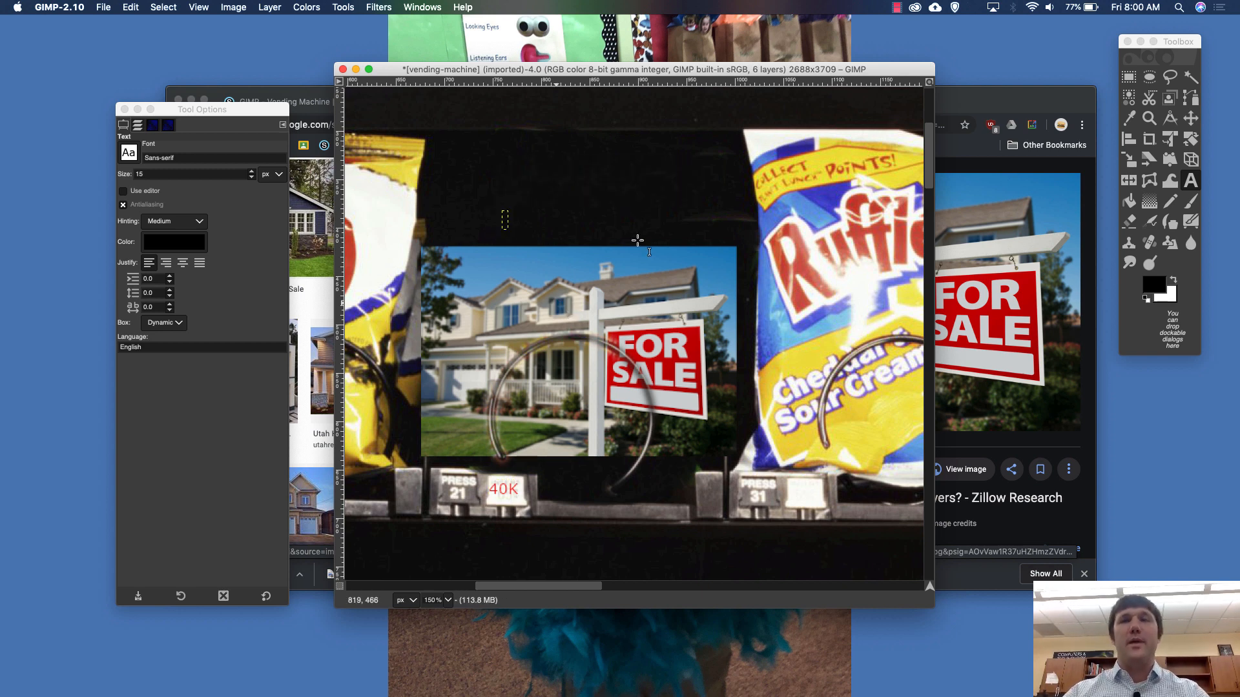
- Delete the two stray text layers above the 40K layer, and merge the 40K layer down into vending-machine.jpg
{"action": "scroll", "coordinate": [637, 240], "scroll_direction": "down", "scroll_amount": 2}
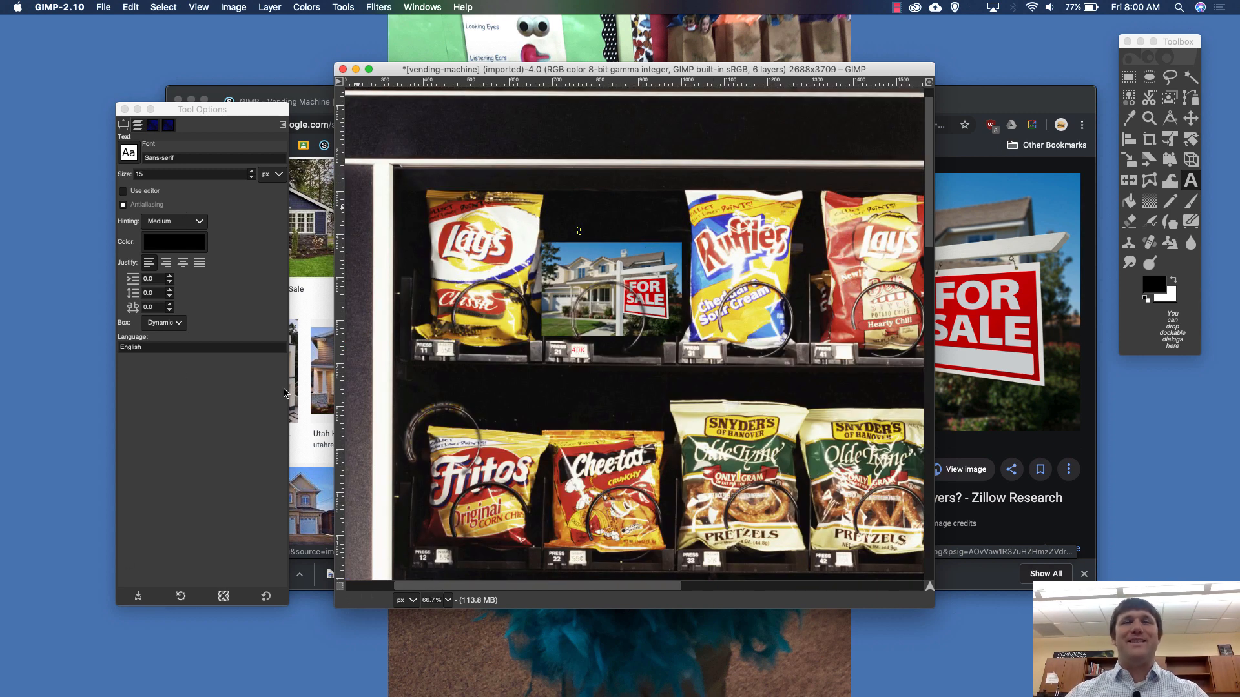
{"action": "left_click", "coordinate": [138, 126]}
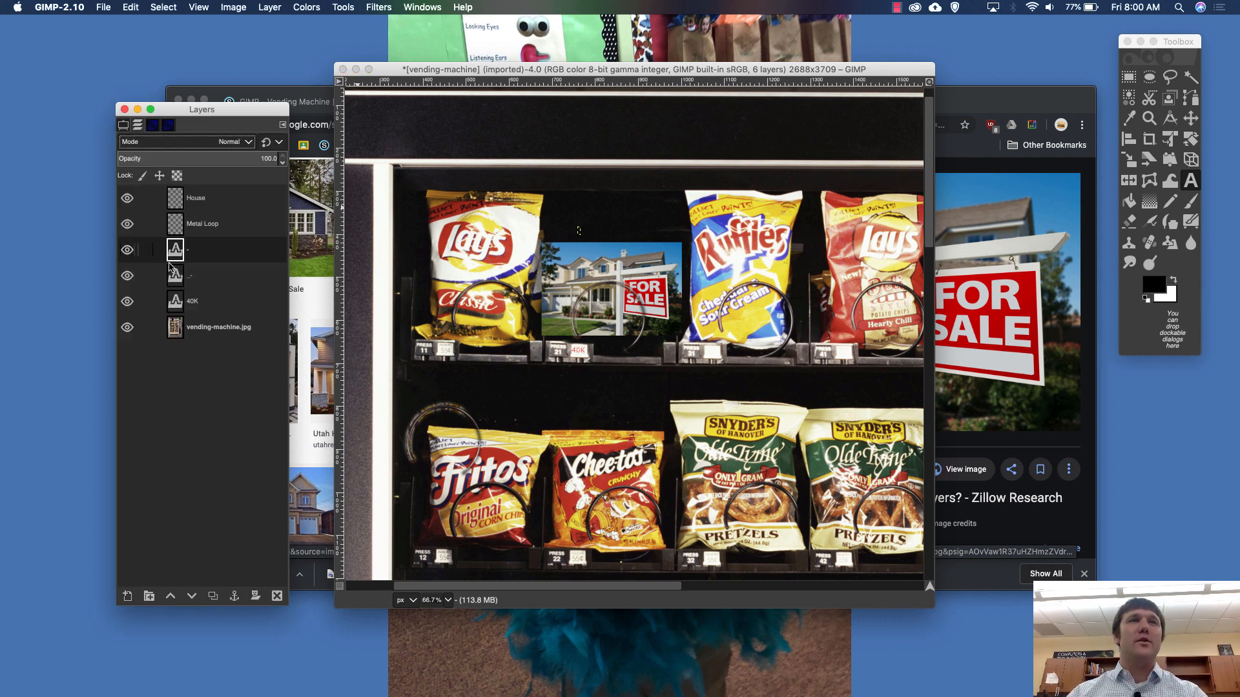
{"action": "left_click", "coordinate": [205, 256]}
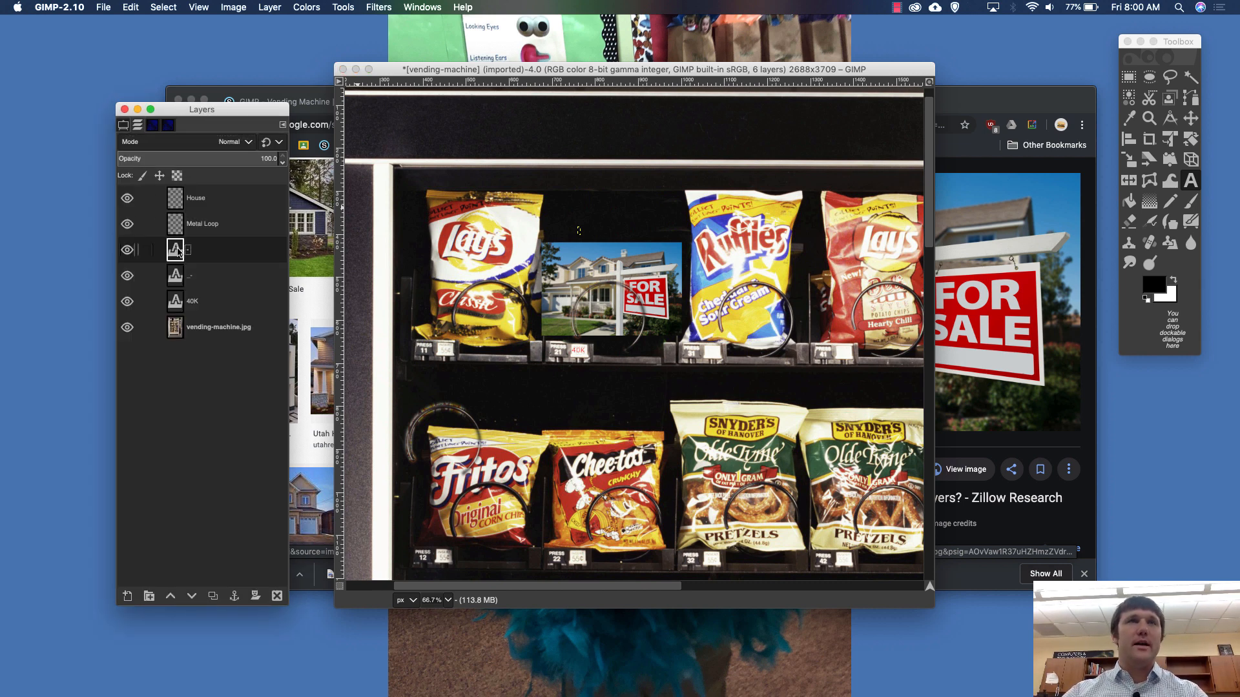
{"action": "right_click", "coordinate": [176, 251]}
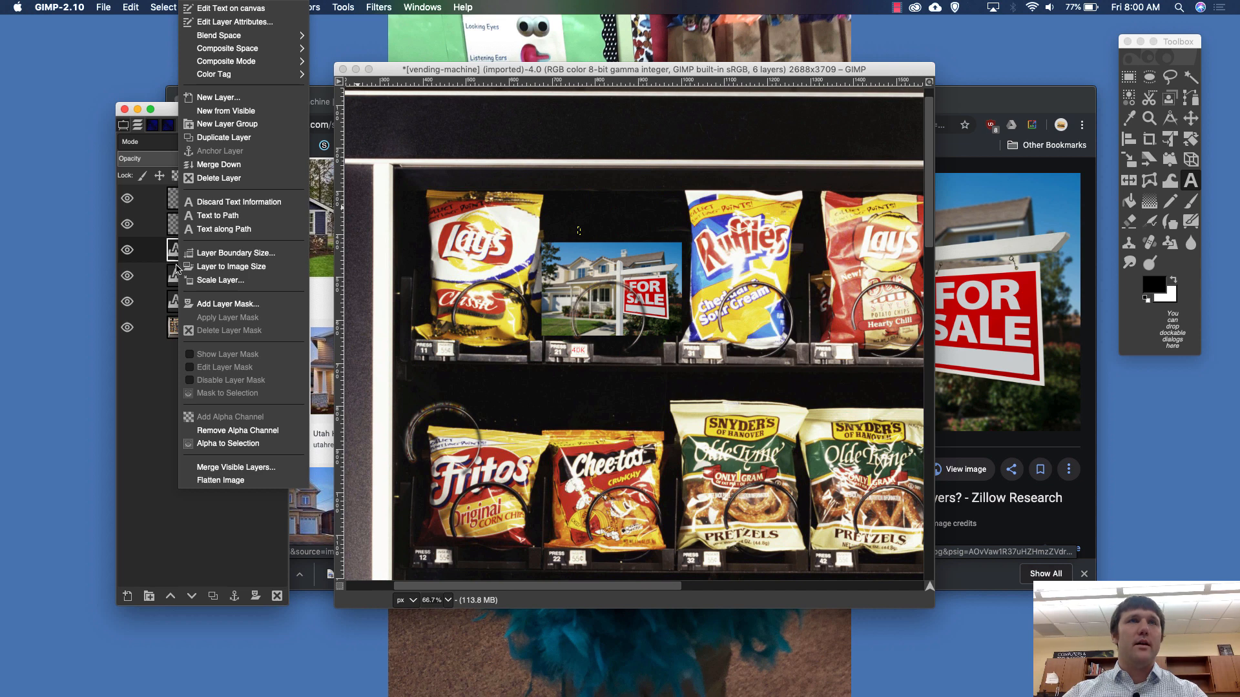
{"action": "left_click", "coordinate": [207, 178]}
{"action": "right_click", "coordinate": [192, 252]}
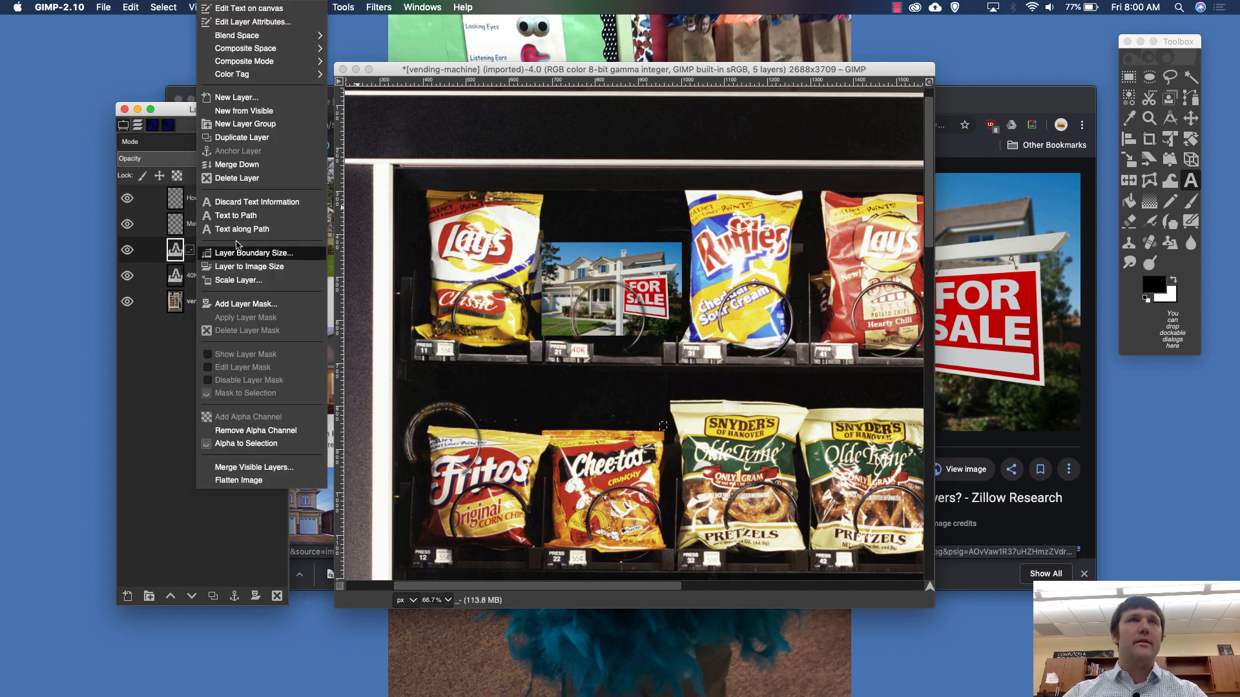
{"action": "left_click", "coordinate": [201, 183]}
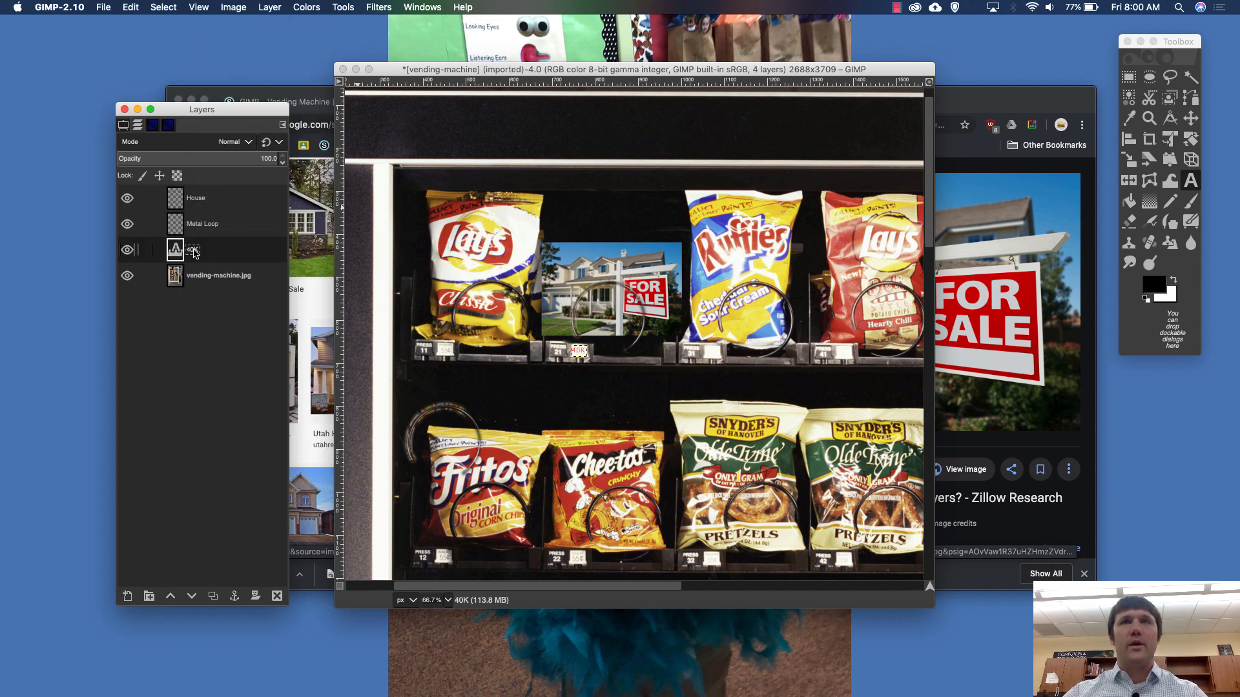
{"action": "right_click", "coordinate": [191, 250]}
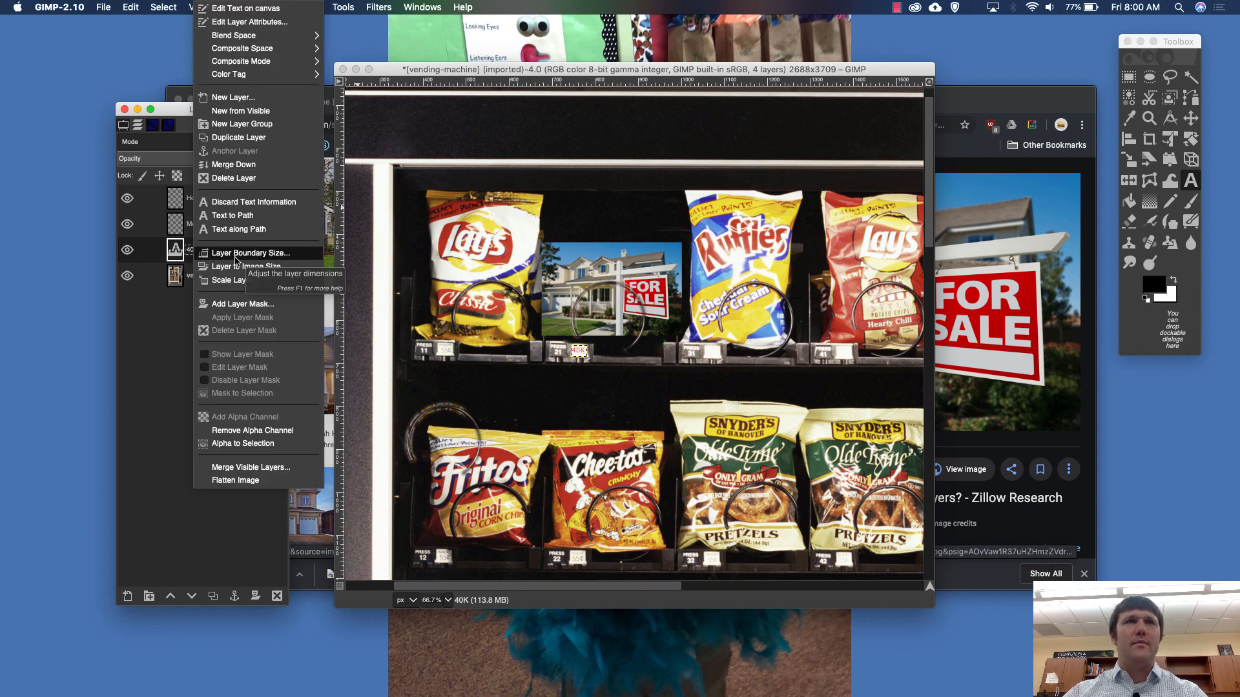
{"action": "left_click", "coordinate": [239, 164]}
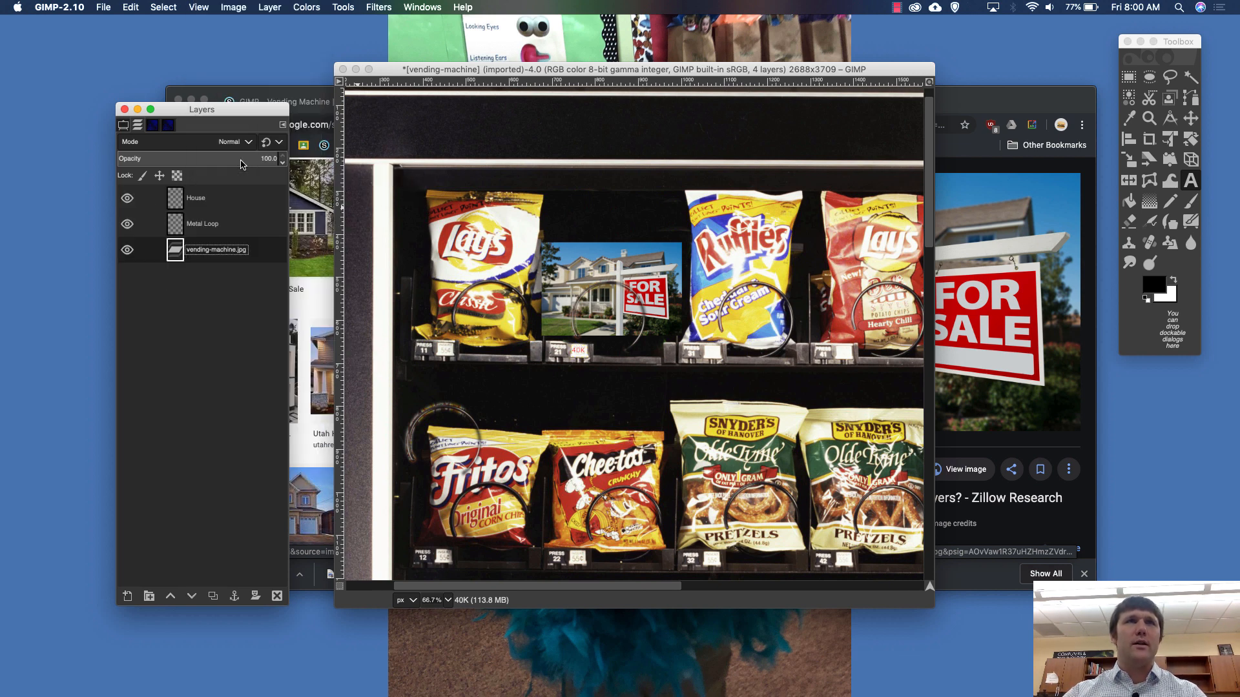
- Move the House layer below the Metal Loop layer in the layer stack
{"action": "left_click", "coordinate": [192, 224]}
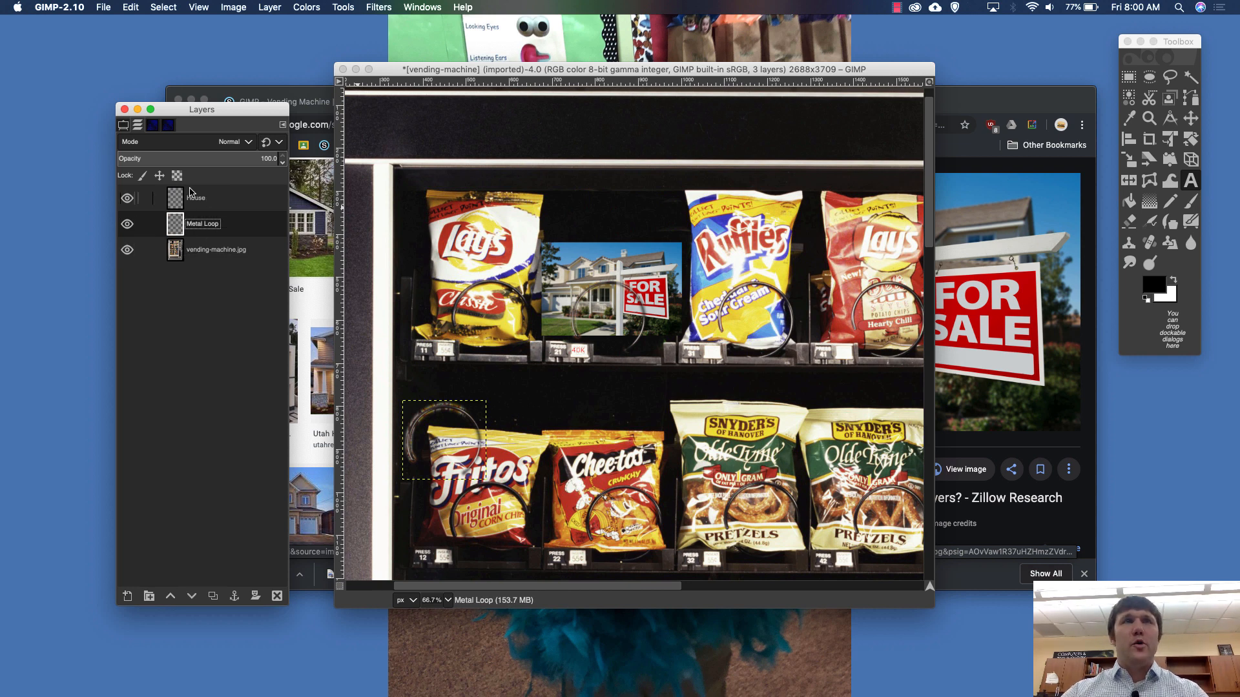
{"action": "left_click", "coordinate": [193, 203]}
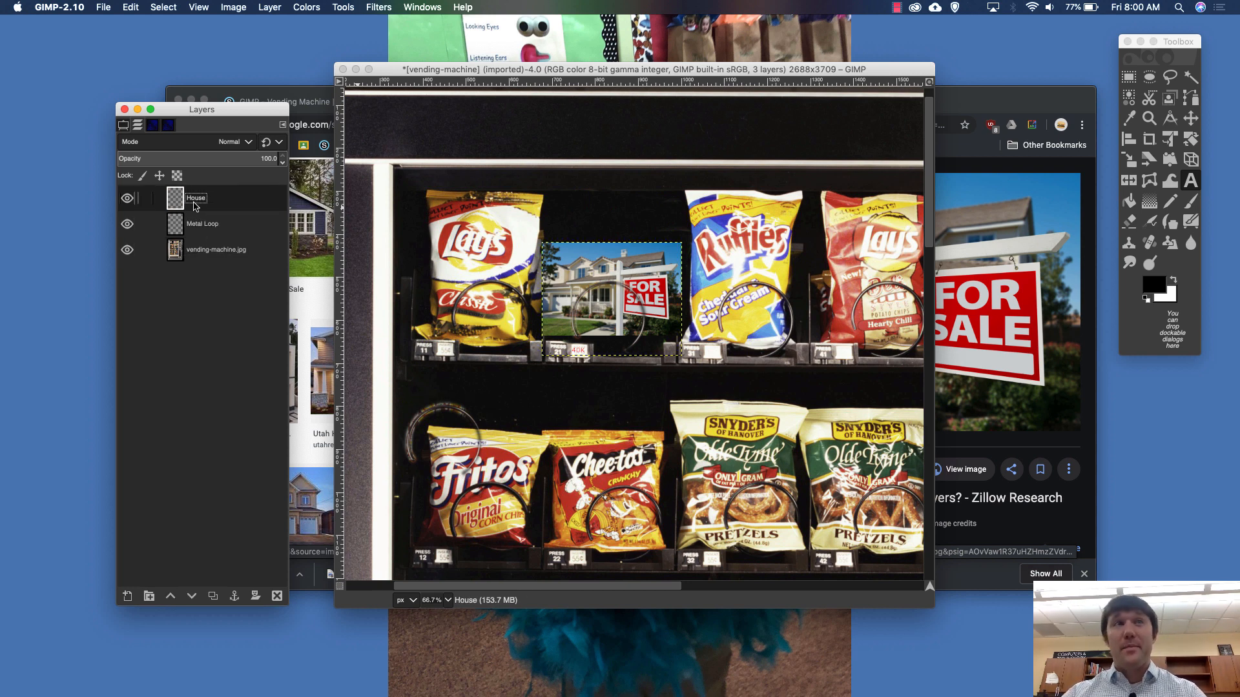
{"action": "left_click_drag", "start_coordinate": [177, 202], "coordinate": [187, 245]}
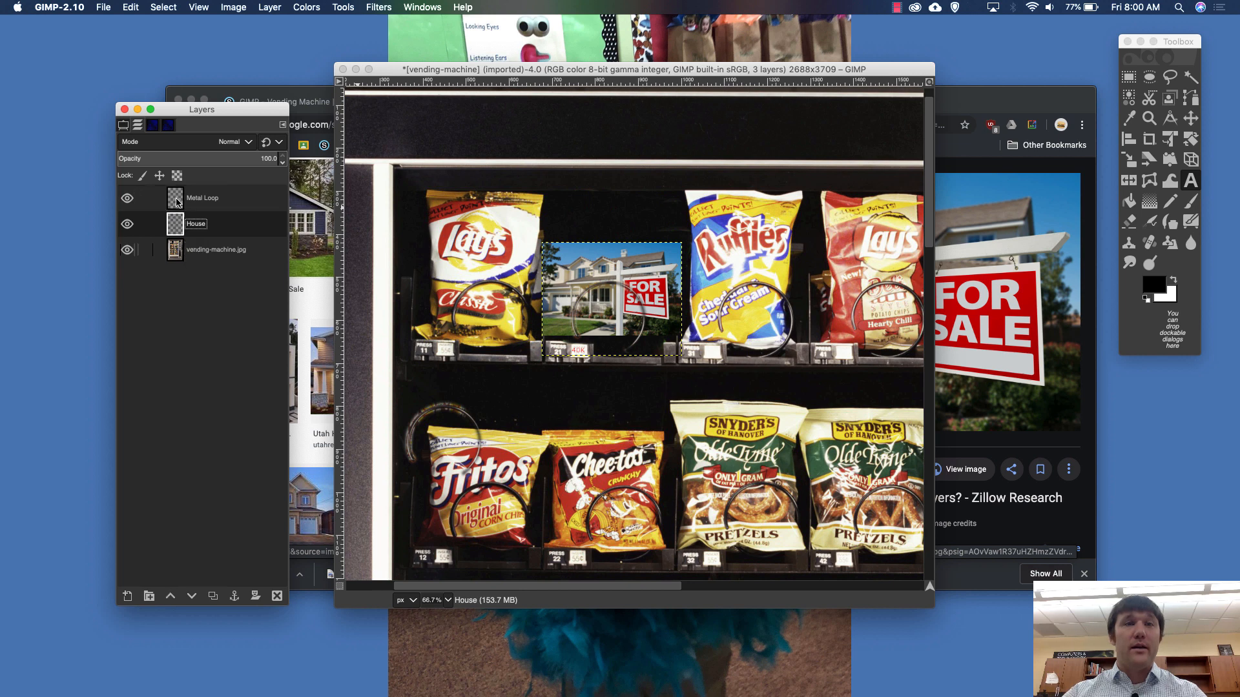
- Merge the House layer down into the vending-machine.jpg layer, keeping Metal Loop as a separate layer
{"action": "right_click", "coordinate": [191, 230]}
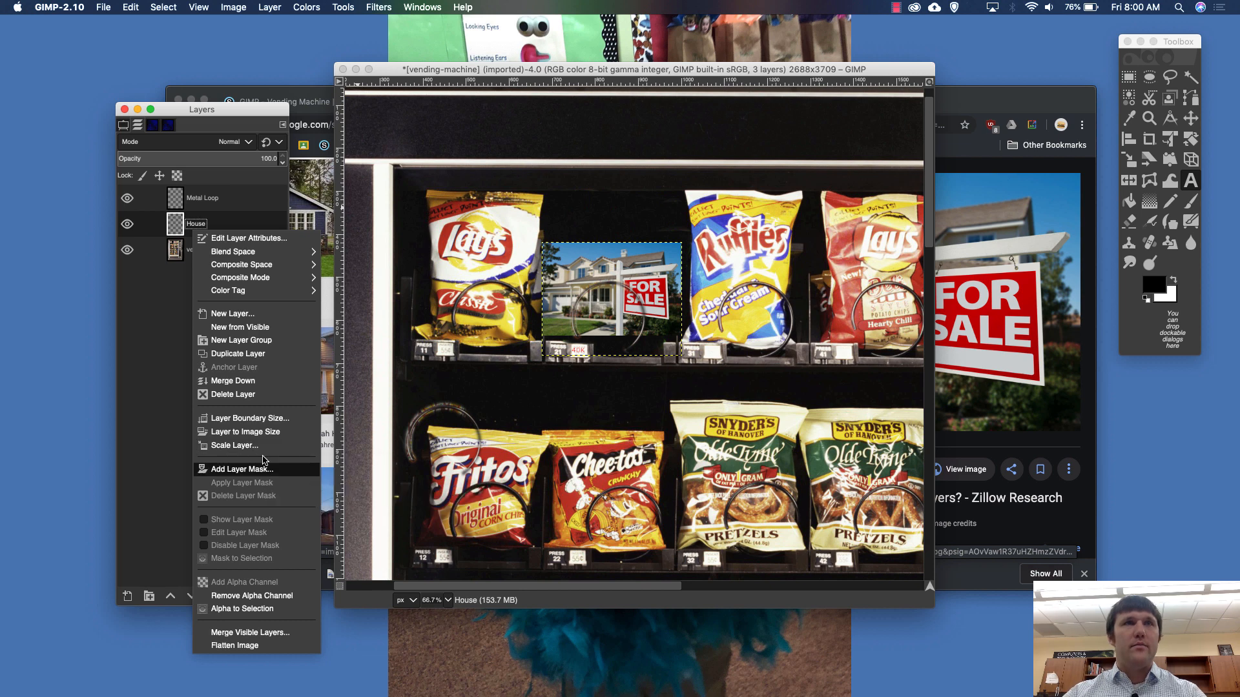
{"action": "left_click", "coordinate": [233, 381]}
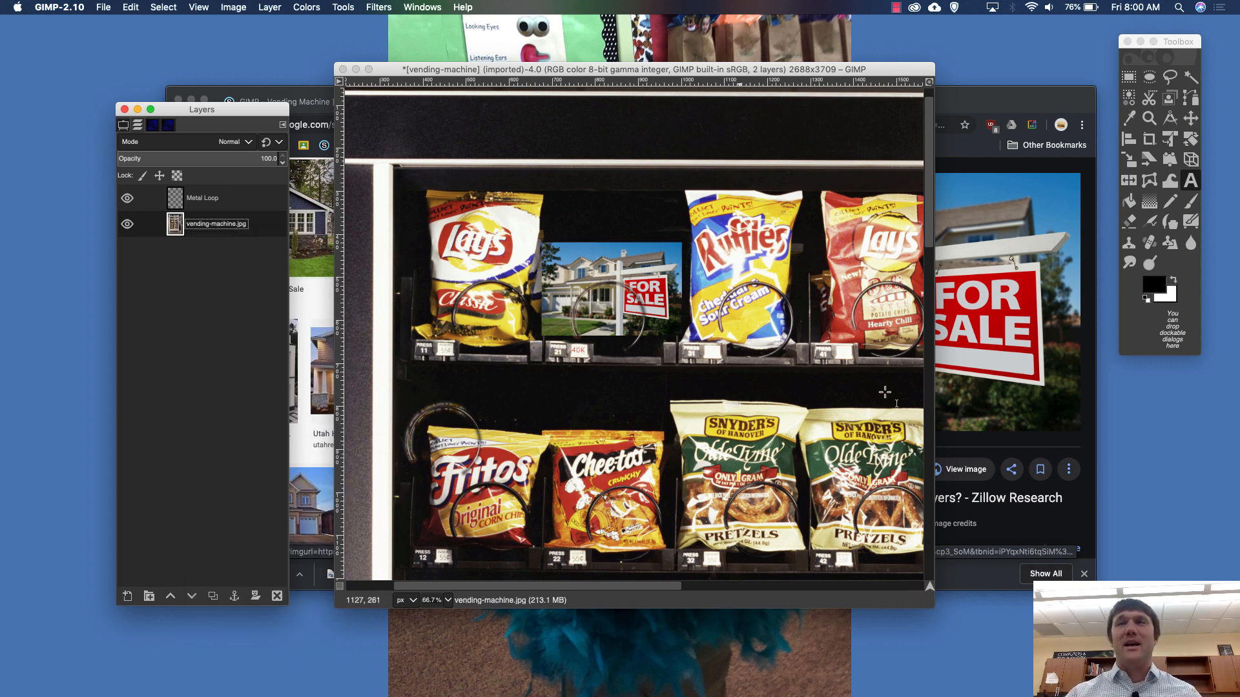
- Examine the edited vending machine image, from the house and its price tag on the upper shelf to the lower snack rows
{"action": "scroll", "coordinate": [810, 411], "scroll_direction": "down", "scroll_amount": 5}
{"action": "scroll", "coordinate": [810, 411], "scroll_direction": "right", "scroll_amount": 3}
{"action": "scroll", "coordinate": [810, 410], "scroll_direction": "up", "scroll_amount": 5}
{"action": "scroll", "coordinate": [810, 411], "scroll_direction": "right", "scroll_amount": 2}
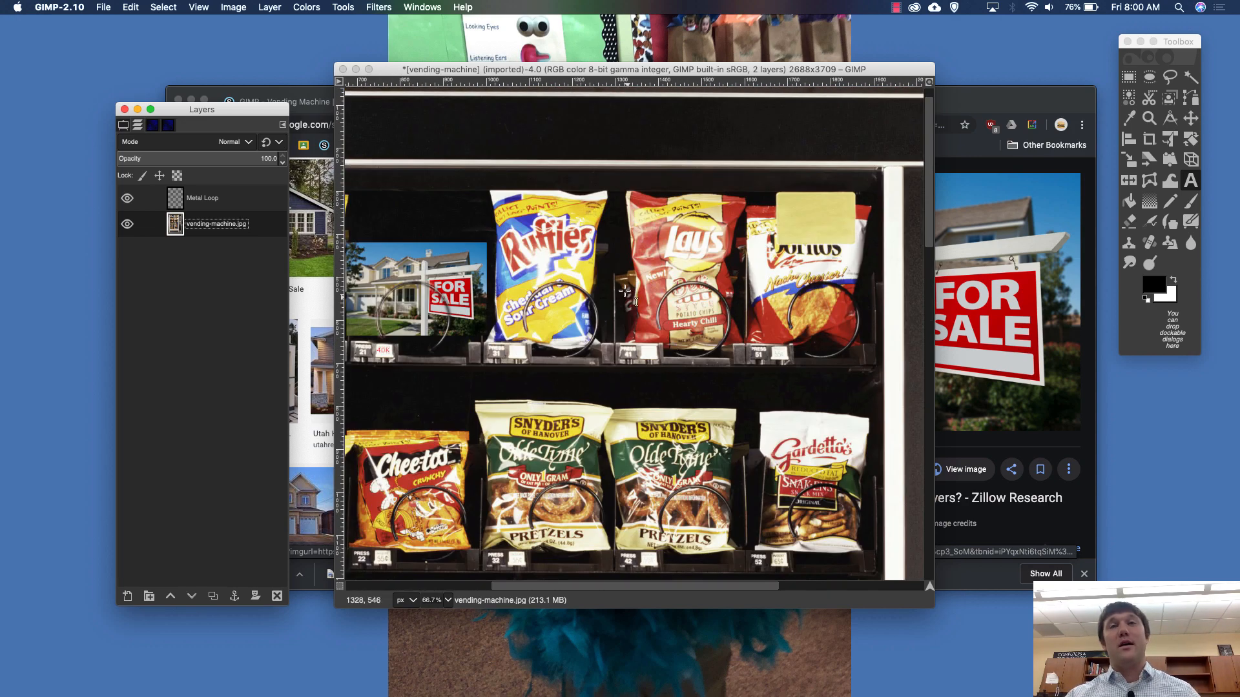
{"action": "scroll", "coordinate": [535, 329], "scroll_direction": "left", "scroll_amount": 5}
{"action": "scroll", "coordinate": [535, 330], "scroll_direction": "right", "scroll_amount": 3}
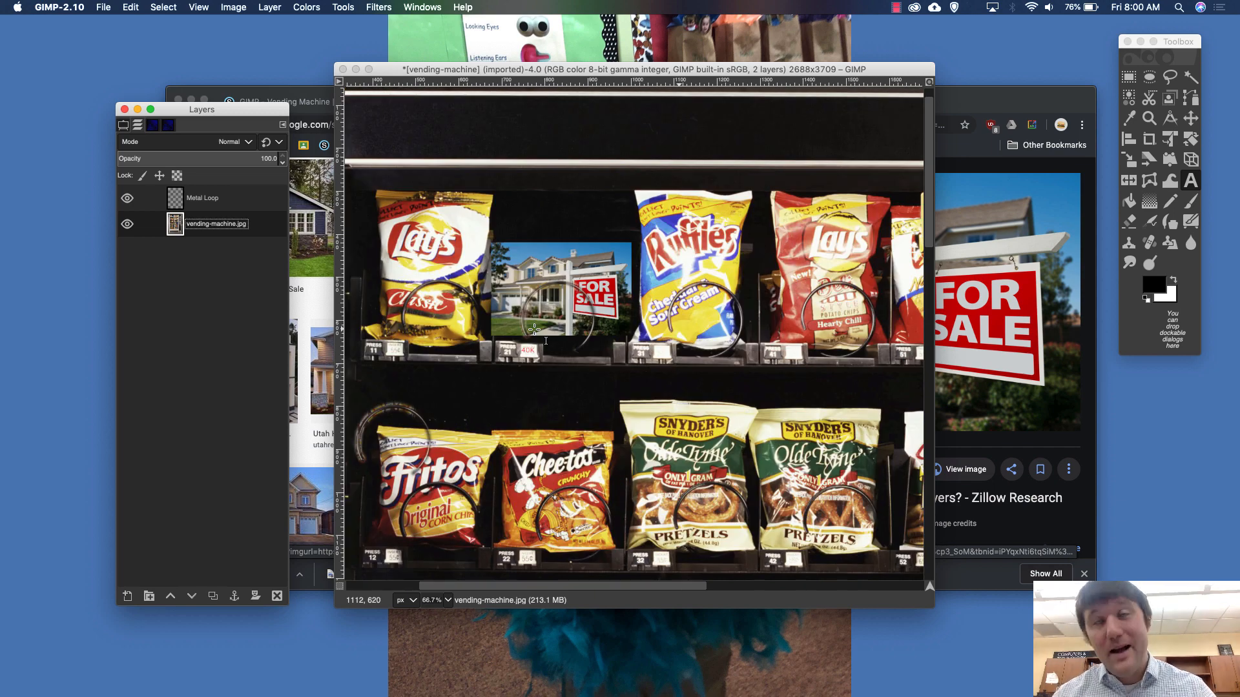
{"action": "scroll", "coordinate": [534, 330], "scroll_direction": "down", "scroll_amount": 2}
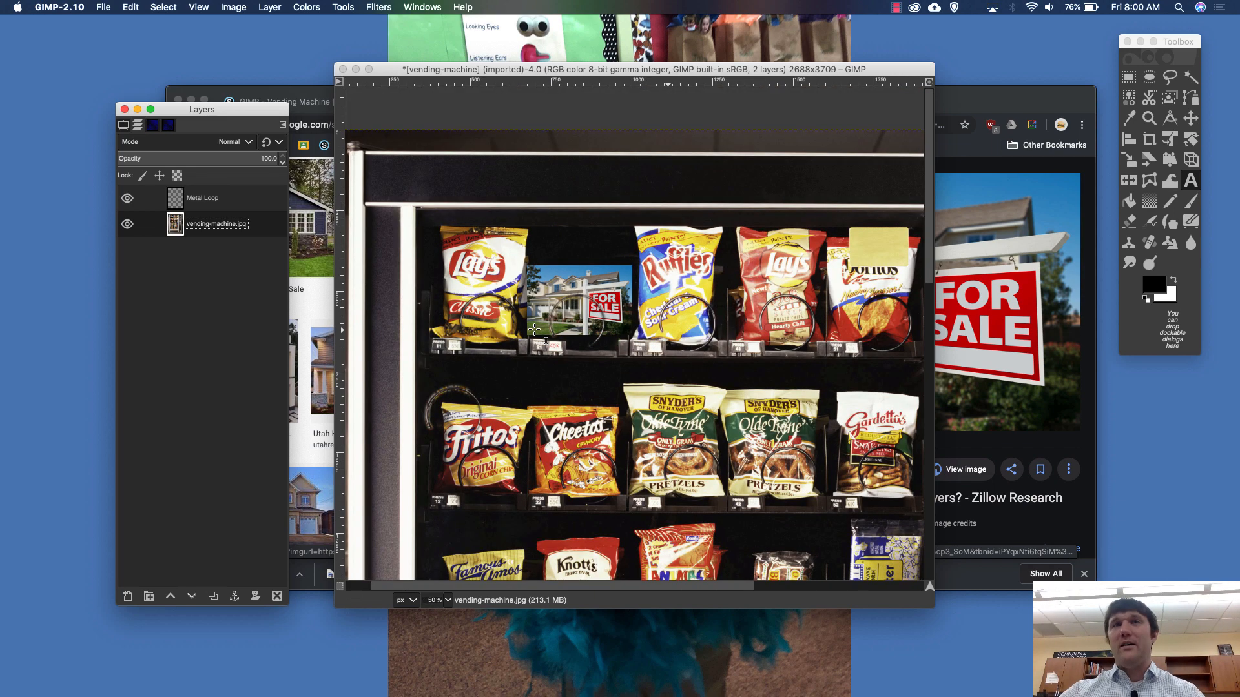
{"action": "scroll", "coordinate": [534, 329], "scroll_direction": "down", "scroll_amount": 5}
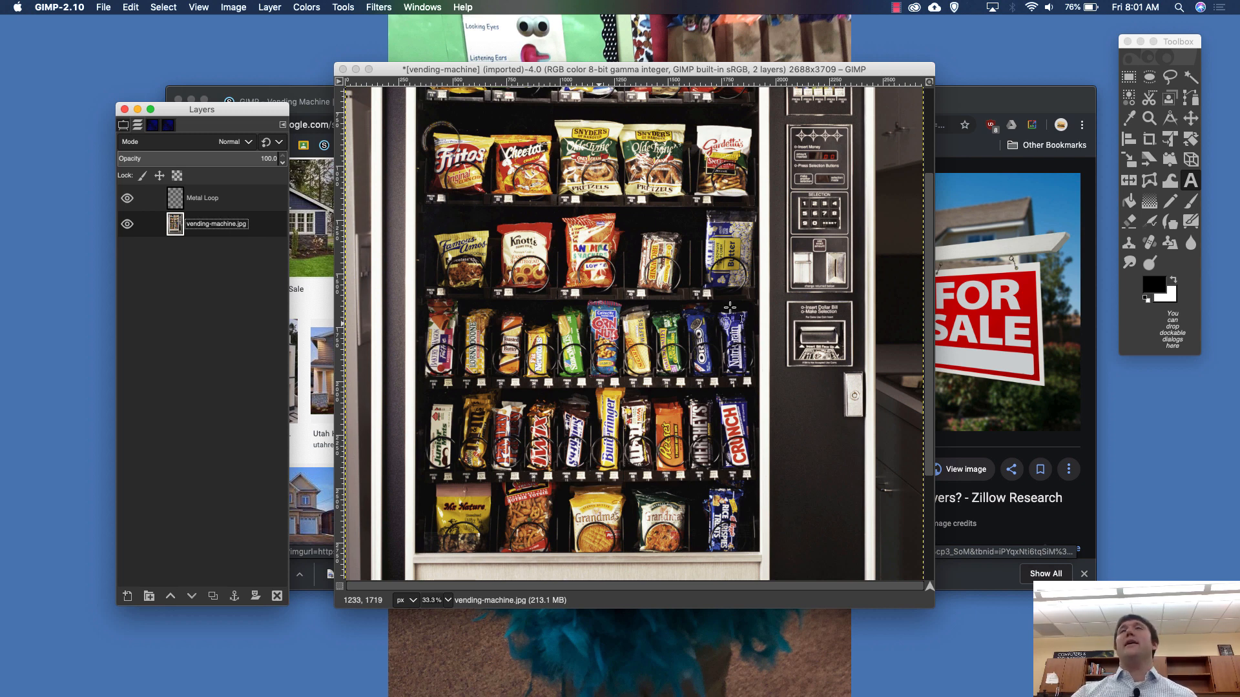
{"action": "left_click", "coordinate": [896, 7]}
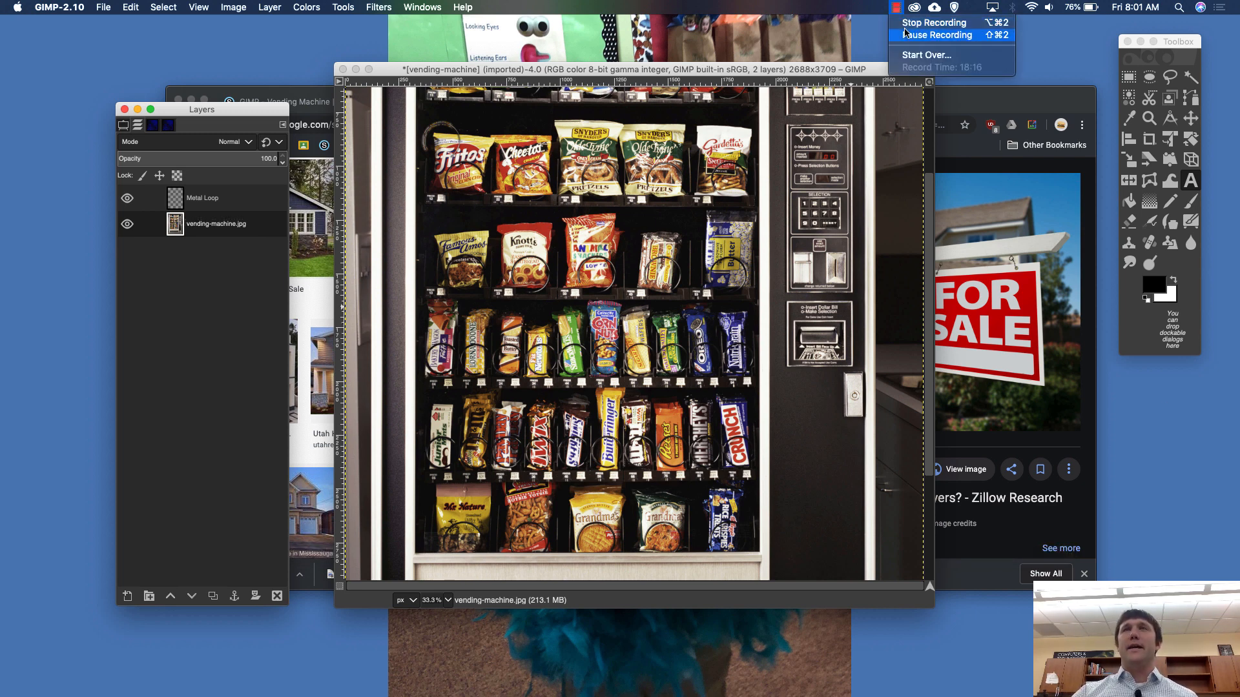